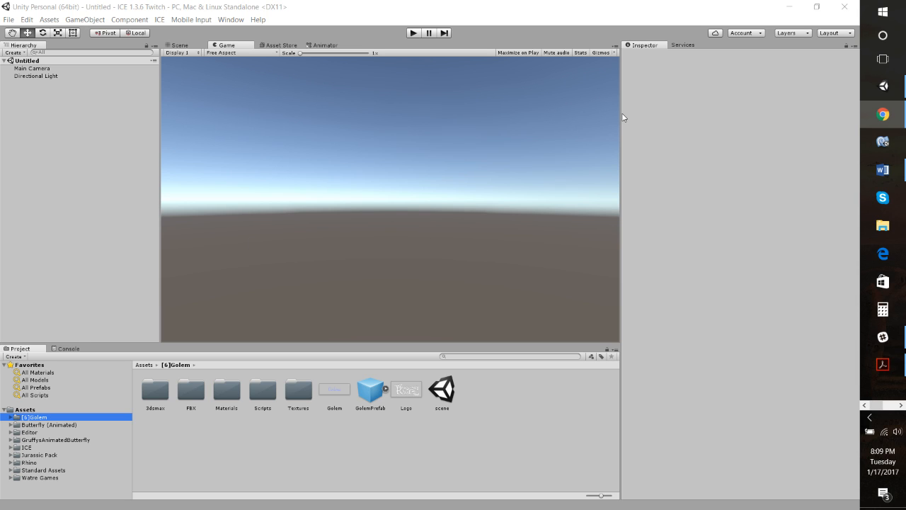
Step: Open the ICE Creature Control Wizard and place its window clear of the game view
{"action": "left_click", "coordinate": [622, 199]}
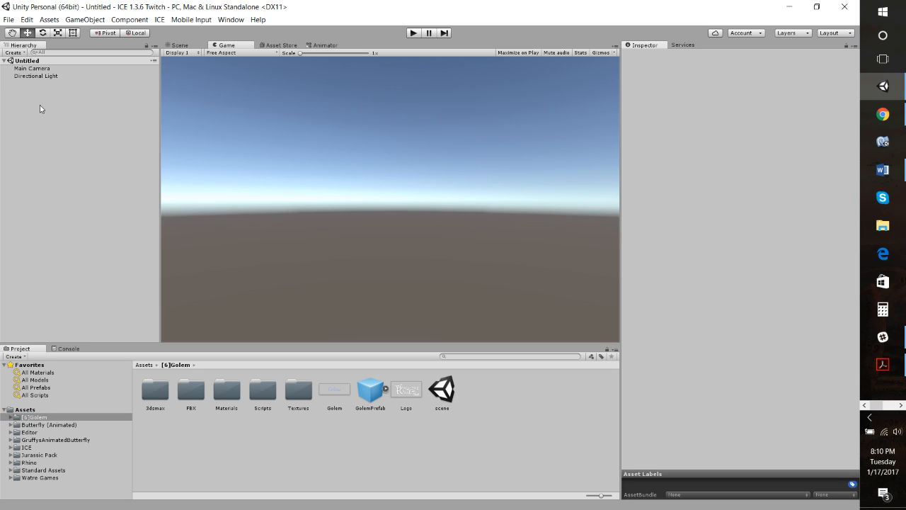
{"action": "left_click", "coordinate": [162, 22]}
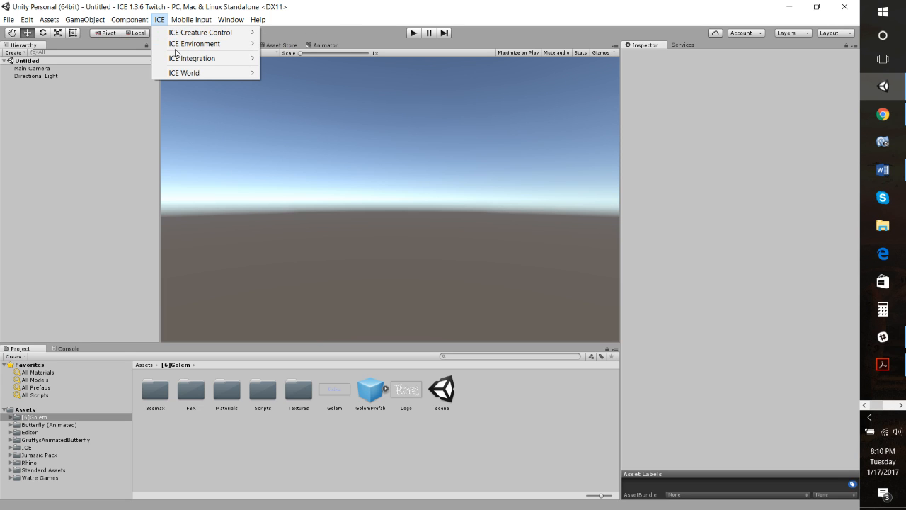
{"action": "mouse_move", "coordinate": [234, 34]}
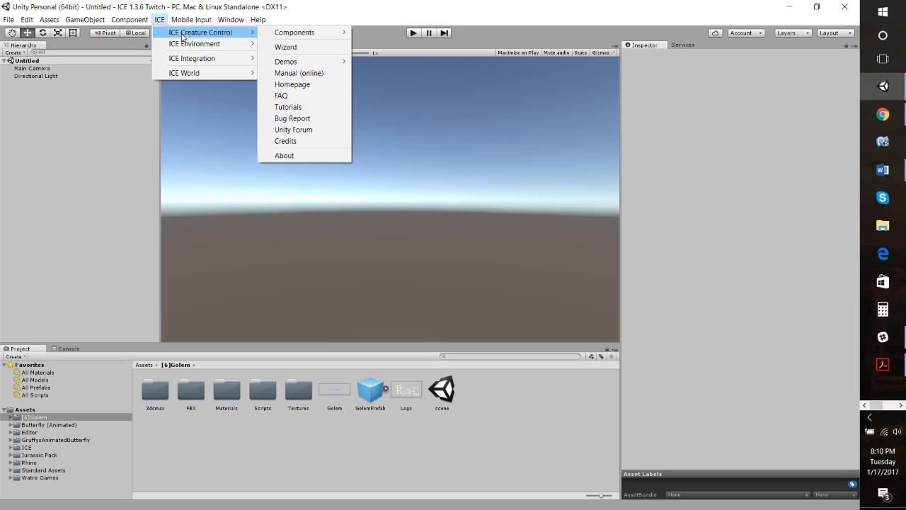
{"action": "left_click", "coordinate": [286, 46]}
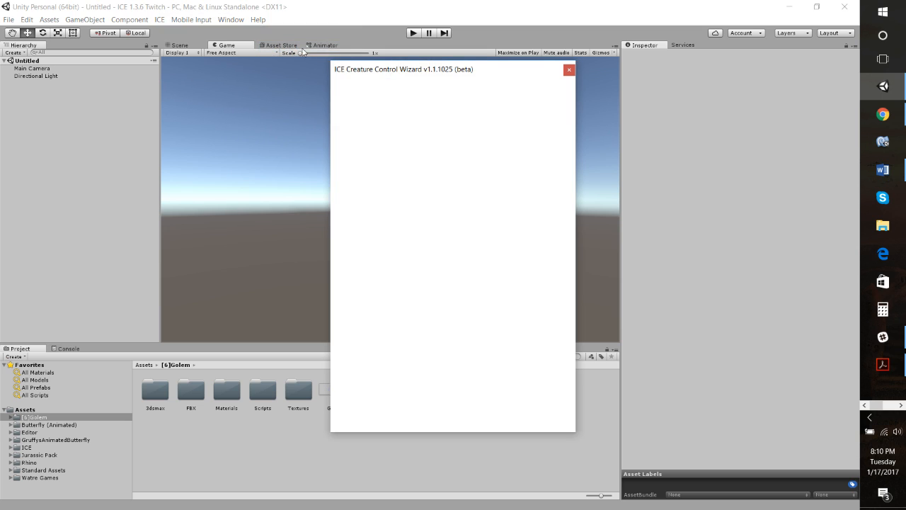
{"action": "left_click_drag", "start_coordinate": [496, 73], "coordinate": [760, 70]}
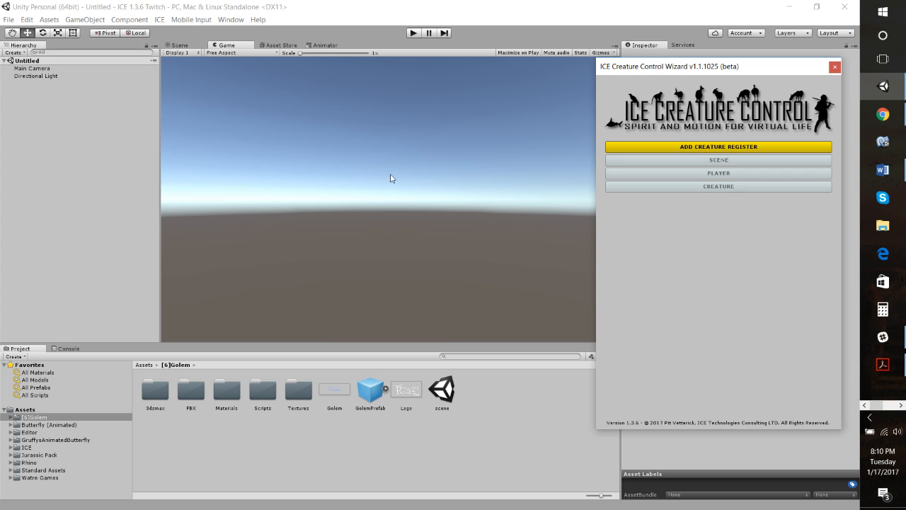
Step: Add a creature register to the scene and create a plane as its ground object in the wizard
{"action": "left_click", "coordinate": [713, 150]}
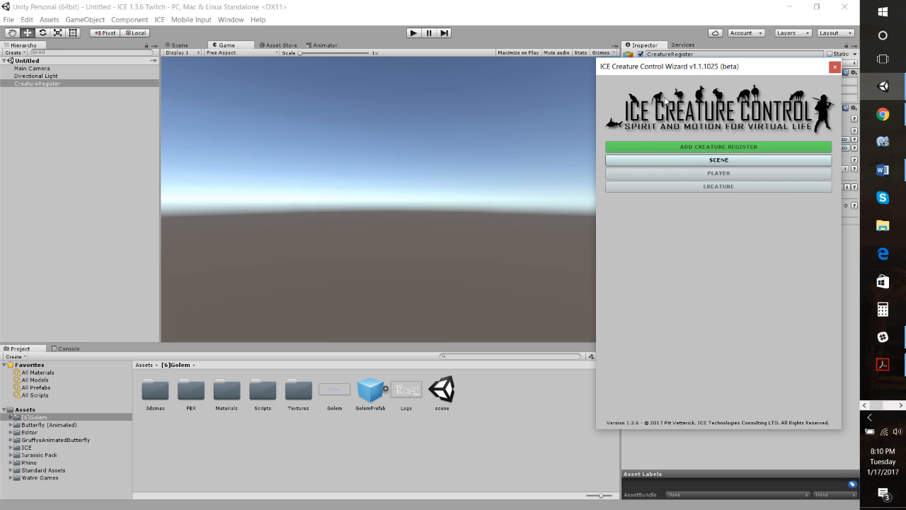
{"action": "left_click", "coordinate": [687, 163]}
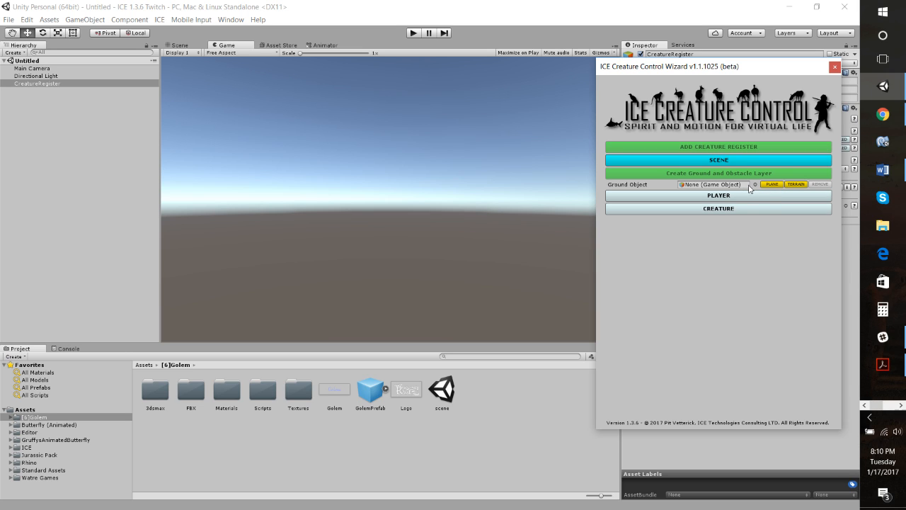
{"action": "left_click", "coordinate": [773, 184]}
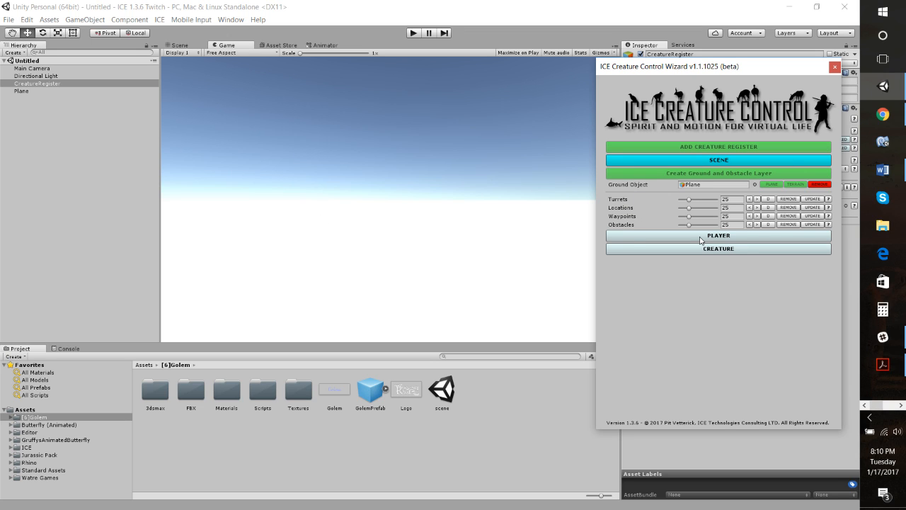
Step: Place the RigidBodyFPSController prefab from Standard Assets/Characters/FirstPersonCharacter/Prefabs in the scene and raise it to a Y position of about 0.86
{"action": "left_click", "coordinate": [25, 479]}
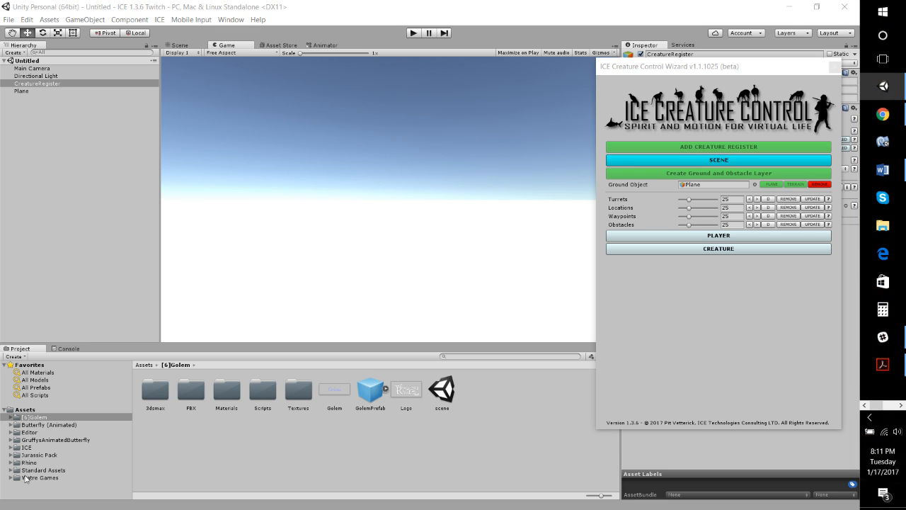
{"action": "left_click", "coordinate": [32, 470]}
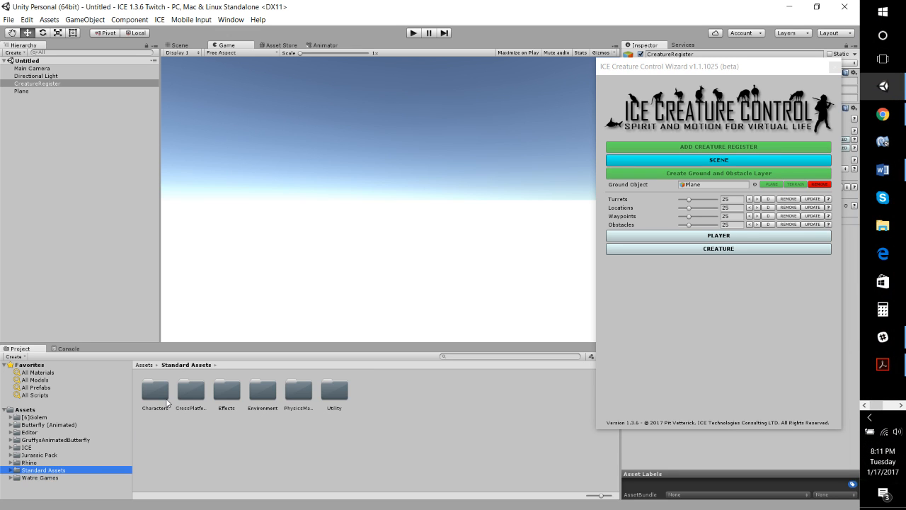
{"action": "double_click", "coordinate": [156, 391]}
{"action": "double_click", "coordinate": [167, 402]}
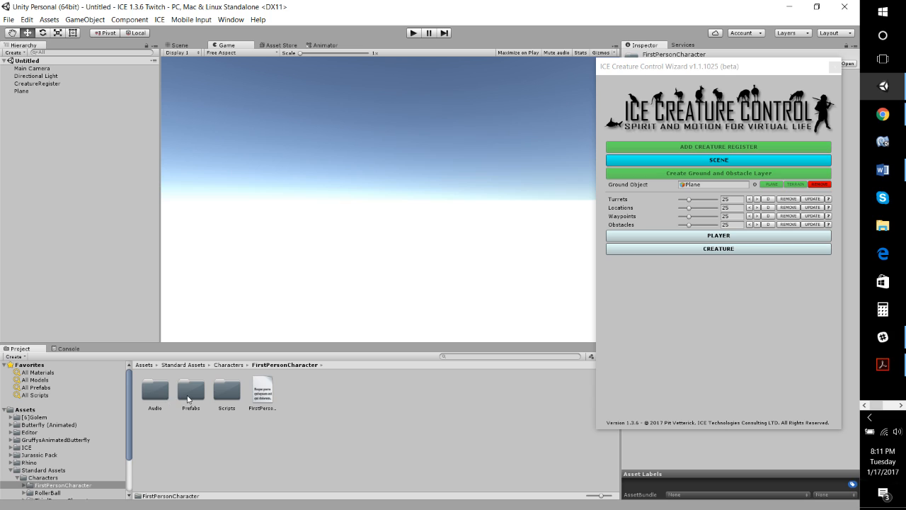
{"action": "double_click", "coordinate": [191, 397]}
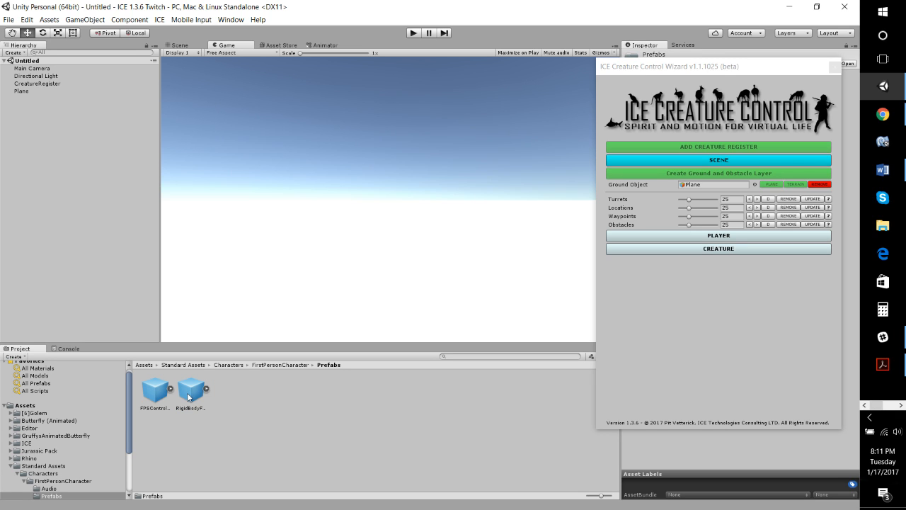
{"action": "left_click_drag", "start_coordinate": [189, 395], "coordinate": [255, 386]}
{"action": "left_click", "coordinate": [180, 45]}
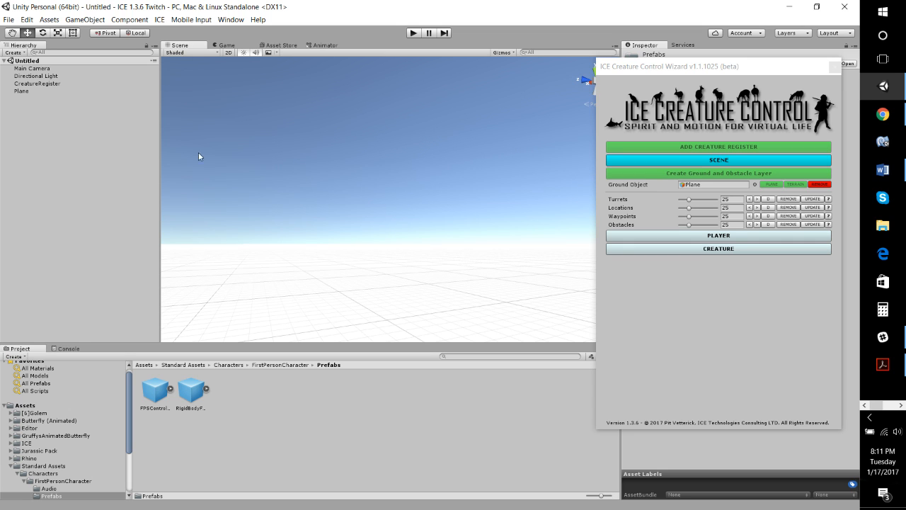
{"action": "left_click_drag", "start_coordinate": [191, 391], "coordinate": [348, 318]}
{"action": "left_click_drag", "start_coordinate": [355, 240], "coordinate": [352, 145]}
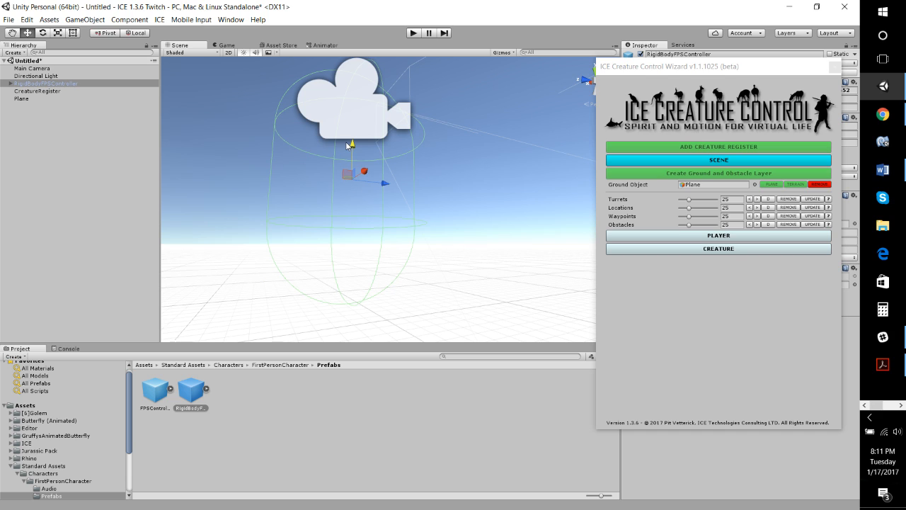
Step: Assign RigidBodyFPSController as the wizard's player object and uncover its component settings
{"action": "left_click", "coordinate": [711, 237]}
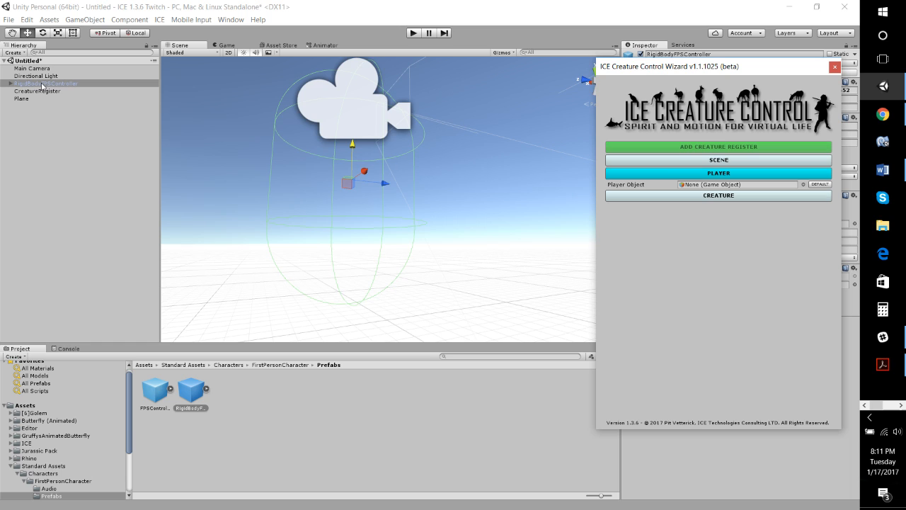
{"action": "left_click_drag", "start_coordinate": [42, 86], "coordinate": [736, 184]}
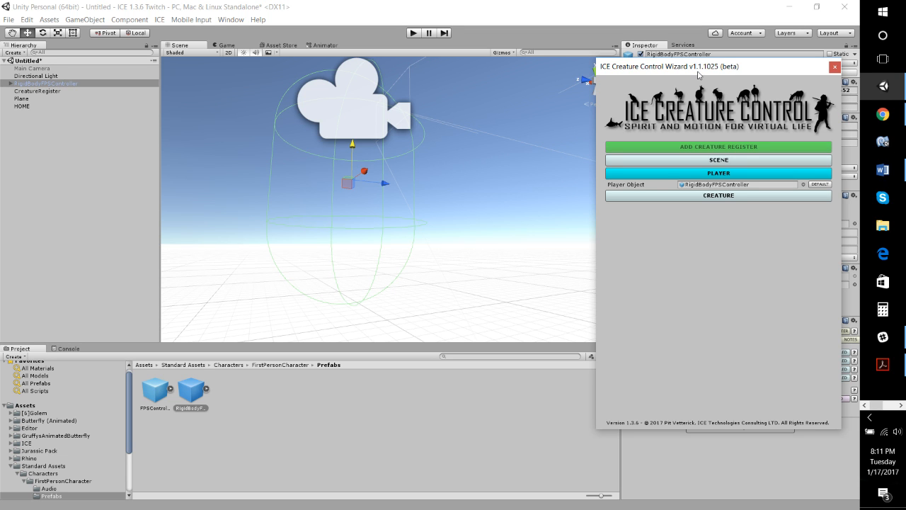
{"action": "left_click_drag", "start_coordinate": [698, 73], "coordinate": [383, 81]}
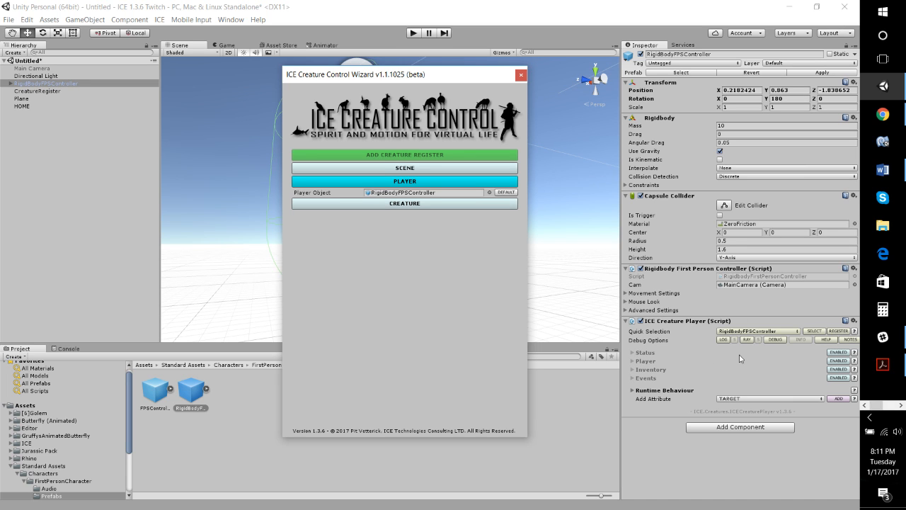
Step: Open the wizard's creature settings and add the Rino_mesh model from the Rhino/Mesh folder to the scene
{"action": "left_click", "coordinate": [376, 204]}
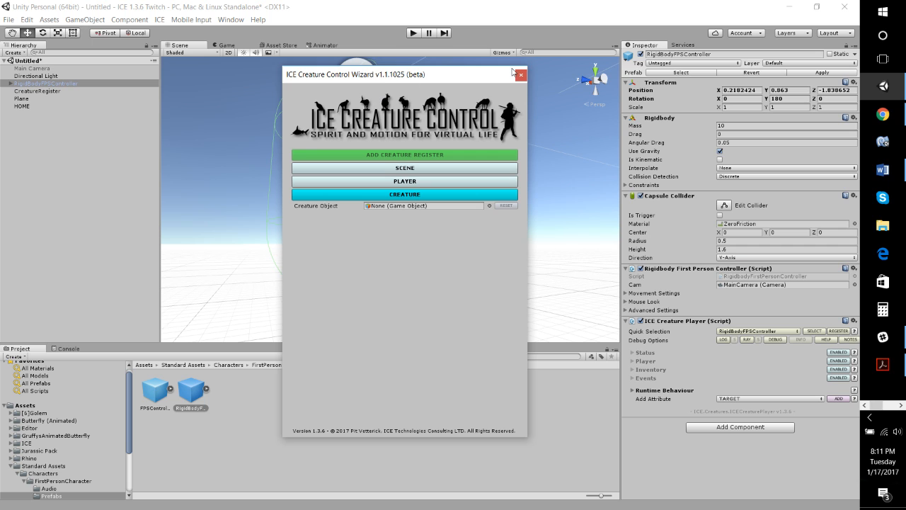
{"action": "left_click_drag", "start_coordinate": [441, 76], "coordinate": [720, 107]}
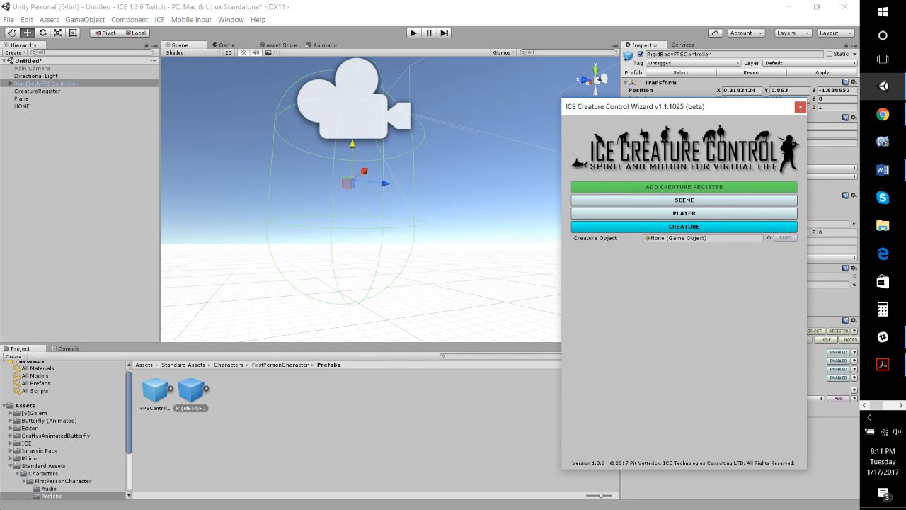
{"action": "left_click", "coordinate": [11, 466]}
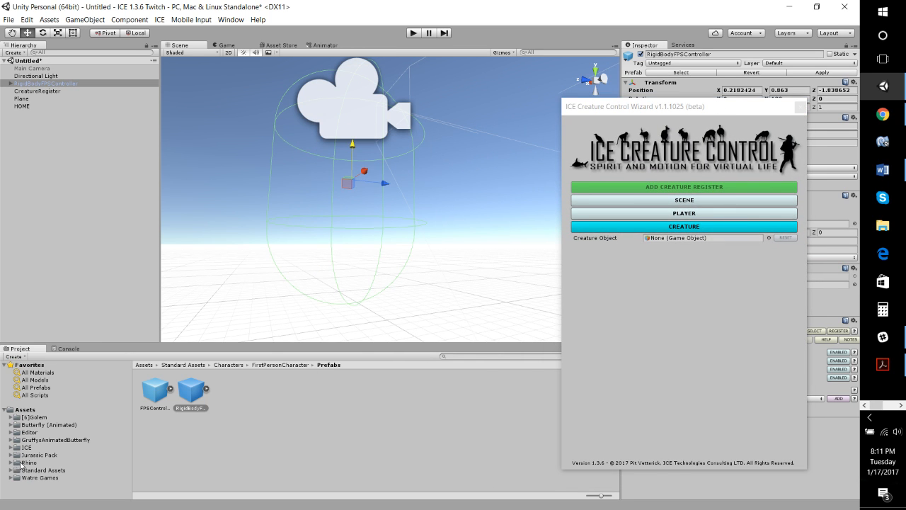
{"action": "left_click", "coordinate": [27, 462]}
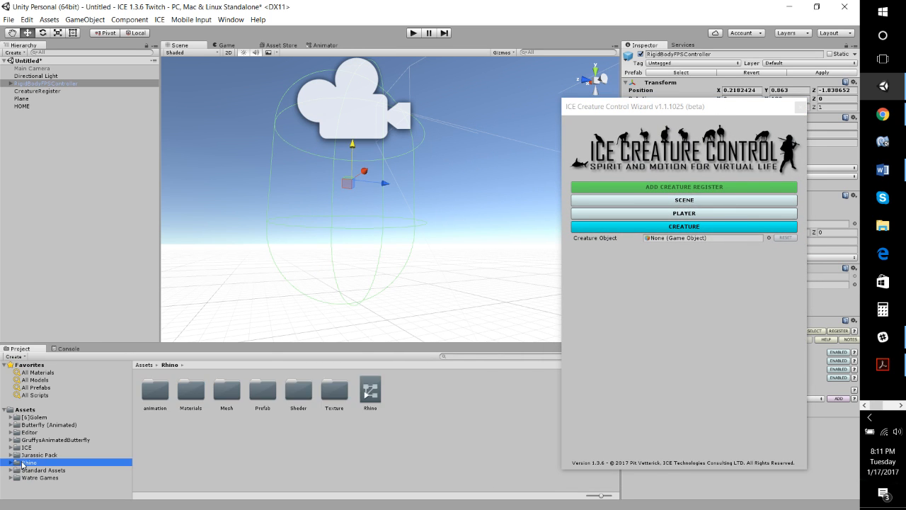
{"action": "double_click", "coordinate": [236, 392]}
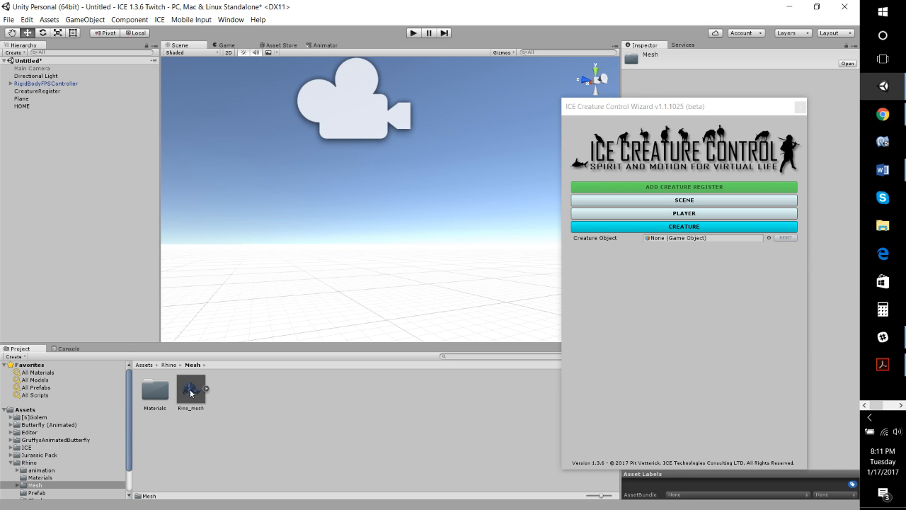
{"action": "left_click", "coordinate": [190, 391]}
{"action": "left_click_drag", "start_coordinate": [122, 339], "coordinate": [85, 310]}
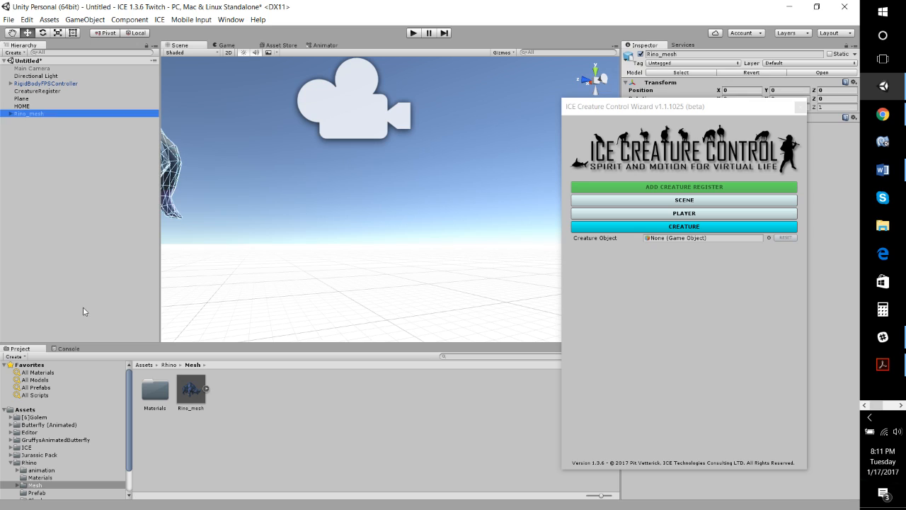
{"action": "right_click_drag", "start_coordinate": [417, 205], "coordinate": [401, 273]}
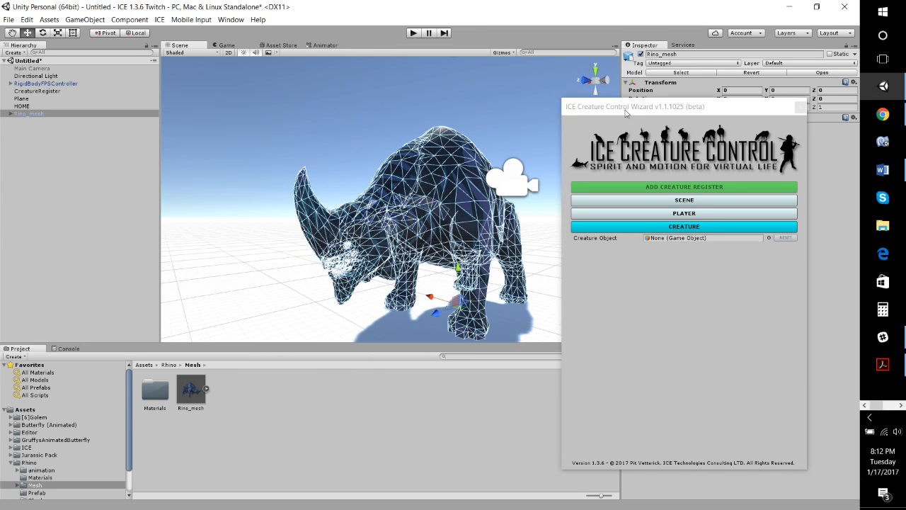
Step: Assign Rino_mesh as the wizard's creature object and set its trophic level to Herbivore
{"action": "left_click_drag", "start_coordinate": [626, 113], "coordinate": [379, 111]}
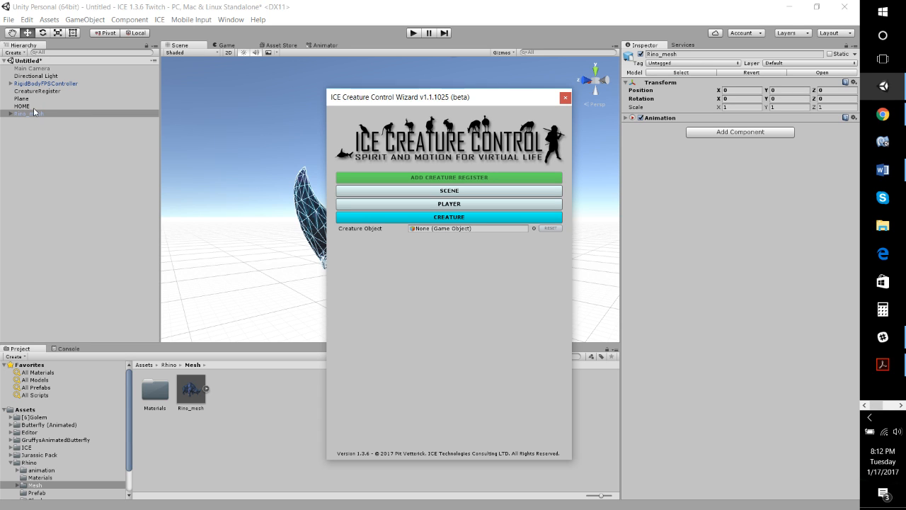
{"action": "left_click_drag", "start_coordinate": [36, 113], "coordinate": [442, 228]}
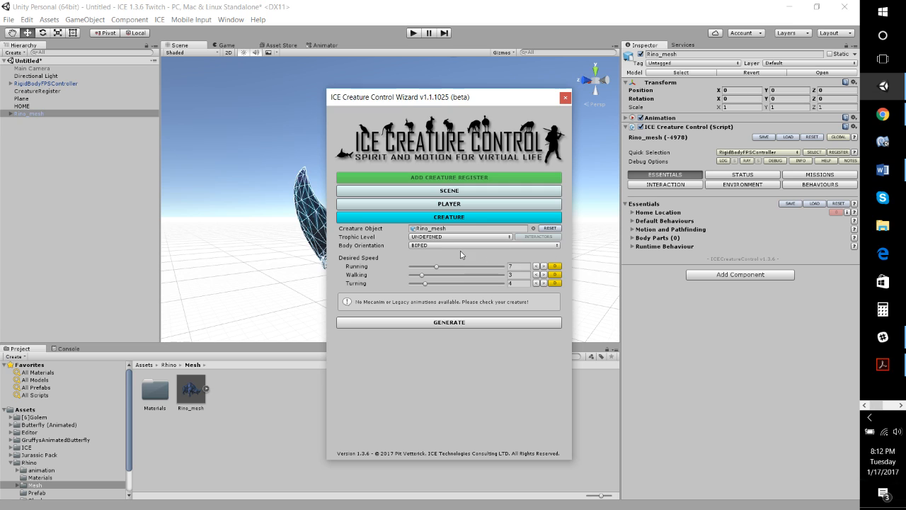
{"action": "left_click", "coordinate": [439, 238]}
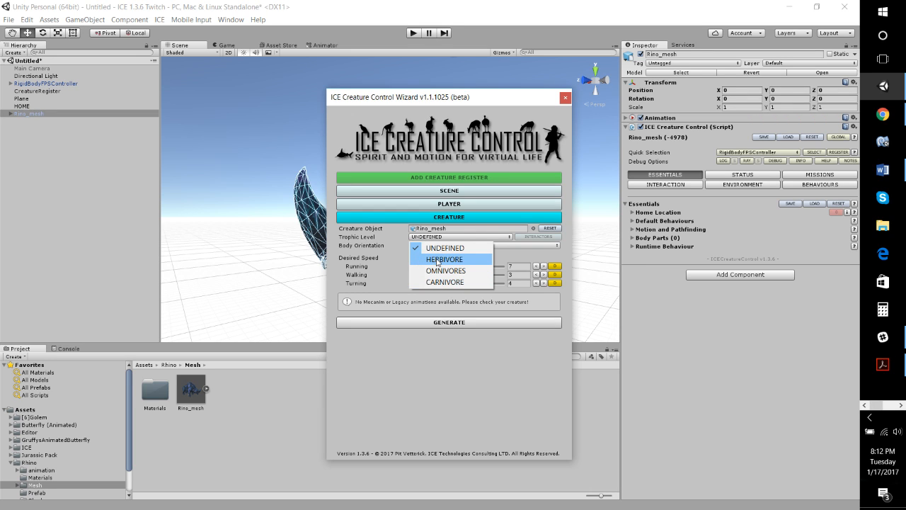
{"action": "left_click", "coordinate": [444, 260]}
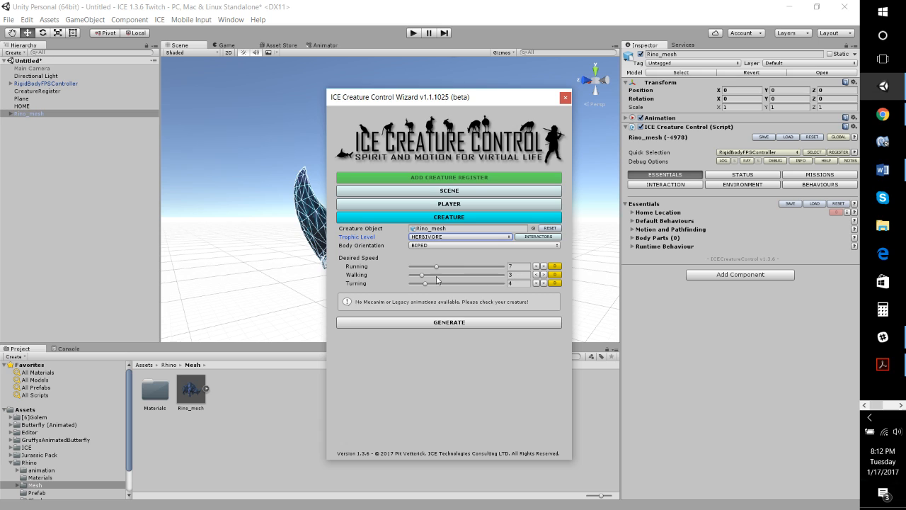
Step: Set the creature's desired walking speed to 1 and generate the creature
{"action": "left_click", "coordinate": [522, 275]}
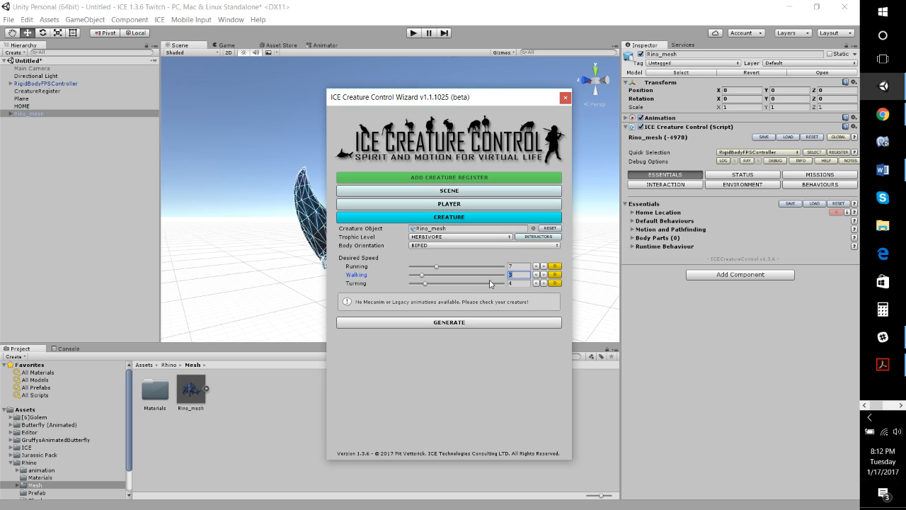
{"action": "type", "text": "1"}
{"action": "left_click", "coordinate": [452, 324]}
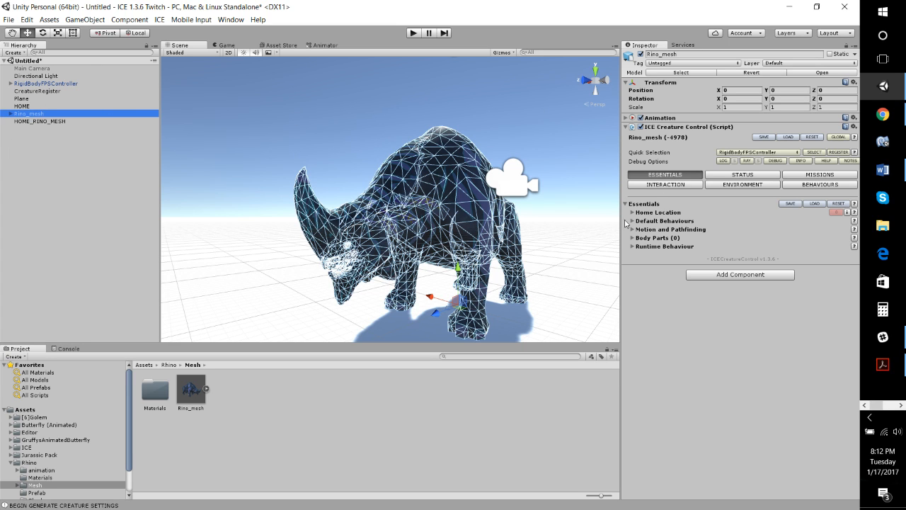
Step: Examine the HOME_RINO_MESH location, the Rino_mesh creature's components and its Character001 child mesh
{"action": "left_click", "coordinate": [31, 122]}
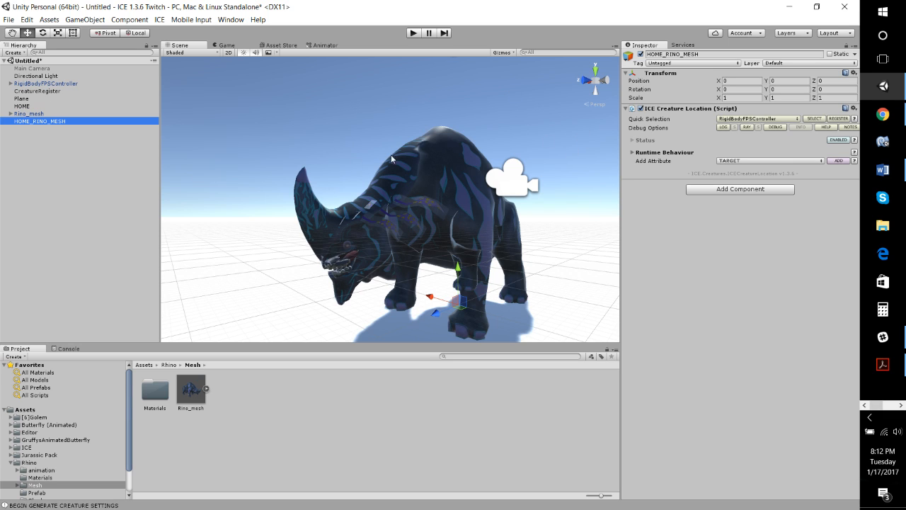
{"action": "key", "text": "w"}
{"action": "right_click_drag", "start_coordinate": [425, 173], "coordinate": [445, 231]}
{"action": "key", "text": "s"}
{"action": "key", "text": "w"}
{"action": "key", "text": "s"}
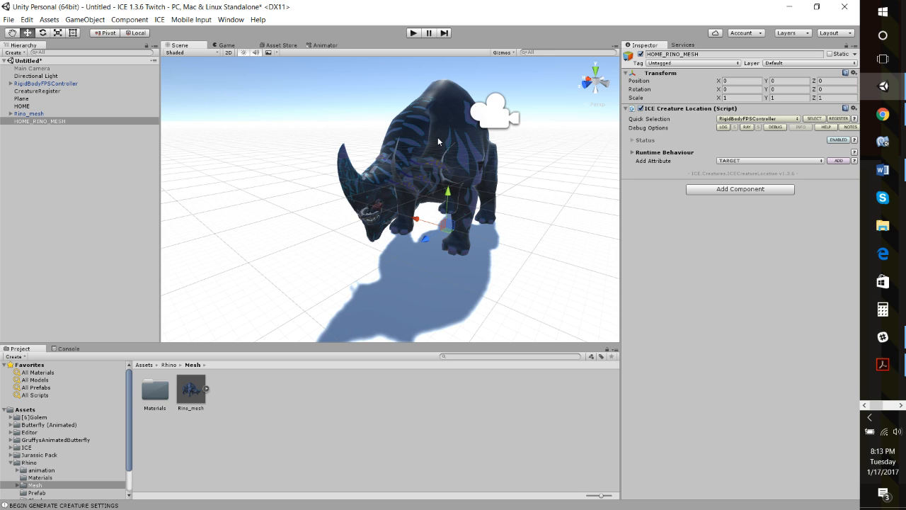
{"action": "left_click", "coordinate": [33, 115]}
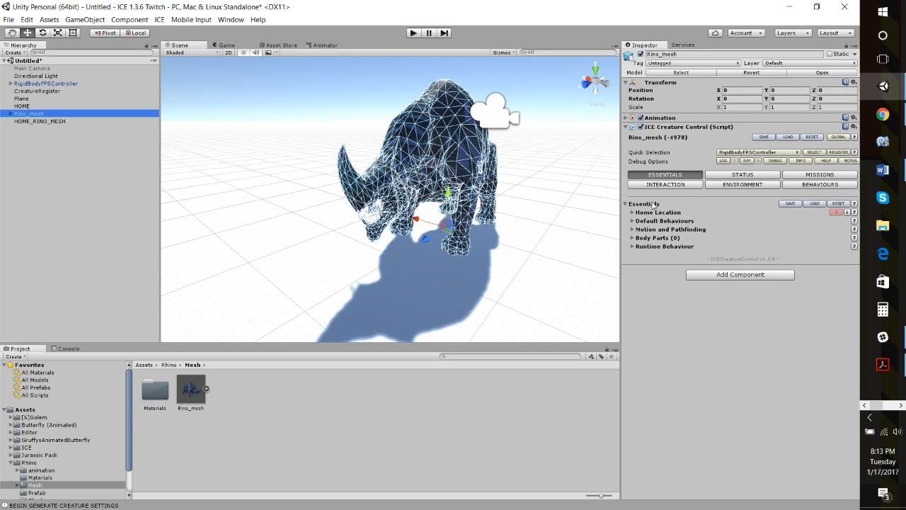
{"action": "left_click", "coordinate": [11, 114]}
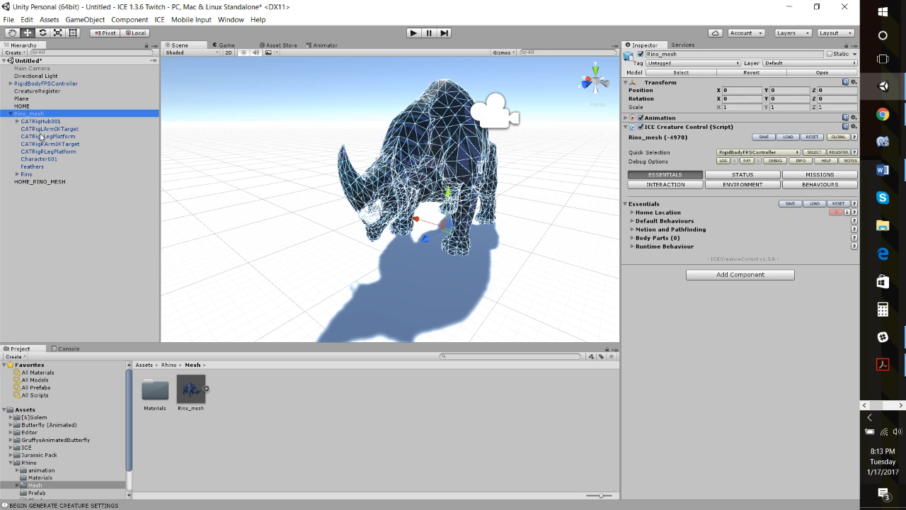
{"action": "left_click", "coordinate": [34, 173]}
{"action": "left_click", "coordinate": [41, 159]}
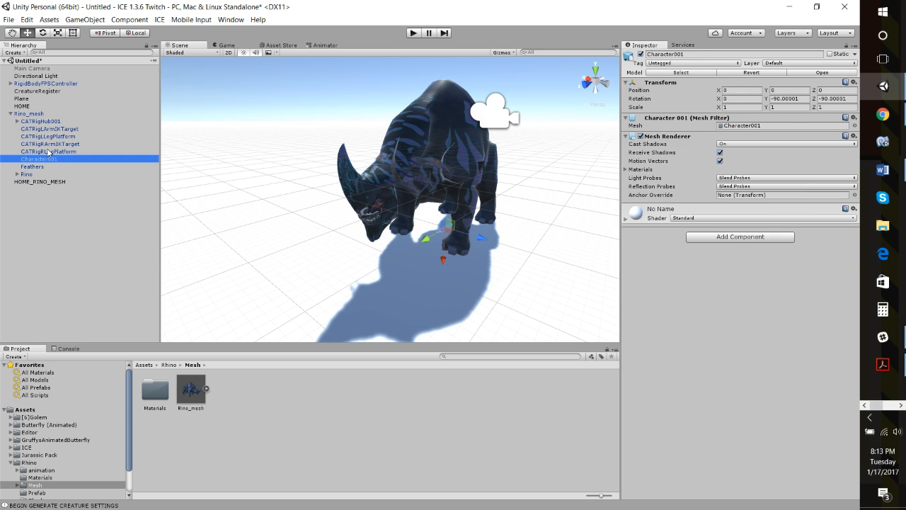
Step: Add the Rhino_PBR prefab from the Rhino/Prefab folder to the scene beside the Rino_mesh creature
{"action": "left_click", "coordinate": [48, 152]}
{"action": "left_click", "coordinate": [57, 138]}
{"action": "left_click", "coordinate": [59, 130]}
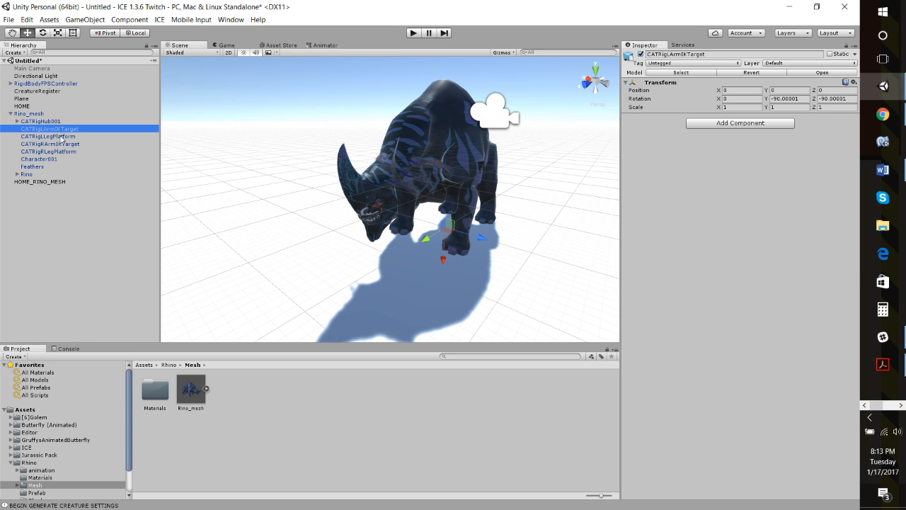
{"action": "left_click", "coordinate": [45, 493]}
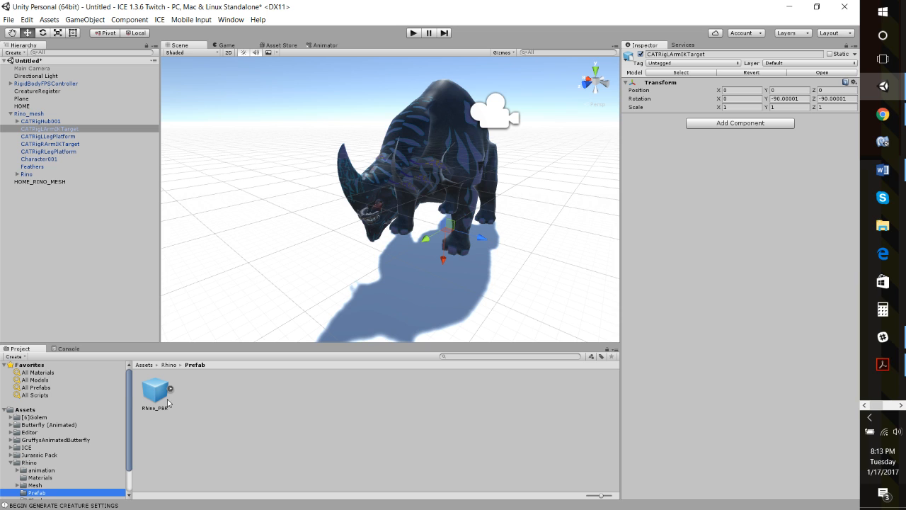
{"action": "left_click_drag", "start_coordinate": [155, 398], "coordinate": [291, 210]}
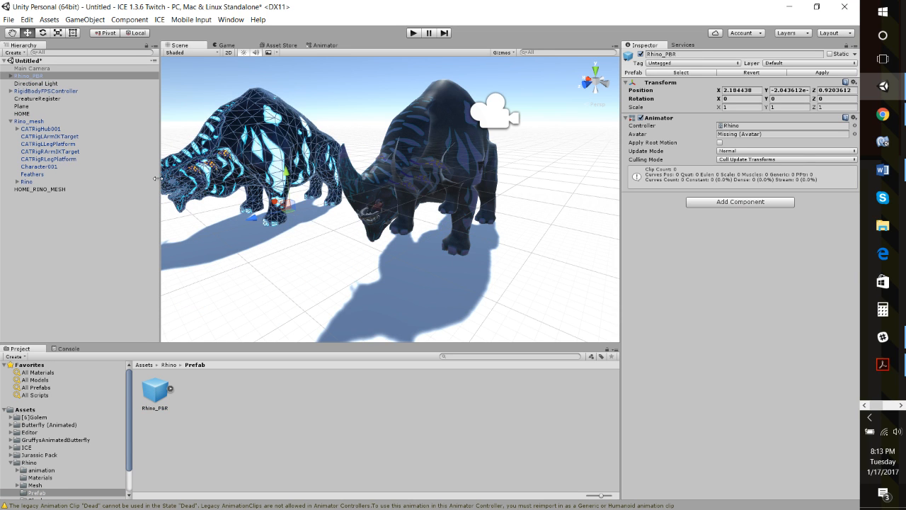
Step: Transfer the ICE Creature Control component from Rino_mesh to Rhino_PBR and delete Rino_mesh from the scene
{"action": "left_click", "coordinate": [34, 122]}
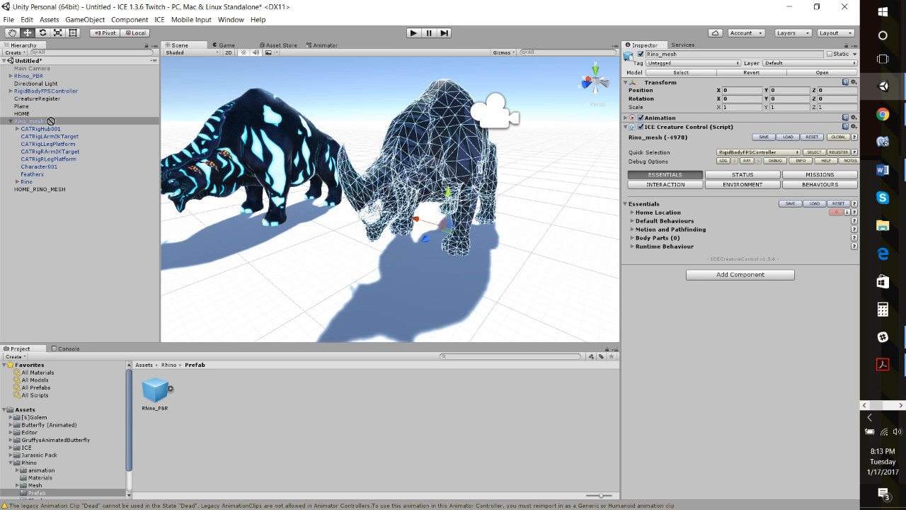
{"action": "left_click_drag", "start_coordinate": [49, 121], "coordinate": [36, 78]}
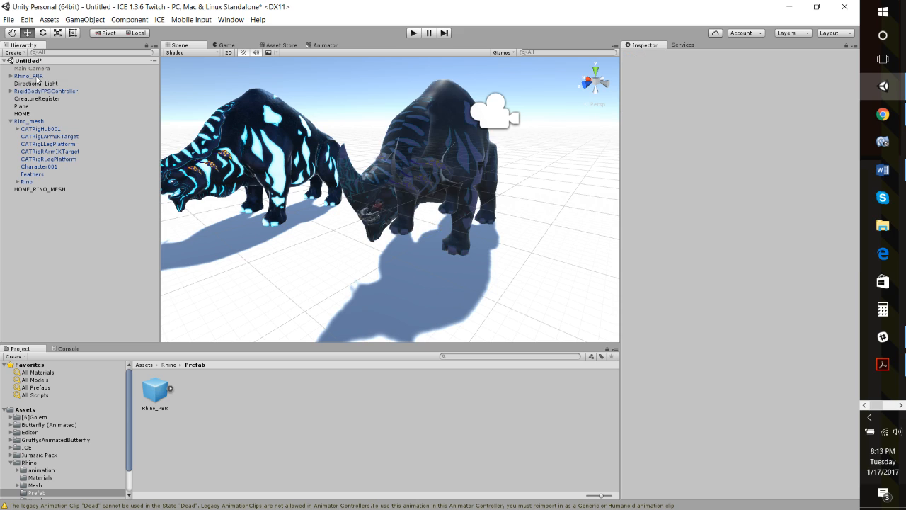
{"action": "left_click", "coordinate": [11, 122]}
{"action": "left_click", "coordinate": [29, 122]}
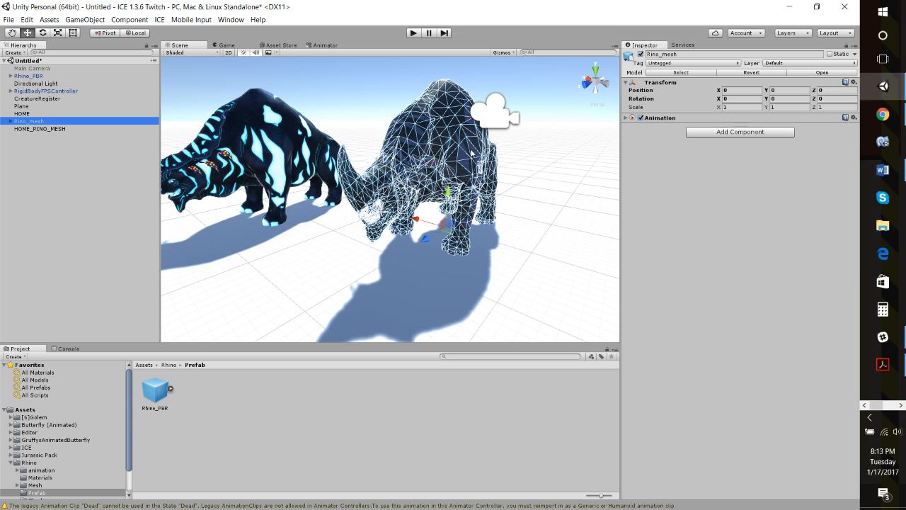
{"action": "key", "text": "Delete"}
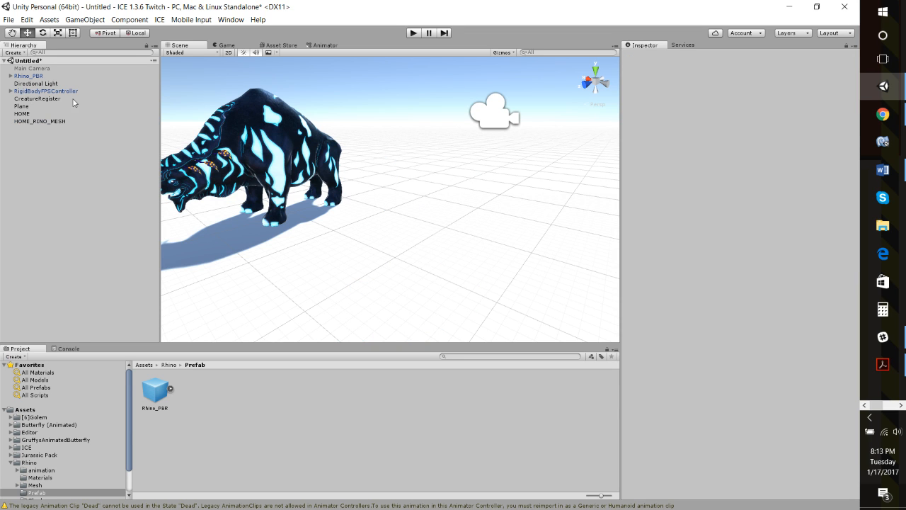
Step: Move Rhino_PBR to about X 0.122, Z 0.656 and expand the Home Location settings of its ICE Creature Control
{"action": "left_click", "coordinate": [32, 76]}
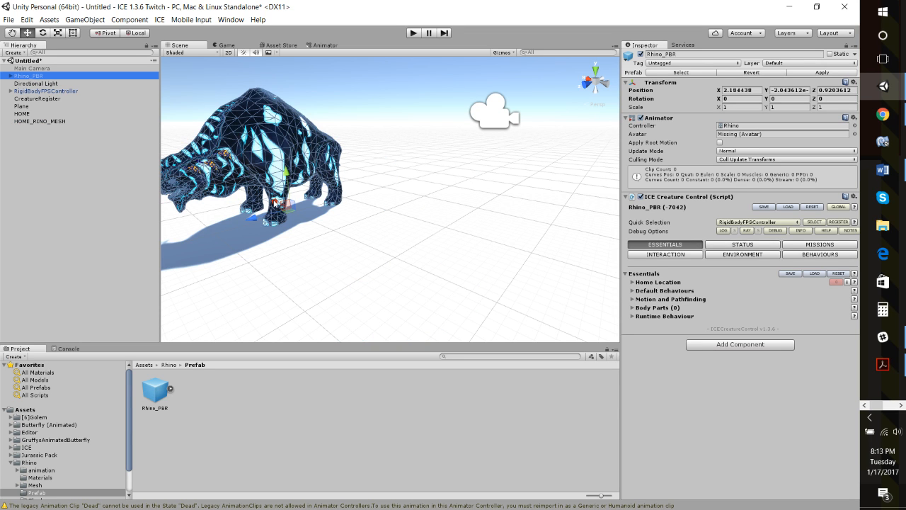
{"action": "left_click_drag", "start_coordinate": [275, 203], "coordinate": [376, 259]}
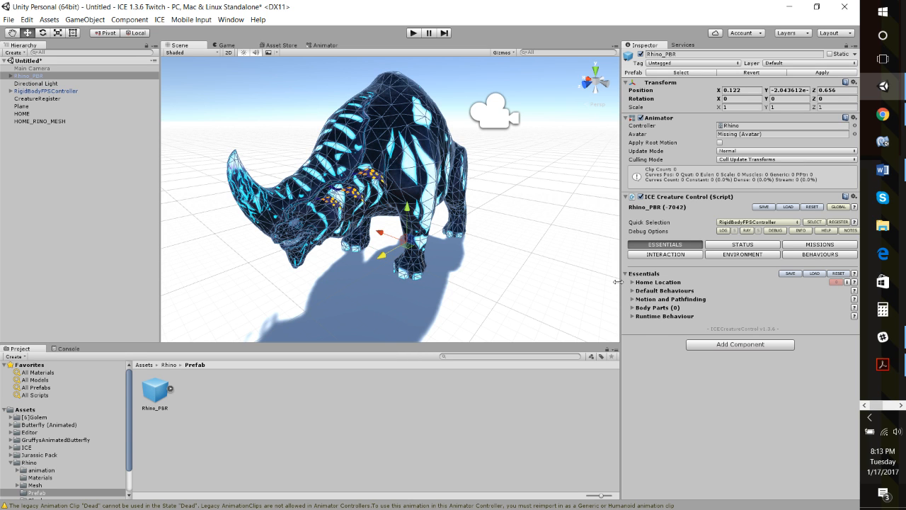
{"action": "left_click_drag", "start_coordinate": [618, 282], "coordinate": [577, 289]}
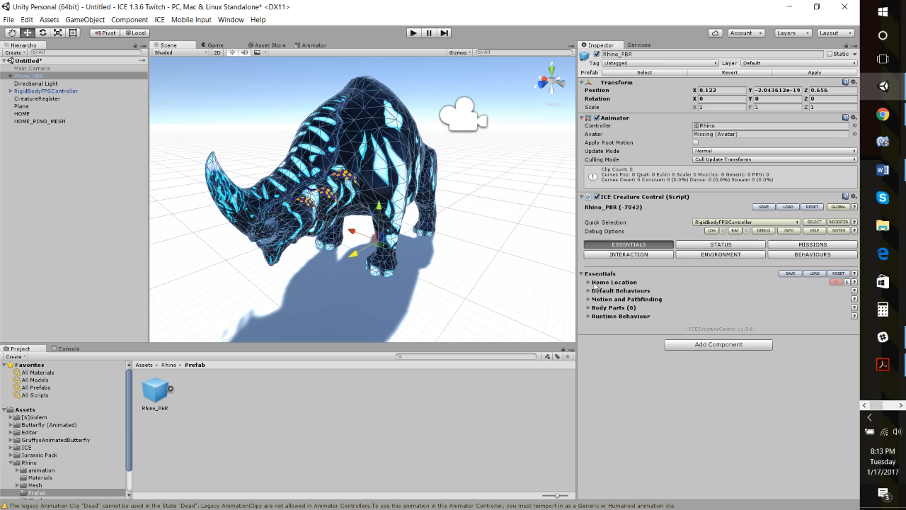
{"action": "left_click", "coordinate": [588, 283]}
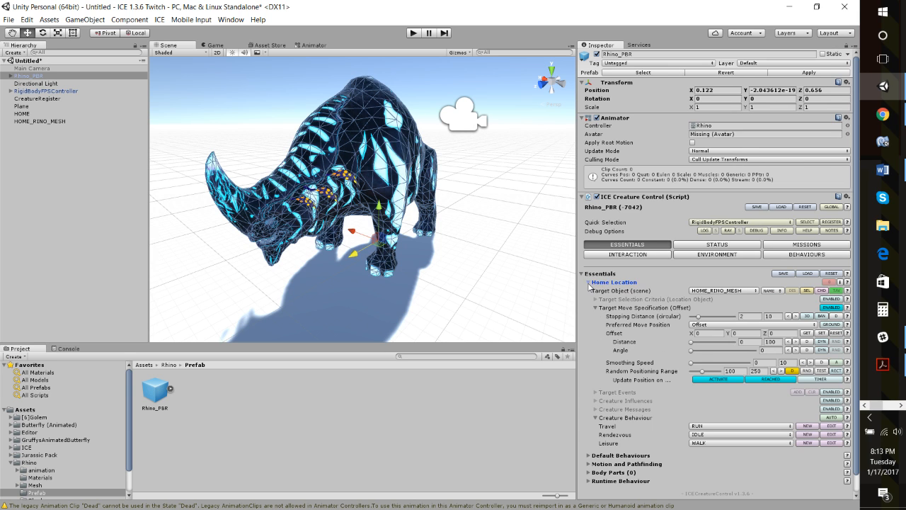
{"action": "scroll", "coordinate": [662, 332], "scroll_direction": "down", "scroll_amount": 1}
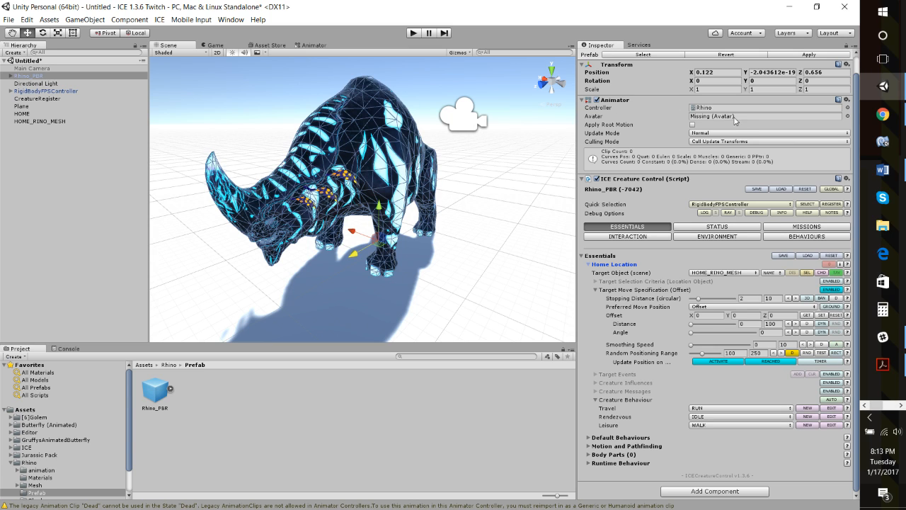
Step: Replace Rhino_PBR's Animator component with an Animation component
{"action": "right_click", "coordinate": [617, 105]}
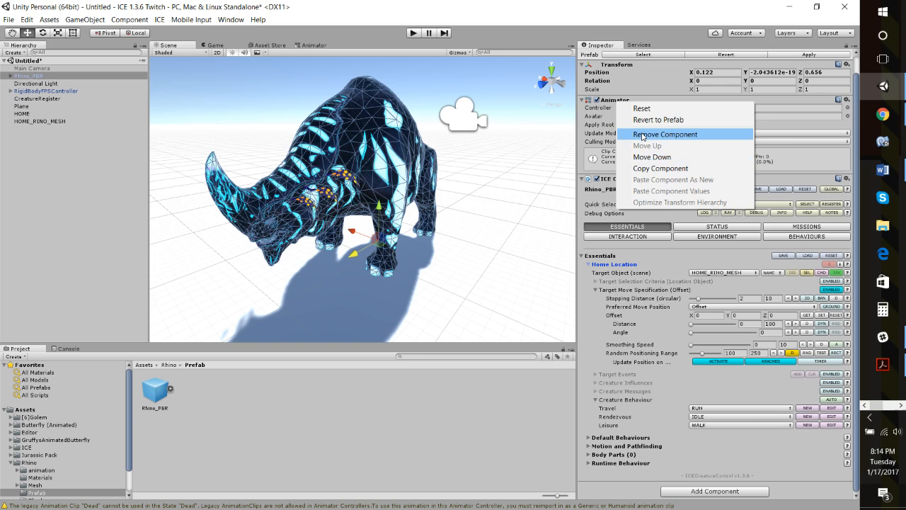
{"action": "left_click", "coordinate": [643, 134]}
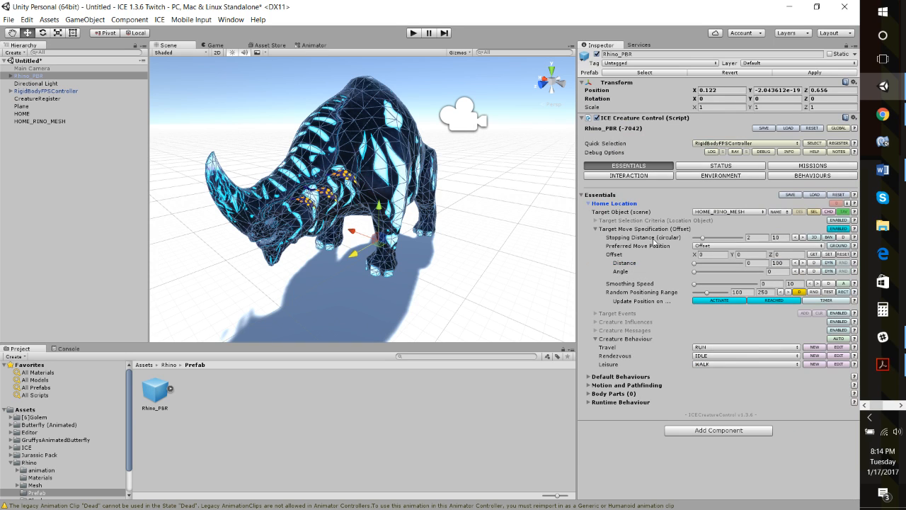
{"action": "left_click", "coordinate": [689, 433]}
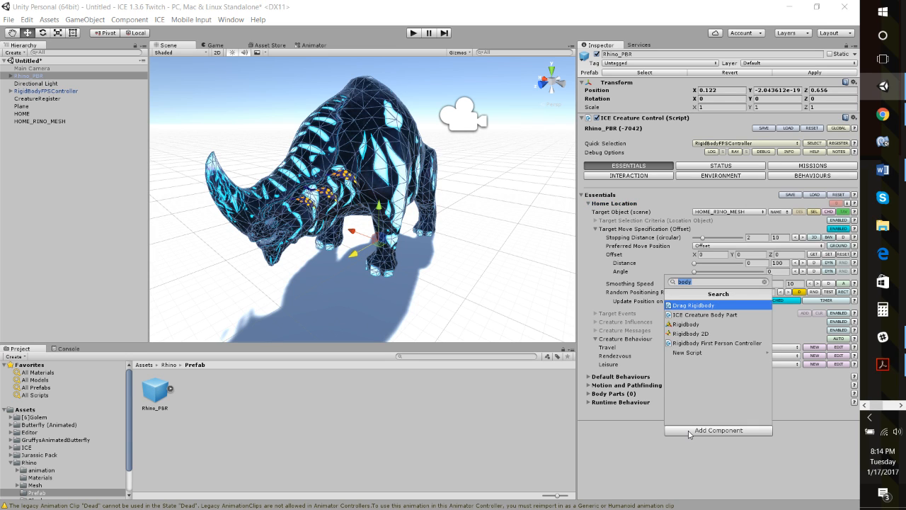
{"action": "type", "text": "Anima"}
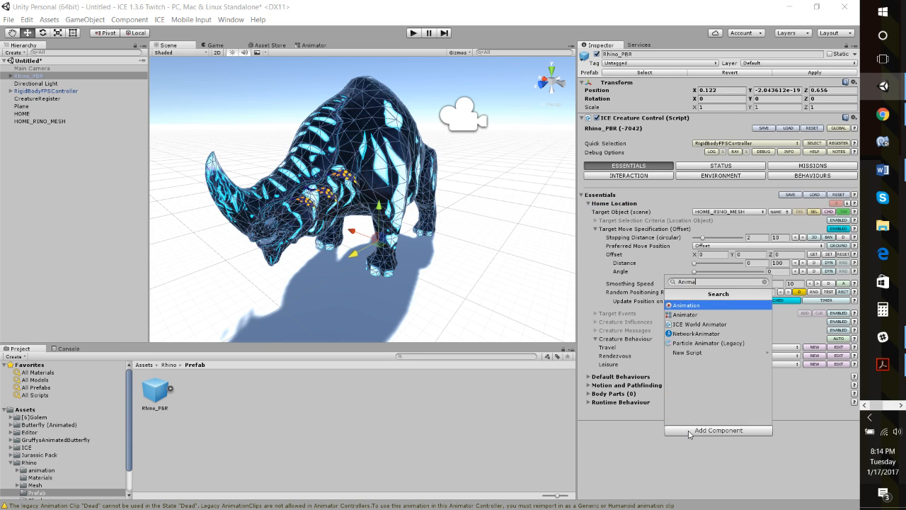
{"action": "left_click", "coordinate": [712, 305]}
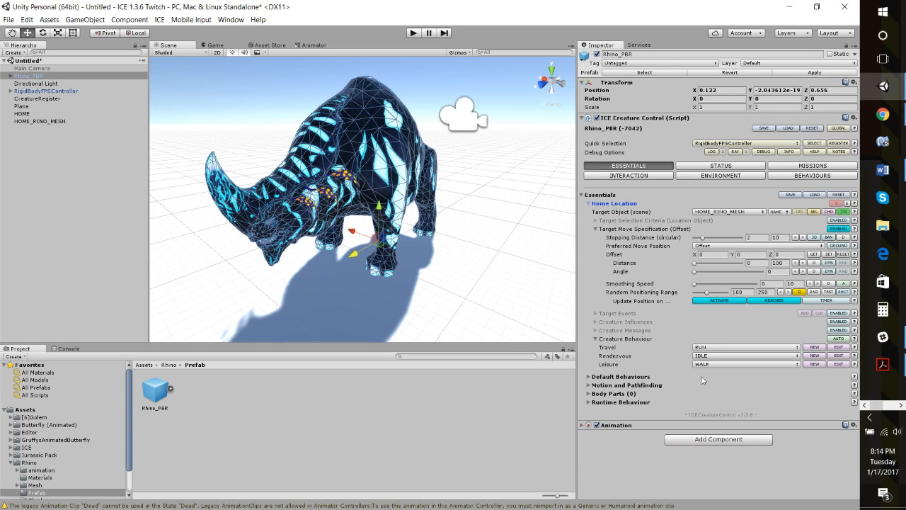
Step: Set the size of the Animation component's Animations list to 6
{"action": "left_click", "coordinate": [582, 426]}
{"action": "left_click", "coordinate": [727, 449]}
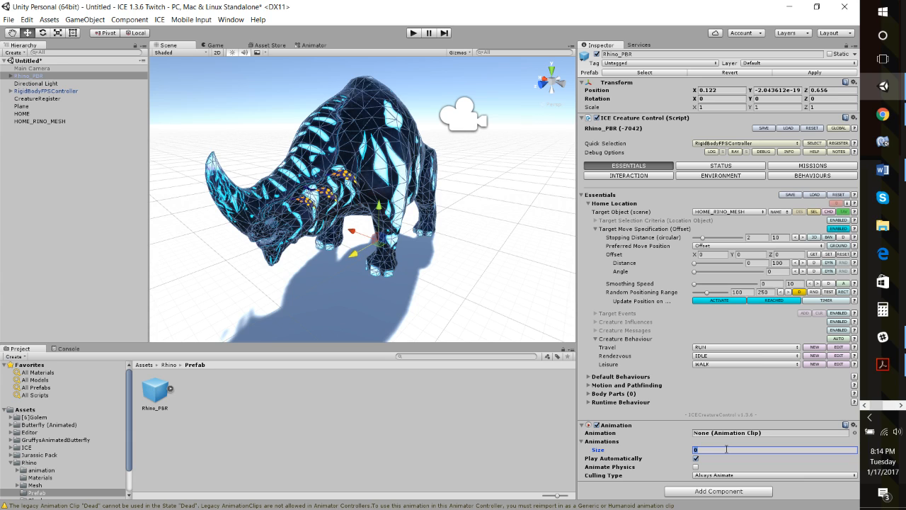
{"action": "type", "text": "6"}
{"action": "key", "text": "Return"}
{"action": "scroll", "coordinate": [714, 441], "scroll_direction": "down", "scroll_amount": 2}
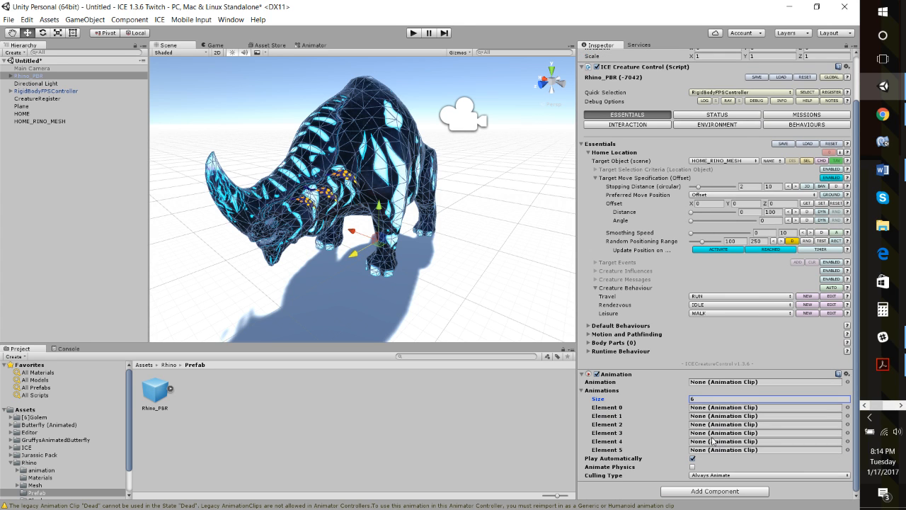
Step: Assign the Run clip to Element 0 and the Walk clip to Element 1 from the Rhino/animation folder
{"action": "left_click", "coordinate": [33, 470]}
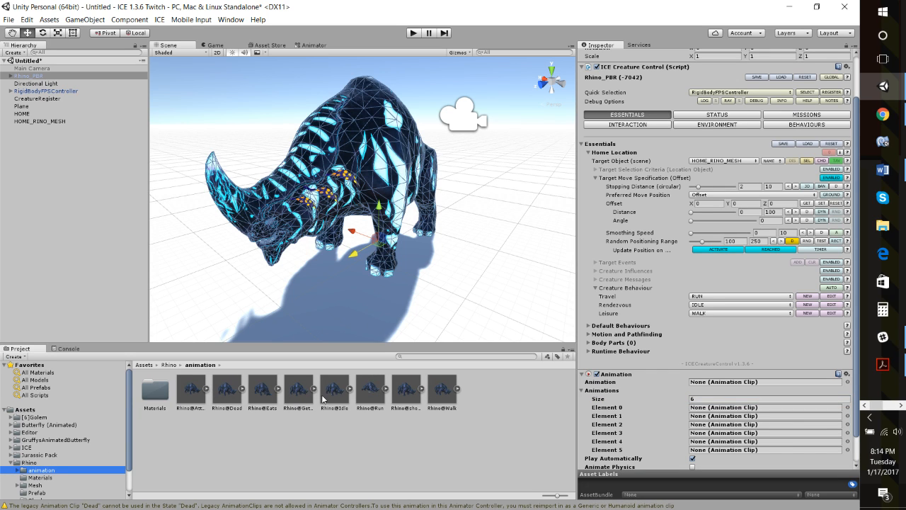
{"action": "left_click", "coordinate": [386, 393]}
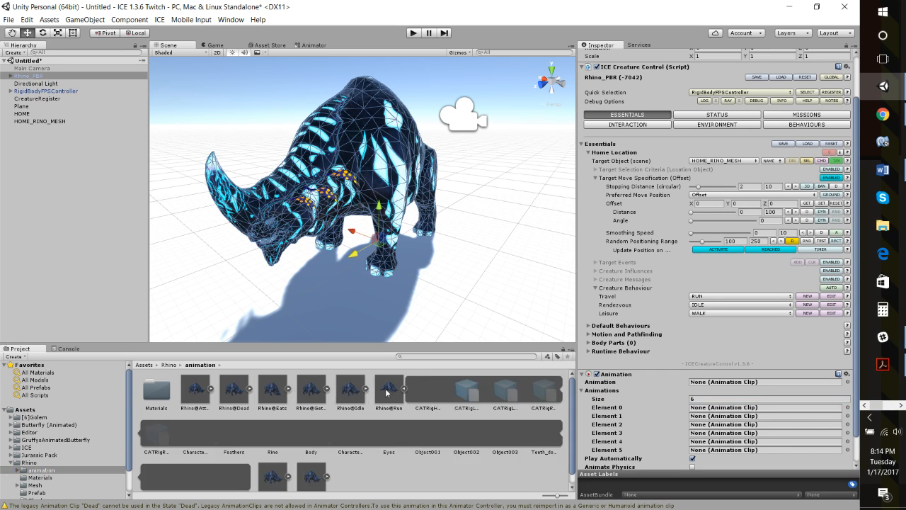
{"action": "left_click_drag", "start_coordinate": [563, 451], "coordinate": [721, 409]}
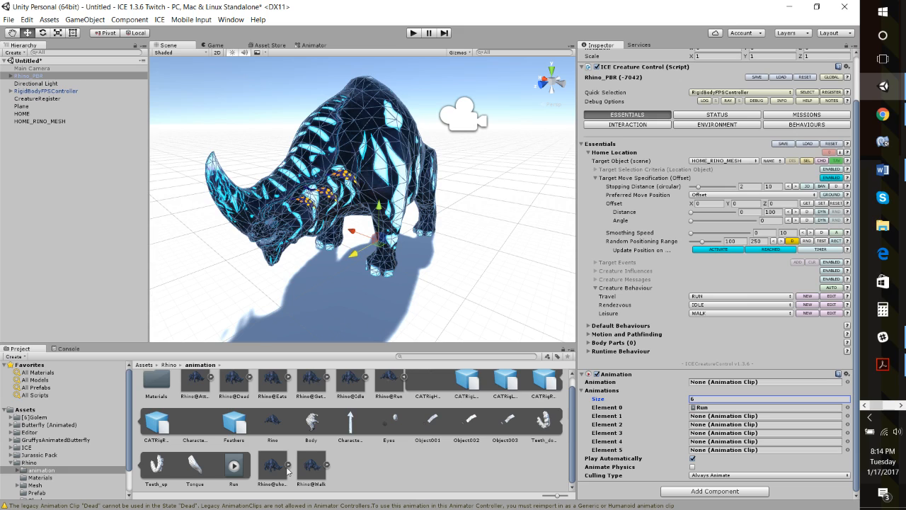
{"action": "left_click", "coordinate": [327, 465]}
{"action": "scroll", "coordinate": [334, 462], "scroll_direction": "down", "scroll_amount": 3}
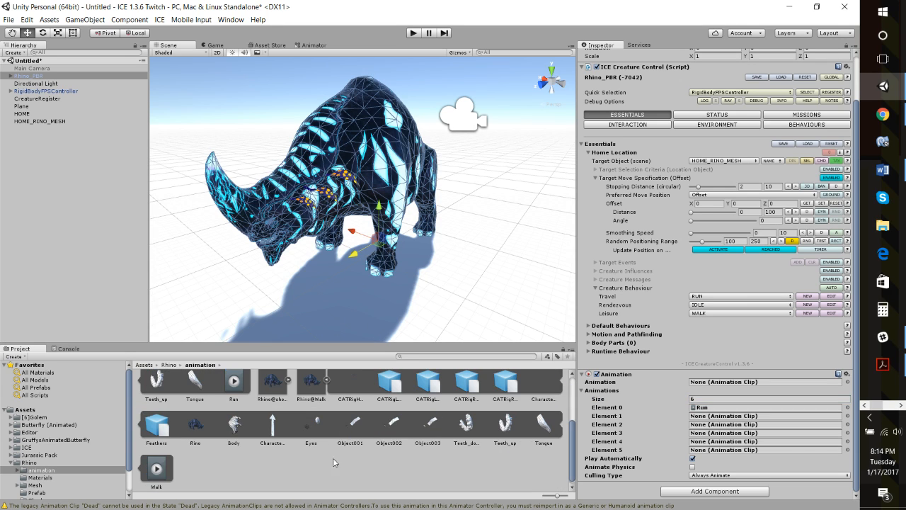
{"action": "left_click_drag", "start_coordinate": [159, 469], "coordinate": [708, 417]}
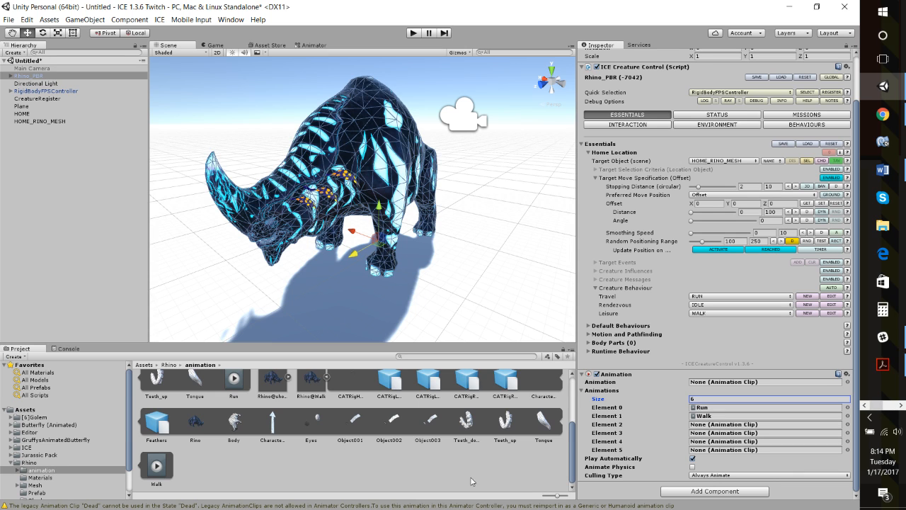
Step: Assign the Eats clip to Element 2 and the Dead clip to Element 3 of the Animations list
{"action": "scroll", "coordinate": [452, 411], "scroll_direction": "up", "scroll_amount": 2}
{"action": "scroll", "coordinate": [452, 411], "scroll_direction": "up", "scroll_amount": 2}
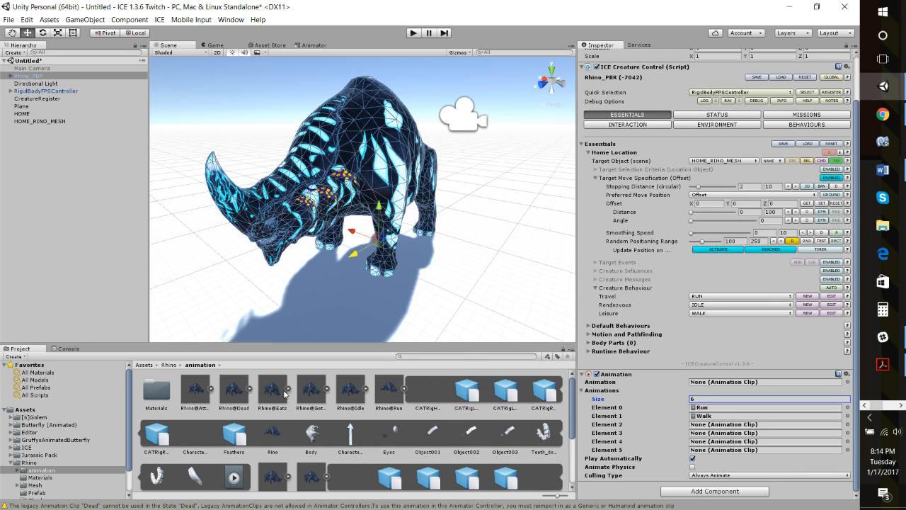
{"action": "scroll", "coordinate": [354, 418], "scroll_direction": "down", "scroll_amount": 1}
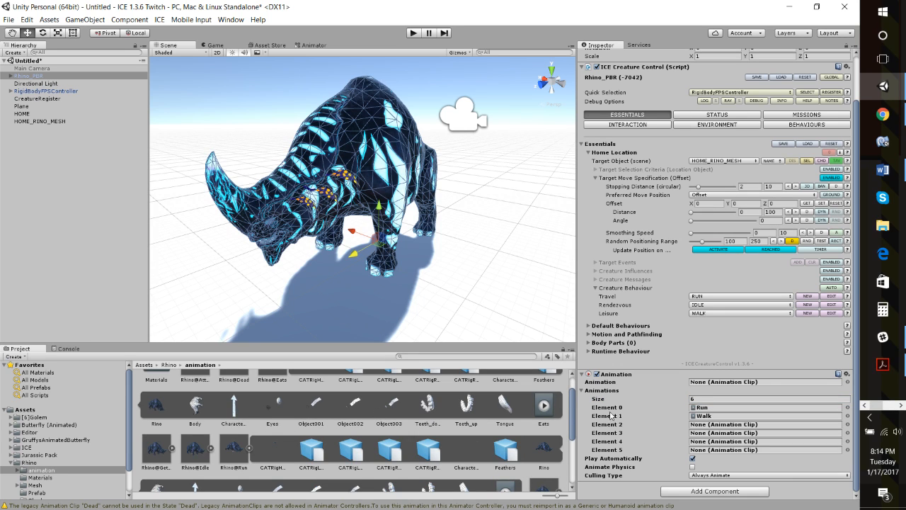
{"action": "left_click_drag", "start_coordinate": [544, 405], "coordinate": [729, 427]}
{"action": "scroll", "coordinate": [306, 429], "scroll_direction": "up", "scroll_amount": 1}
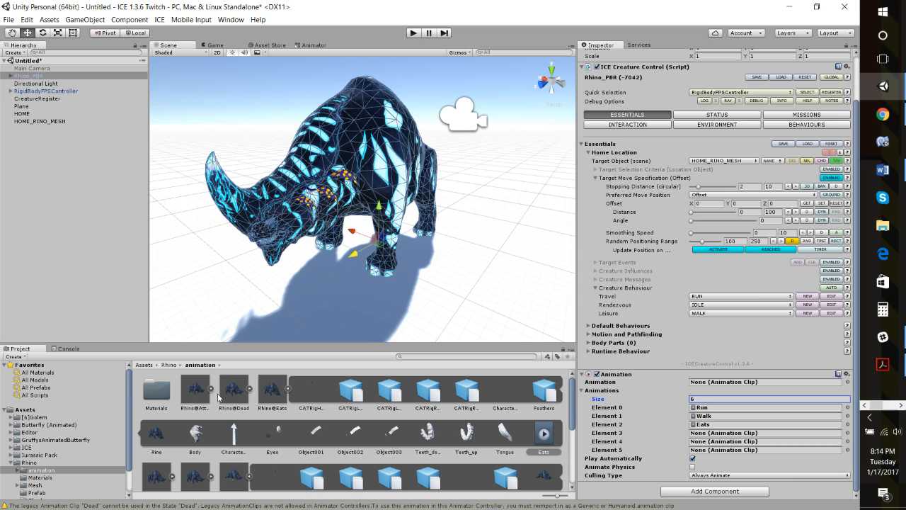
{"action": "left_click", "coordinate": [250, 391]}
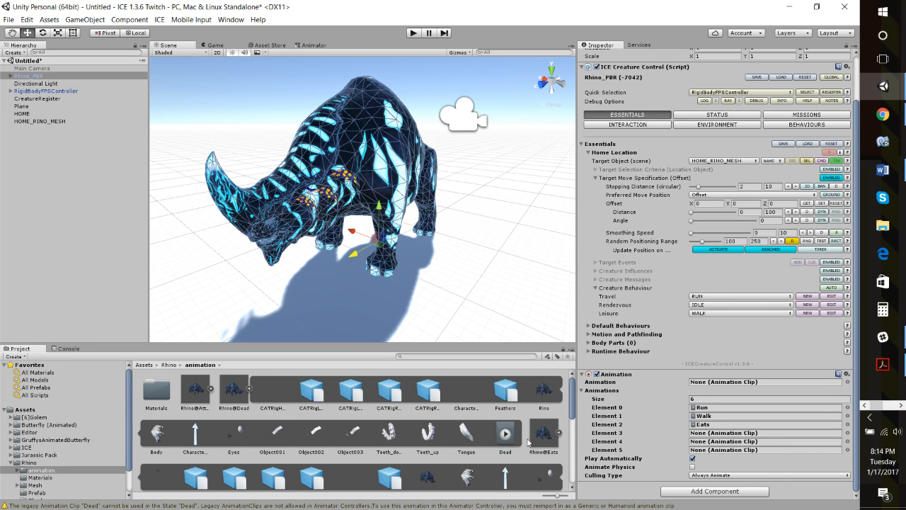
{"action": "left_click_drag", "start_coordinate": [501, 433], "coordinate": [701, 435]}
Step: Assign the Rhino@Idle model's Idle clip to Element 4 and set it as the component's default animation
{"action": "scroll", "coordinate": [359, 445], "scroll_direction": "down", "scroll_amount": 2}
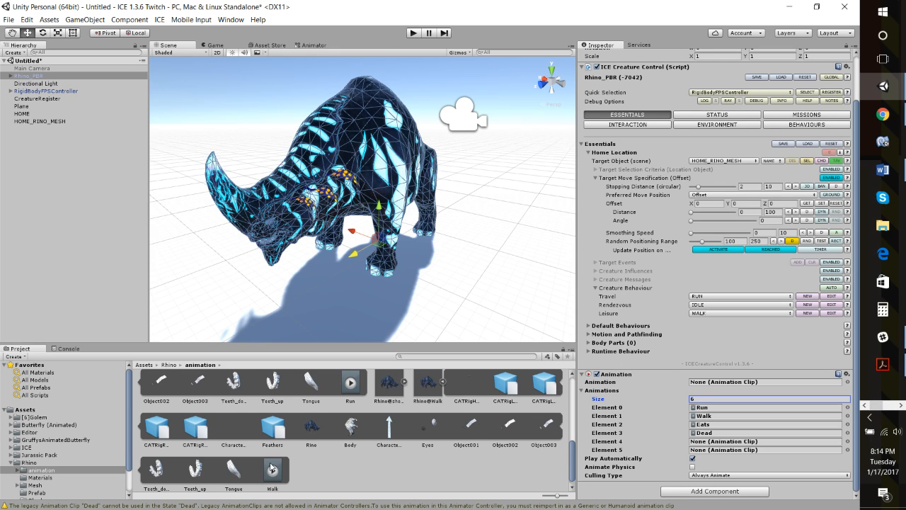
{"action": "scroll", "coordinate": [325, 443], "scroll_direction": "up", "scroll_amount": 1}
{"action": "scroll", "coordinate": [407, 414], "scroll_direction": "up", "scroll_amount": 2}
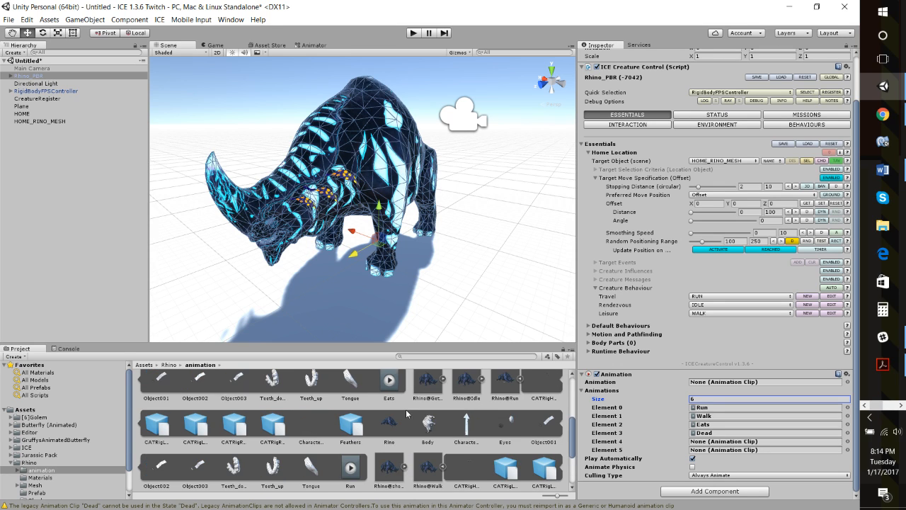
{"action": "scroll", "coordinate": [454, 416], "scroll_direction": "up", "scroll_amount": 1}
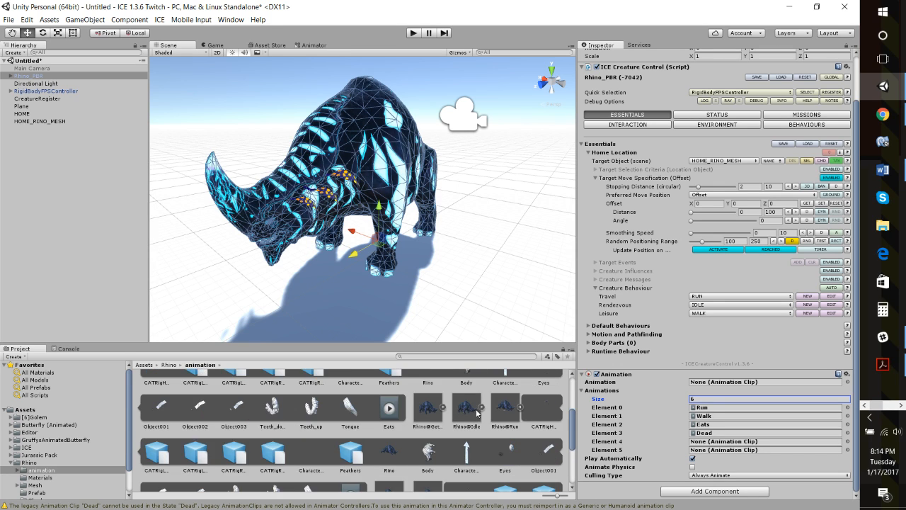
{"action": "left_click", "coordinate": [481, 408]}
{"action": "scroll", "coordinate": [494, 421], "scroll_direction": "down", "scroll_amount": 2}
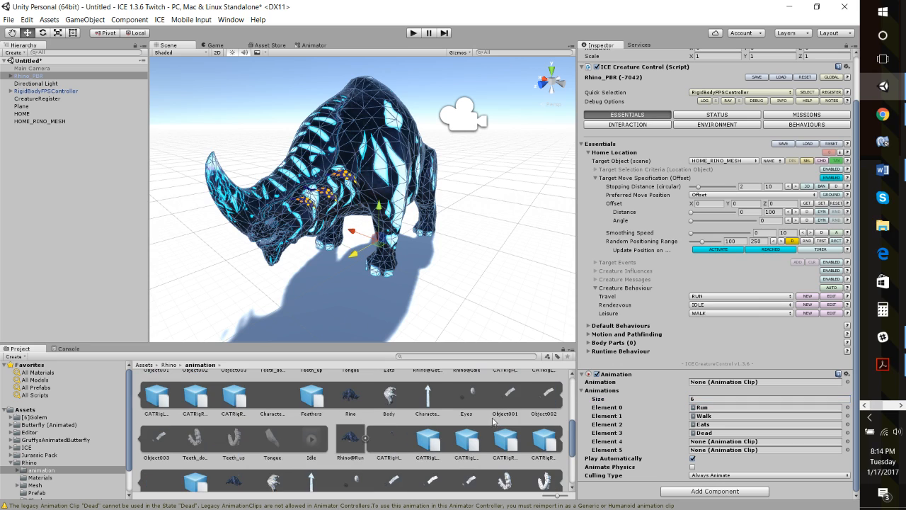
{"action": "left_click", "coordinate": [312, 439]}
{"action": "left_click_drag", "start_coordinate": [702, 428], "coordinate": [714, 443]}
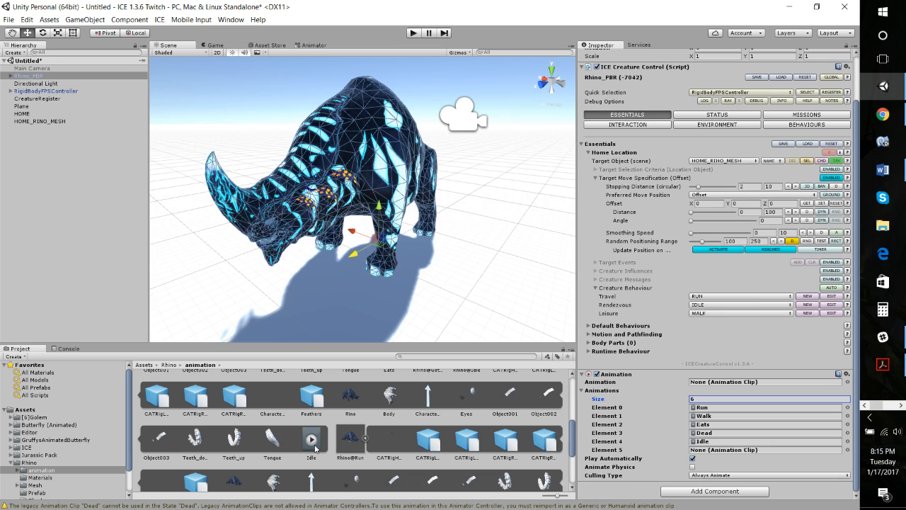
{"action": "left_click_drag", "start_coordinate": [316, 449], "coordinate": [759, 382]}
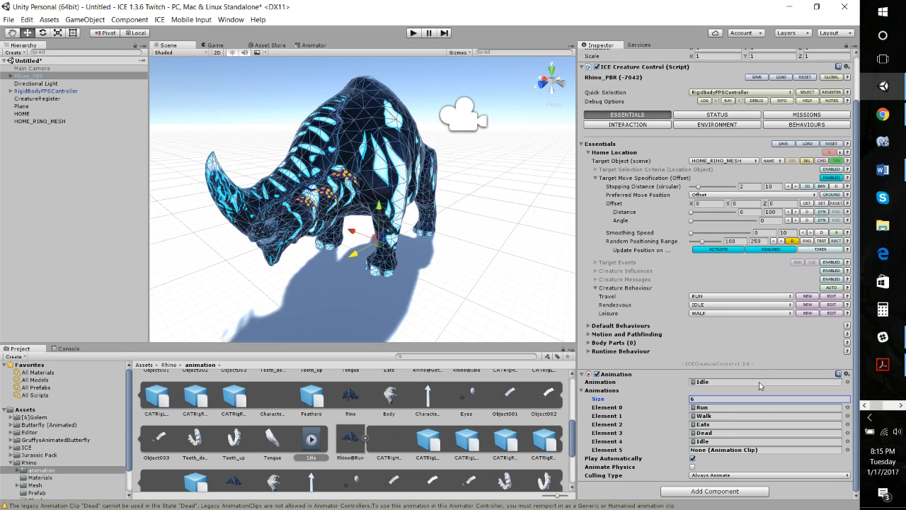
Step: Reduce the Animations list size to 5 to remove the empty element
{"action": "left_click", "coordinate": [711, 399]}
{"action": "type", "text": "5"}
{"action": "key", "text": "Return"}
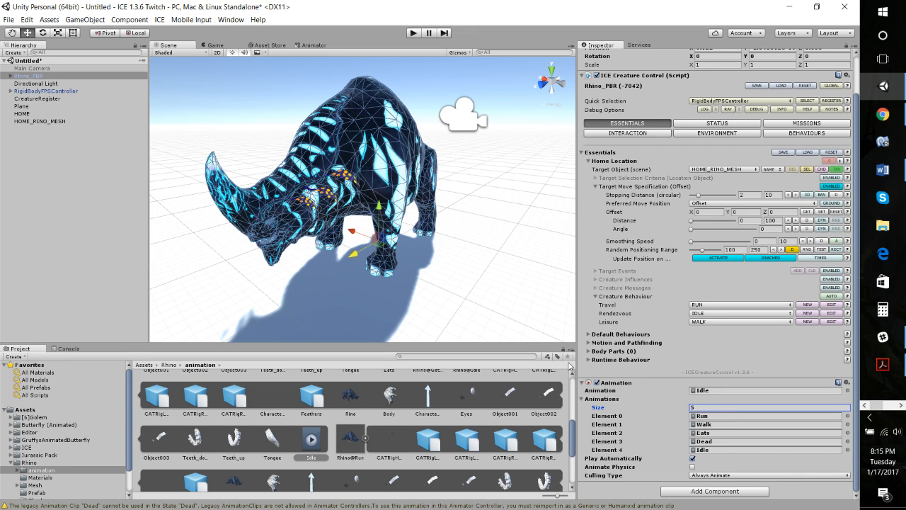
Step: Set the rhino's Body Orientation to QUADRUPED in the Motion and Pathfinding essentials
{"action": "left_click", "coordinate": [582, 383]}
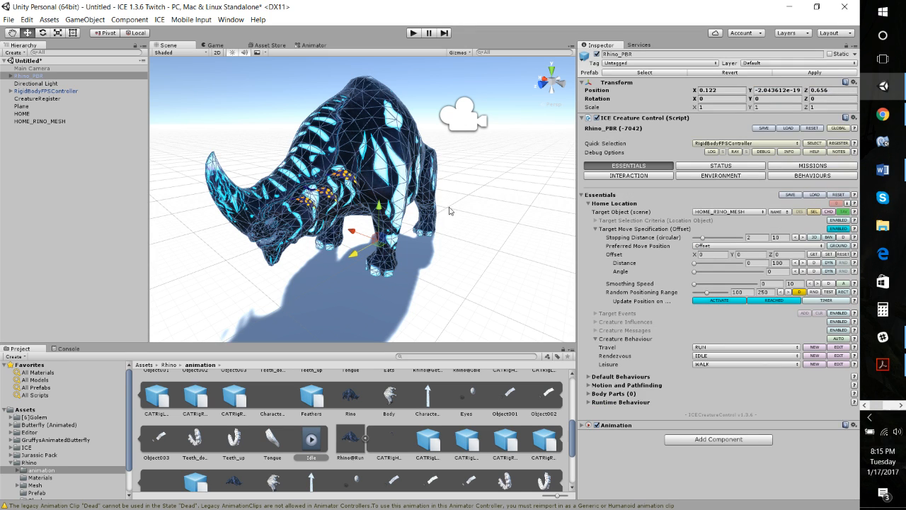
{"action": "left_click", "coordinate": [796, 179]}
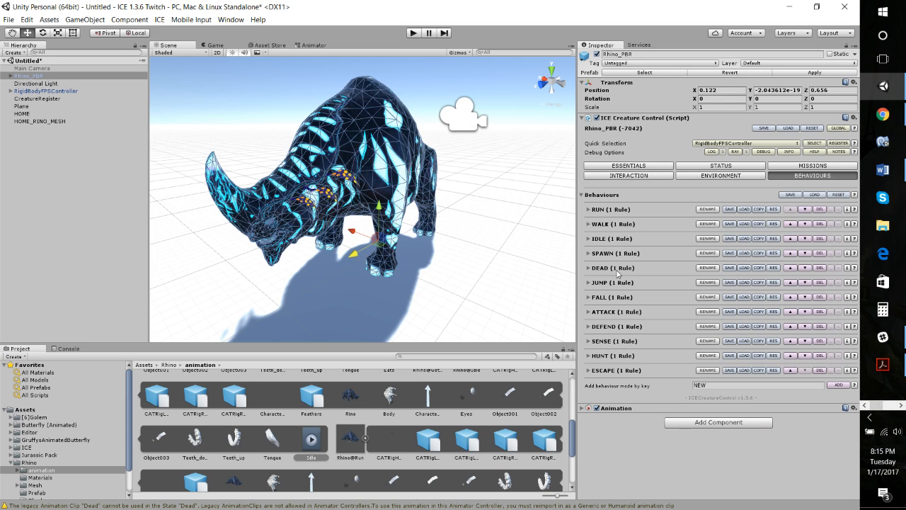
{"action": "left_click", "coordinate": [631, 166]}
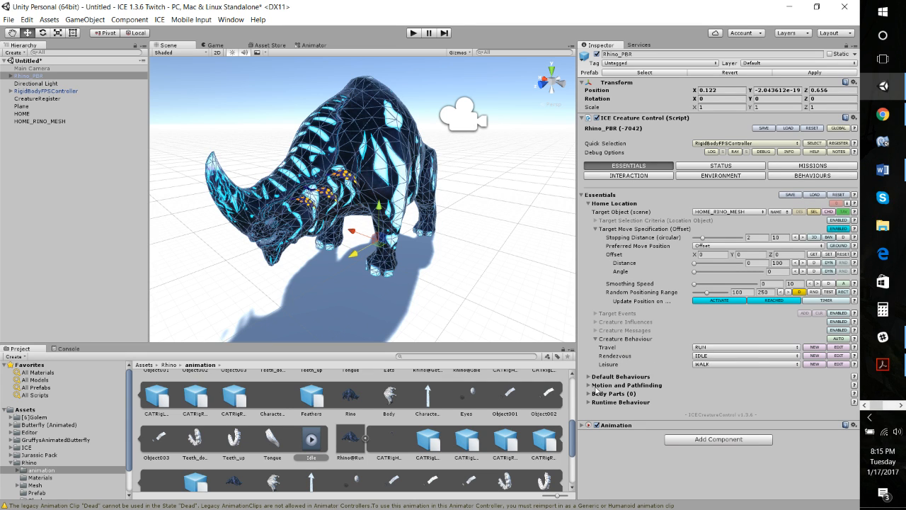
{"action": "left_click", "coordinate": [589, 385]}
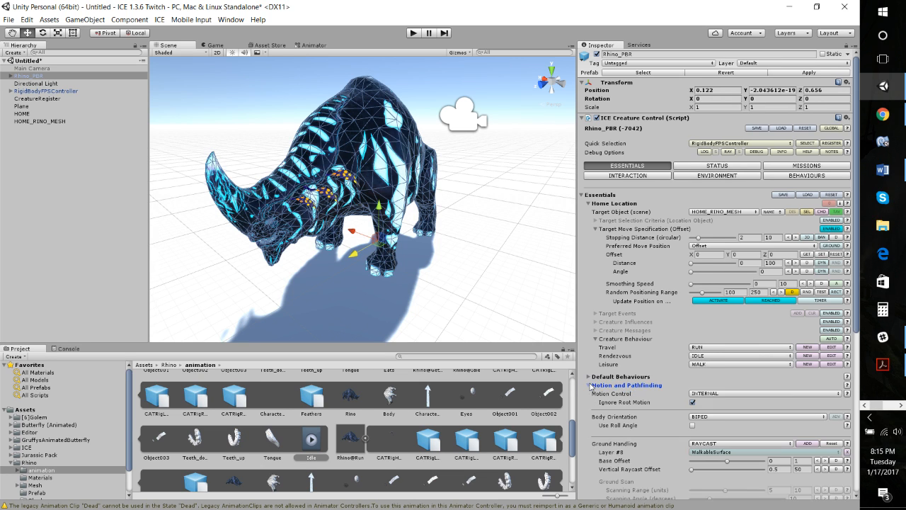
{"action": "scroll", "coordinate": [626, 384], "scroll_direction": "down", "scroll_amount": 4}
{"action": "left_click", "coordinate": [710, 306]}
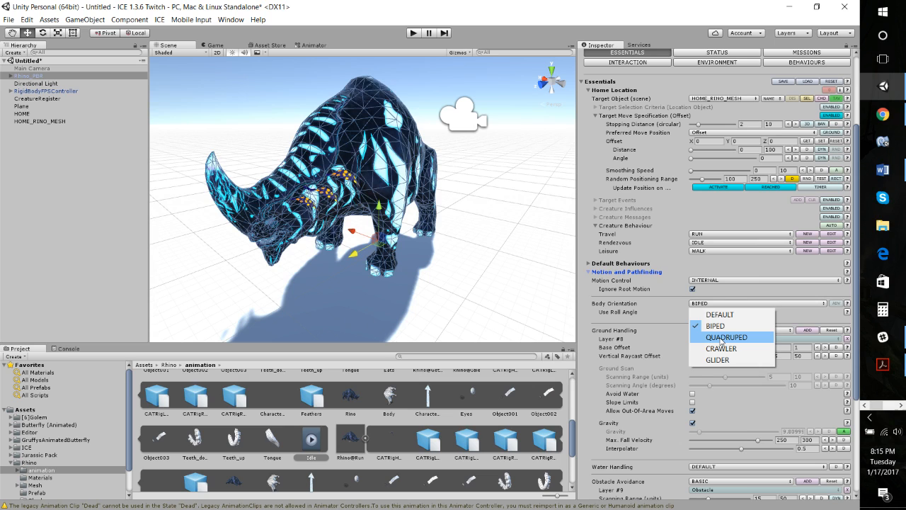
{"action": "left_click", "coordinate": [721, 338]}
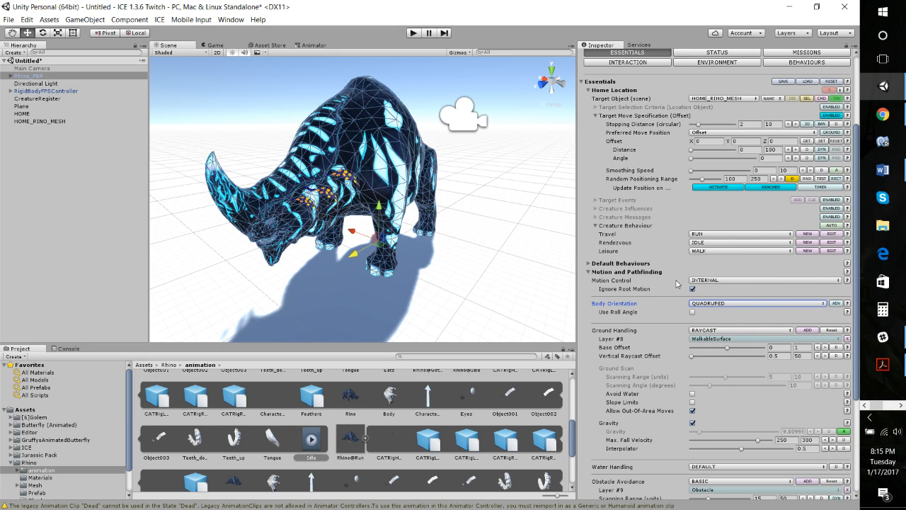
{"action": "scroll", "coordinate": [676, 284], "scroll_direction": "up", "scroll_amount": 4}
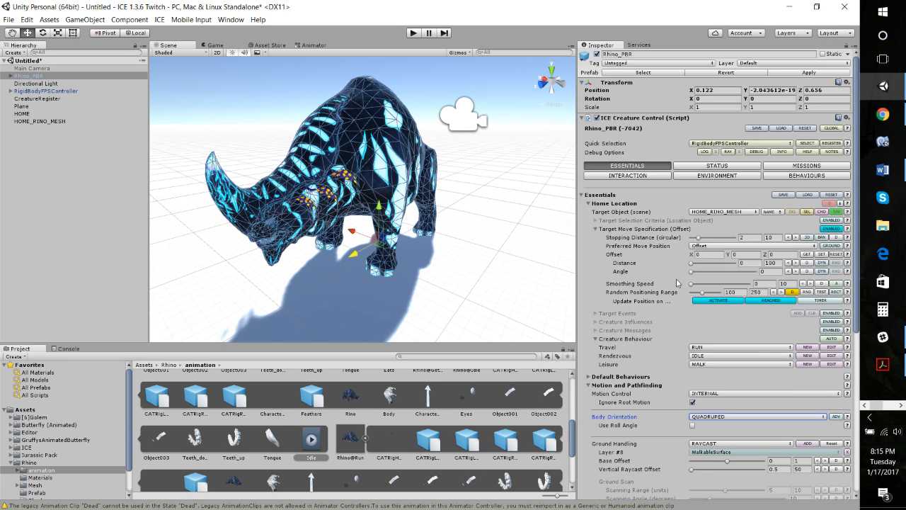
{"action": "left_click", "coordinate": [588, 386]}
Step: Set the WrapMode of the RUN behaviour's animation to Loop
{"action": "left_click", "coordinate": [818, 176]}
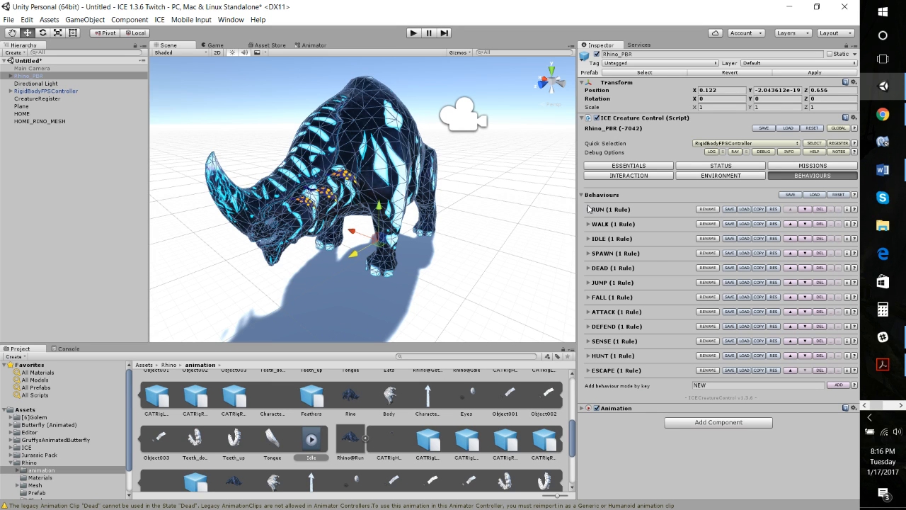
{"action": "left_click", "coordinate": [627, 209]}
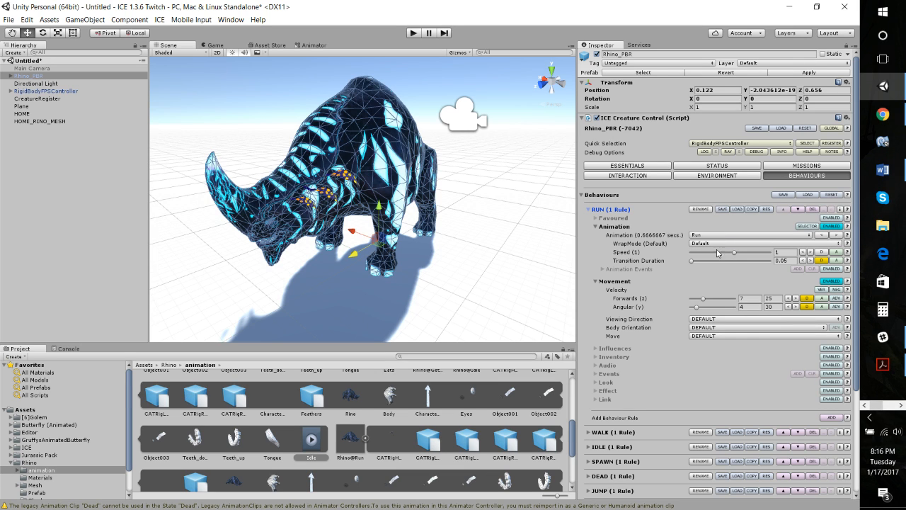
{"action": "scroll", "coordinate": [634, 260], "scroll_direction": "down", "scroll_amount": 2}
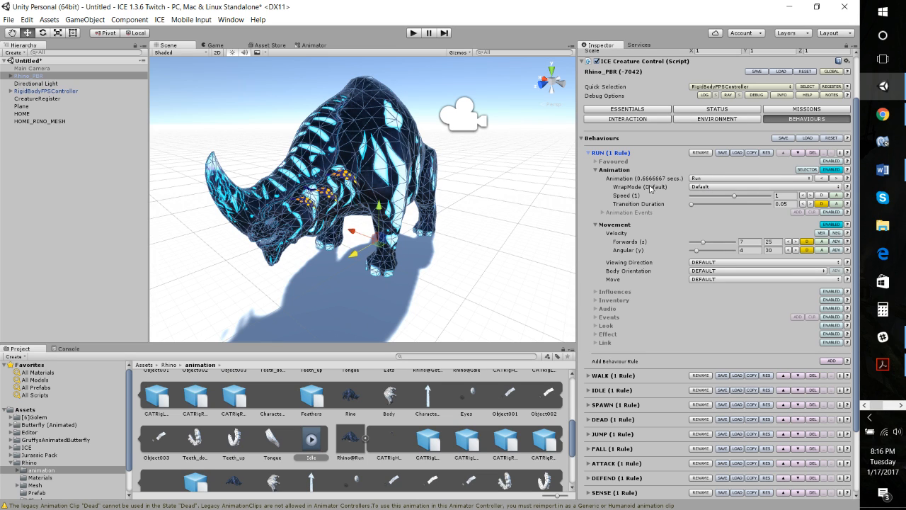
{"action": "left_click", "coordinate": [708, 188]}
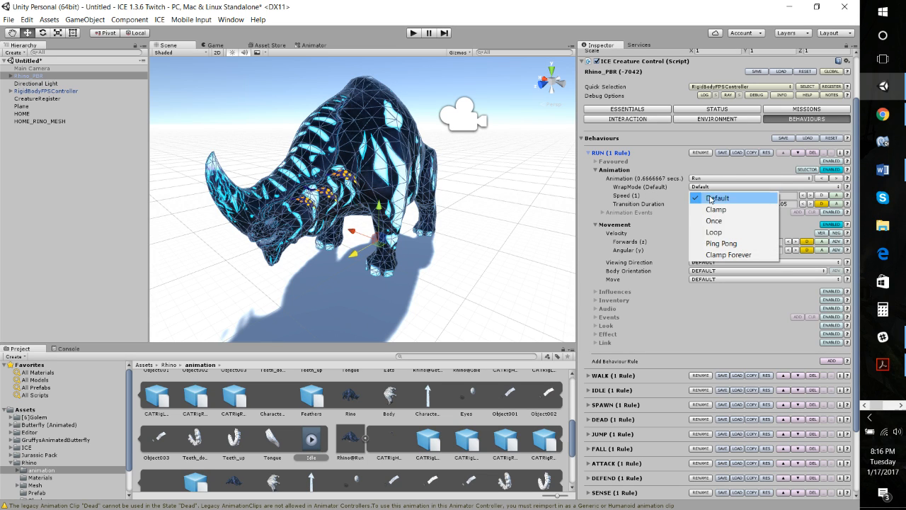
{"action": "left_click", "coordinate": [715, 233]}
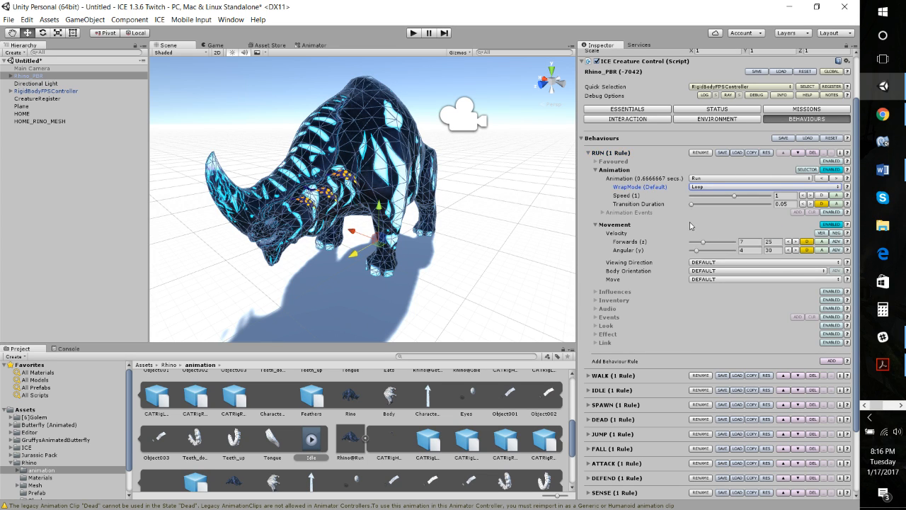
Step: Assign the Walk animation to the WALK behaviour and set its WrapMode to Loop
{"action": "scroll", "coordinate": [691, 225], "scroll_direction": "down", "scroll_amount": 2}
{"action": "scroll", "coordinate": [685, 224], "scroll_direction": "down", "scroll_amount": 2}
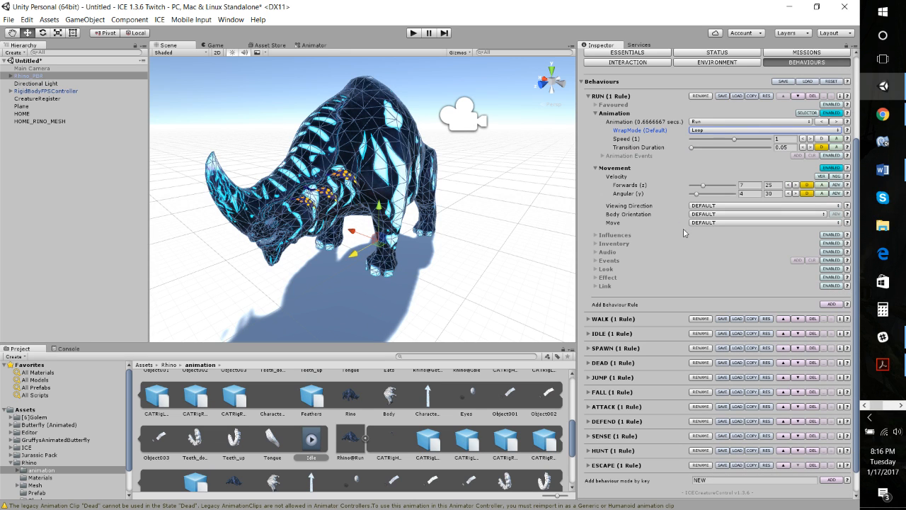
{"action": "scroll", "coordinate": [644, 258], "scroll_direction": "down", "scroll_amount": 2}
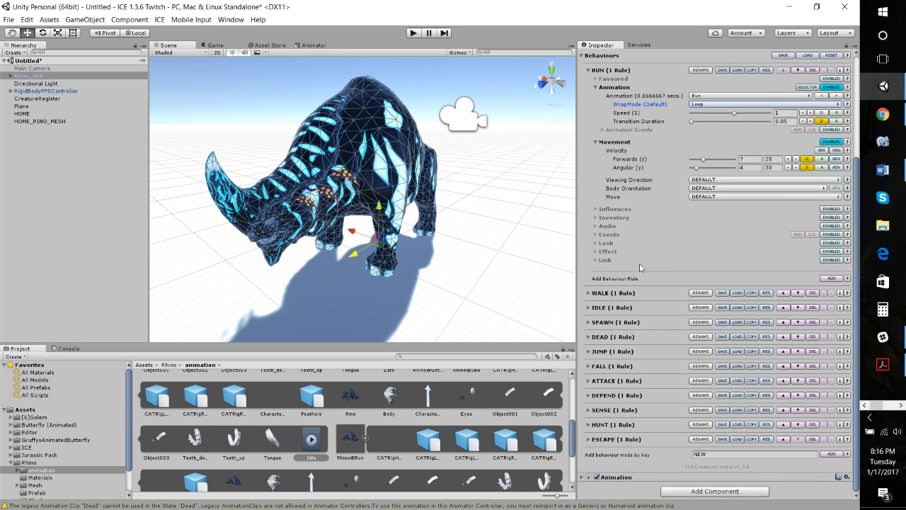
{"action": "left_click", "coordinate": [588, 294]}
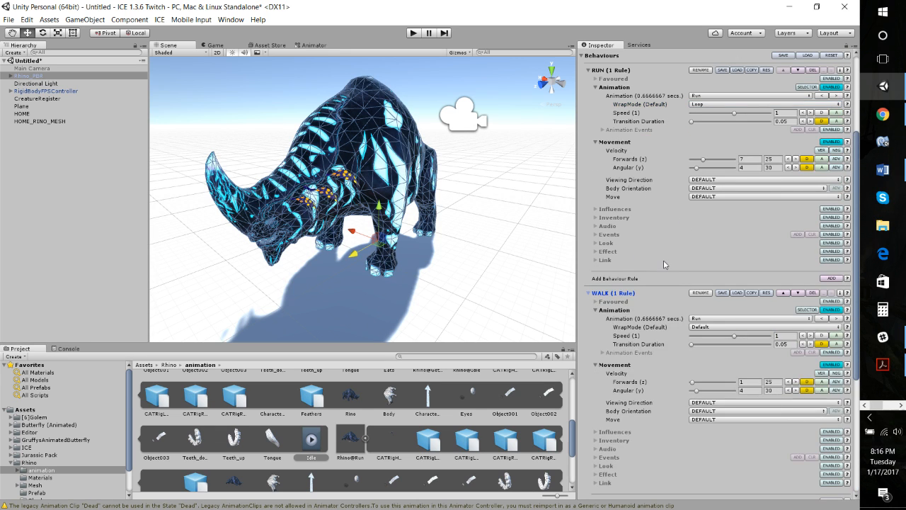
{"action": "left_click", "coordinate": [702, 320]}
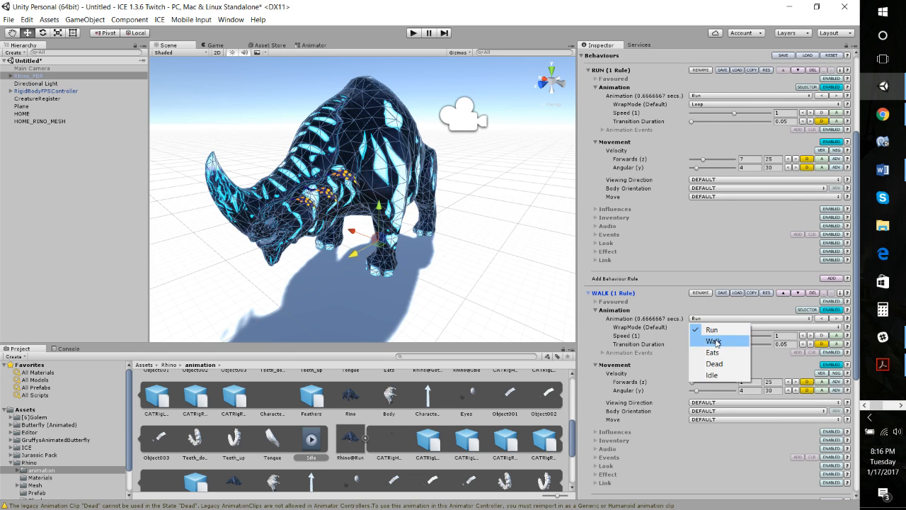
{"action": "left_click", "coordinate": [714, 341]}
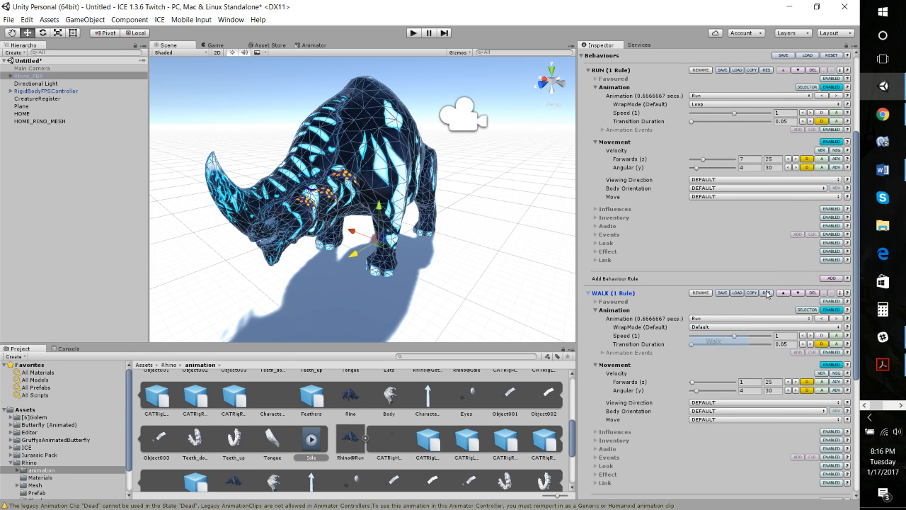
{"action": "left_click", "coordinate": [716, 327]}
{"action": "left_click", "coordinate": [714, 372]}
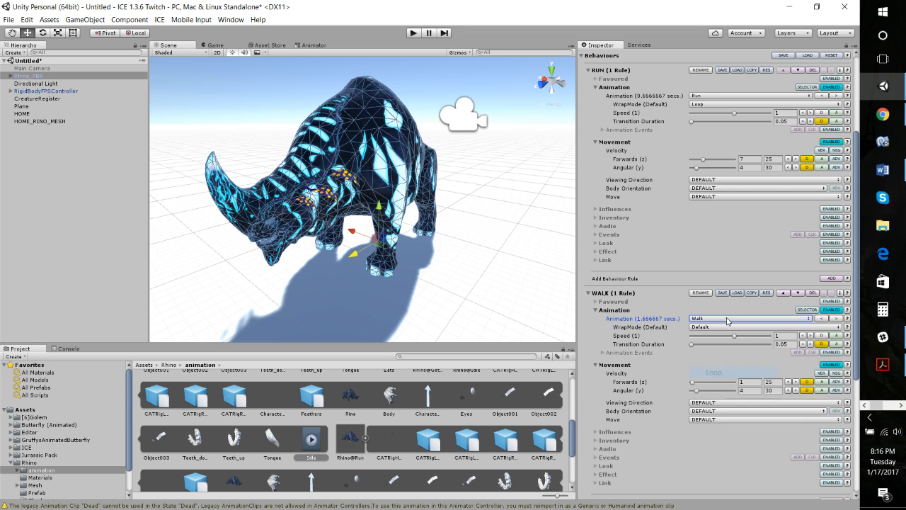
Step: Assign the Idle animation to the IDLE behaviour and set its WrapMode to Loop
{"action": "scroll", "coordinate": [639, 338], "scroll_direction": "down", "scroll_amount": 5}
{"action": "scroll", "coordinate": [639, 338], "scroll_direction": "down", "scroll_amount": 1}
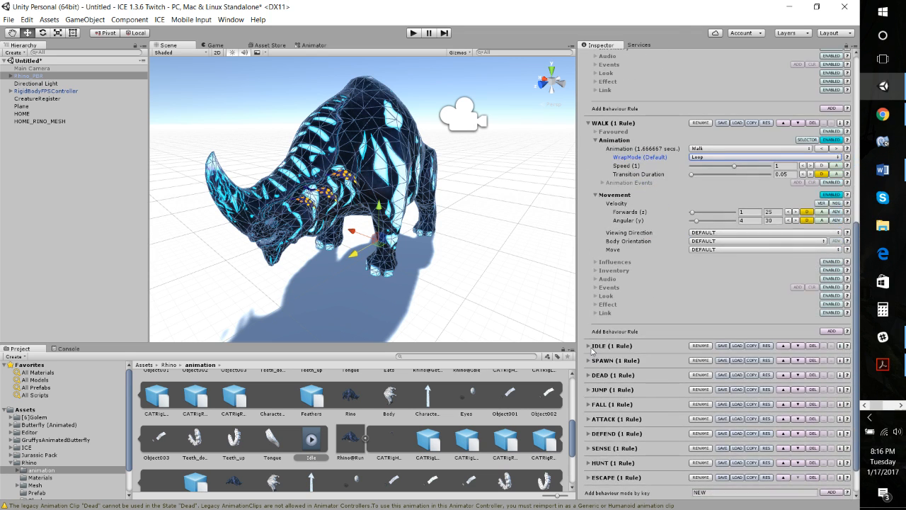
{"action": "left_click", "coordinate": [590, 346]}
{"action": "scroll", "coordinate": [656, 331], "scroll_direction": "down", "scroll_amount": 2}
{"action": "left_click", "coordinate": [738, 314]}
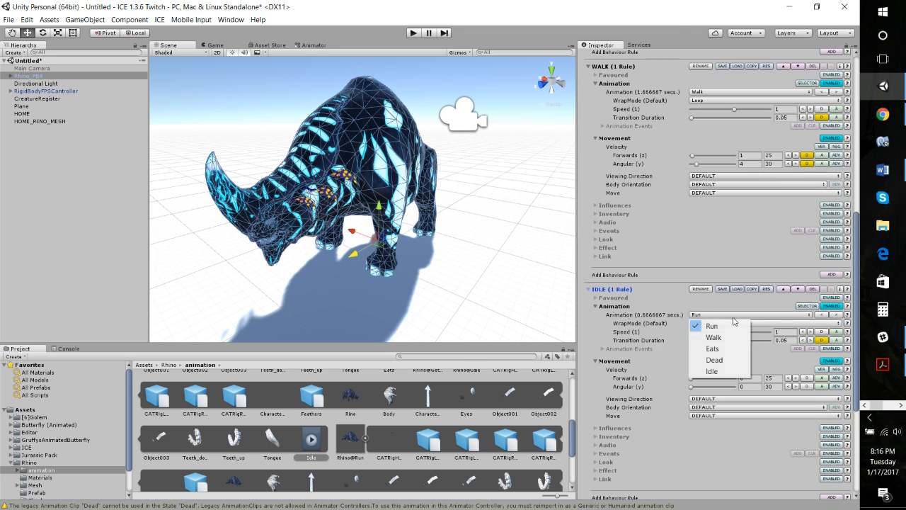
{"action": "left_click", "coordinate": [708, 370]}
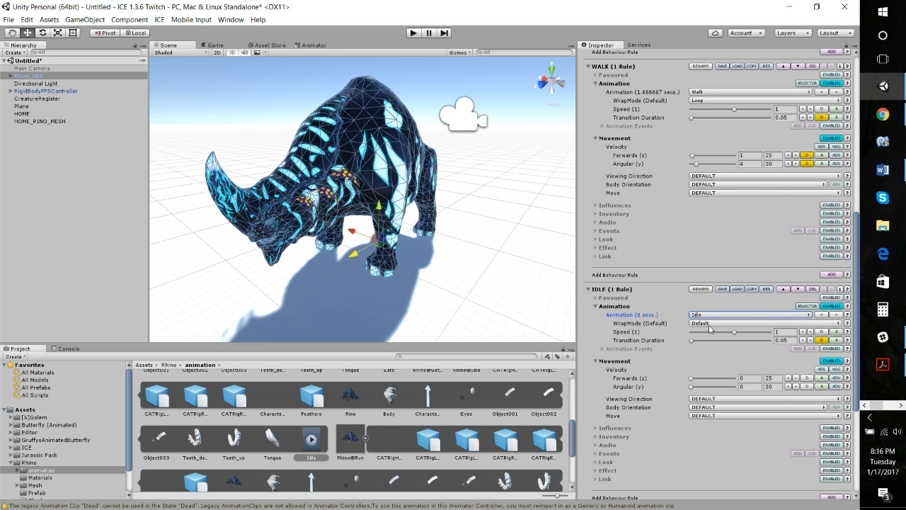
{"action": "left_click", "coordinate": [710, 323]}
{"action": "left_click", "coordinate": [708, 368]}
Step: Assign the Dead animation to the DEAD behaviour and collapse its Animation settings
{"action": "scroll", "coordinate": [719, 327], "scroll_direction": "down", "scroll_amount": 4}
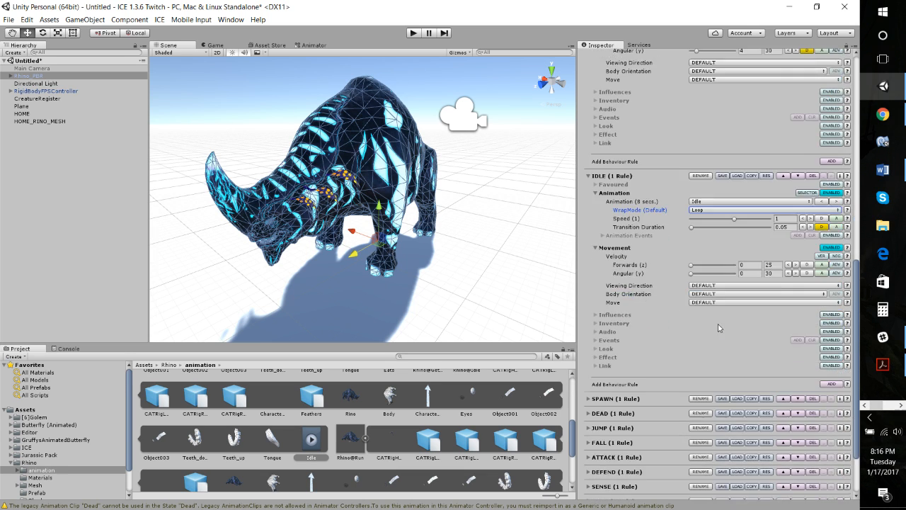
{"action": "scroll", "coordinate": [719, 328], "scroll_direction": "down", "scroll_amount": 3}
{"action": "left_click", "coordinate": [625, 339]}
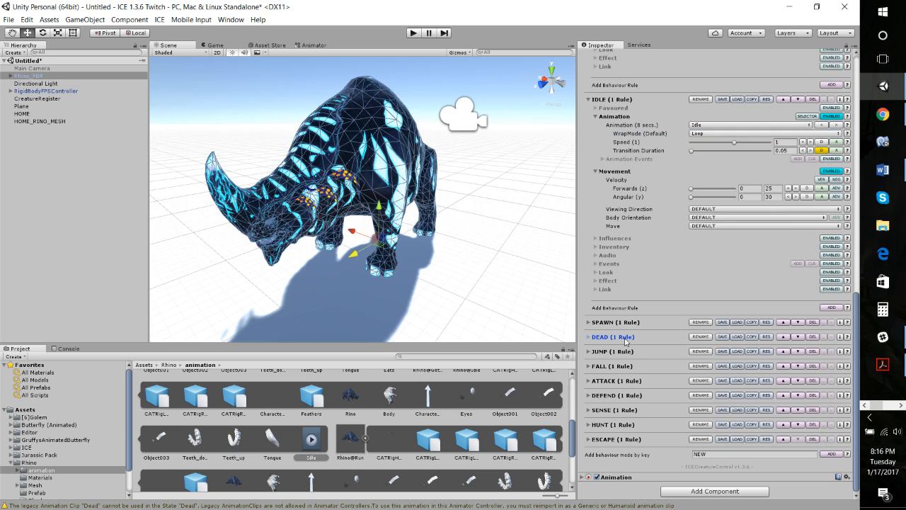
{"action": "left_click", "coordinate": [588, 337]}
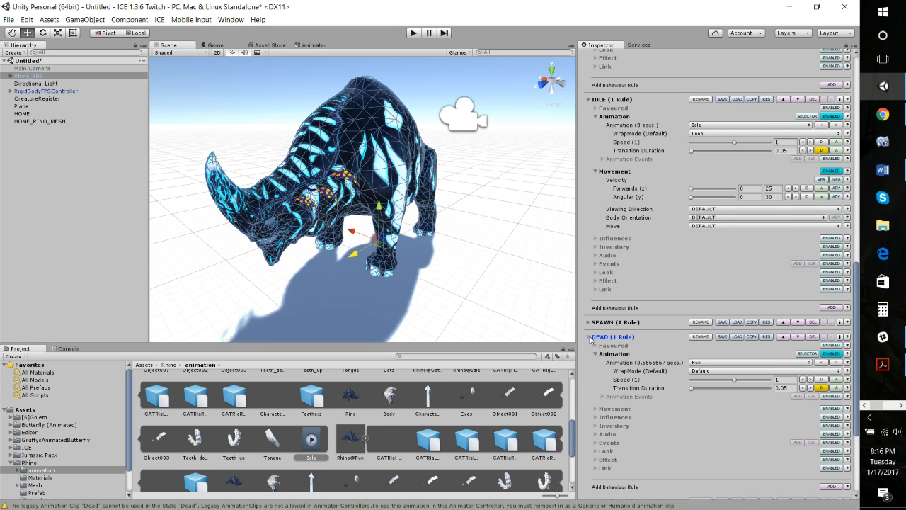
{"action": "left_click", "coordinate": [717, 366]}
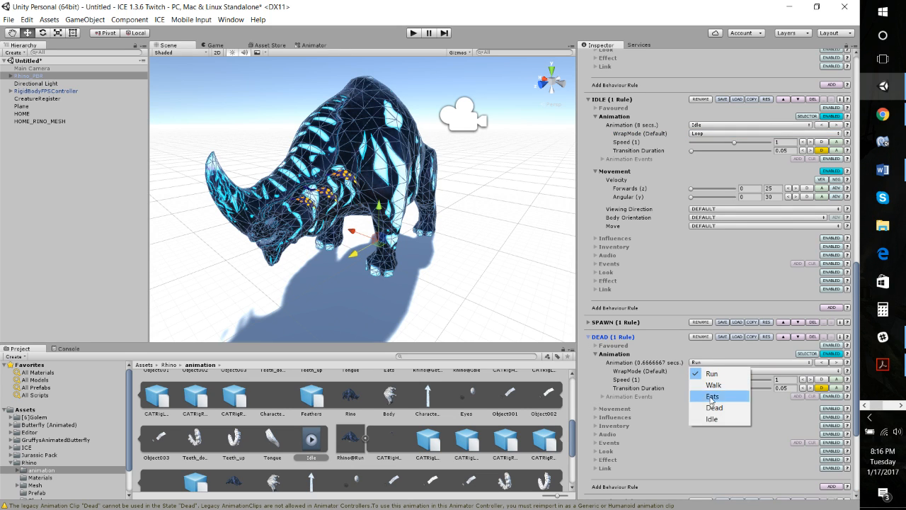
{"action": "left_click", "coordinate": [768, 409]}
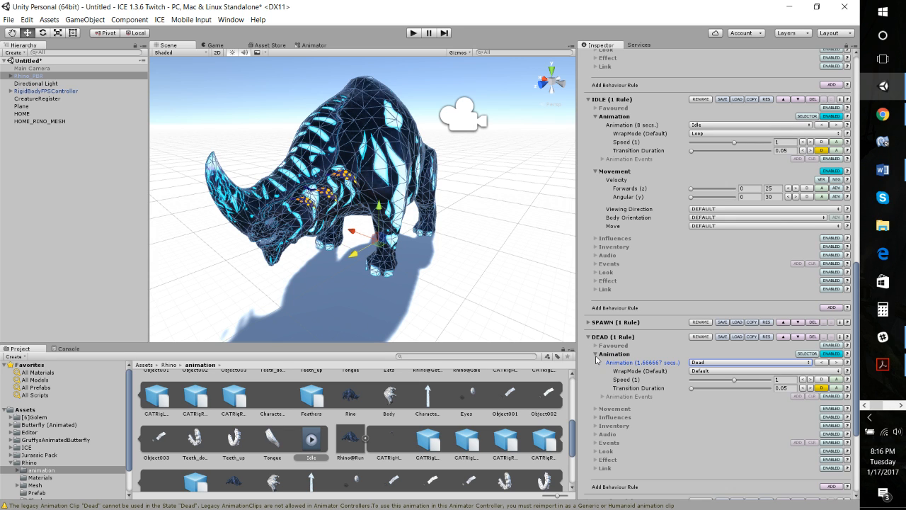
{"action": "left_click", "coordinate": [596, 354]}
Step: Set the WrapMode of the ESCAPE behaviour's Run animation to Loop
{"action": "scroll", "coordinate": [611, 369], "scroll_direction": "down", "scroll_amount": 3}
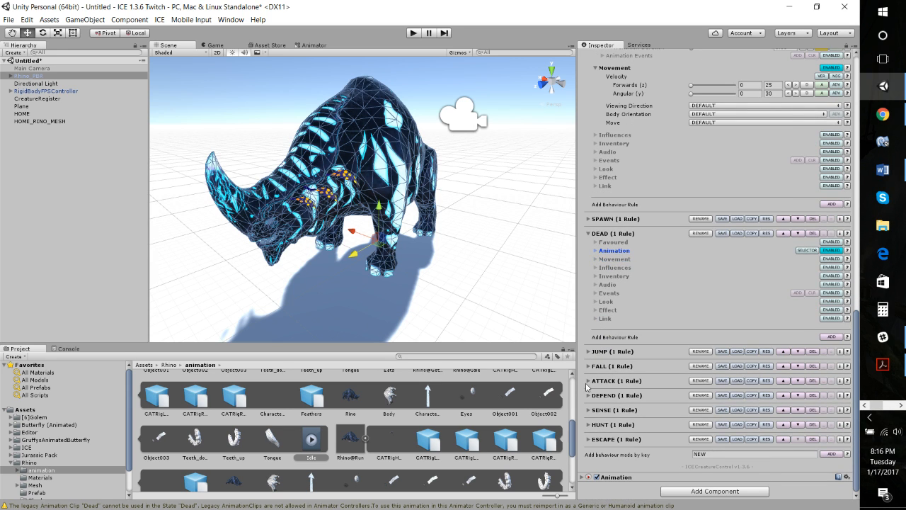
{"action": "left_click", "coordinate": [589, 425]}
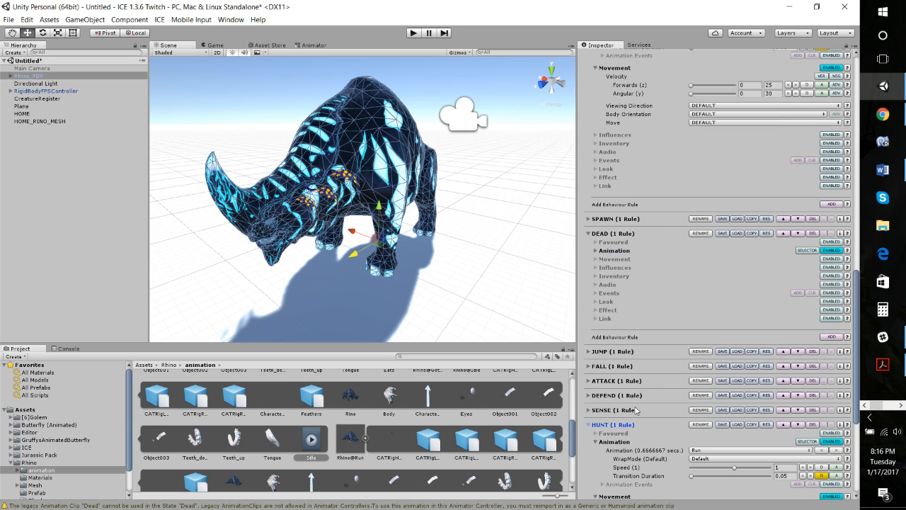
{"action": "scroll", "coordinate": [626, 401], "scroll_direction": "down", "scroll_amount": 1}
{"action": "left_click", "coordinate": [589, 397]}
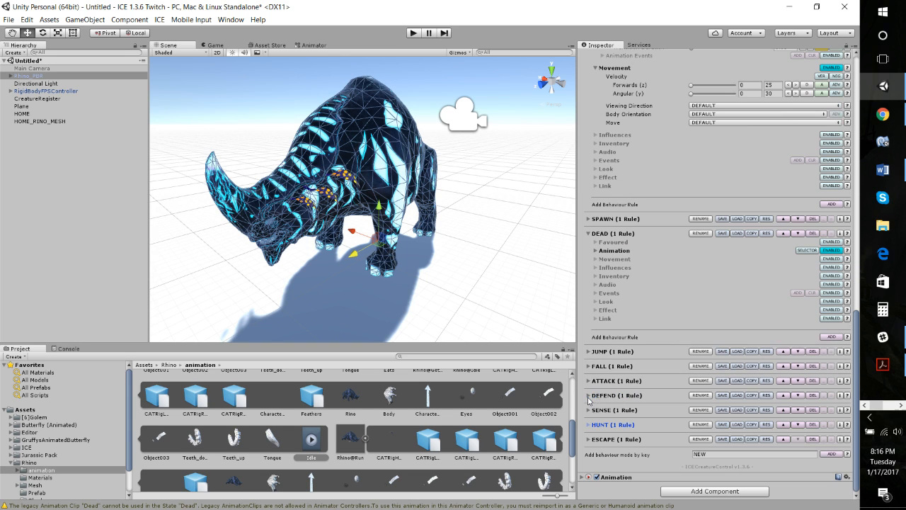
{"action": "left_click", "coordinate": [590, 439]}
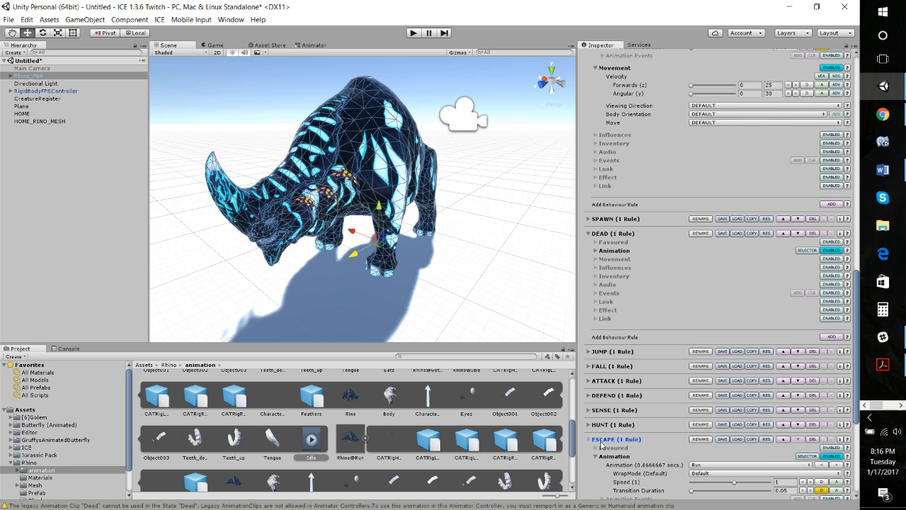
{"action": "left_click", "coordinate": [703, 476]}
{"action": "left_click", "coordinate": [715, 448]}
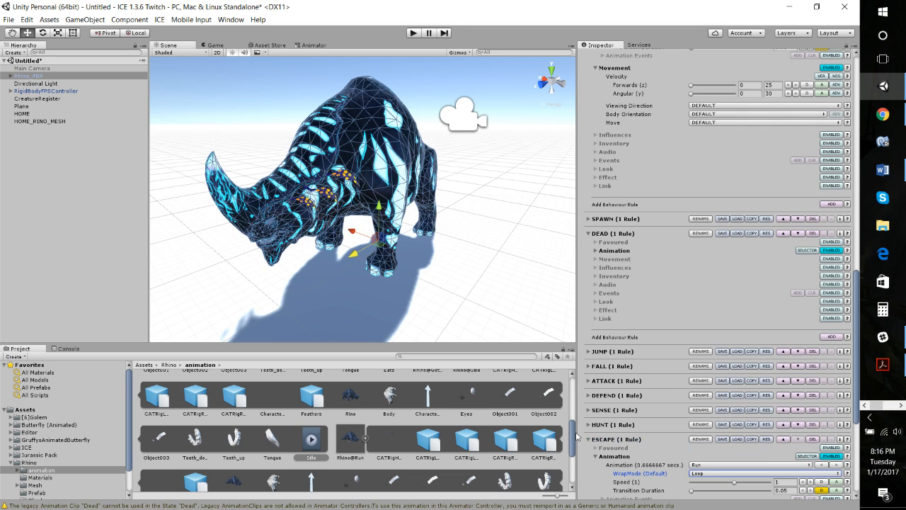
Step: Set the WrapMode of the HUNT behaviour's Run animation to Loop
{"action": "left_click", "coordinate": [588, 425]}
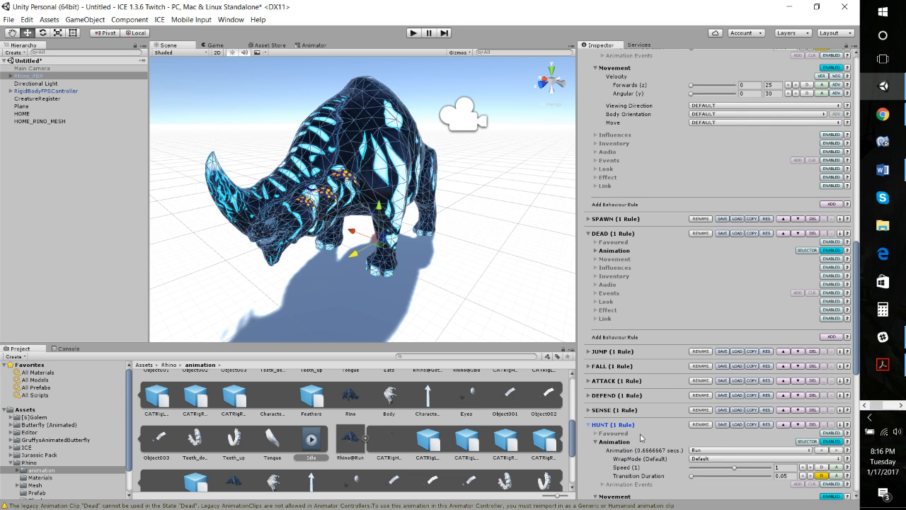
{"action": "left_click", "coordinate": [714, 458]}
{"action": "left_click", "coordinate": [717, 433]}
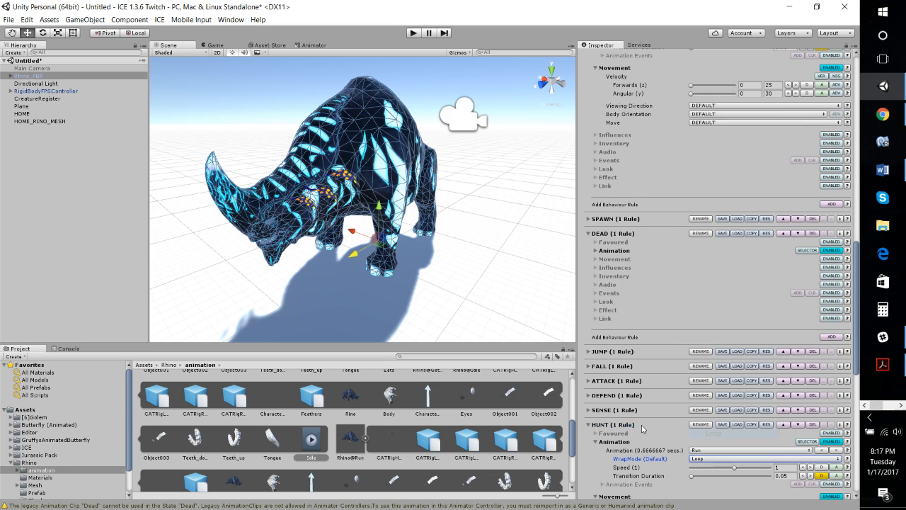
Step: Assign the Idle animation to the SENSE behaviour
{"action": "left_click", "coordinate": [591, 411]}
{"action": "left_click", "coordinate": [692, 435]}
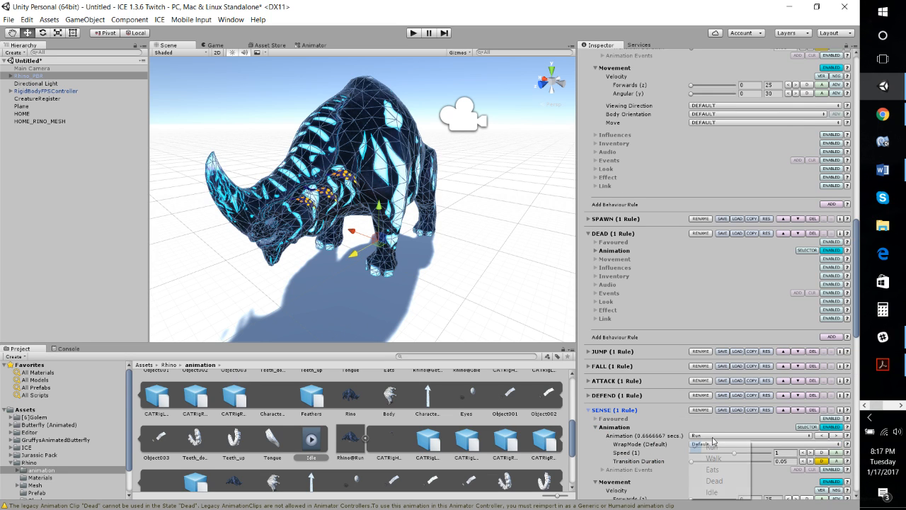
{"action": "left_click", "coordinate": [705, 493]}
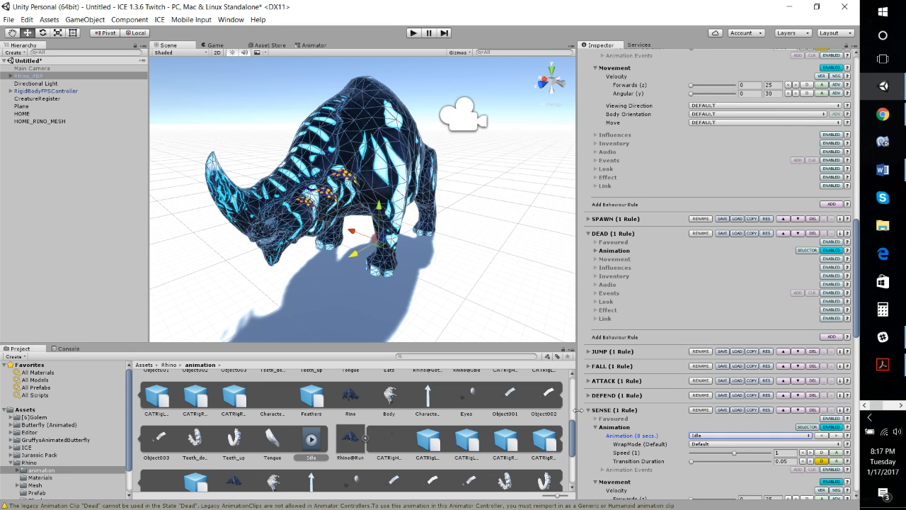
Step: Collapse the SENSE, HUNT, ESCAPE, DEAD and IDLE behaviours, checking the ATTACK behaviour's rule along the way
{"action": "left_click", "coordinate": [590, 412]}
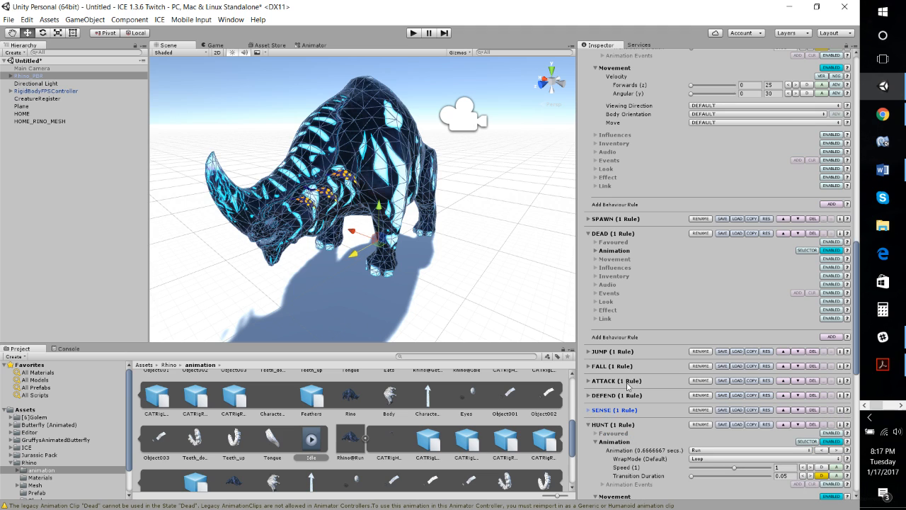
{"action": "left_click", "coordinate": [590, 381]}
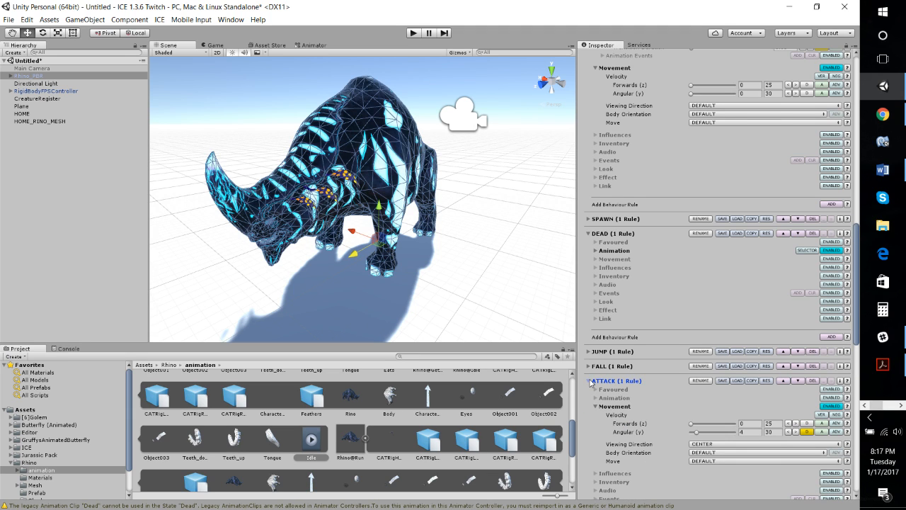
{"action": "left_click", "coordinate": [590, 381]}
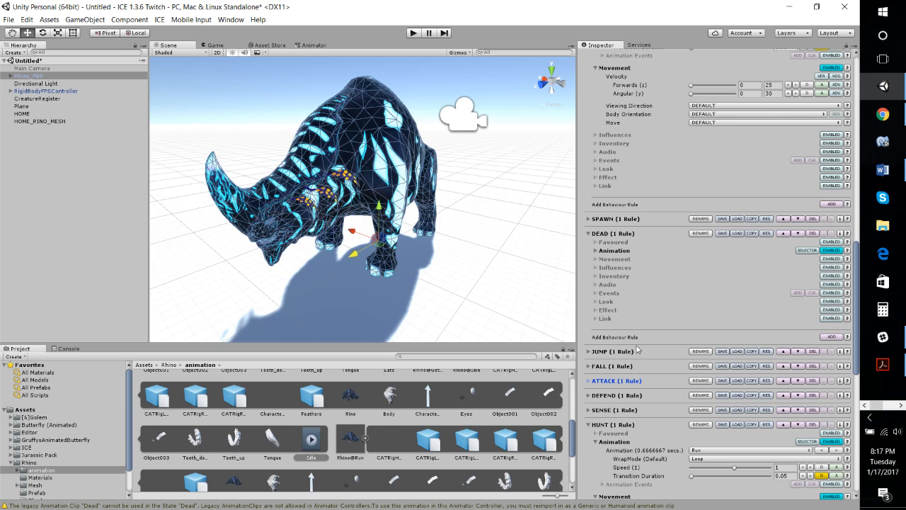
{"action": "left_click", "coordinate": [590, 425]}
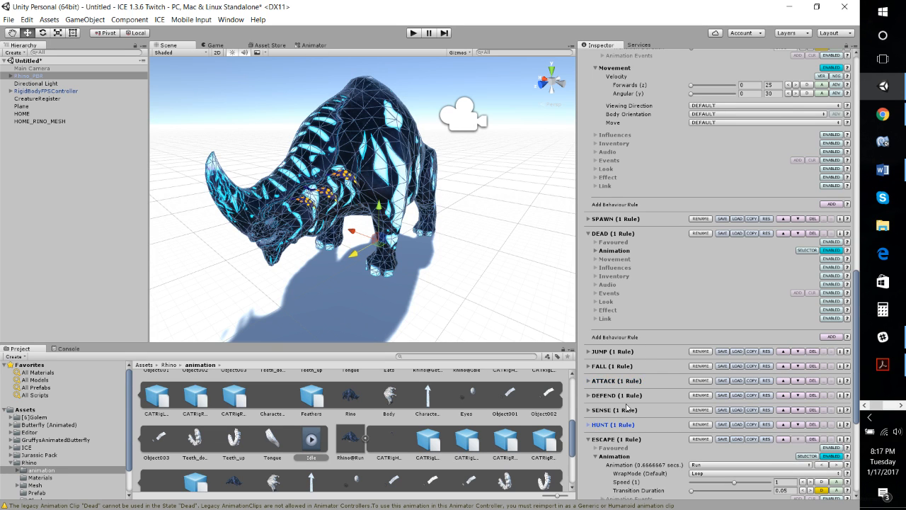
{"action": "left_click", "coordinate": [590, 439]}
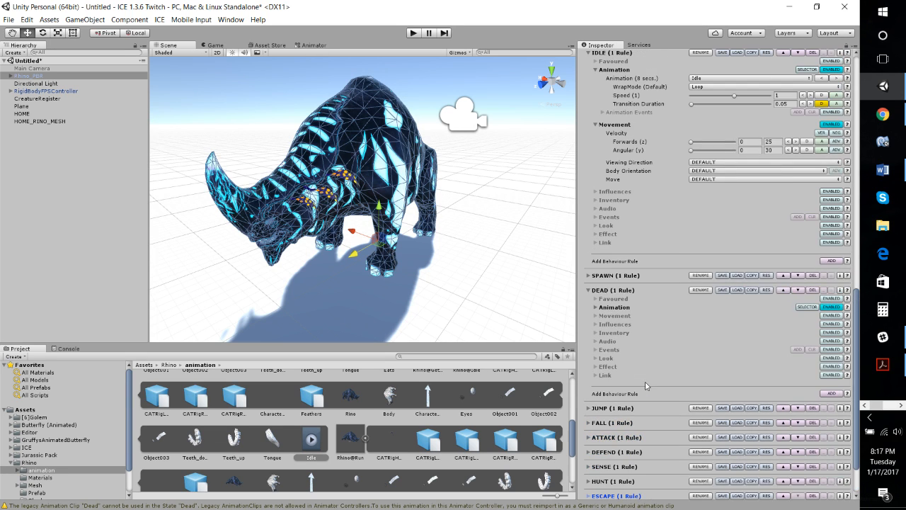
{"action": "left_click", "coordinate": [590, 290]}
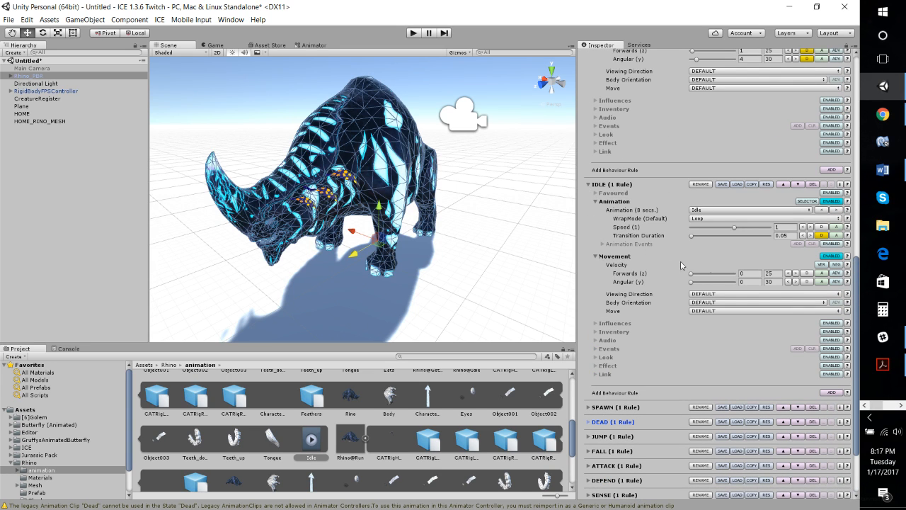
{"action": "left_click", "coordinate": [588, 185]}
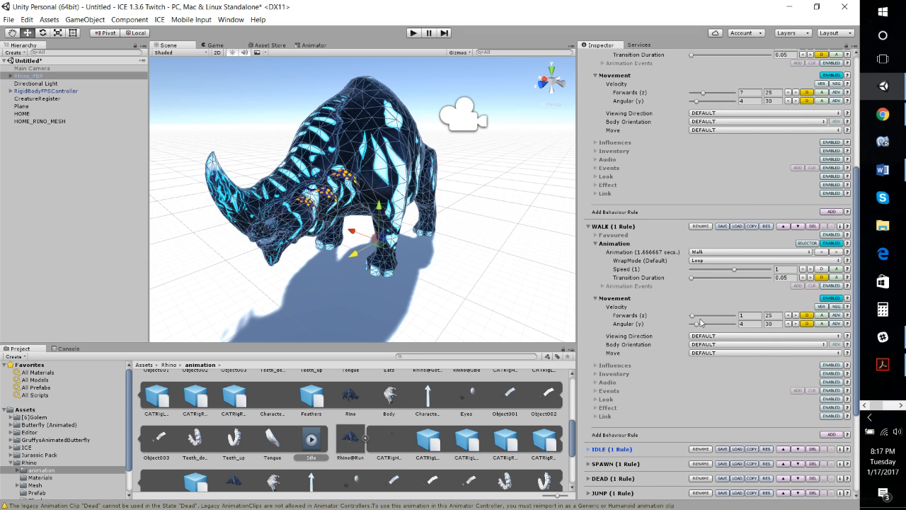
Step: Set the Angular (y) velocity to 2 for the WALK behaviour and 1 for the RUN behaviour
{"action": "left_click", "coordinate": [750, 323]}
{"action": "type", "text": "2"}
{"action": "scroll", "coordinate": [699, 338], "scroll_direction": "up", "scroll_amount": 5}
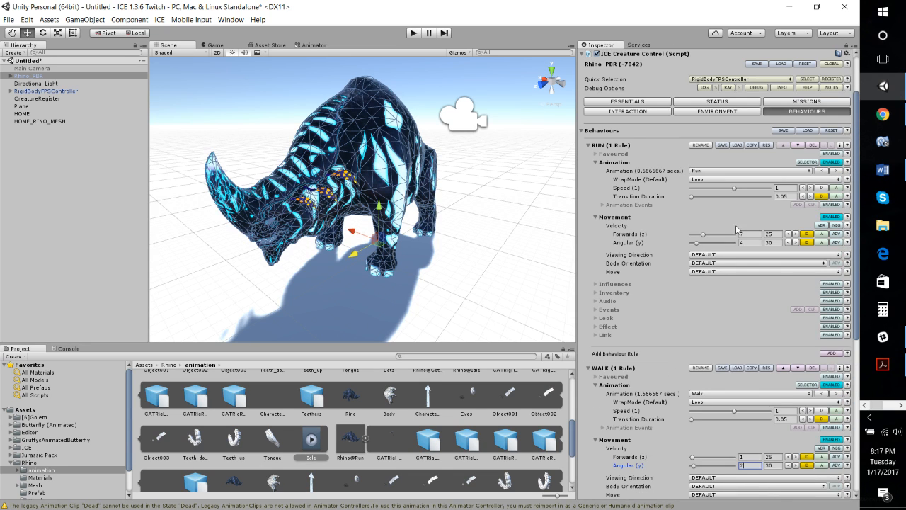
{"action": "left_click", "coordinate": [755, 245]}
{"action": "scroll", "coordinate": [621, 274], "scroll_direction": "up", "scroll_amount": 2}
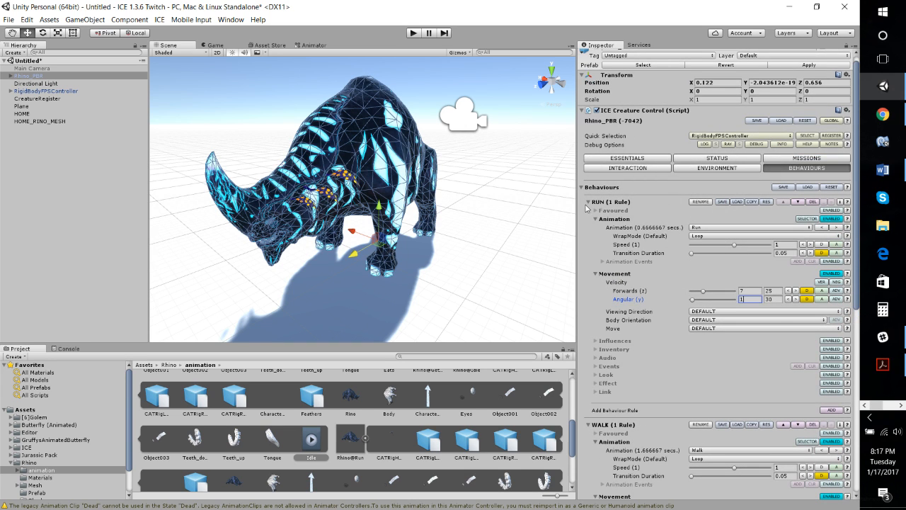
Step: Collapse the RUN and WALK behaviours, and show the creature's Interaction settings with that section folded
{"action": "left_click", "coordinate": [588, 203]}
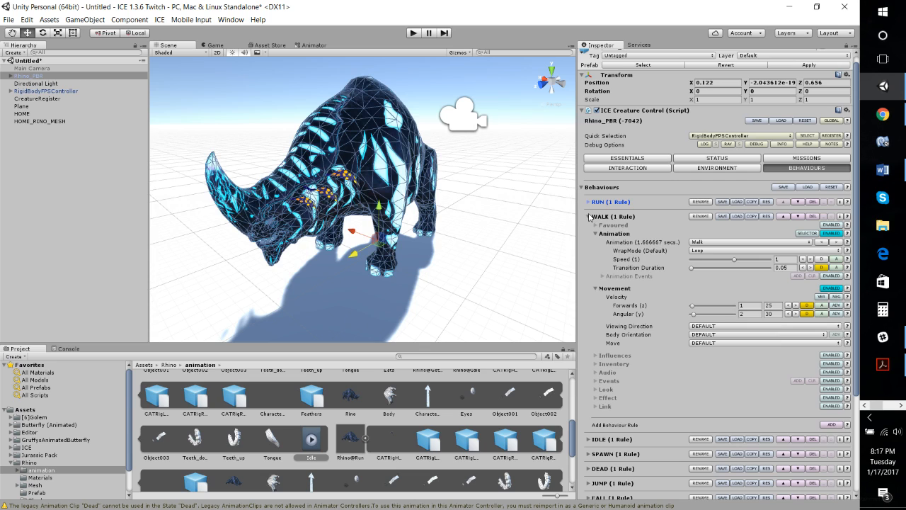
{"action": "left_click", "coordinate": [588, 216]}
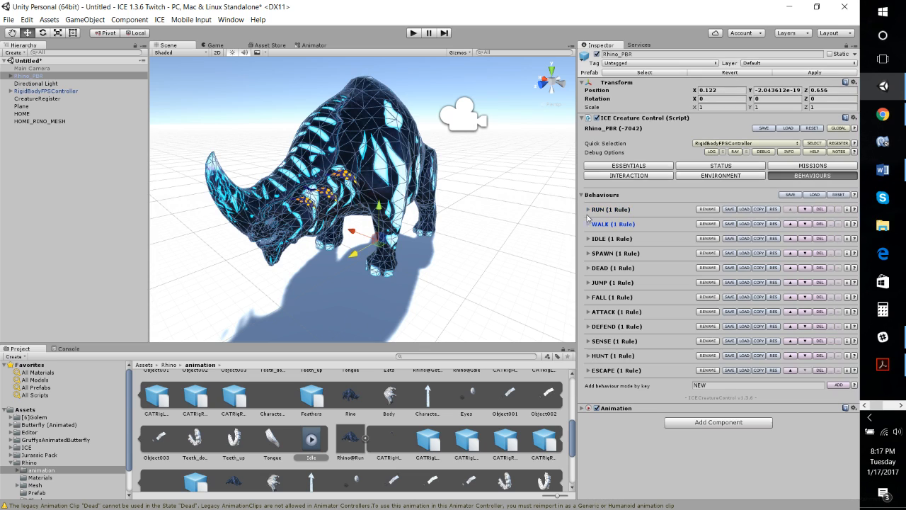
{"action": "left_click", "coordinate": [630, 175]}
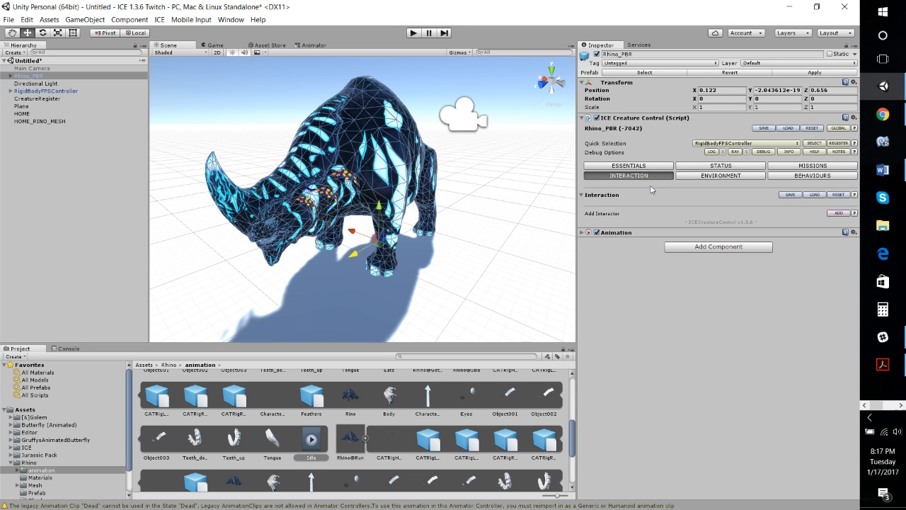
{"action": "left_click", "coordinate": [585, 195]}
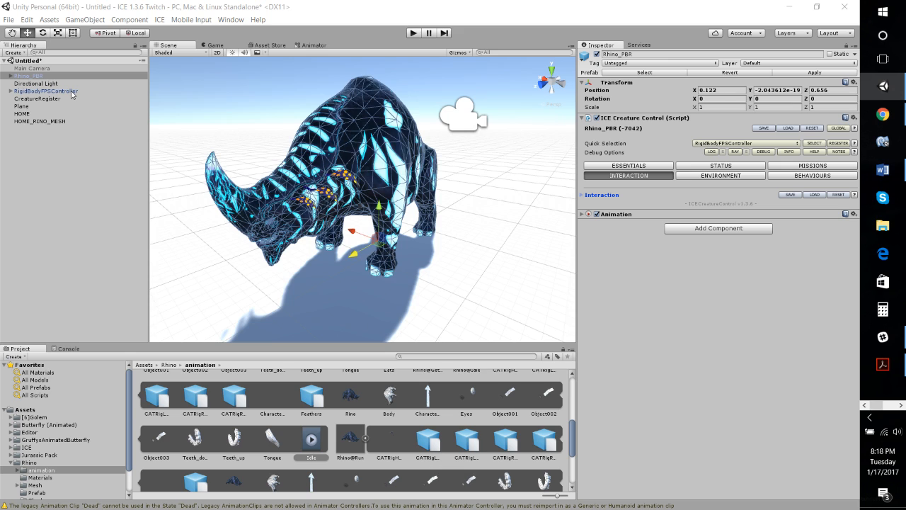
{"action": "key", "text": "ctrl+s"}
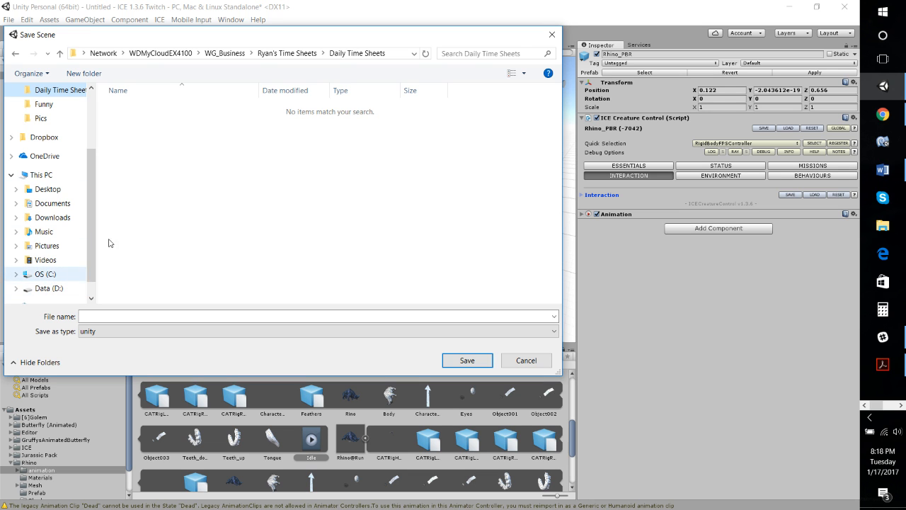
{"action": "left_click", "coordinate": [44, 288]}
{"action": "left_click", "coordinate": [551, 34]}
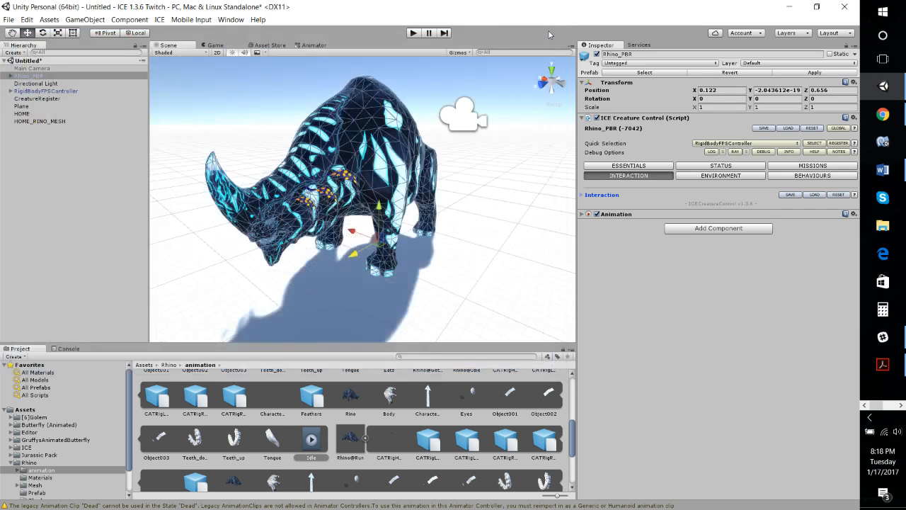
Step: Play the scene and observe the walking rhino from above in the Scene view
{"action": "left_click", "coordinate": [413, 33]}
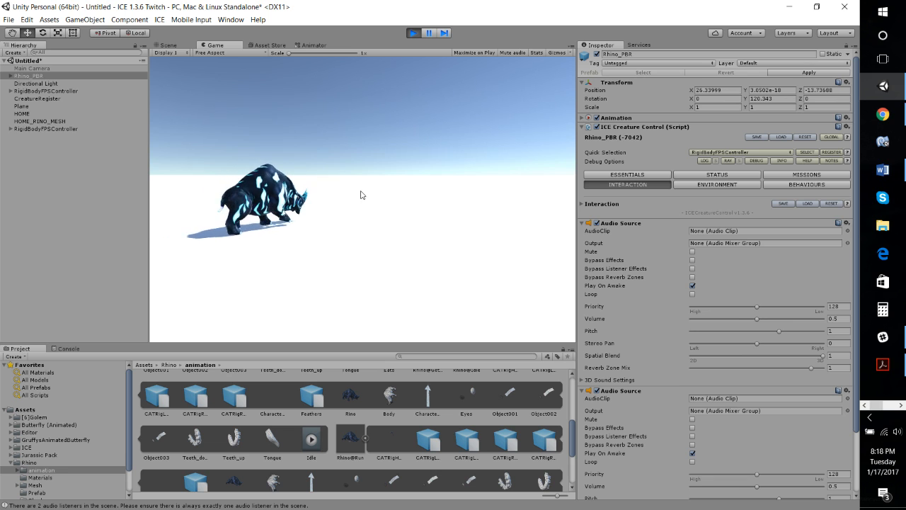
{"action": "left_click", "coordinate": [176, 49]}
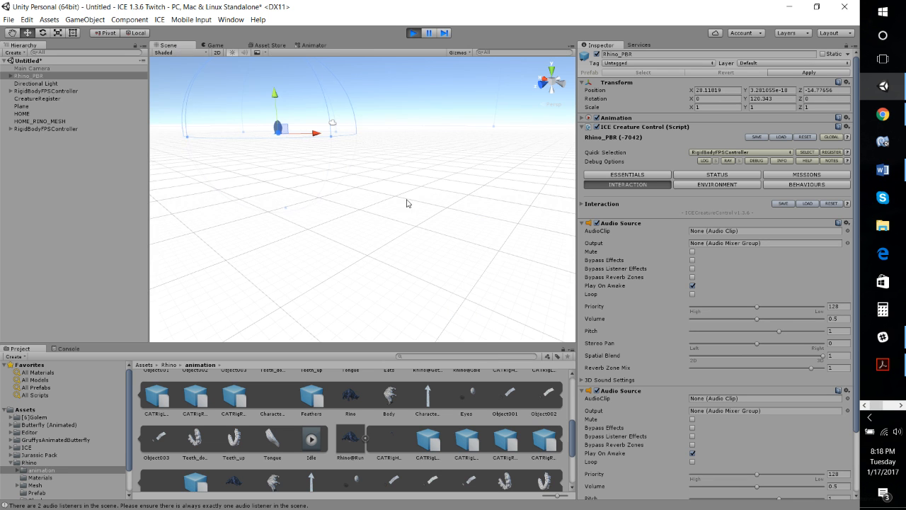
{"action": "right_click_drag", "start_coordinate": [410, 178], "coordinate": [400, 287]}
{"action": "key", "text": "w"}
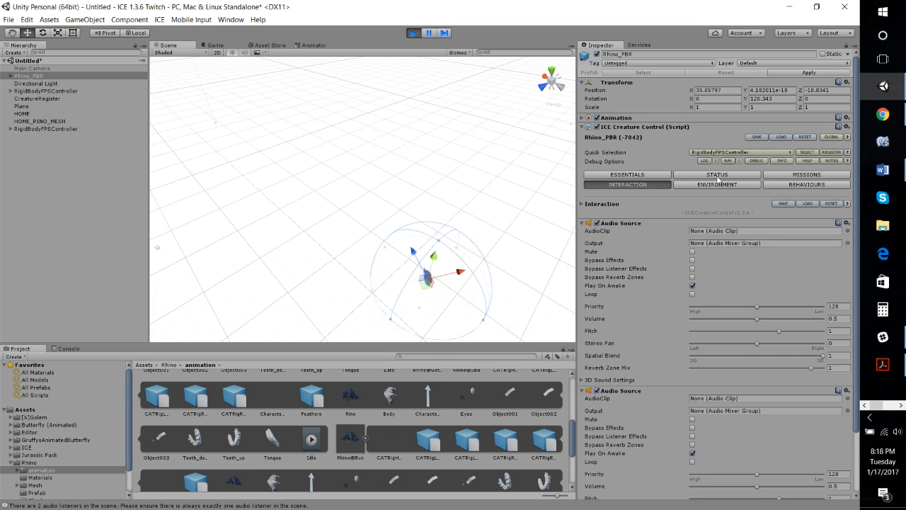
Step: Turn on the rhino's Debug option during play and enable Use Advanced Gizmos in its ICE Creature Control Debug component
{"action": "left_click", "coordinate": [758, 161]}
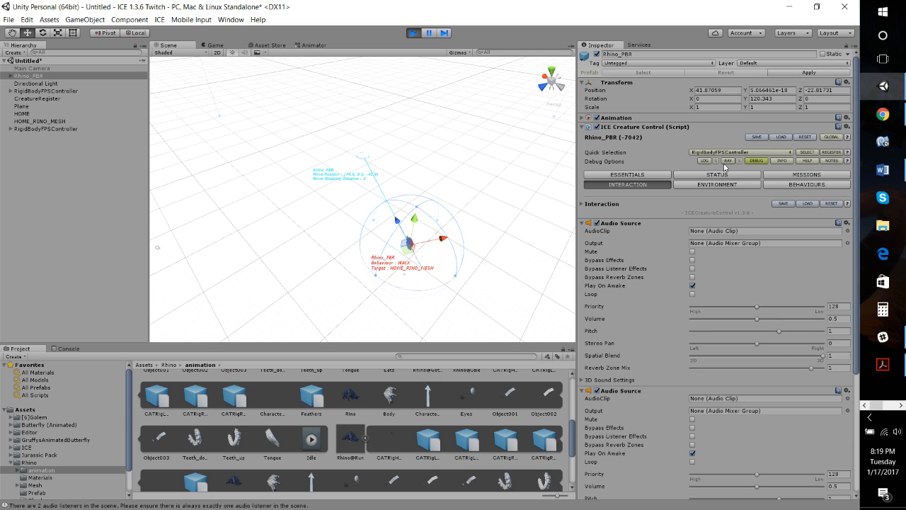
{"action": "right_click_drag", "start_coordinate": [418, 184], "coordinate": [399, 181]}
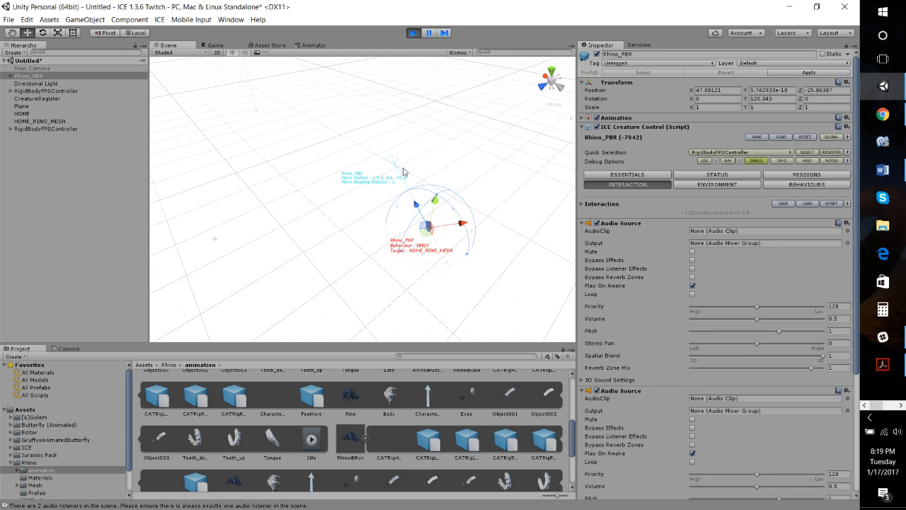
{"action": "right_click_drag", "start_coordinate": [404, 171], "coordinate": [488, 176]}
{"action": "scroll", "coordinate": [669, 347], "scroll_direction": "down", "scroll_amount": 6}
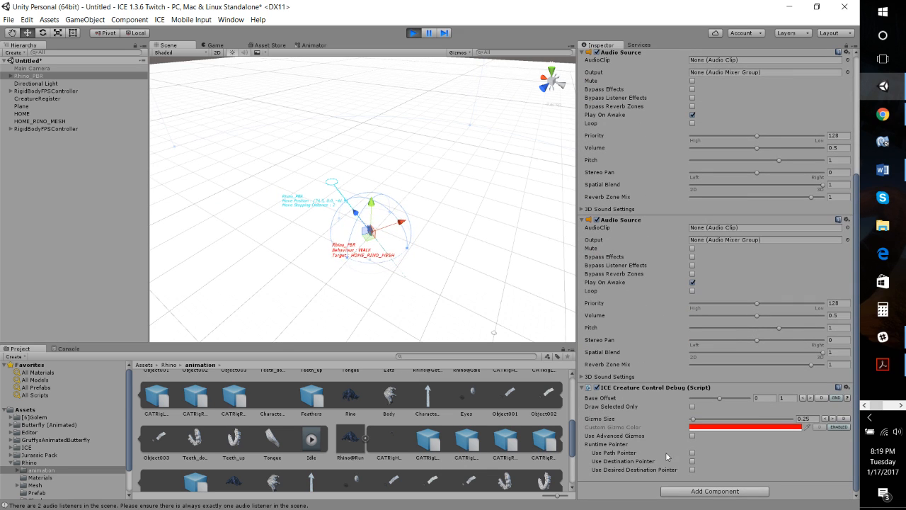
{"action": "left_click", "coordinate": [693, 435]}
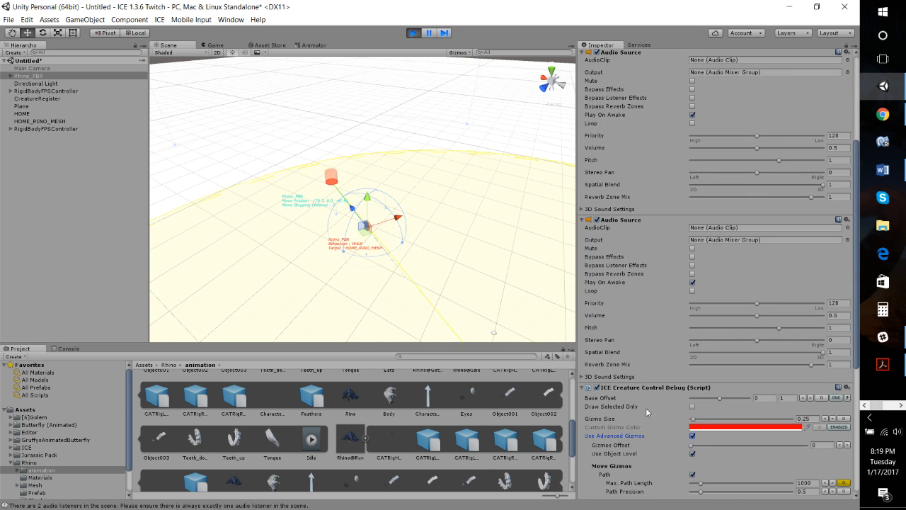
Step: Examine the rhino's movement path, destination and roaming range around HOME_RINO_MESH, and stop play mode
{"action": "mouse_move", "coordinate": [394, 247]}
{"action": "right_mouse_down"}
{"action": "mouse_move", "coordinate": [427, 275]}
{"action": "mouse_move", "coordinate": [512, 289]}
{"action": "mouse_move", "coordinate": [468, 287]}
{"action": "right_mouse_up"}
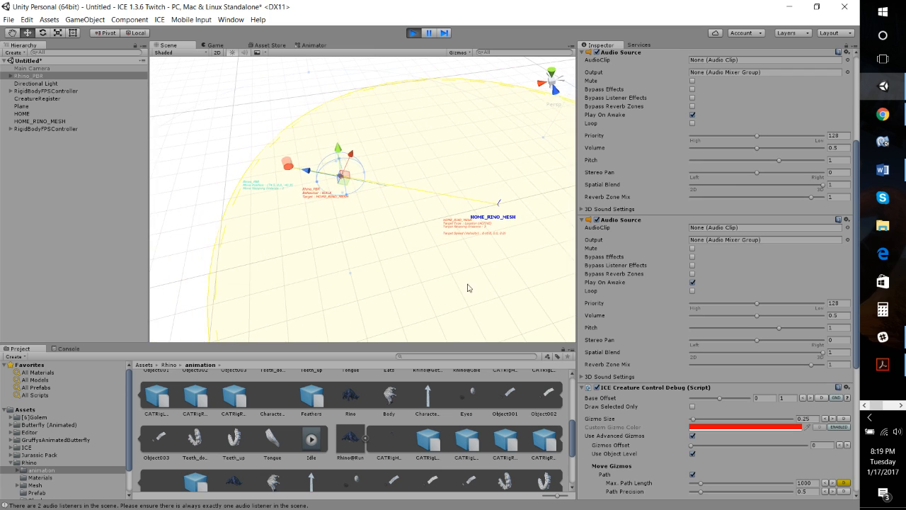
{"action": "mouse_move", "coordinate": [373, 245]}
{"action": "right_mouse_down"}
{"action": "mouse_move", "coordinate": [492, 236]}
{"action": "mouse_move", "coordinate": [488, 257]}
{"action": "mouse_move", "coordinate": [428, 246]}
{"action": "mouse_move", "coordinate": [472, 243]}
{"action": "right_mouse_up"}
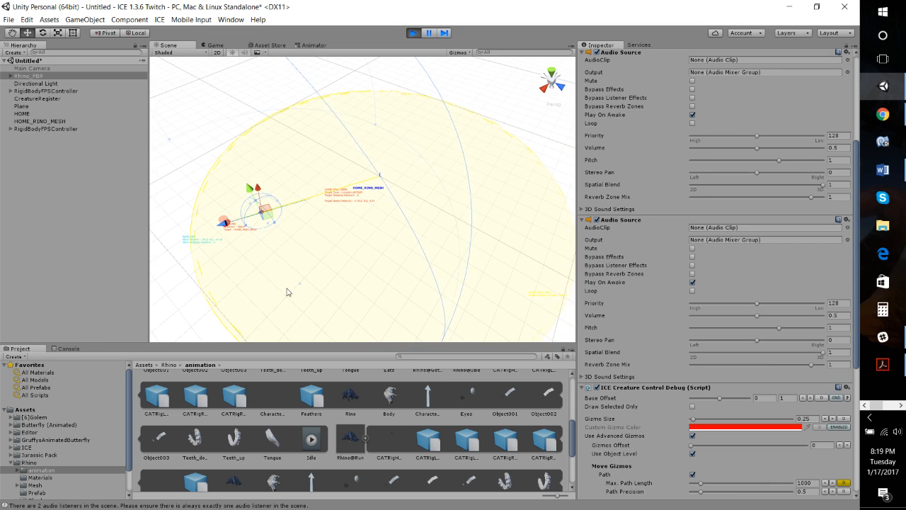
{"action": "right_click_drag", "start_coordinate": [403, 190], "coordinate": [398, 191]}
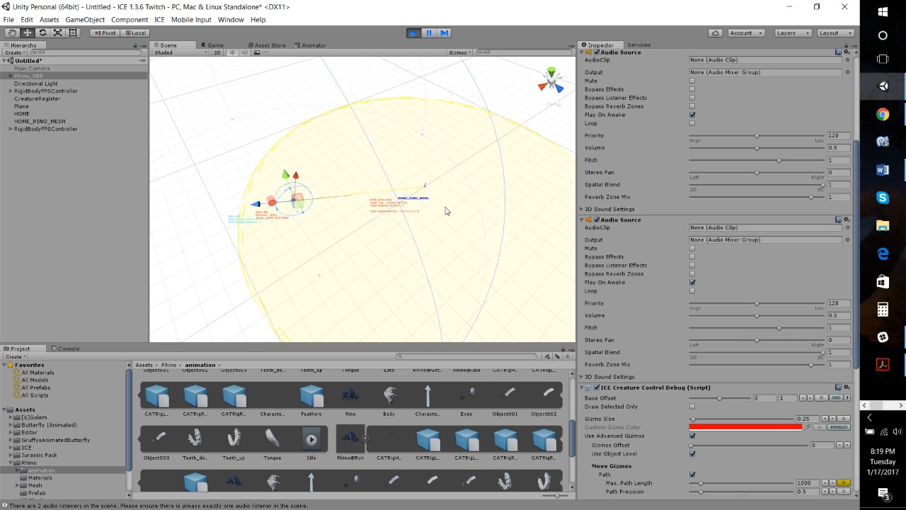
{"action": "right_click_drag", "start_coordinate": [446, 211], "coordinate": [439, 188]}
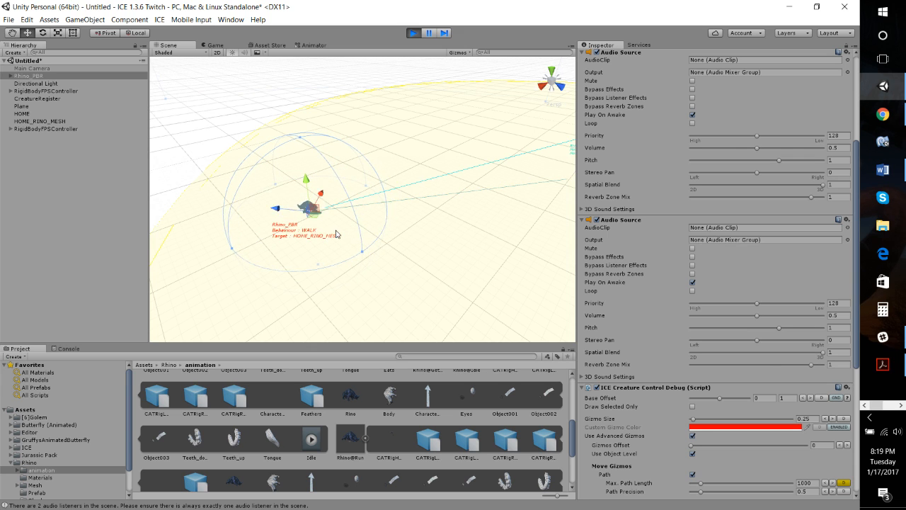
{"action": "right_click_drag", "start_coordinate": [388, 245], "coordinate": [458, 230]}
{"action": "left_click_drag", "start_coordinate": [431, 222], "coordinate": [418, 219], "text": "alt"}
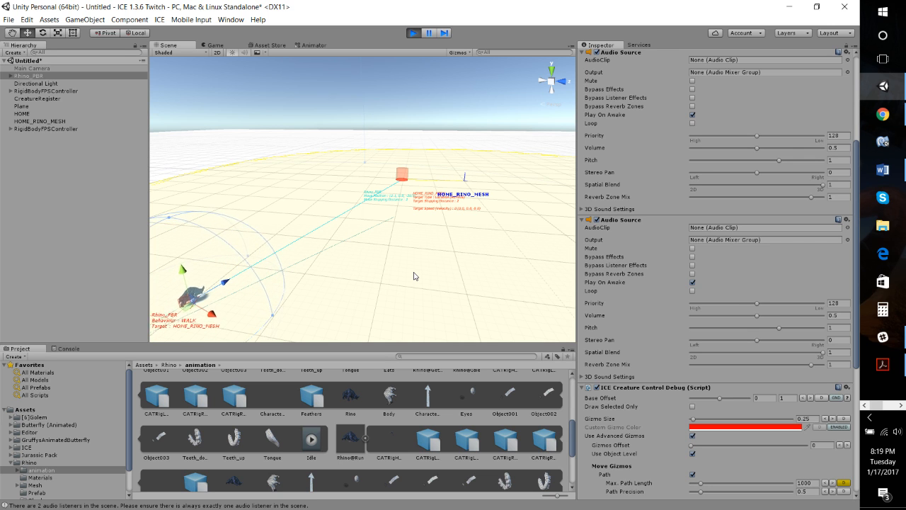
{"action": "left_click", "coordinate": [414, 32]}
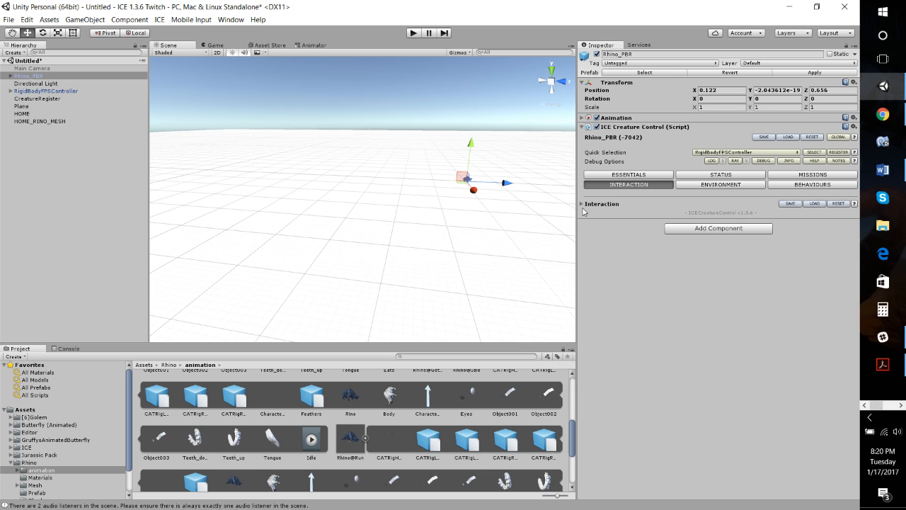
Step: Show the rhino's Behaviours list and collapse the expanded Rhino@Dead asset in the animation folder
{"action": "left_click", "coordinate": [821, 186]}
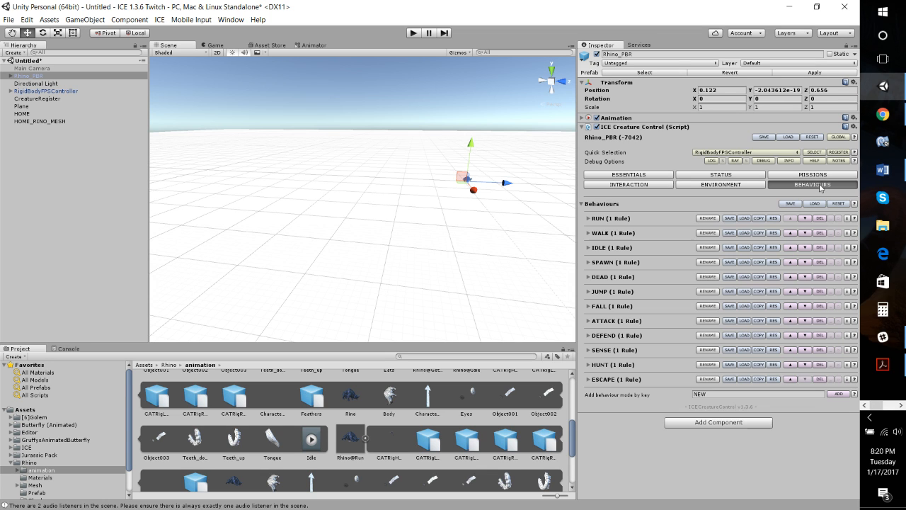
{"action": "scroll", "coordinate": [142, 418], "scroll_direction": "up", "scroll_amount": 5}
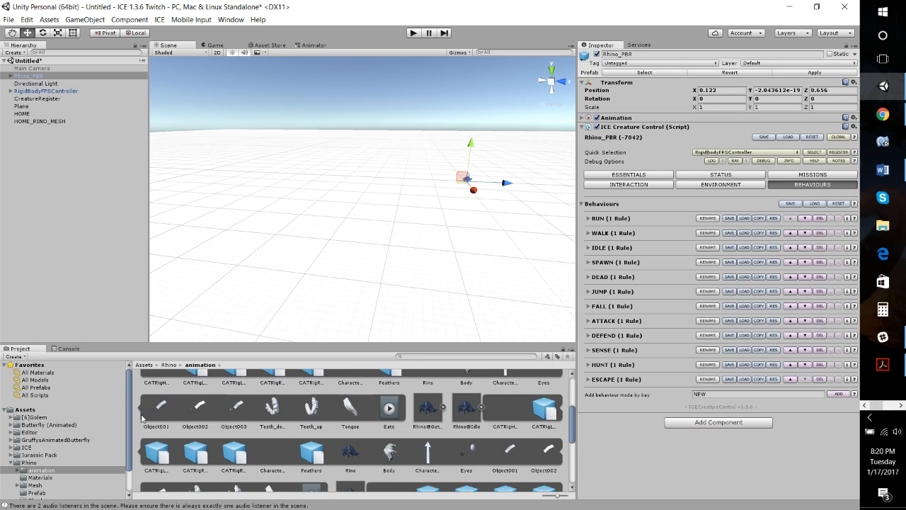
{"action": "left_click", "coordinate": [249, 390]}
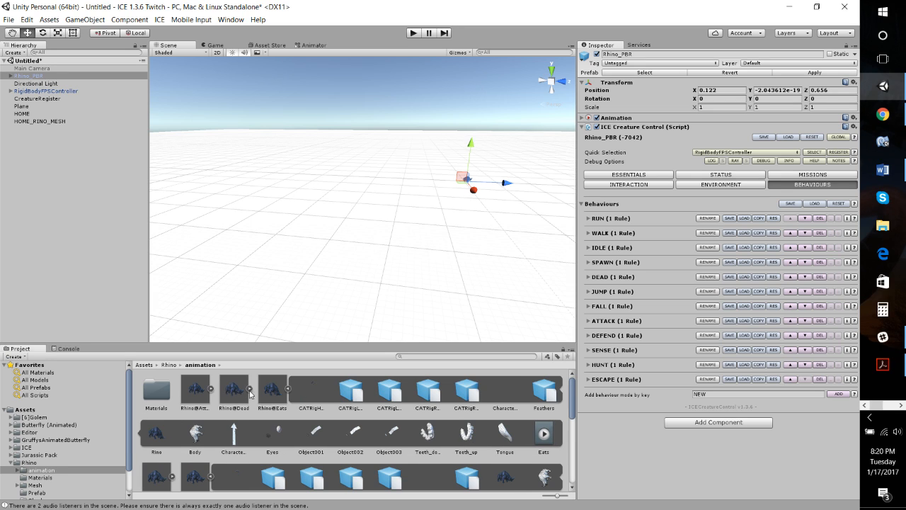
Step: Apply the Grid_Green material from the Watre Games Materials folder to the ground plane
{"action": "scroll", "coordinate": [36, 464], "scroll_direction": "down", "scroll_amount": 2}
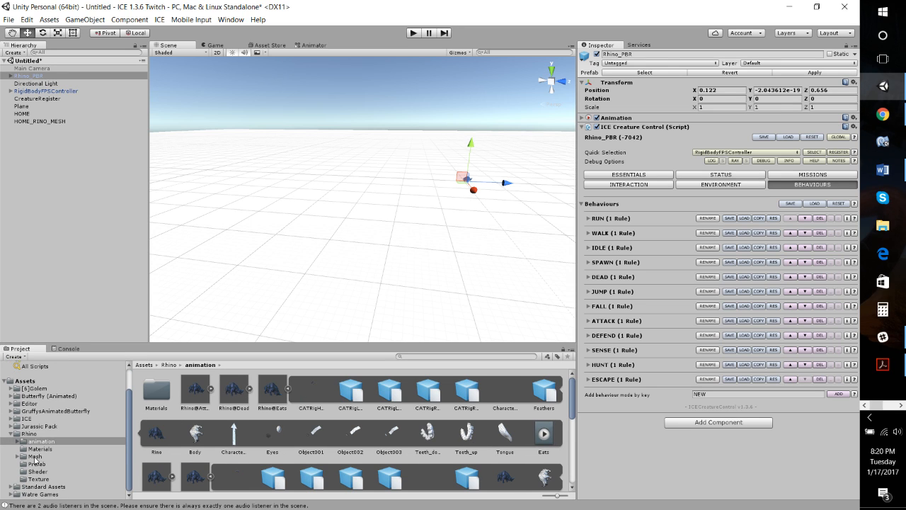
{"action": "left_click", "coordinate": [36, 494]}
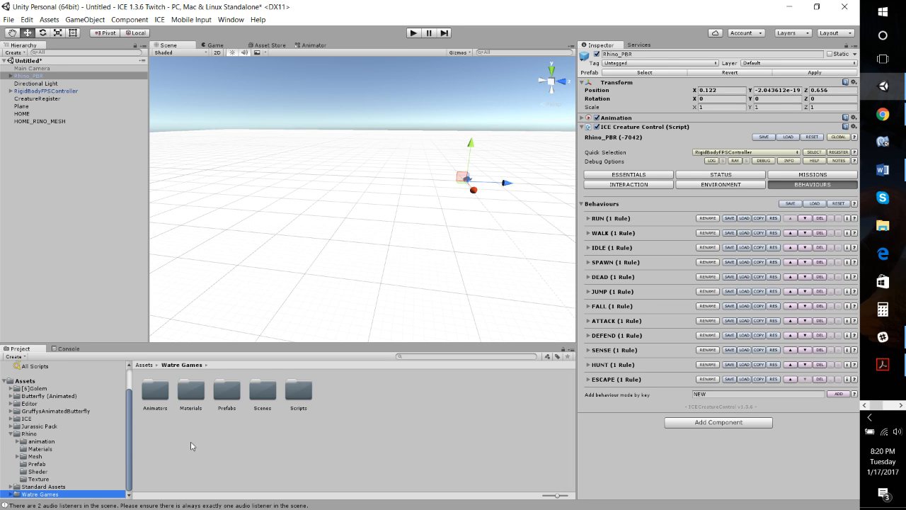
{"action": "double_click", "coordinate": [183, 398]}
{"action": "left_click_drag", "start_coordinate": [157, 396], "coordinate": [349, 248]}
{"action": "right_click_drag", "start_coordinate": [377, 272], "coordinate": [398, 285]}
{"action": "right_click_drag", "start_coordinate": [462, 276], "coordinate": [430, 272]}
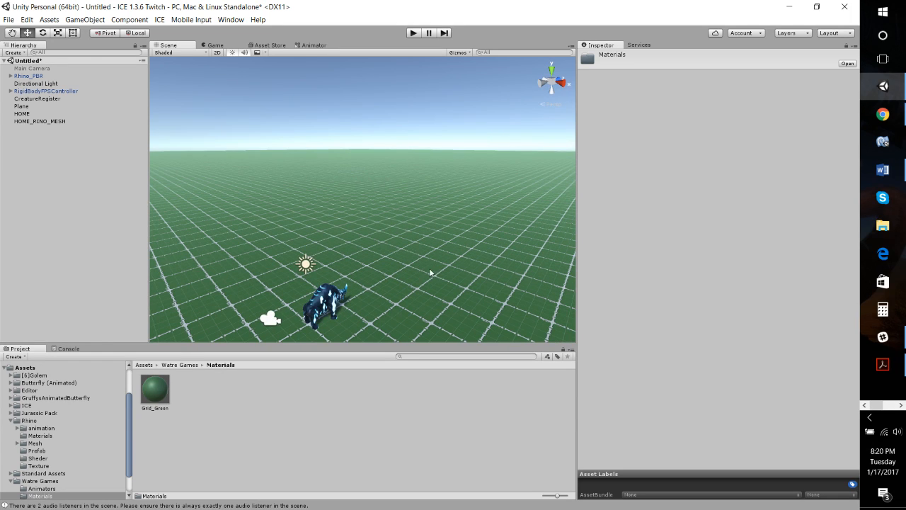
{"action": "right_click_drag", "start_coordinate": [314, 228], "coordinate": [346, 225]}
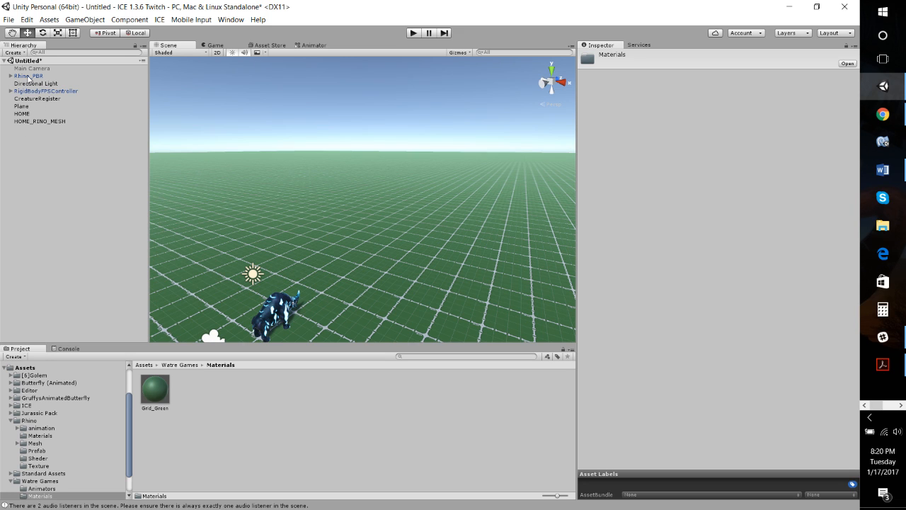
Step: Add Rhino_PBR as a reference object in the CreatureRegister and update its reference objects
{"action": "left_click", "coordinate": [26, 100]}
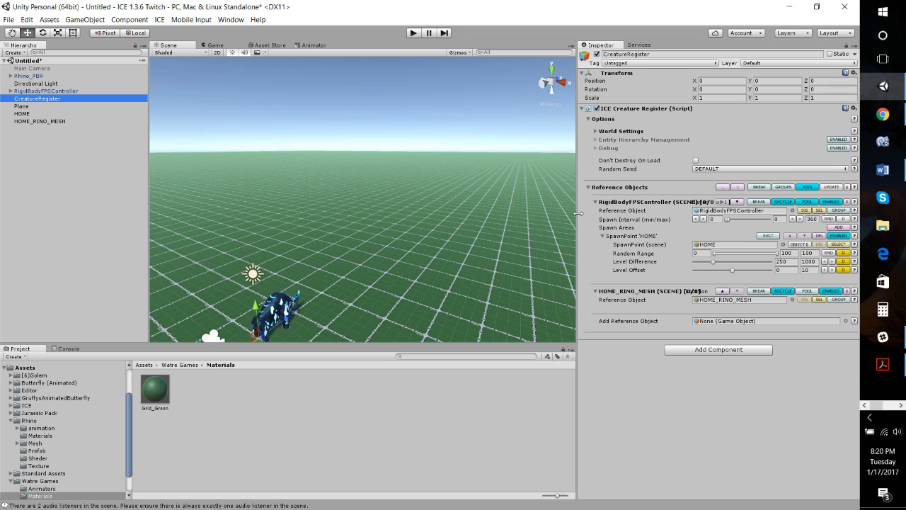
{"action": "left_click_drag", "start_coordinate": [578, 213], "coordinate": [465, 218]}
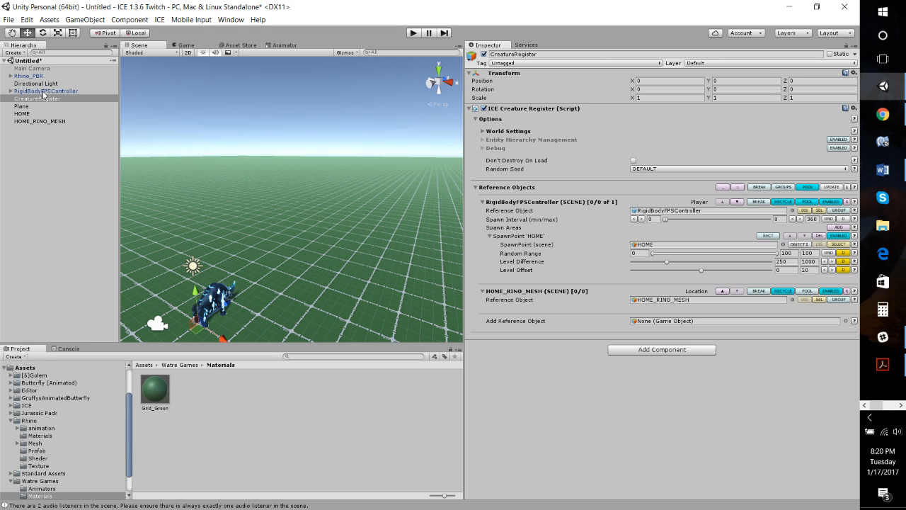
{"action": "left_click_drag", "start_coordinate": [34, 77], "coordinate": [627, 284]}
{"action": "left_click", "coordinate": [832, 187]}
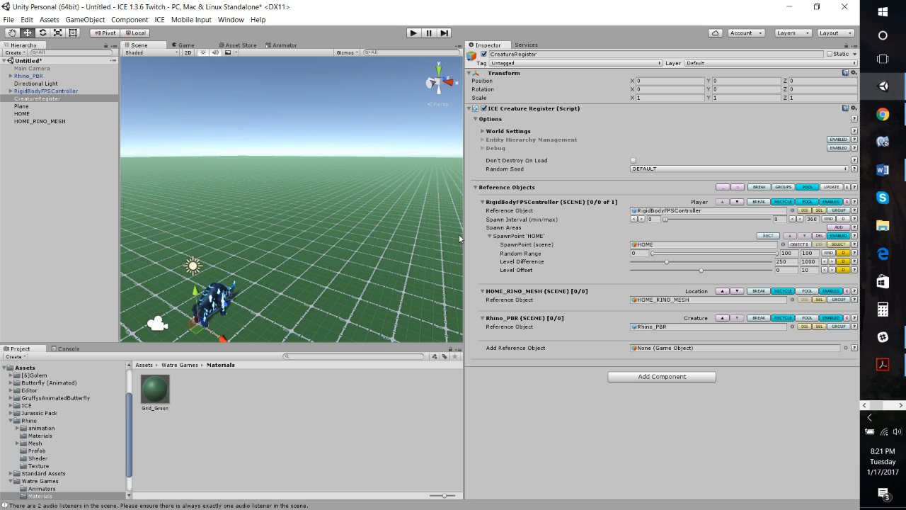
{"action": "left_click_drag", "start_coordinate": [461, 233], "coordinate": [505, 234]}
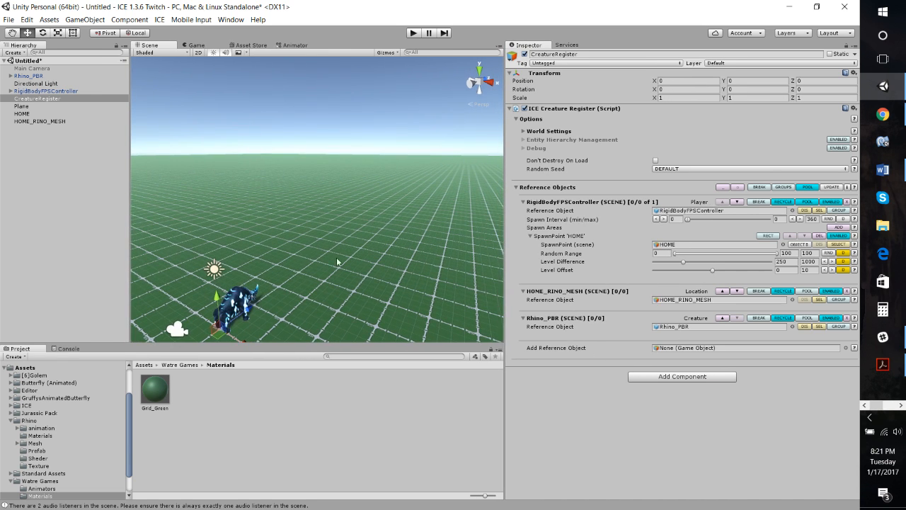
{"action": "left_click_drag", "start_coordinate": [128, 232], "coordinate": [117, 231]}
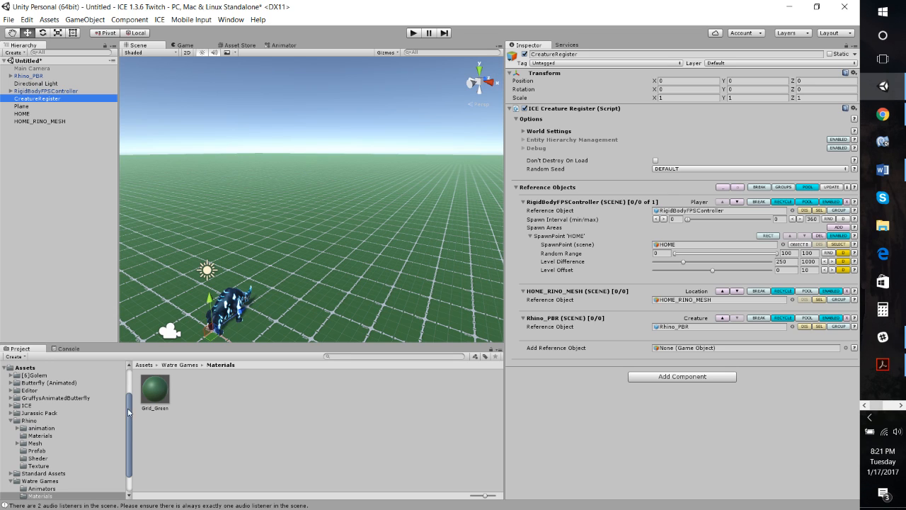
Step: Place the second Comp model from the Jurassic Pack Comp folder beside the rhino at about X 7.7, Z 7.0
{"action": "left_click", "coordinate": [10, 420]}
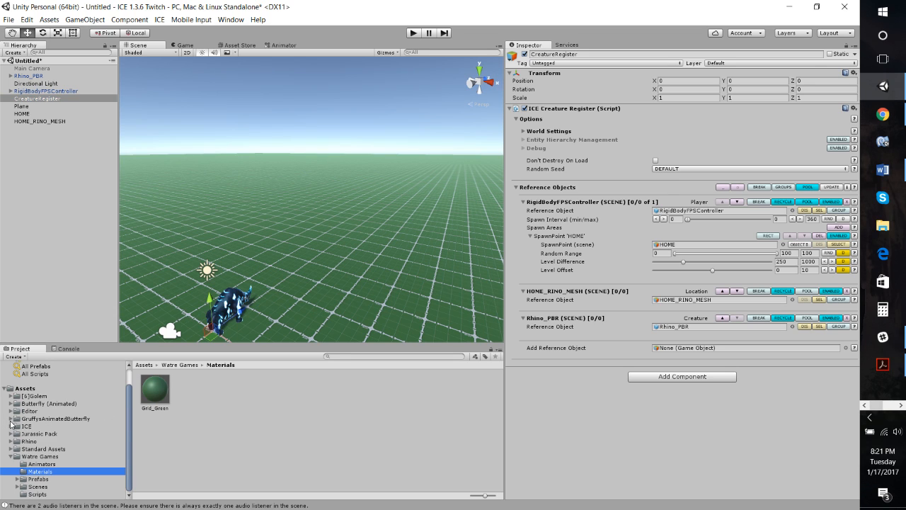
{"action": "left_click", "coordinate": [11, 456]}
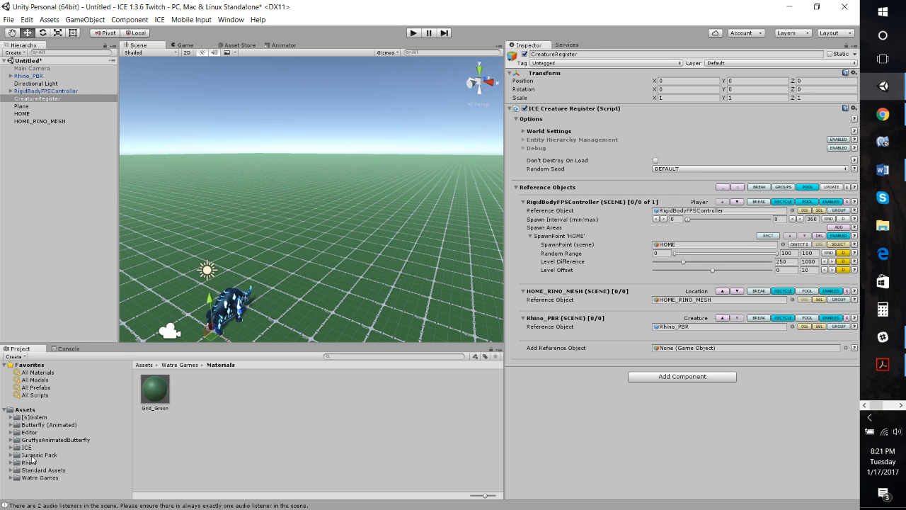
{"action": "left_click", "coordinate": [36, 455]}
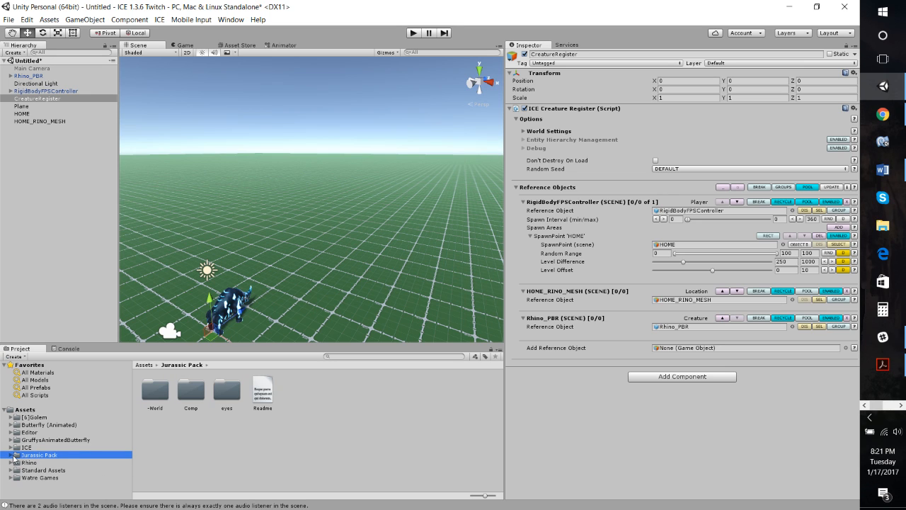
{"action": "left_click", "coordinate": [11, 455]}
{"action": "left_click", "coordinate": [36, 470]}
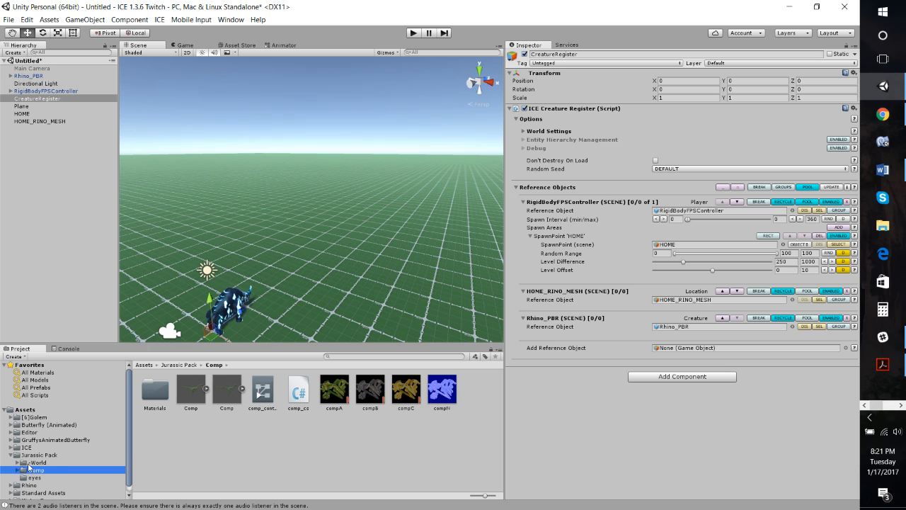
{"action": "left_click", "coordinate": [31, 464]}
{"action": "left_click", "coordinate": [34, 471]}
{"action": "left_click_drag", "start_coordinate": [226, 391], "coordinate": [419, 319]}
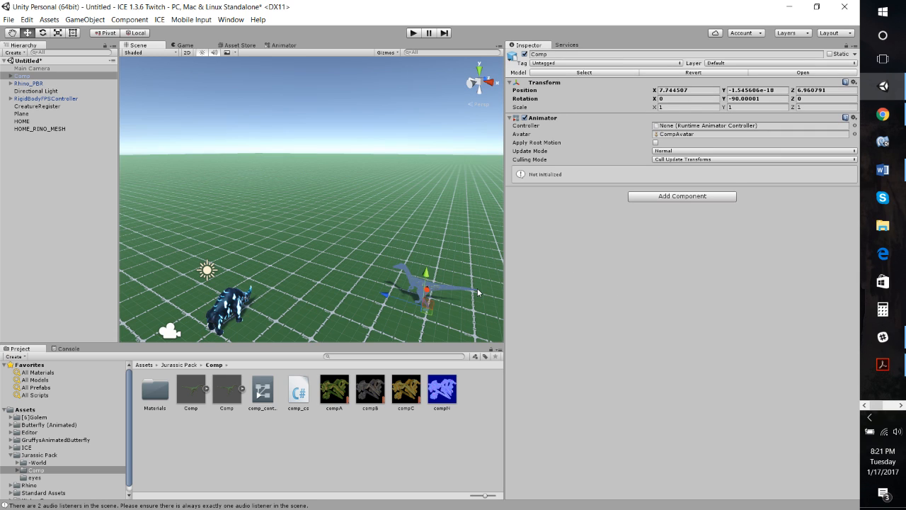
Step: Set the Comp dinosaur's scale to 0.8 on the X, Y and Z axes
{"action": "left_click", "coordinate": [714, 106]}
{"action": "type", "text": ".8"}
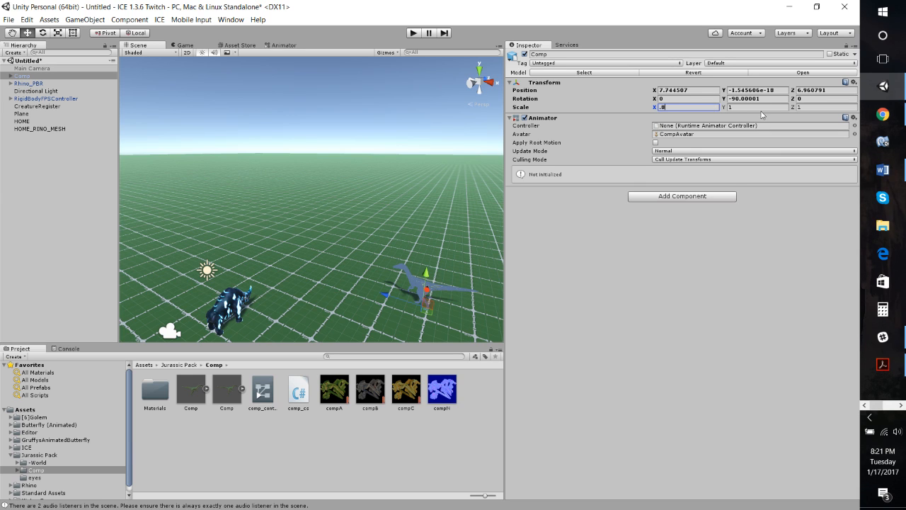
{"action": "left_click", "coordinate": [762, 108]}
{"action": "type", "text": ".8"}
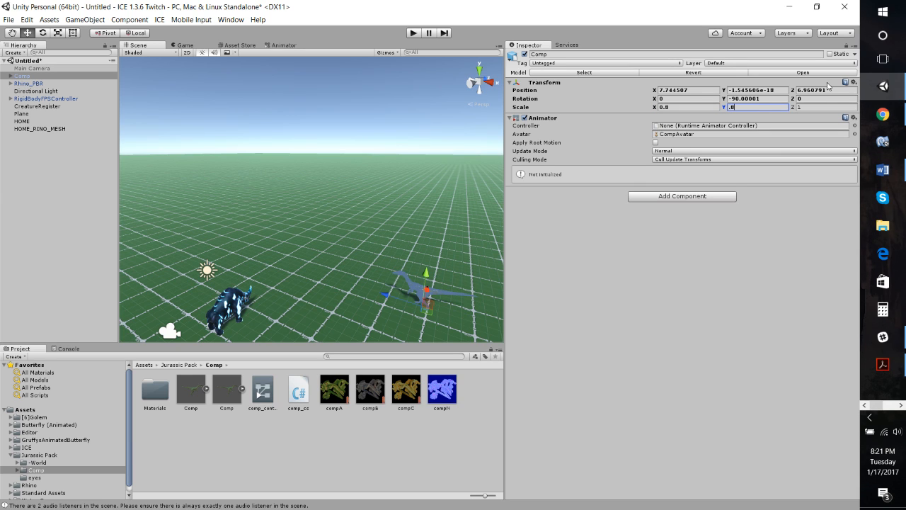
{"action": "left_click", "coordinate": [822, 107]}
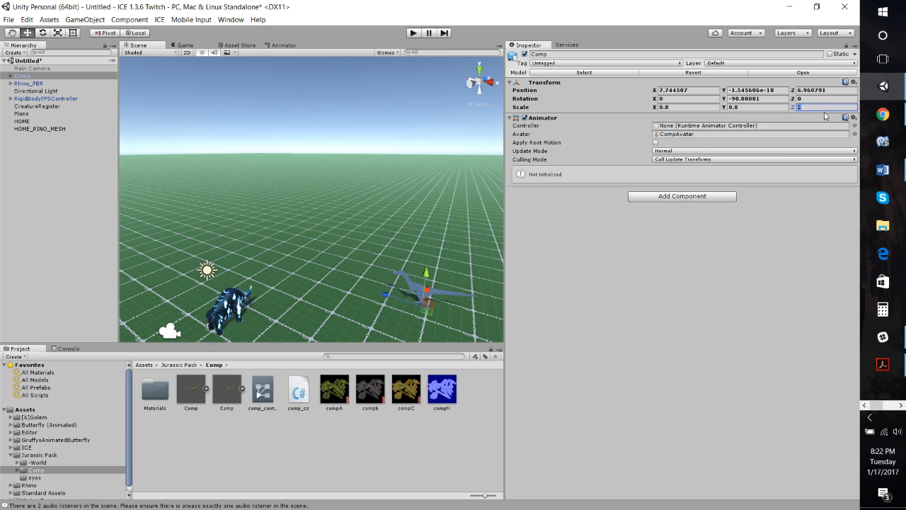
{"action": "type", "text": ".8"}
Step: Create an Animator Controller named DirectDino in the Watre Games Animators folder
{"action": "left_click", "coordinate": [10, 456]}
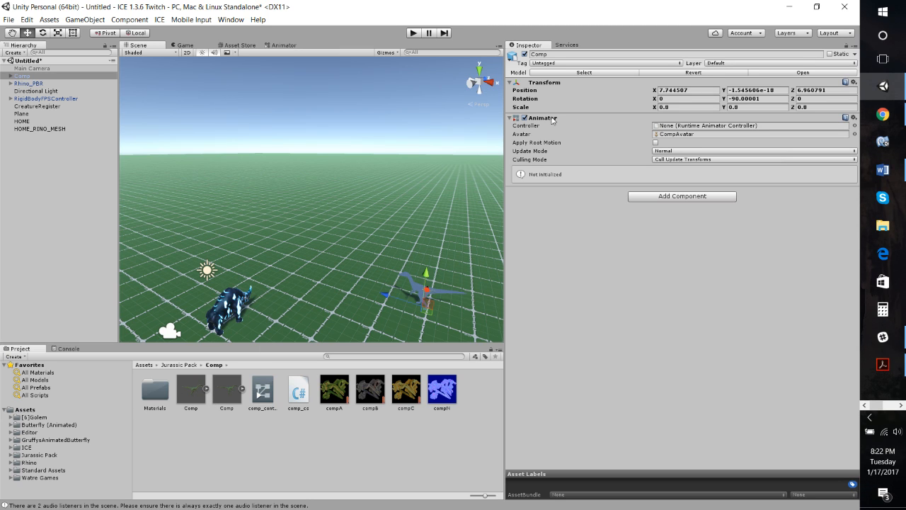
{"action": "left_click", "coordinate": [41, 478]}
{"action": "double_click", "coordinate": [156, 410]}
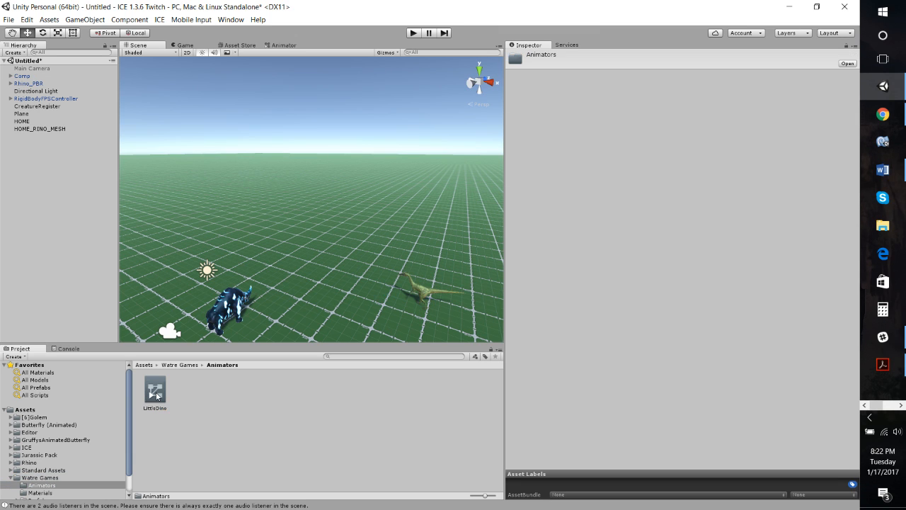
{"action": "right_click", "coordinate": [190, 435]}
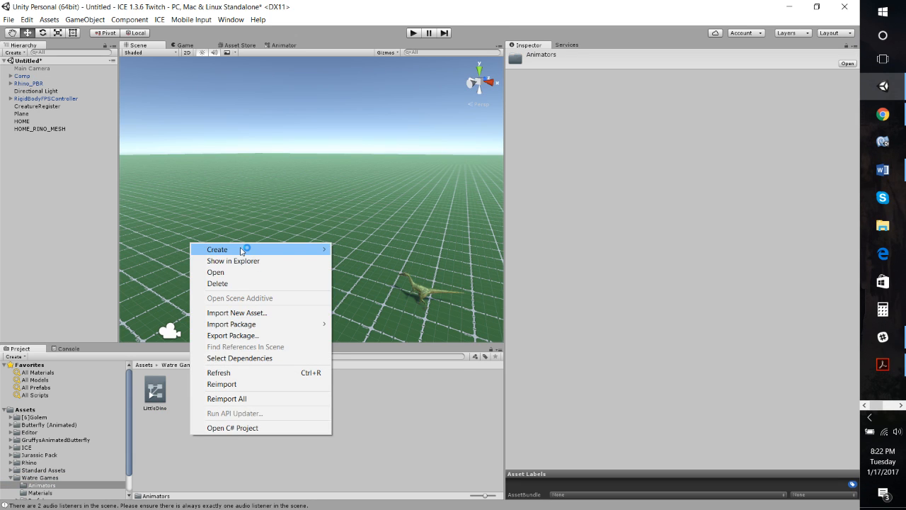
{"action": "mouse_move", "coordinate": [307, 253]}
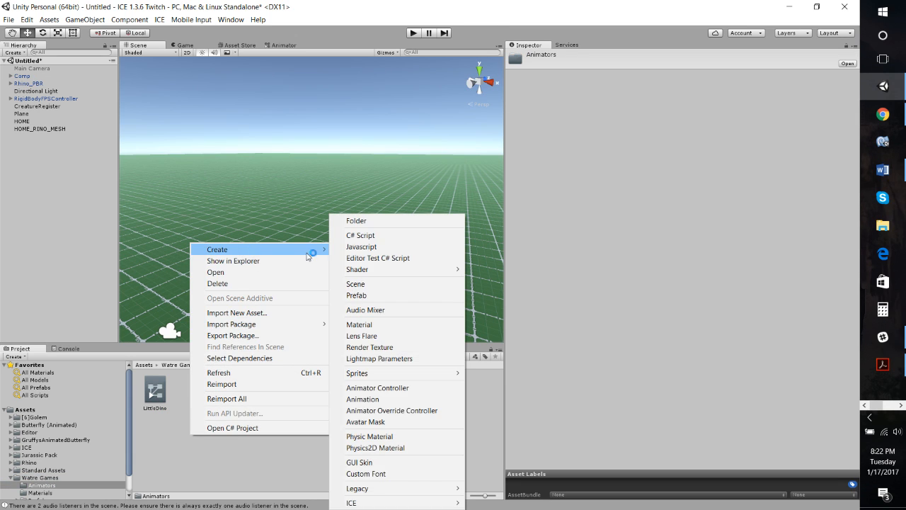
{"action": "left_click", "coordinate": [398, 388]}
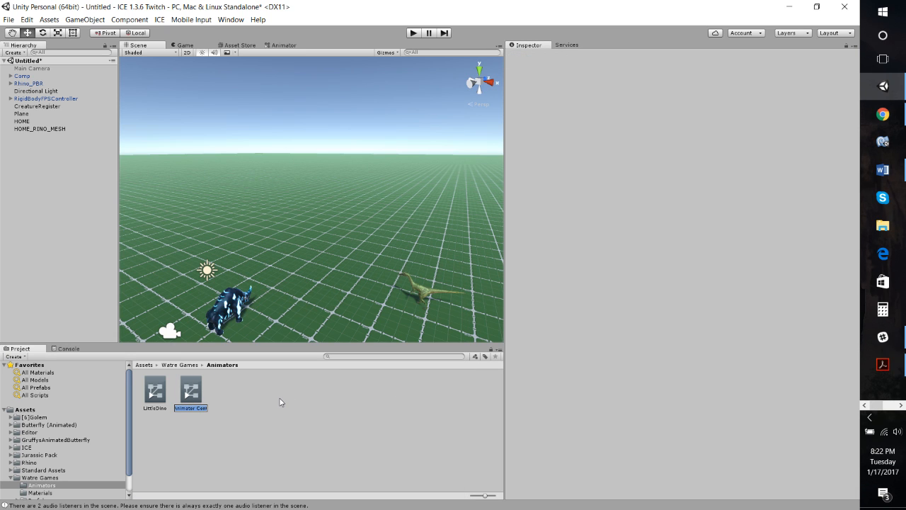
{"action": "type", "text": "DirectDino"}
{"action": "key", "text": "Return"}
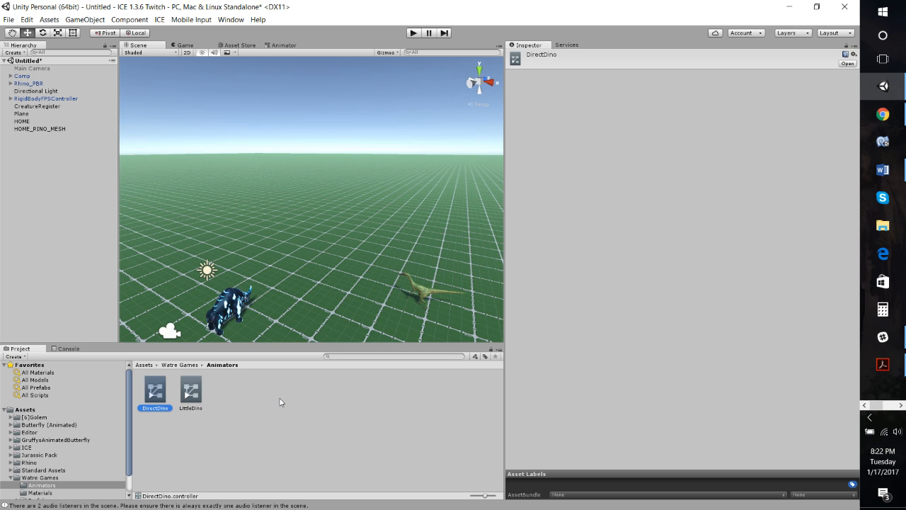
Step: Open the DirectDino controller for editing and place its Exit state directly beneath Entry
{"action": "double_click", "coordinate": [156, 393]}
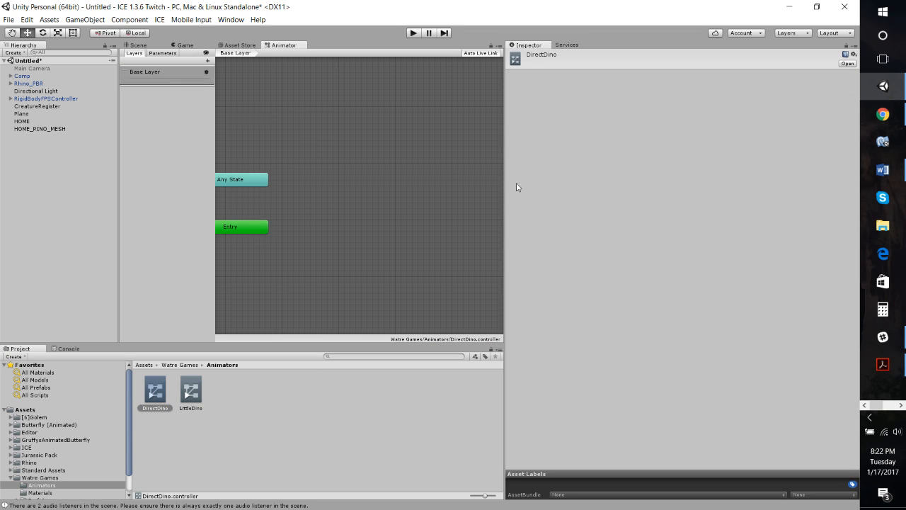
{"action": "left_click_drag", "start_coordinate": [506, 184], "coordinate": [593, 186]}
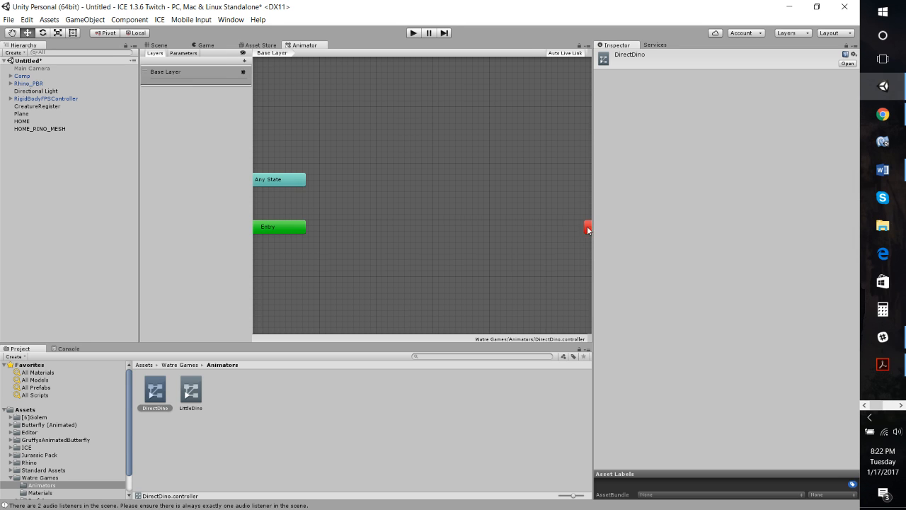
{"action": "left_click_drag", "start_coordinate": [588, 229], "coordinate": [258, 254]}
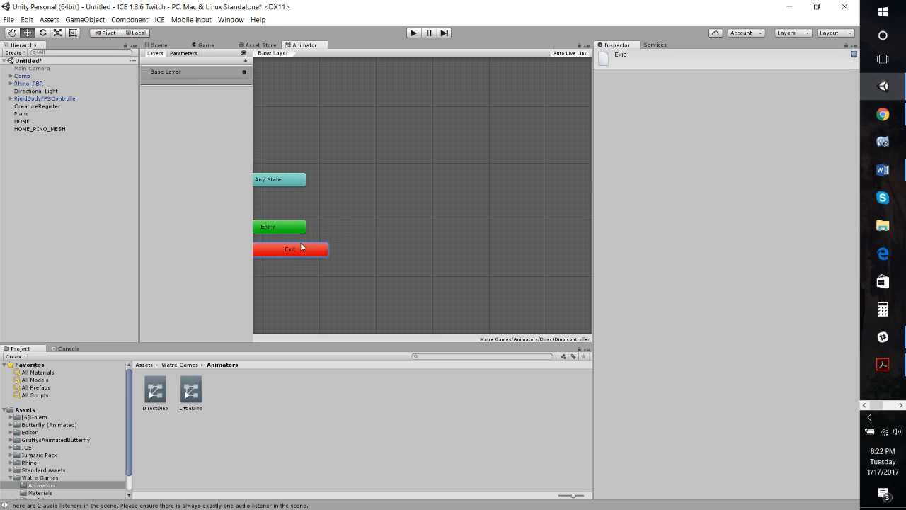
{"action": "left_click_drag", "start_coordinate": [306, 251], "coordinate": [285, 249]}
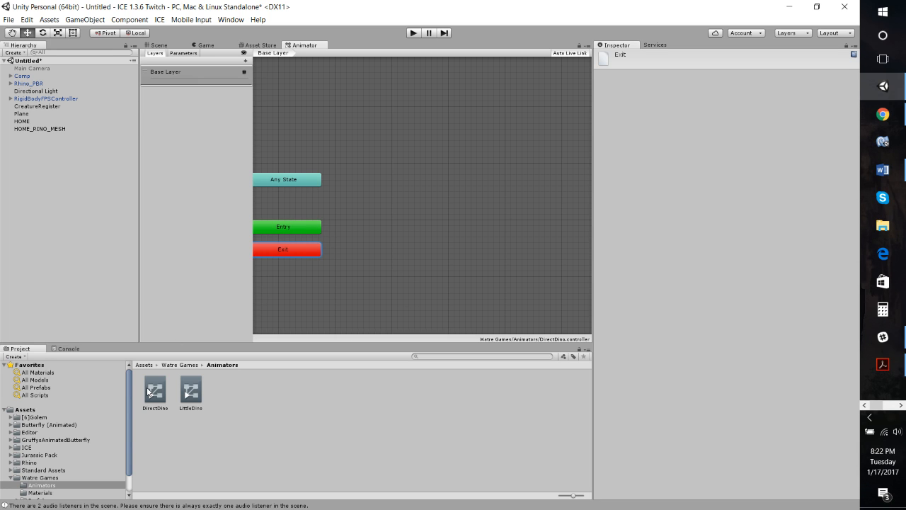
Step: Show the animation clips contained in the second Comp model of the Jurassic Pack Comp folder
{"action": "left_click", "coordinate": [35, 455]}
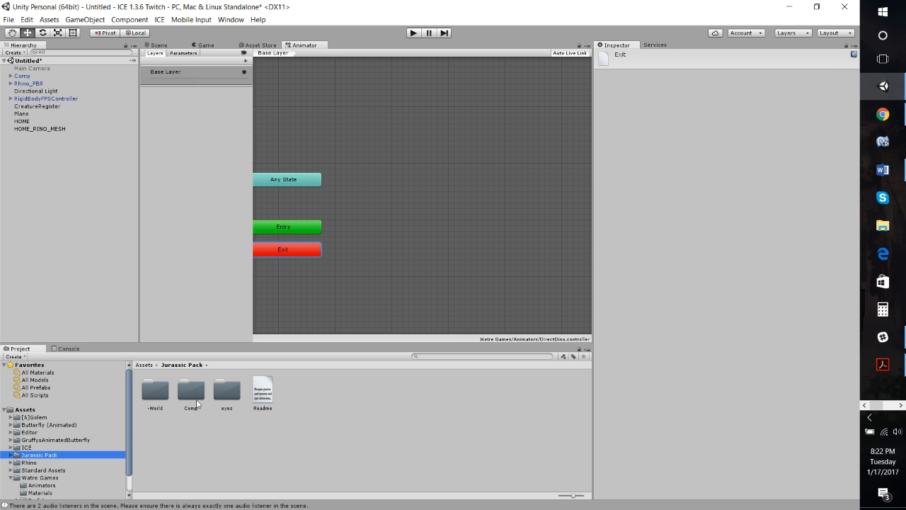
{"action": "double_click", "coordinate": [189, 397]}
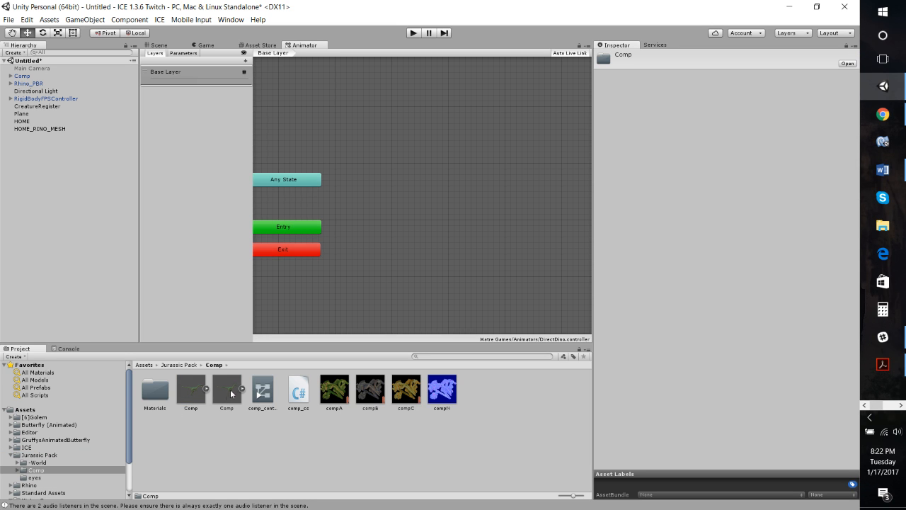
{"action": "left_click", "coordinate": [240, 390]}
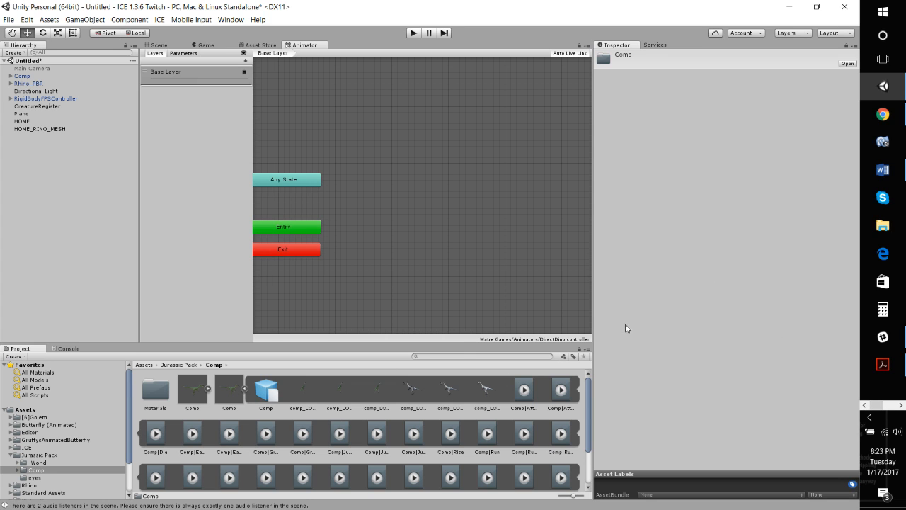
{"action": "left_click", "coordinate": [243, 388]}
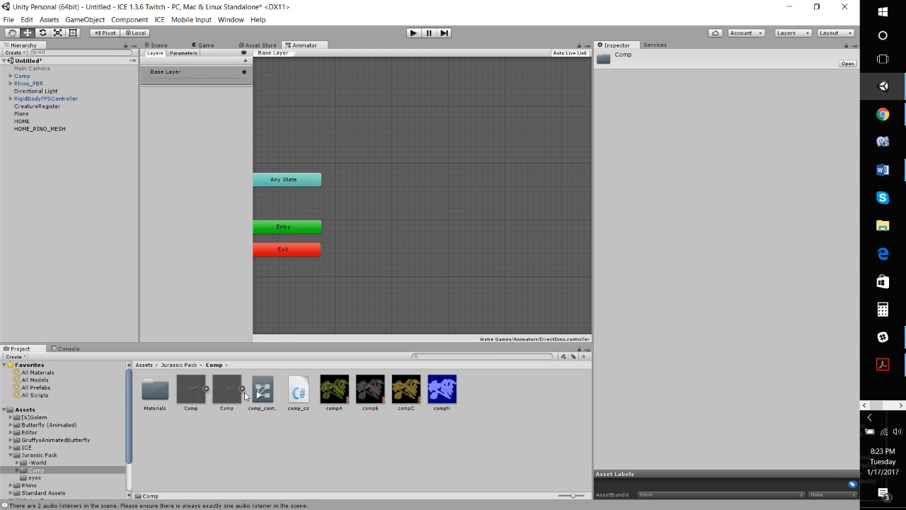
{"action": "left_click", "coordinate": [244, 388]}
Step: Look through the Comp model's animation clips and inspect the Comp|StandD clip
{"action": "scroll", "coordinate": [406, 415], "scroll_direction": "down", "scroll_amount": 3}
{"action": "scroll", "coordinate": [375, 432], "scroll_direction": "up", "scroll_amount": 1}
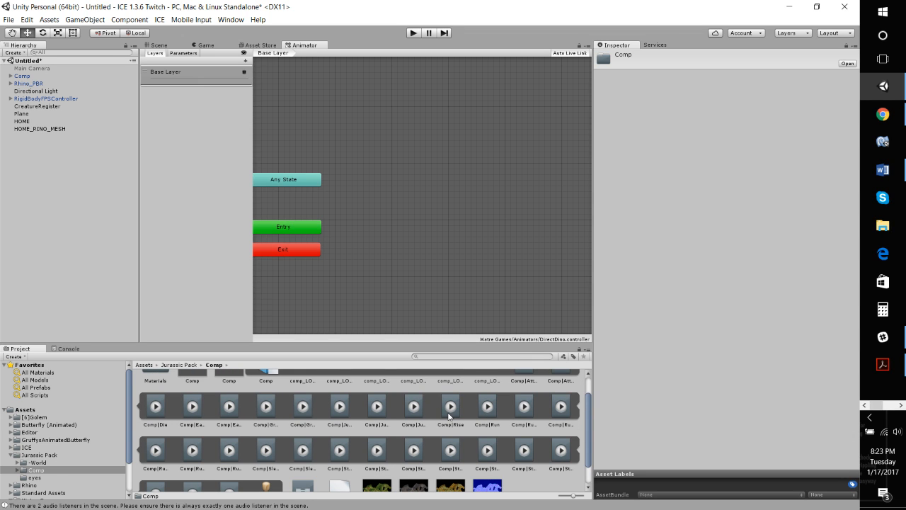
{"action": "scroll", "coordinate": [453, 417], "scroll_direction": "up", "scroll_amount": 1}
{"action": "scroll", "coordinate": [465, 418], "scroll_direction": "down", "scroll_amount": 1}
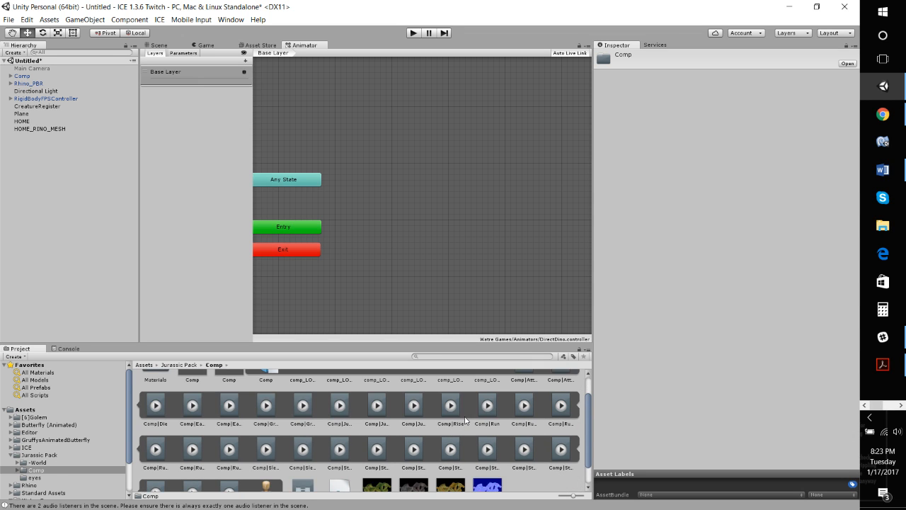
{"action": "scroll", "coordinate": [465, 420], "scroll_direction": "up", "scroll_amount": 1}
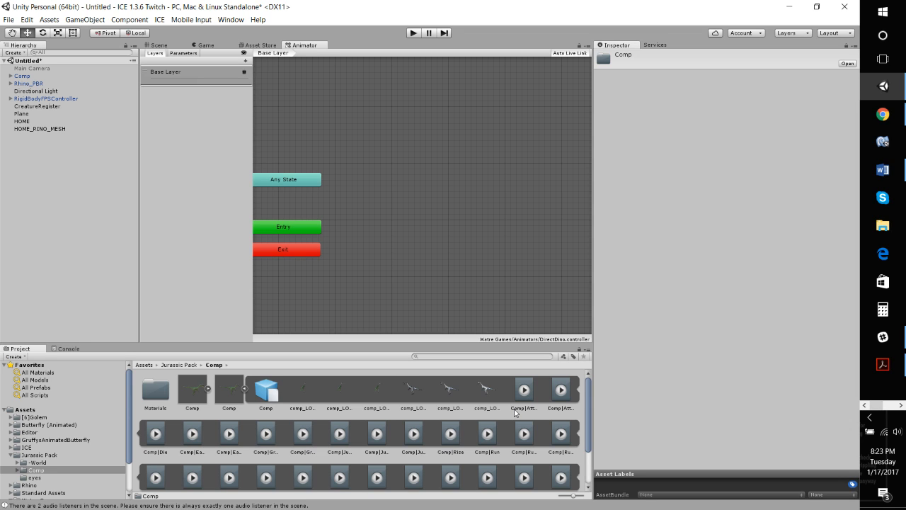
{"action": "scroll", "coordinate": [459, 422], "scroll_direction": "down", "scroll_amount": 1}
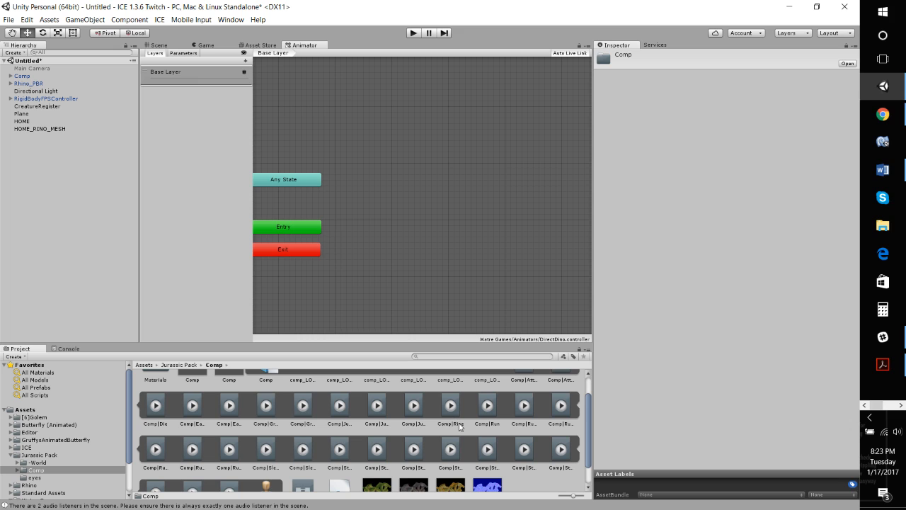
{"action": "left_click", "coordinate": [450, 450]}
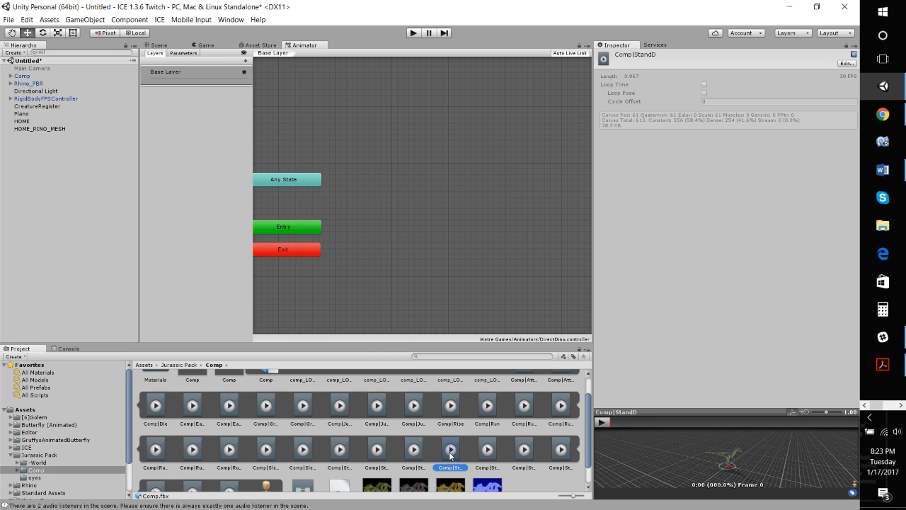
{"action": "scroll", "coordinate": [468, 444], "scroll_direction": "down", "scroll_amount": 1}
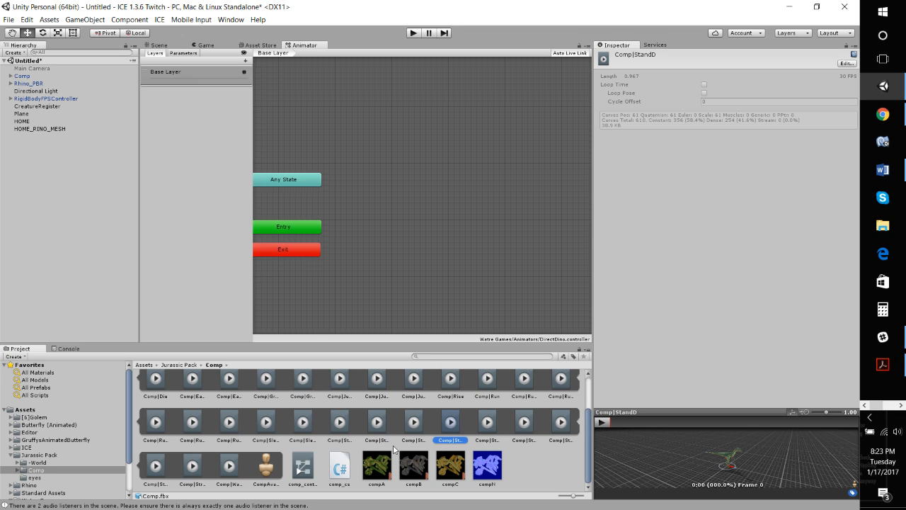
{"action": "scroll", "coordinate": [304, 425], "scroll_direction": "up", "scroll_amount": 2}
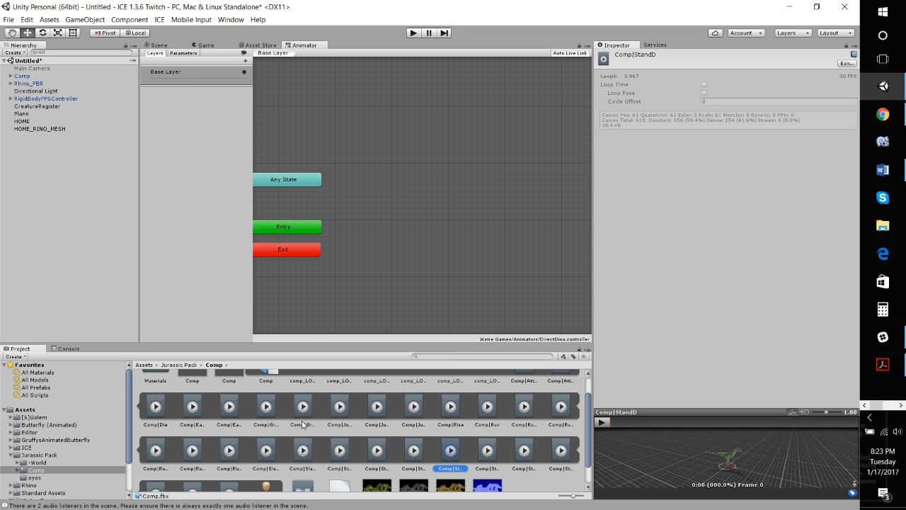
{"action": "scroll", "coordinate": [481, 435], "scroll_direction": "down", "scroll_amount": 1}
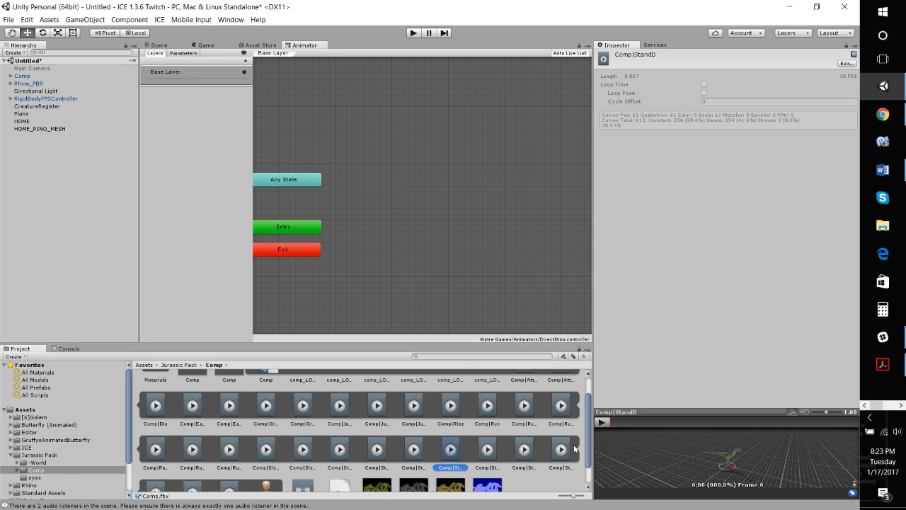
Step: Add the Comp|StandA clip to the DirectDino graph as its first state and rename that state Idle
{"action": "scroll", "coordinate": [351, 484], "scroll_direction": "down", "scroll_amount": 1}
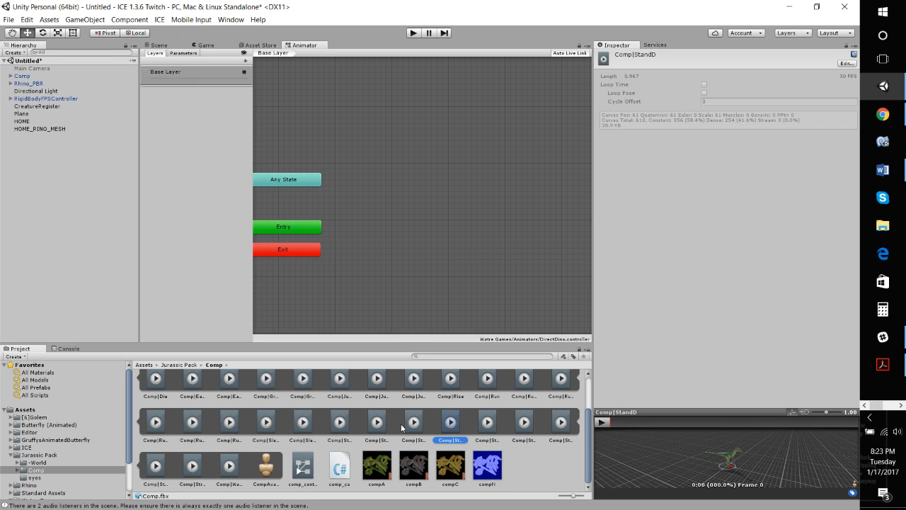
{"action": "left_click", "coordinate": [340, 423]}
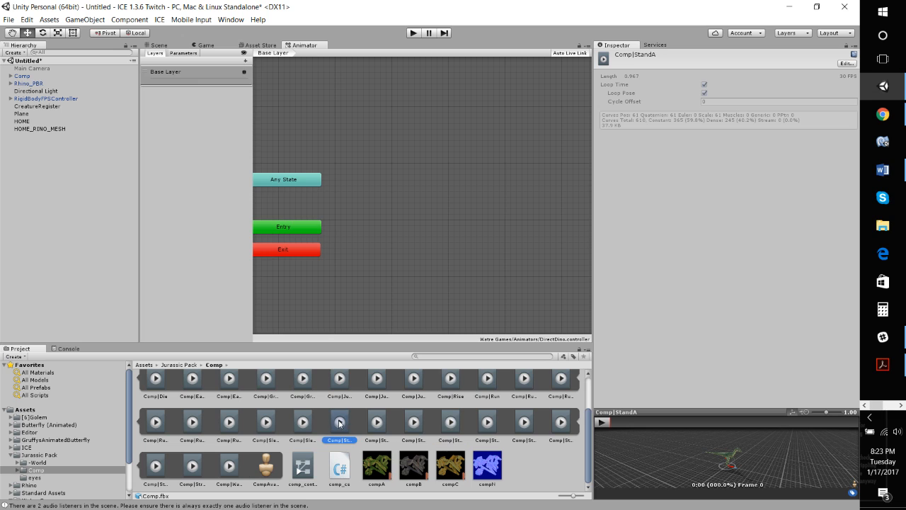
{"action": "left_click_drag", "start_coordinate": [340, 428], "coordinate": [381, 164]}
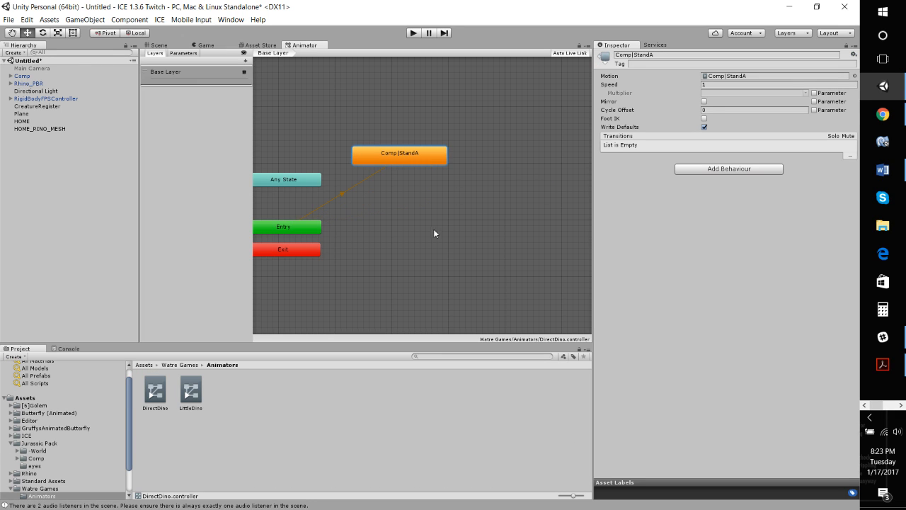
{"action": "left_click", "coordinate": [682, 54]}
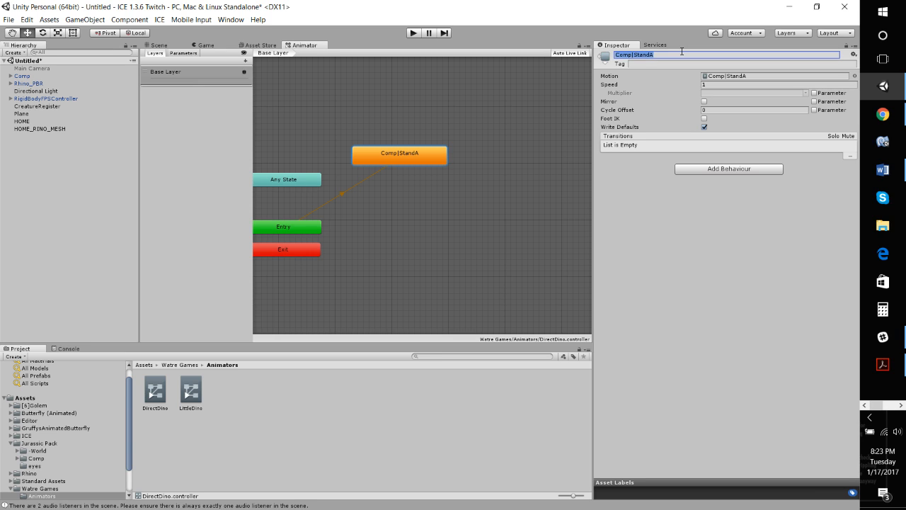
{"action": "key", "text": "BackSpace"}
{"action": "key", "text": "Return"}
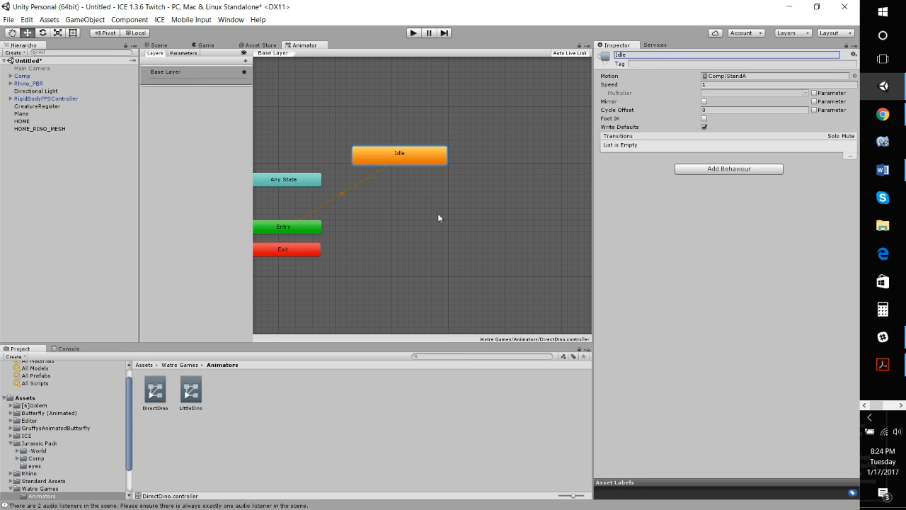
Step: Create an empty state below Idle in the DirectDino graph and name it Walk
{"action": "right_click", "coordinate": [432, 232]}
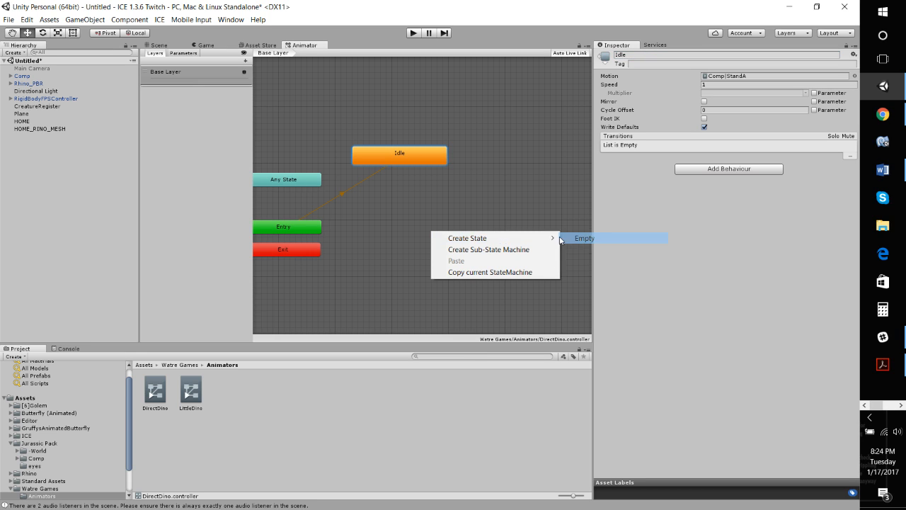
{"action": "left_click", "coordinate": [577, 238]}
{"action": "left_click", "coordinate": [496, 242]}
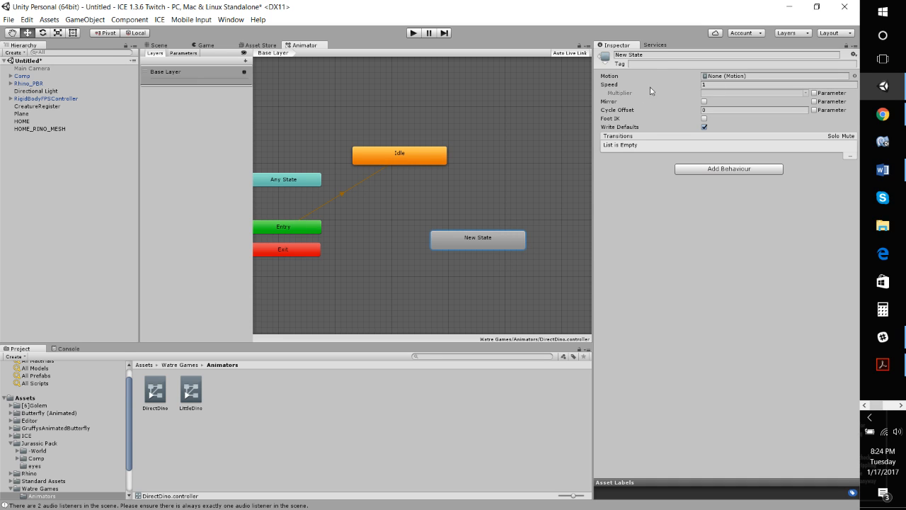
{"action": "left_click", "coordinate": [663, 54]}
{"action": "type", "text": "Walk"}
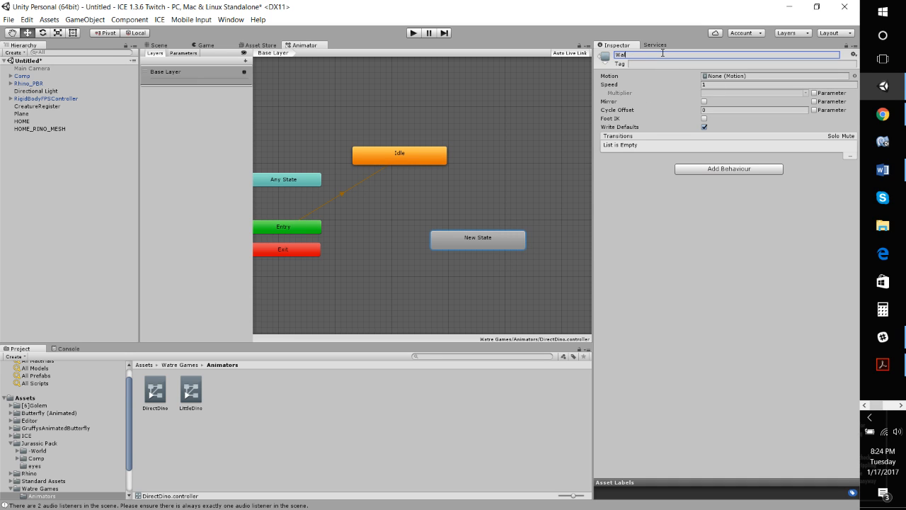
Step: Create another empty state directly beneath Walk and name it Run
{"action": "right_click", "coordinate": [427, 280]}
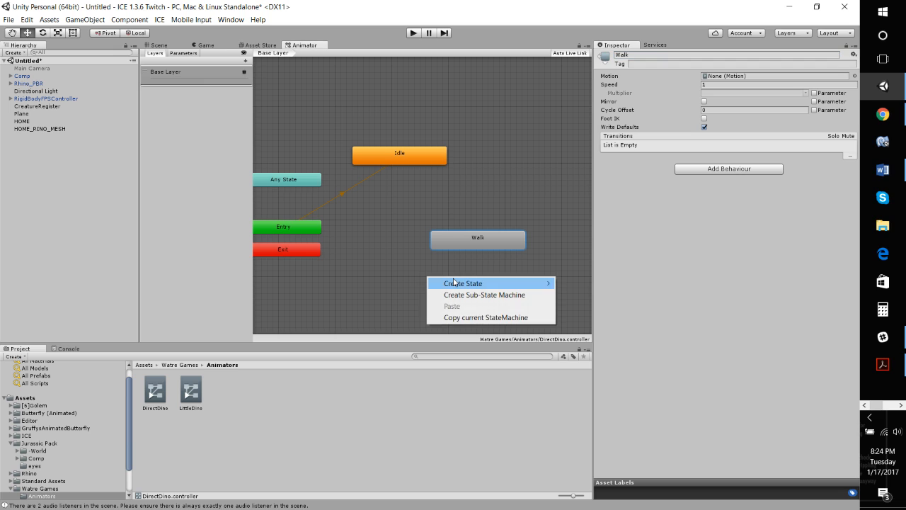
{"action": "mouse_move", "coordinate": [514, 283]}
{"action": "left_click", "coordinate": [577, 283]}
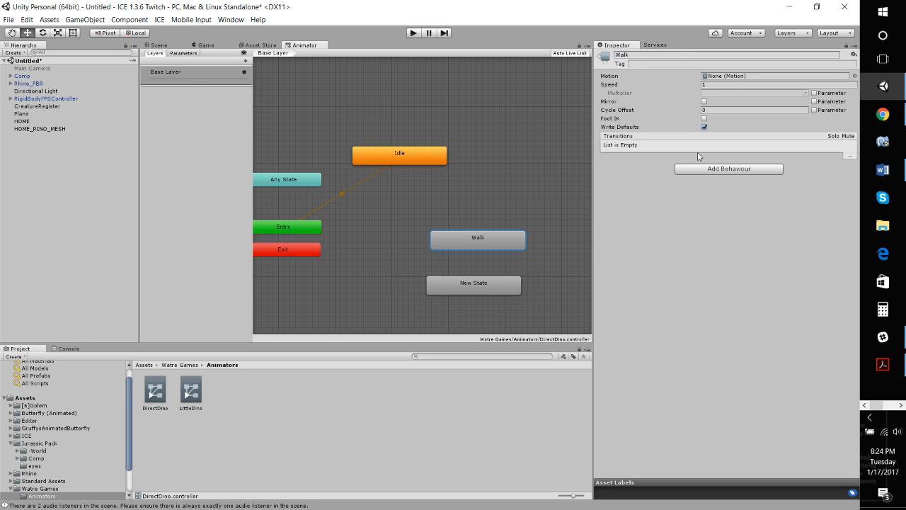
{"action": "left_click", "coordinate": [473, 295]}
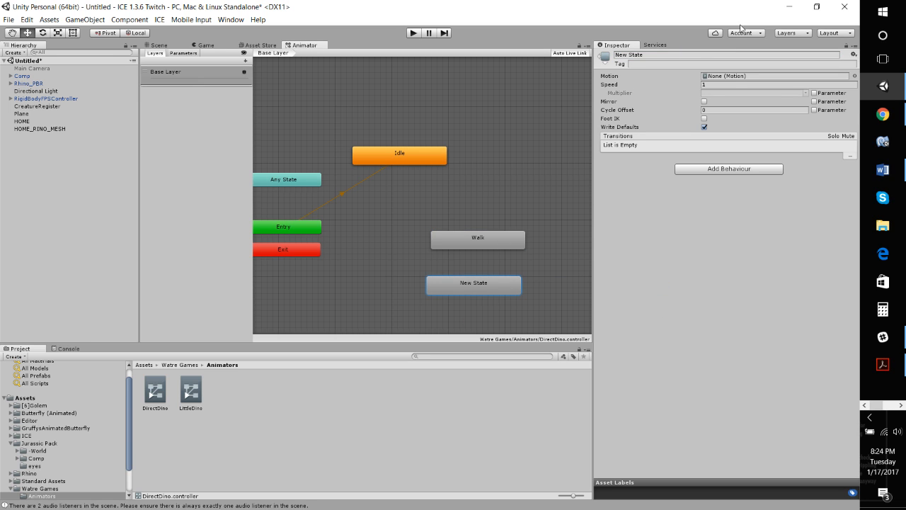
{"action": "left_click", "coordinate": [677, 53]}
{"action": "type", "text": "R"}
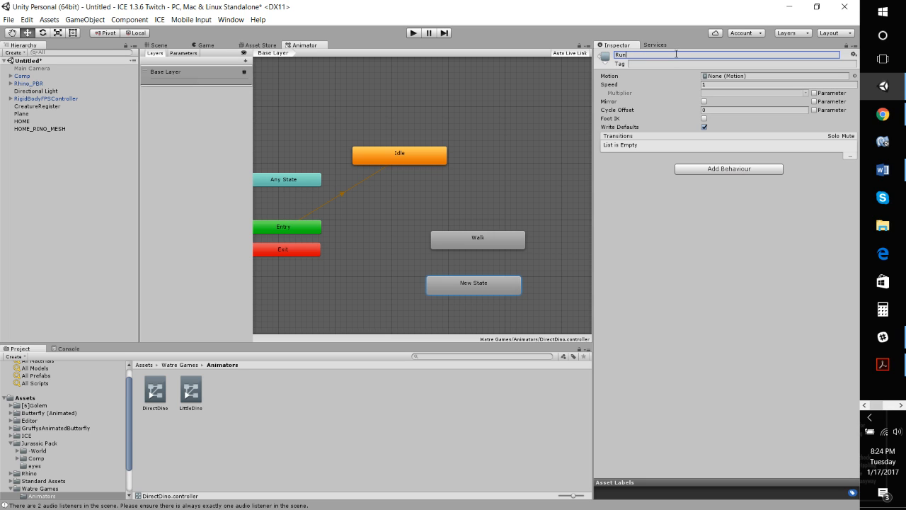
{"action": "type", "text": "un"}
{"action": "key", "text": "Return"}
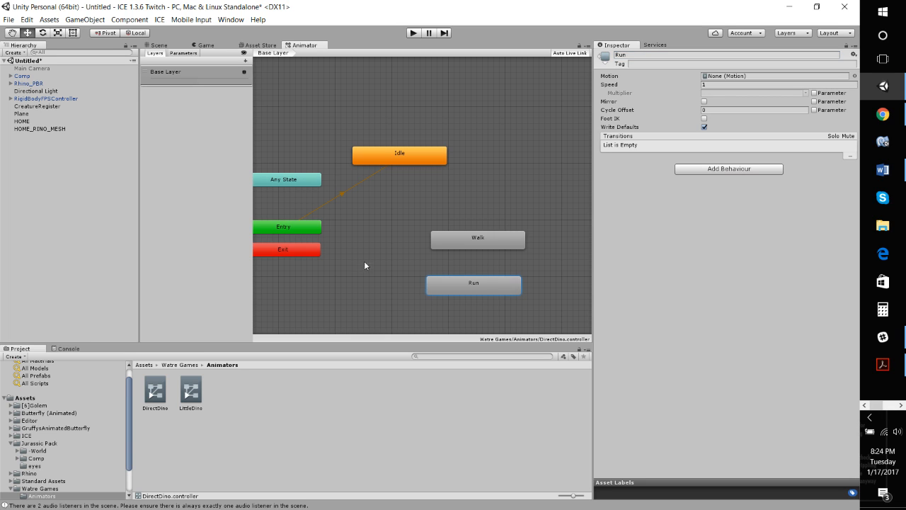
Step: Create one more empty state, stack Walk above Run to the lower right of Idle, and place the new state below them
{"action": "right_click", "coordinate": [364, 261]}
{"action": "mouse_move", "coordinate": [463, 276]}
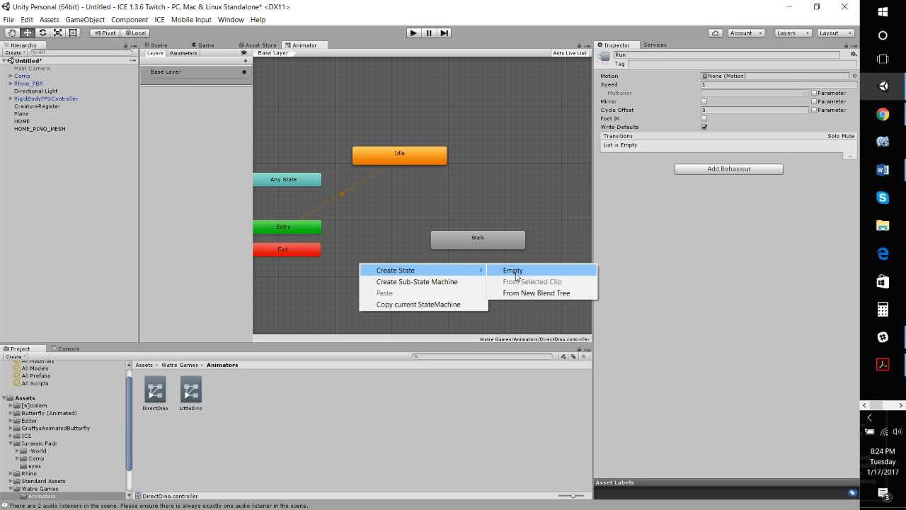
{"action": "left_click", "coordinate": [556, 270]}
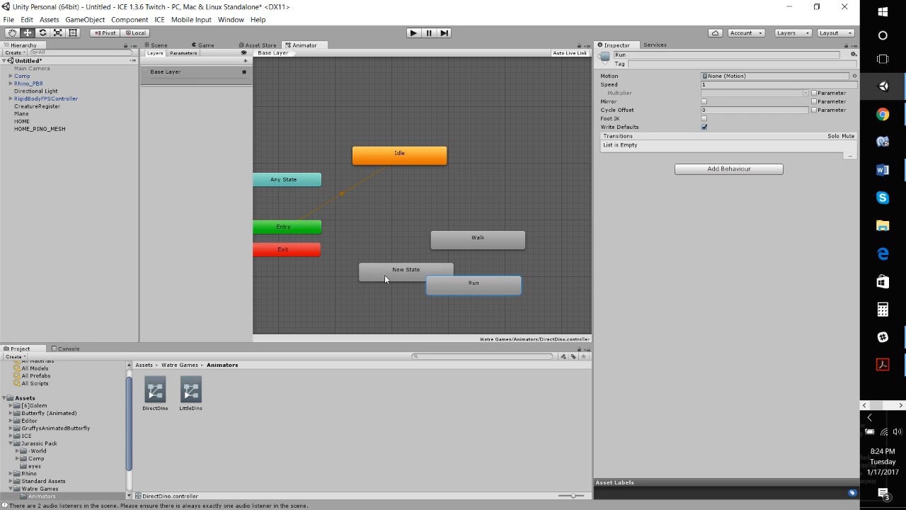
{"action": "left_click_drag", "start_coordinate": [385, 278], "coordinate": [352, 296]}
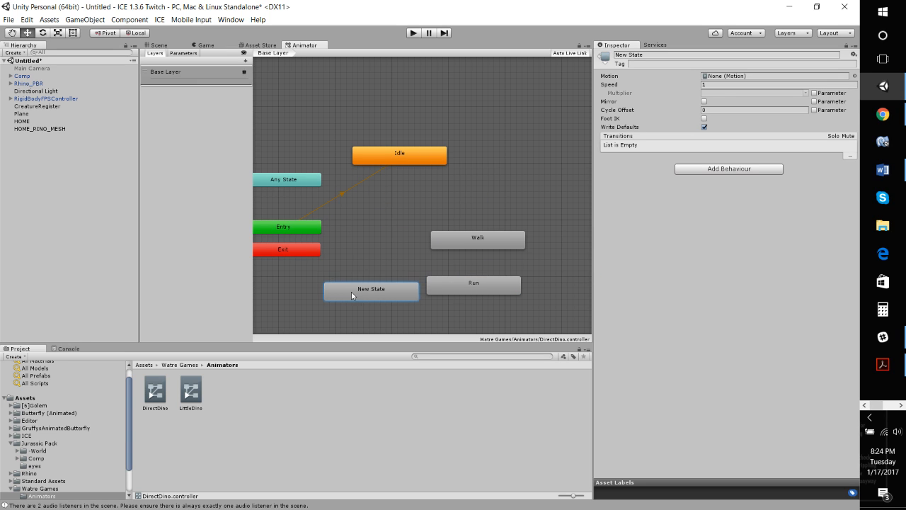
{"action": "left_click_drag", "start_coordinate": [481, 287], "coordinate": [503, 274]}
{"action": "left_click_drag", "start_coordinate": [495, 241], "coordinate": [525, 190]}
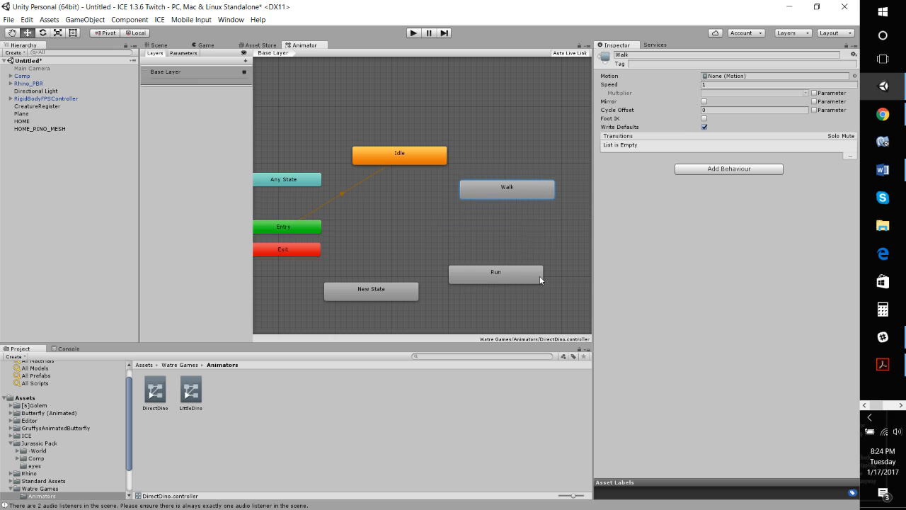
{"action": "left_click_drag", "start_coordinate": [508, 281], "coordinate": [524, 227]}
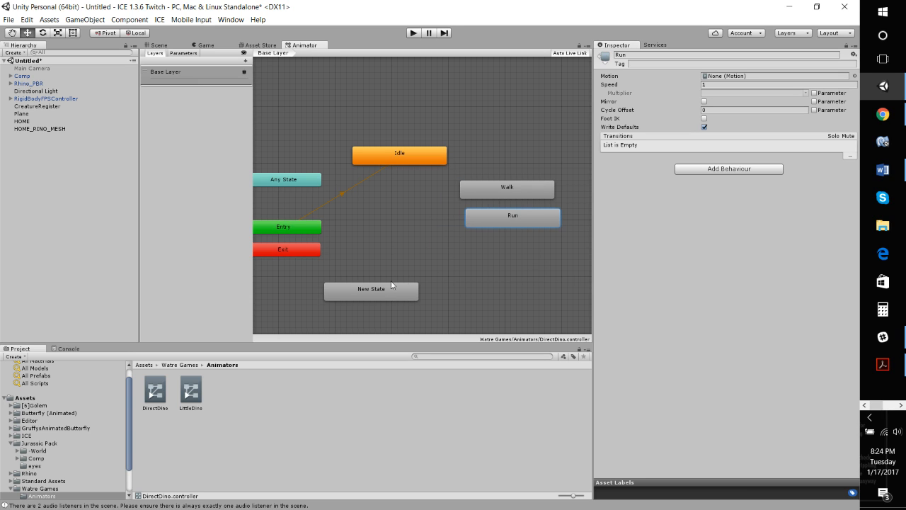
{"action": "left_click_drag", "start_coordinate": [392, 285], "coordinate": [471, 251]}
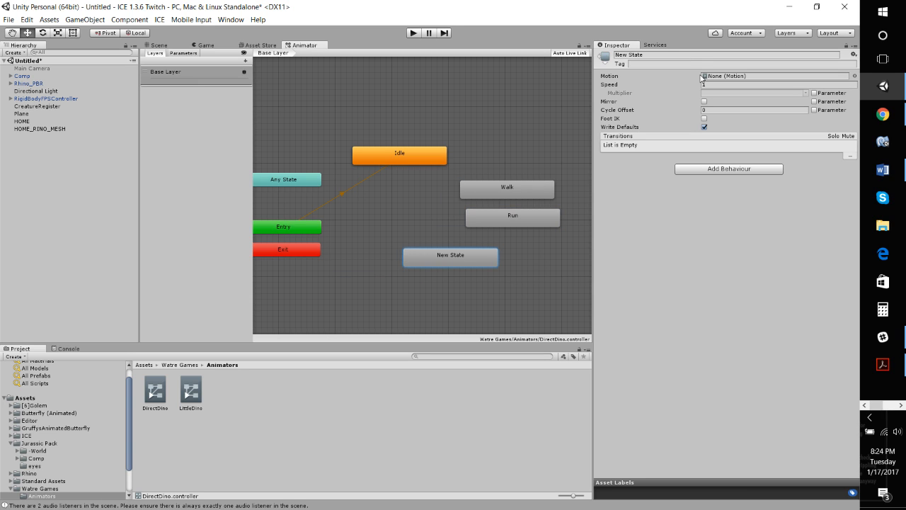
Step: Rename the newest state Attack and move Idle up and right so it sits above the other states
{"action": "left_click", "coordinate": [652, 55]}
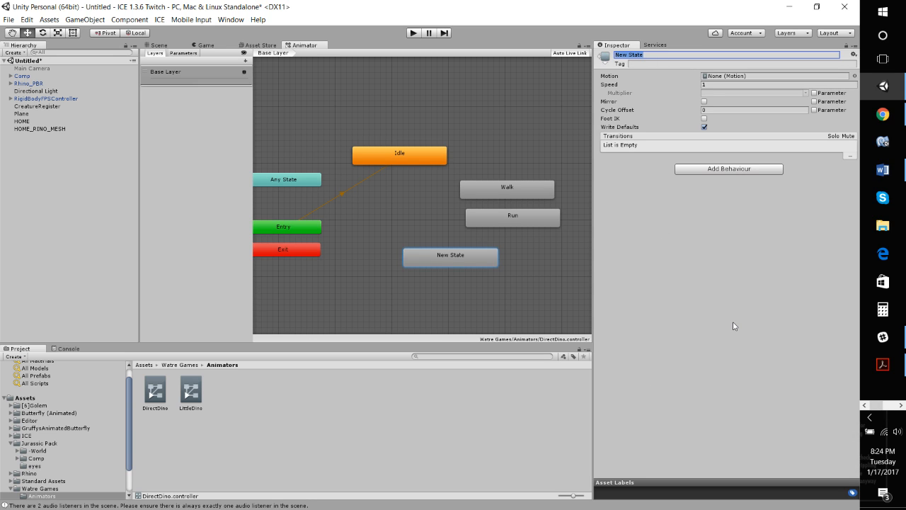
{"action": "type", "text": "Attack"}
{"action": "key", "text": "Return"}
{"action": "left_click_drag", "start_coordinate": [412, 155], "coordinate": [452, 137]}
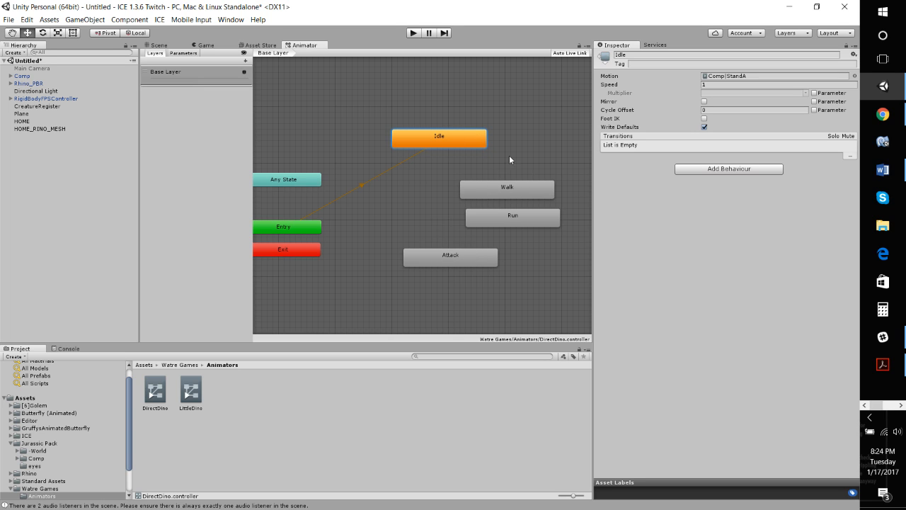
Step: Assign the Comp|Walk clip as the motion of the Walk state
{"action": "left_click", "coordinate": [497, 186]}
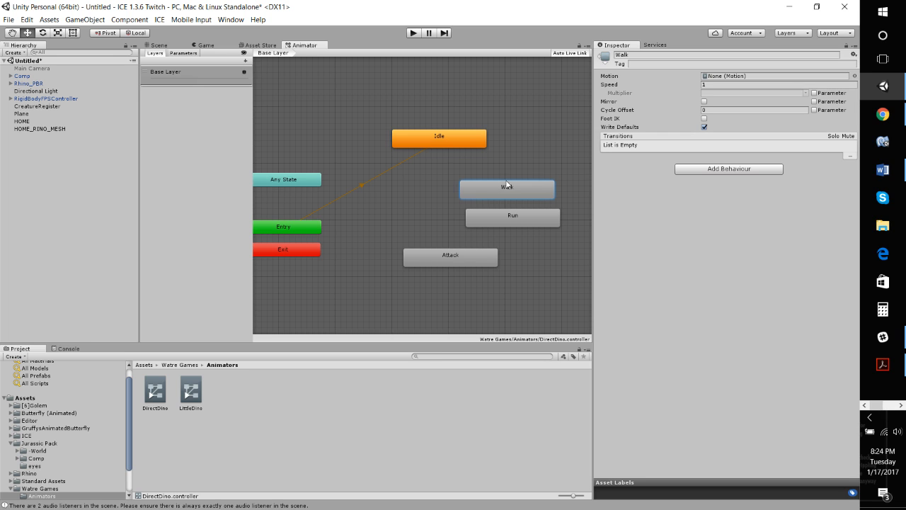
{"action": "left_click", "coordinate": [853, 76]}
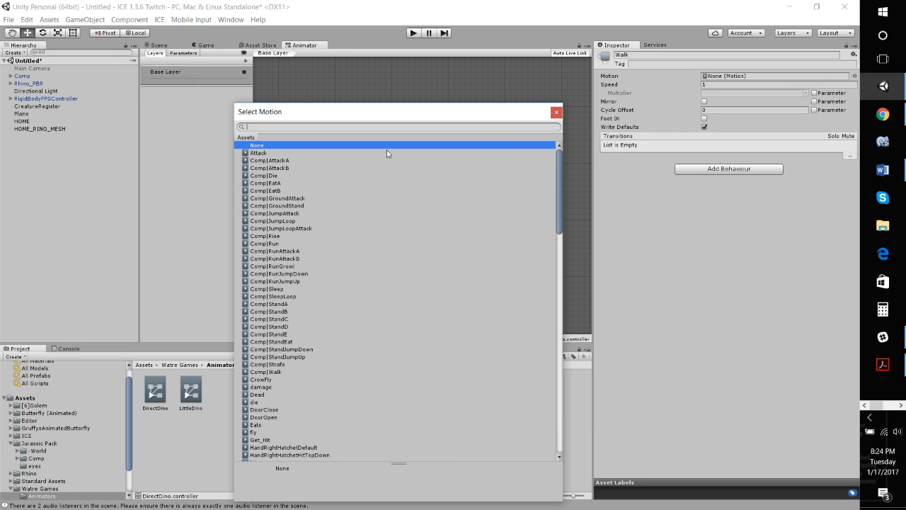
{"action": "left_click", "coordinate": [268, 373]}
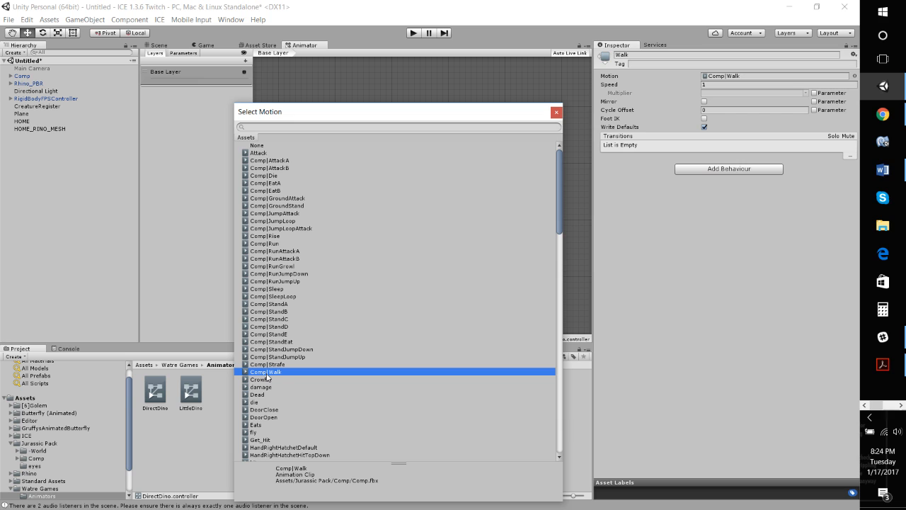
{"action": "left_click", "coordinate": [557, 112]}
Step: Assign the Comp|Run clip as the motion of the Run state
{"action": "left_click", "coordinate": [500, 223]}
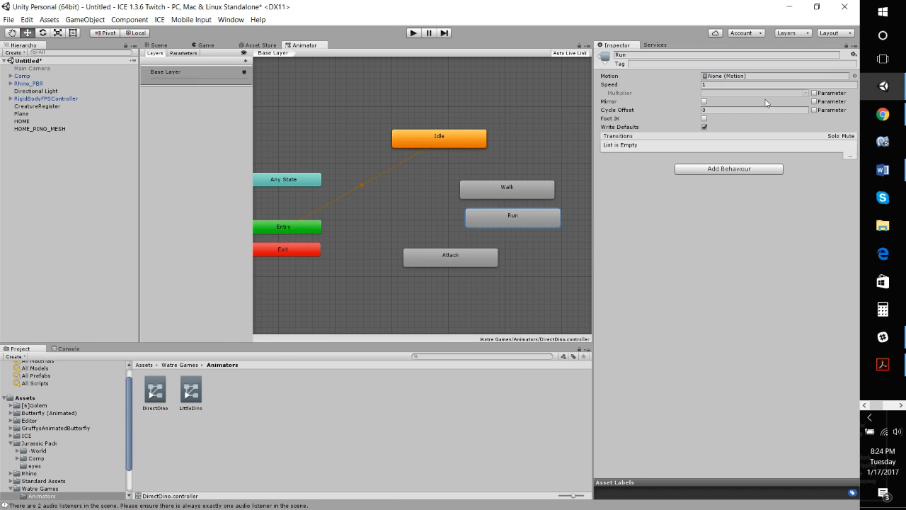
{"action": "left_click", "coordinate": [855, 76]}
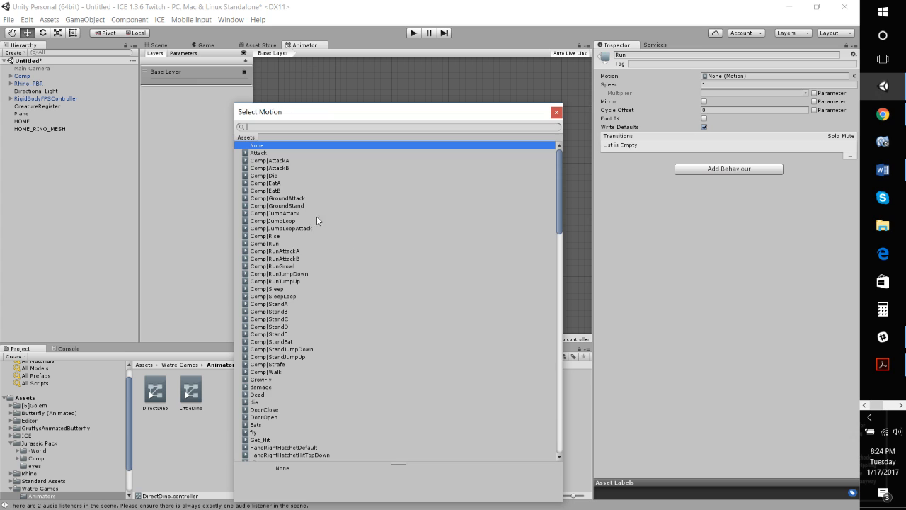
{"action": "left_click", "coordinate": [280, 244]}
{"action": "left_click", "coordinate": [556, 112]}
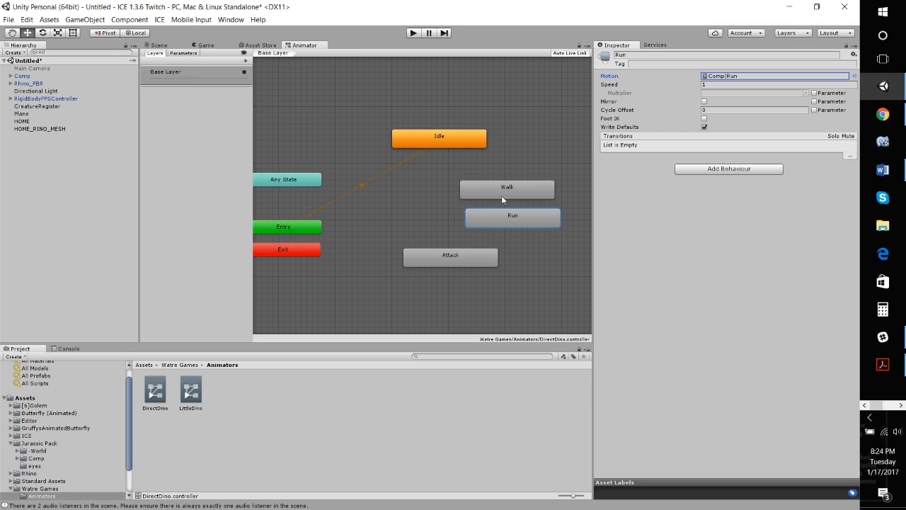
Step: Assign the Comp|AttackA clip as the motion of the Attack state
{"action": "left_click", "coordinate": [458, 261]}
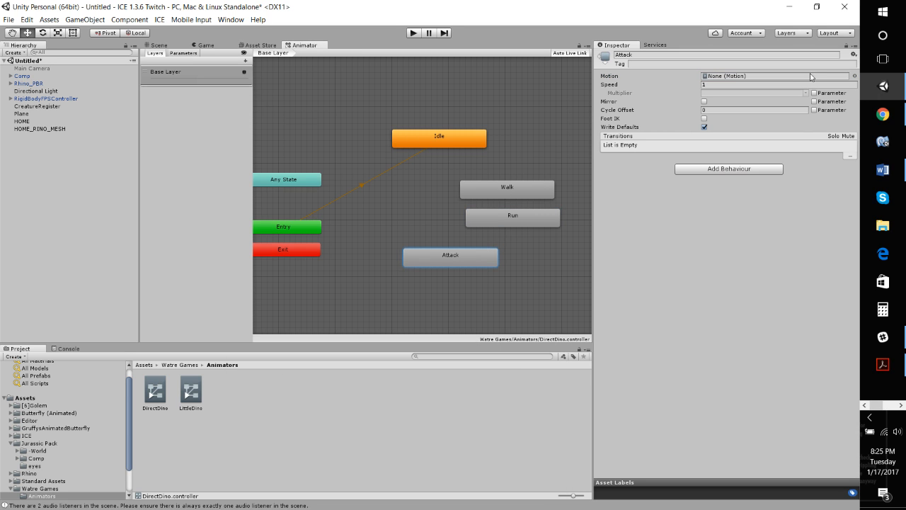
{"action": "left_click", "coordinate": [854, 77]}
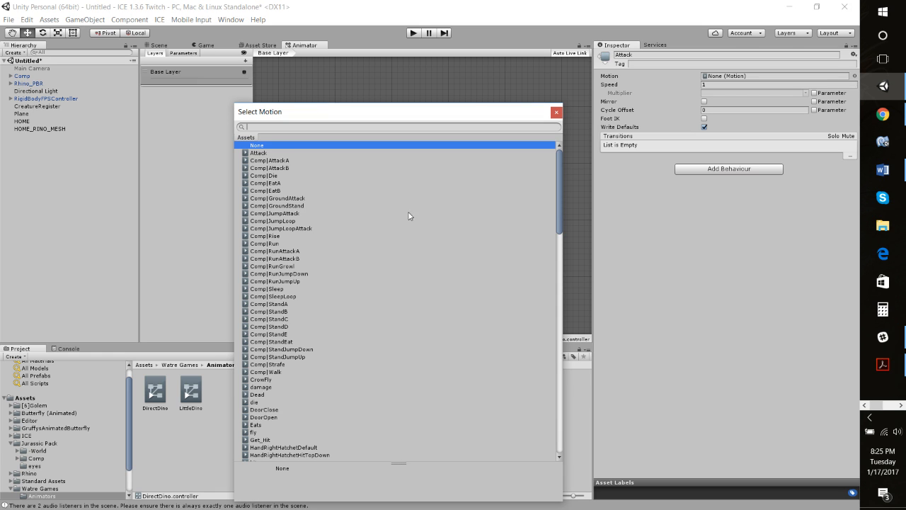
{"action": "left_click", "coordinate": [297, 161]}
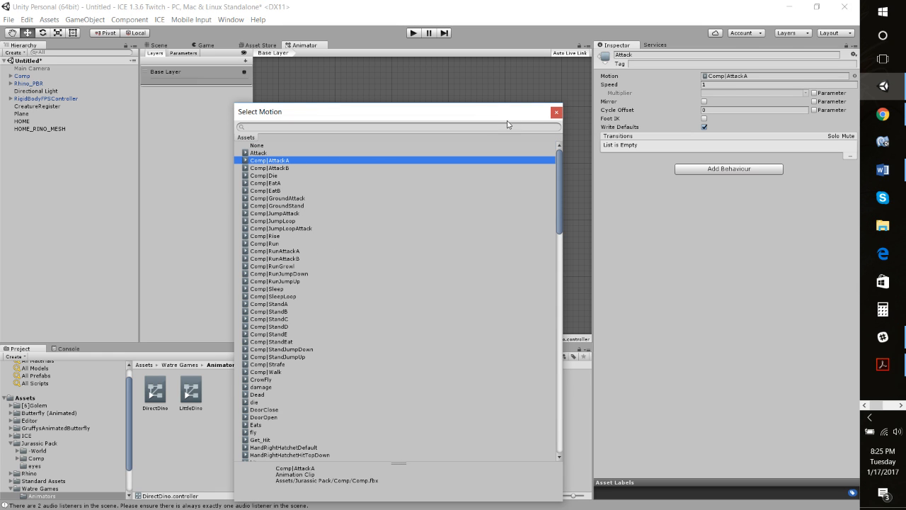
{"action": "left_click", "coordinate": [557, 112]}
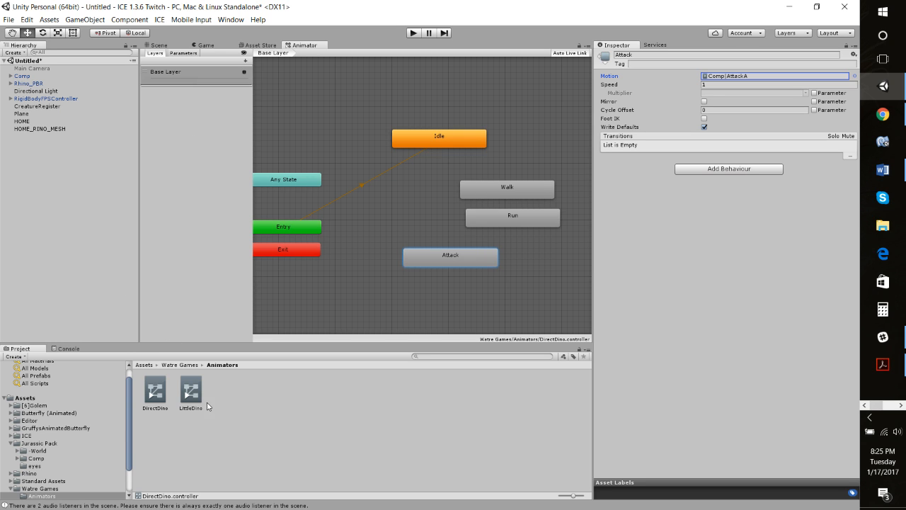
Step: Set DirectDino as the controller of the Comp object's Animator and open the ICE Creature Control Wizard for Comp
{"action": "left_click", "coordinate": [27, 76]}
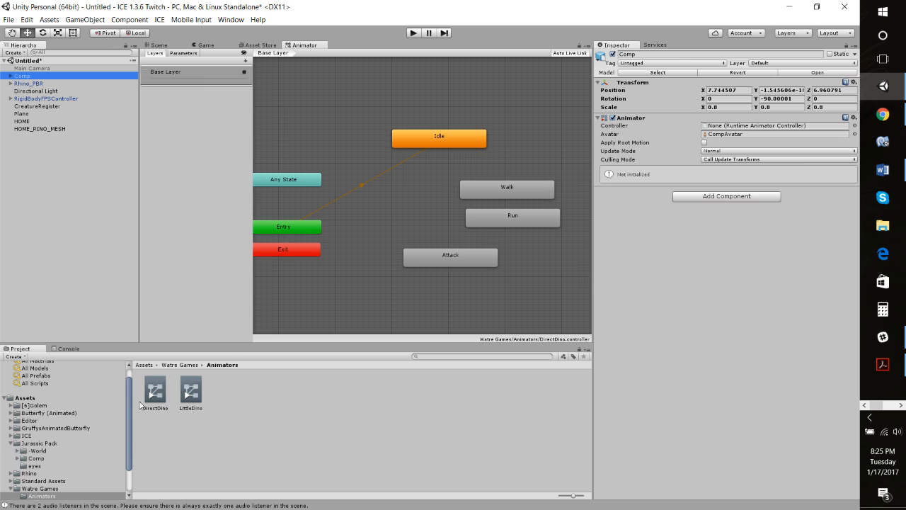
{"action": "left_click_drag", "start_coordinate": [161, 400], "coordinate": [755, 128]}
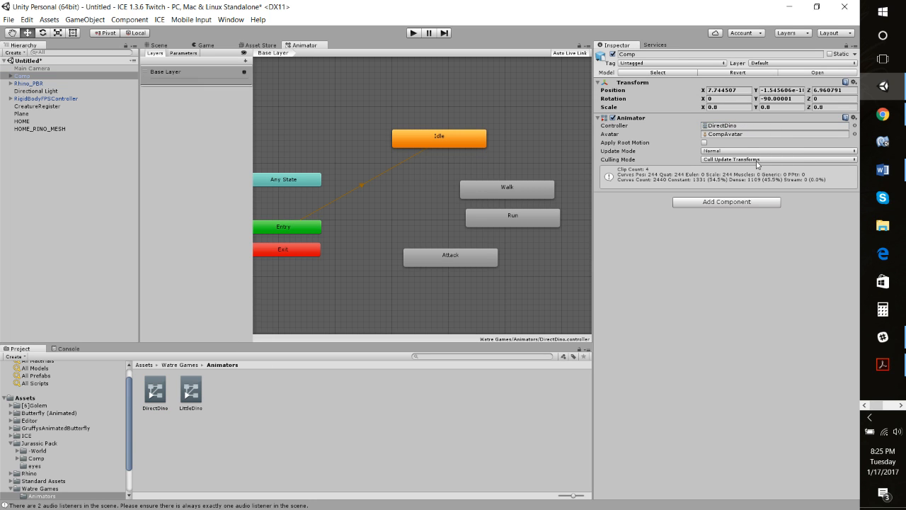
{"action": "left_click", "coordinate": [160, 19]}
{"action": "left_click", "coordinate": [173, 31]}
{"action": "left_click", "coordinate": [159, 20]}
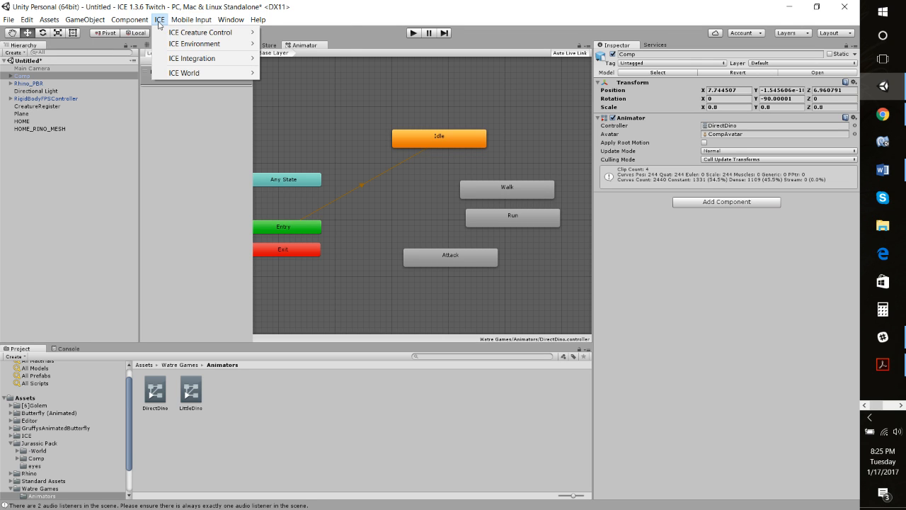
{"action": "mouse_move", "coordinate": [246, 32]}
{"action": "left_click", "coordinate": [286, 47]}
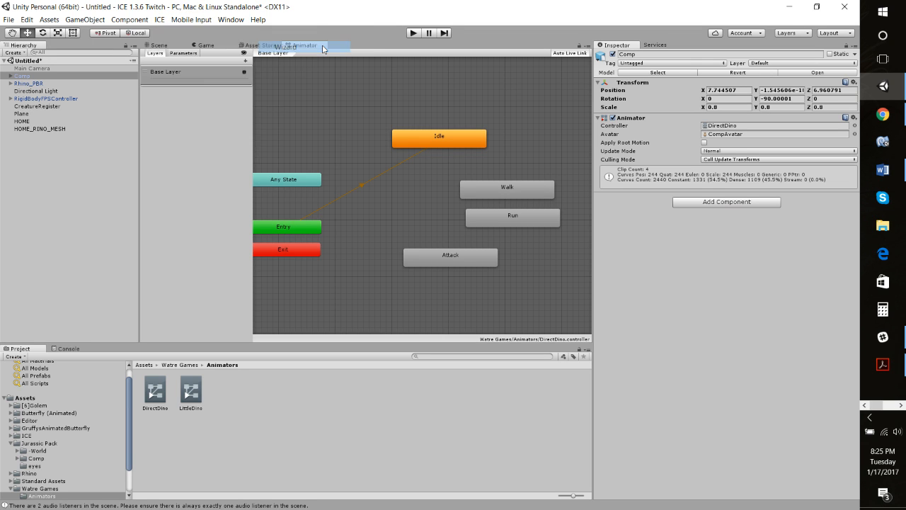
Step: In the wizard's creature section, assign Comp as the creature object with trophic level CARNIVORE and body orientation BIPED
{"action": "left_click", "coordinate": [459, 189]}
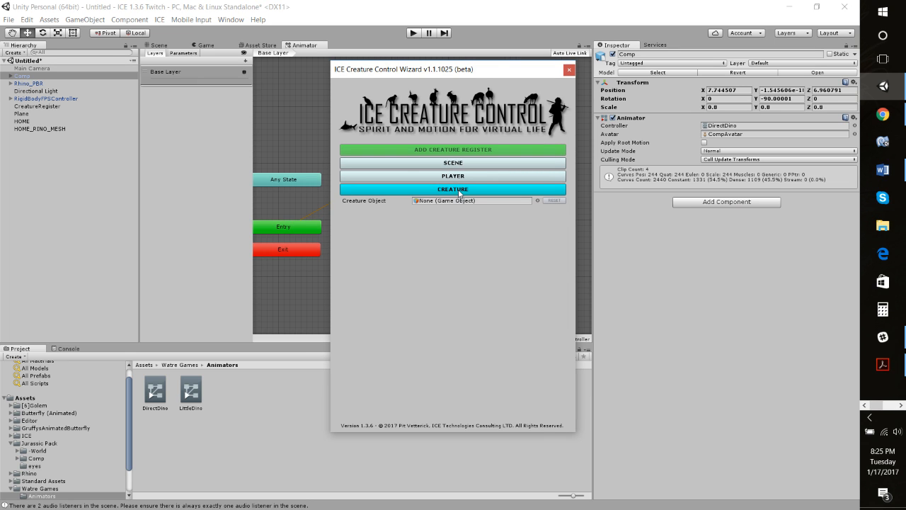
{"action": "left_click_drag", "start_coordinate": [29, 79], "coordinate": [429, 202]}
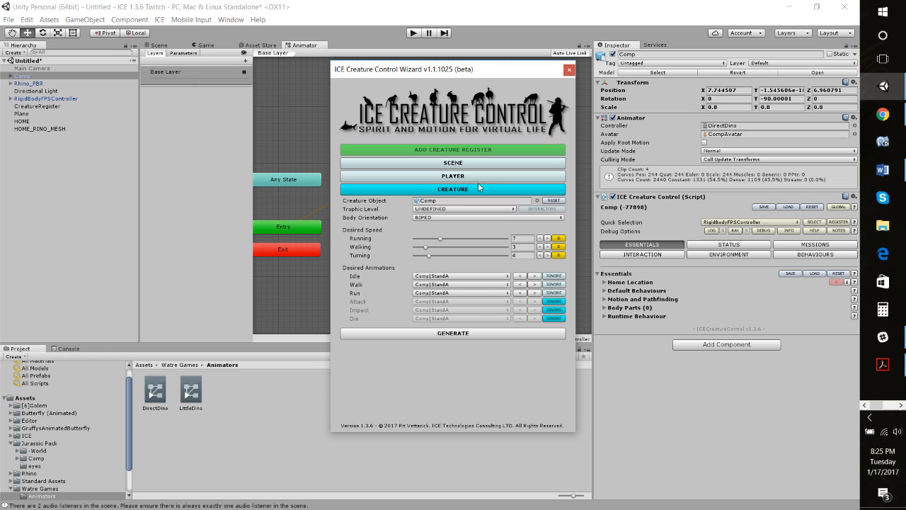
{"action": "left_click", "coordinate": [454, 210]}
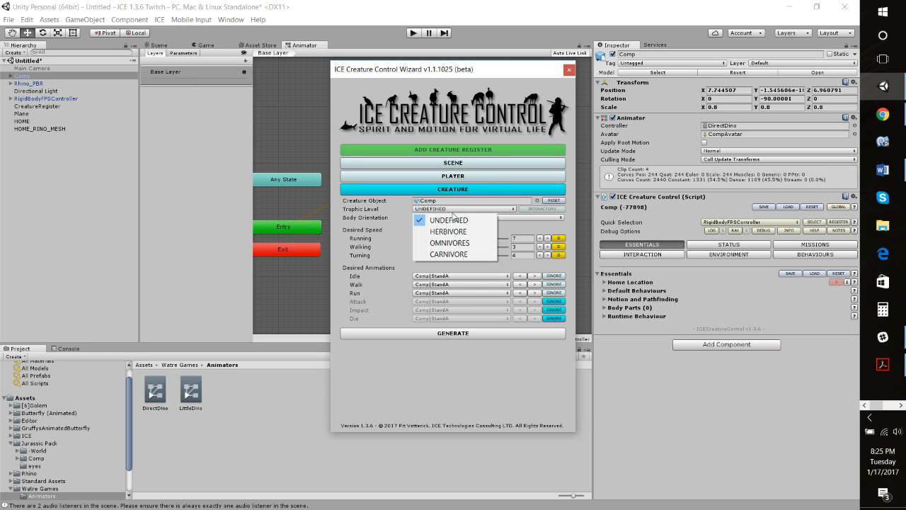
{"action": "left_click", "coordinate": [451, 255]}
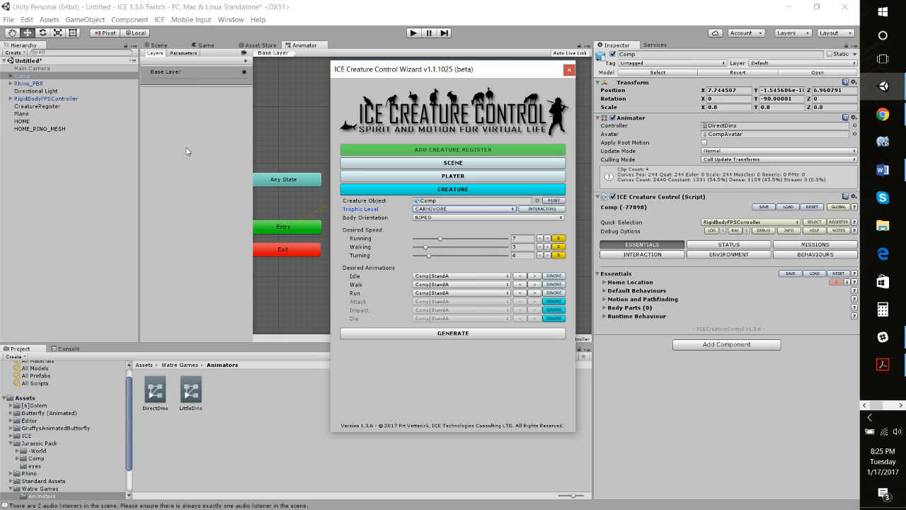
{"action": "left_click", "coordinate": [425, 218]}
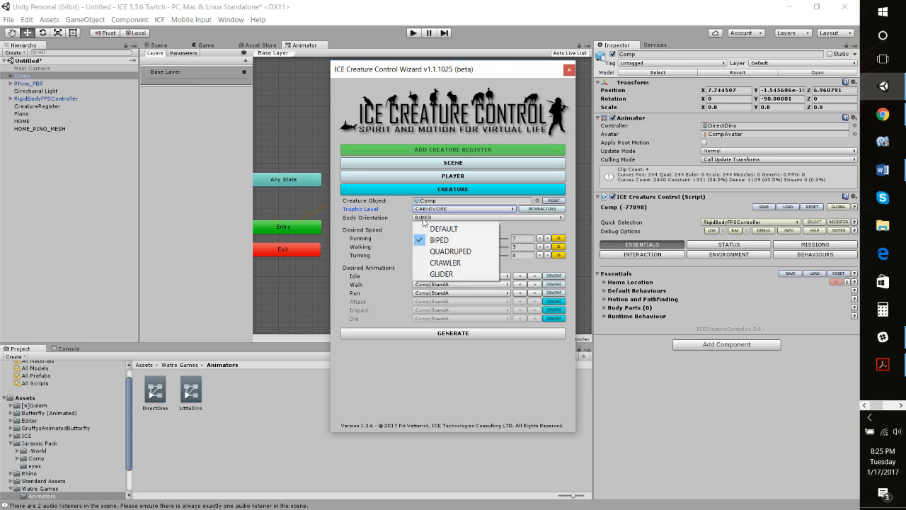
{"action": "left_click", "coordinate": [433, 239]}
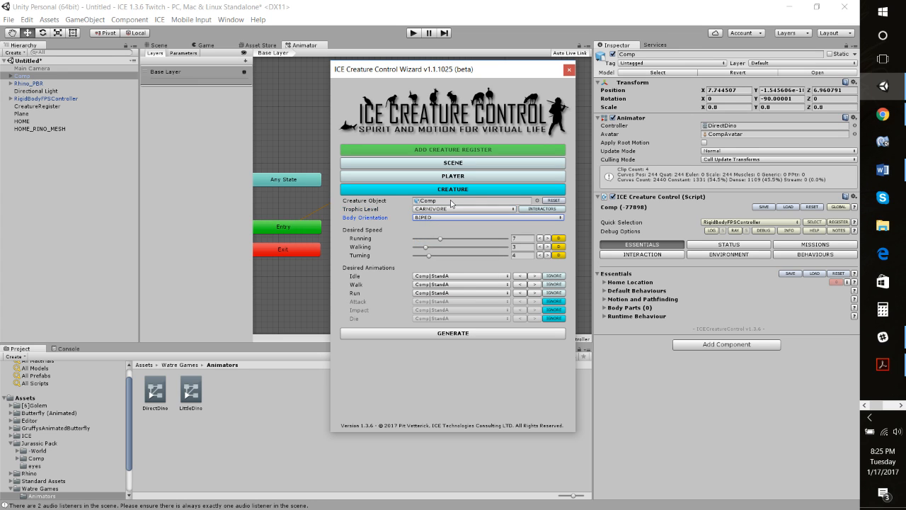
Step: Set the creature's desired animations to Comp|StandA for Idle, Comp|Walk for Walk and Comp|Run for Run
{"action": "left_click", "coordinate": [463, 276]}
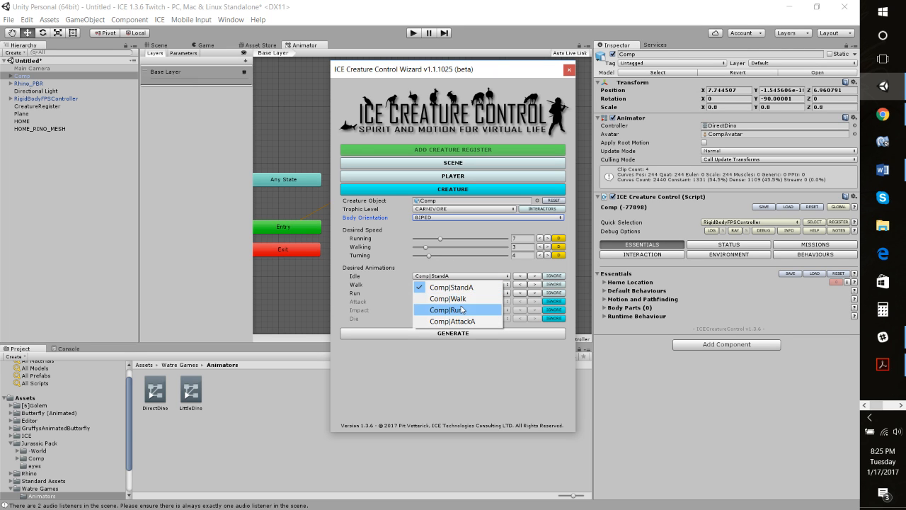
{"action": "left_click", "coordinate": [441, 287]}
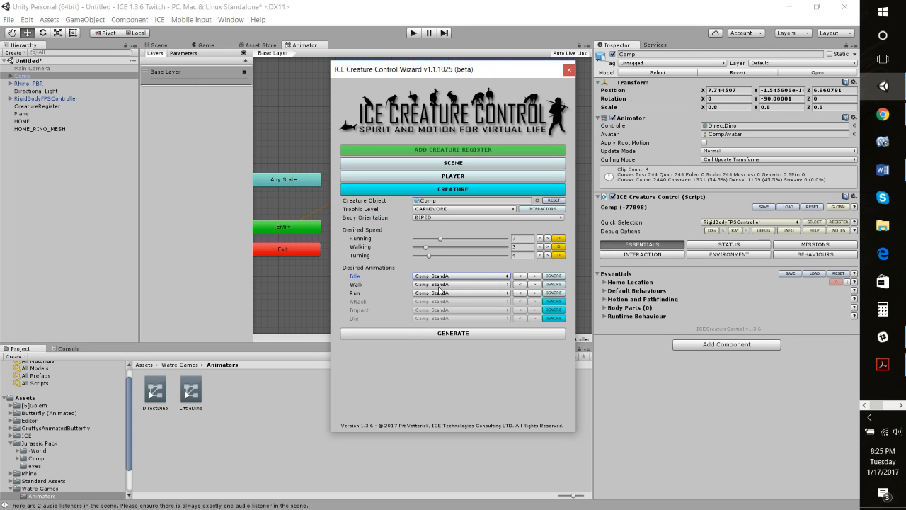
{"action": "left_click", "coordinate": [441, 290]}
{"action": "left_click", "coordinate": [442, 305]}
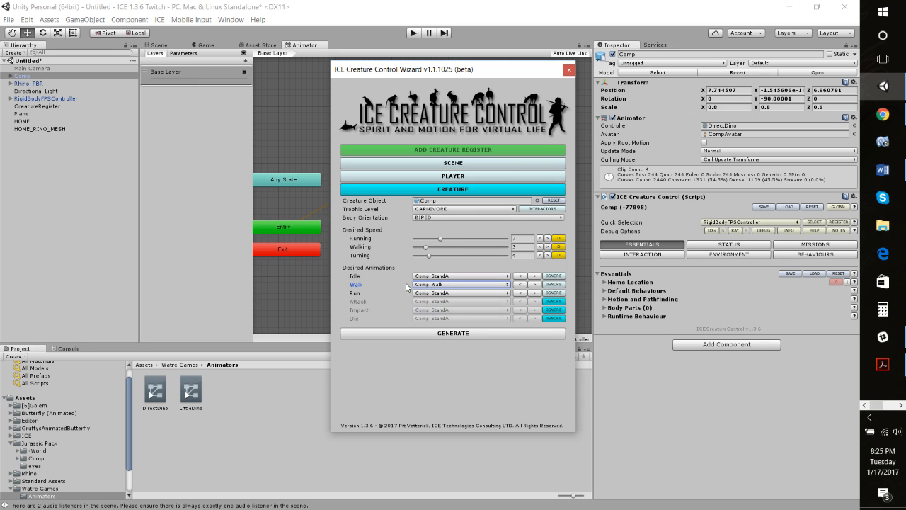
{"action": "left_click", "coordinate": [436, 293]}
{"action": "left_click", "coordinate": [442, 322]}
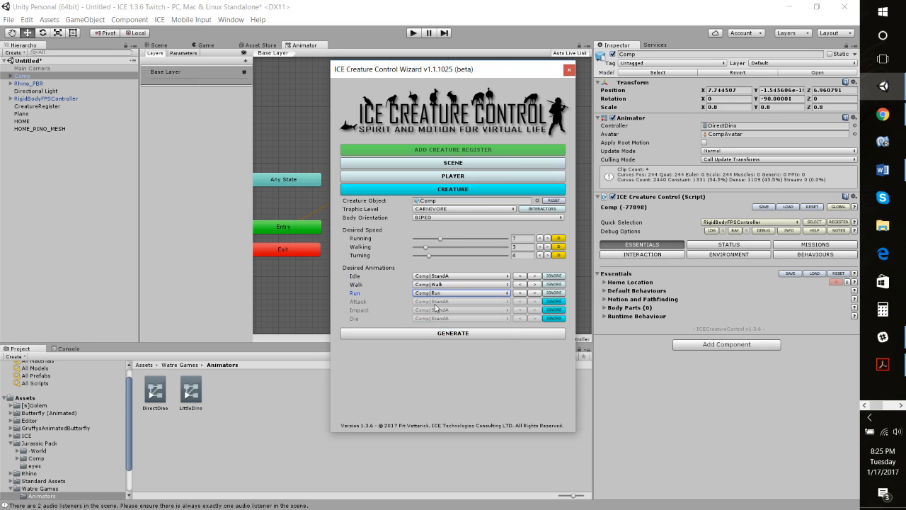
Step: Enable the Attack animation with Comp|AttackA, generate the creature settings and close the wizard
{"action": "left_click", "coordinate": [555, 302]}
{"action": "left_click", "coordinate": [468, 303]}
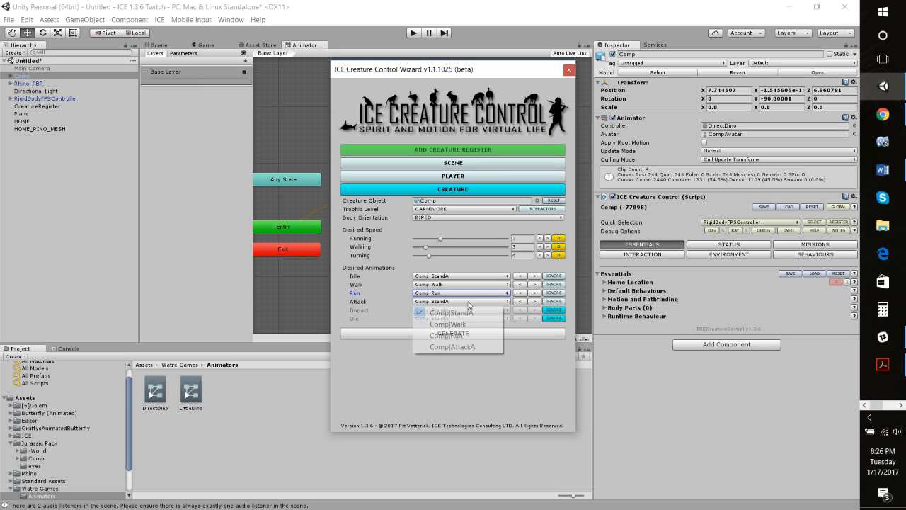
{"action": "left_click", "coordinate": [467, 346]}
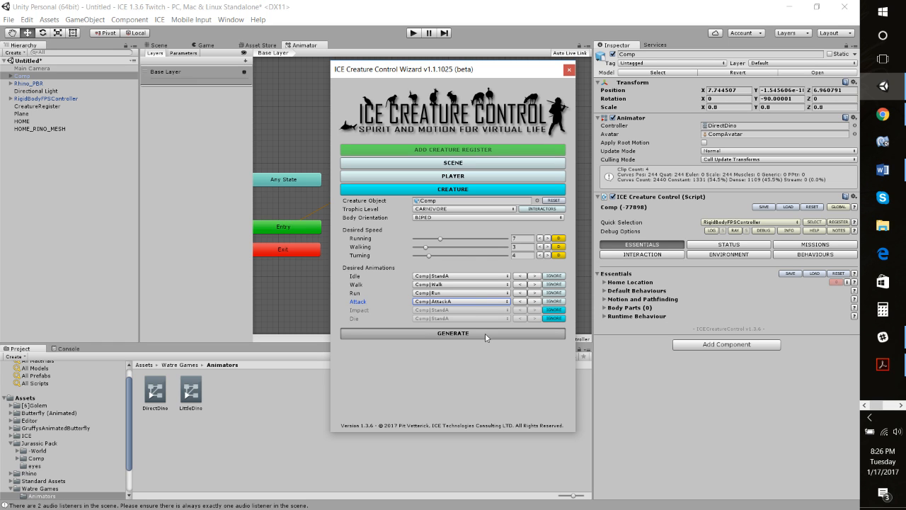
{"action": "left_click", "coordinate": [486, 337]}
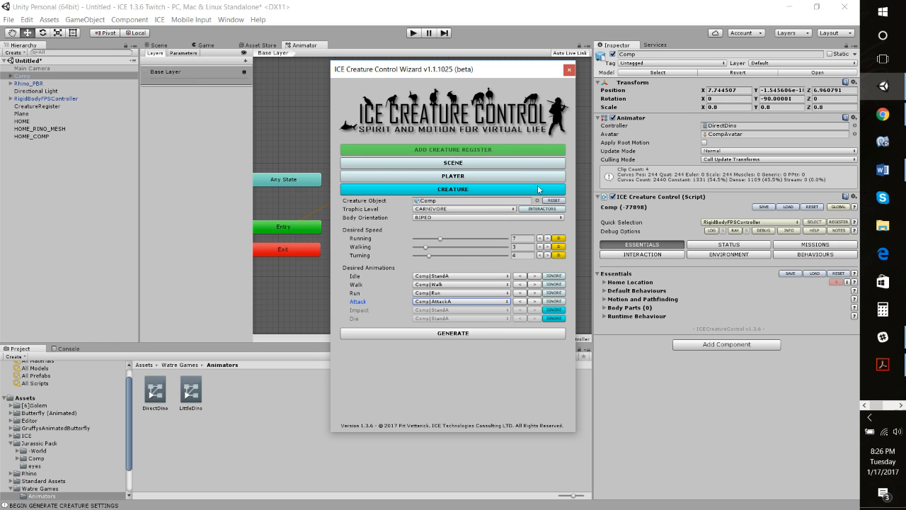
{"action": "left_click", "coordinate": [569, 70]}
Step: Frame the Comp dinosaur in the Scene view and orbit to a close side view of it
{"action": "left_click", "coordinate": [158, 45]}
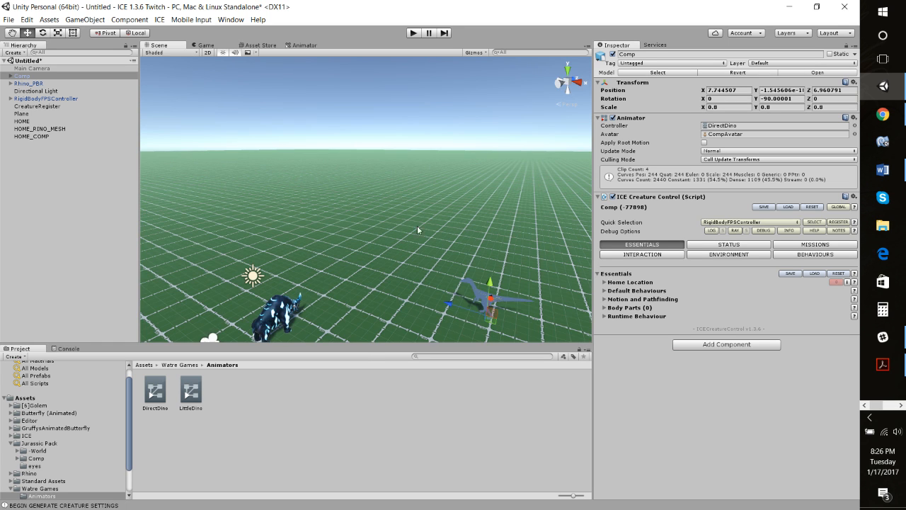
{"action": "key", "text": "f"}
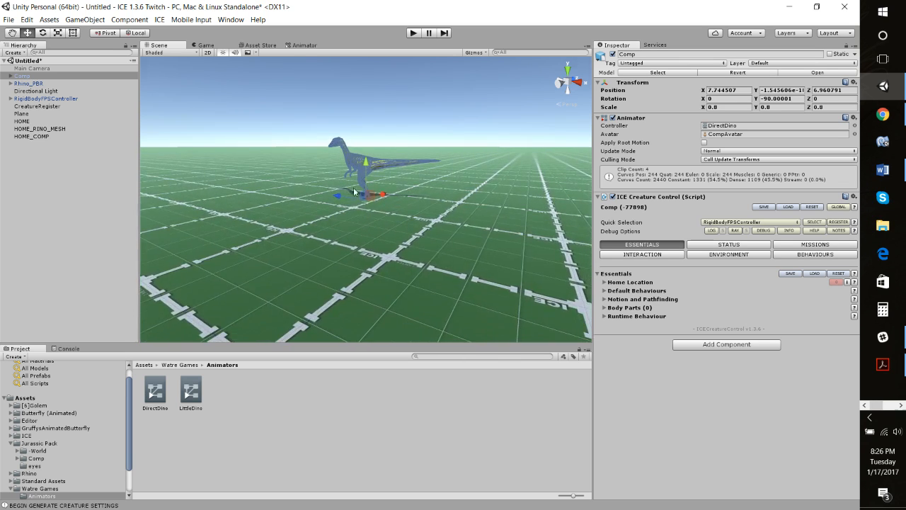
{"action": "left_click_drag", "start_coordinate": [362, 225], "coordinate": [486, 175], "text": "alt"}
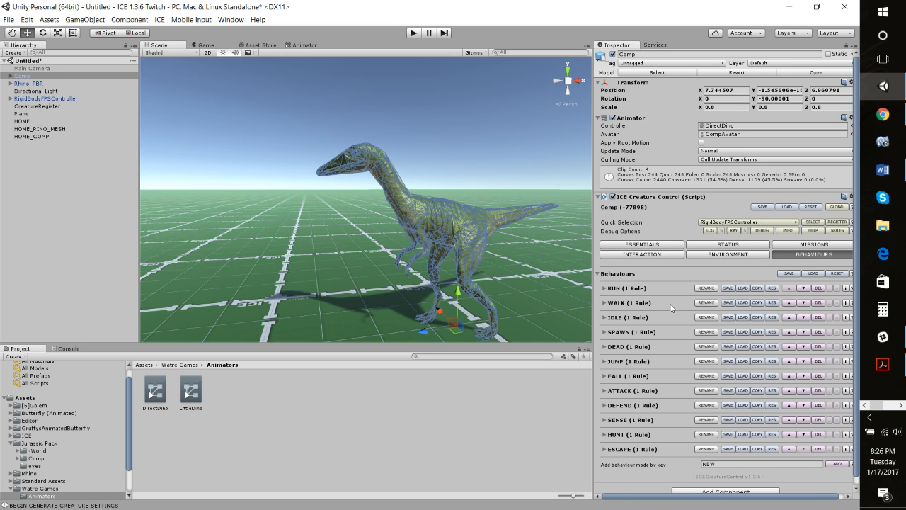
Step: Examine the animation and movement settings of Comp's RUN, WALK and IDLE behaviours
{"action": "left_click", "coordinate": [606, 289]}
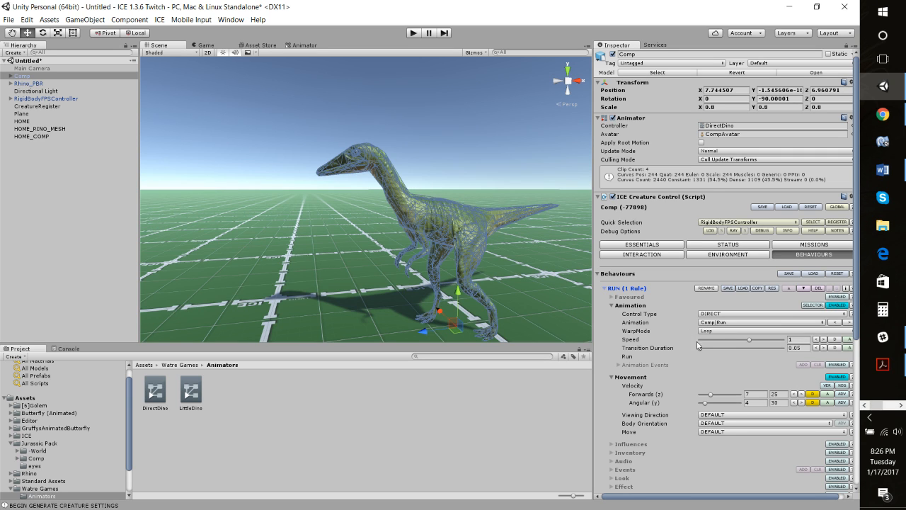
{"action": "scroll", "coordinate": [725, 326], "scroll_direction": "down", "scroll_amount": 2}
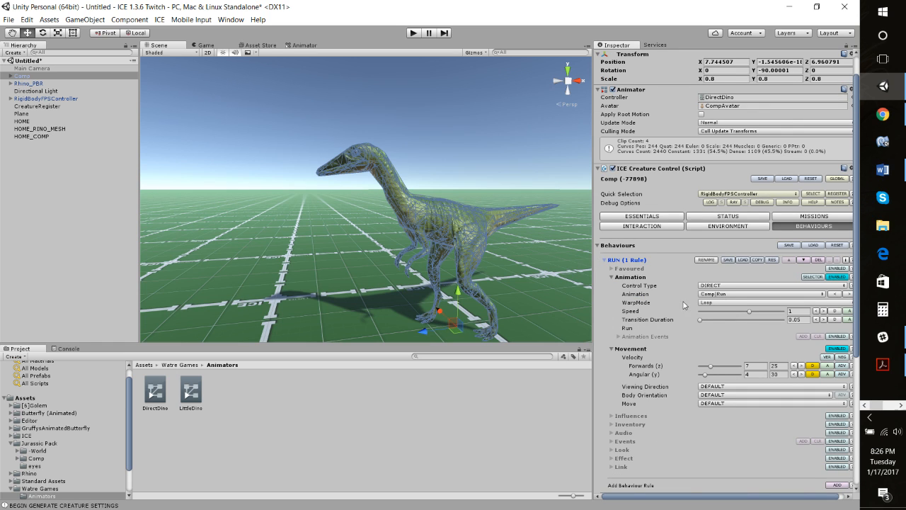
{"action": "scroll", "coordinate": [707, 322], "scroll_direction": "down", "scroll_amount": 2}
{"action": "scroll", "coordinate": [706, 325], "scroll_direction": "down", "scroll_amount": 6}
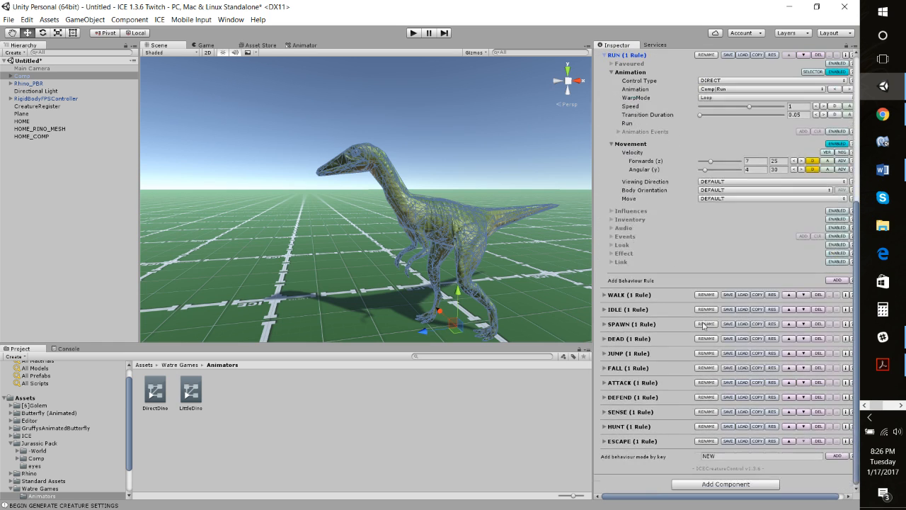
{"action": "left_click", "coordinate": [605, 295]}
{"action": "scroll", "coordinate": [748, 328], "scroll_direction": "down", "scroll_amount": 8}
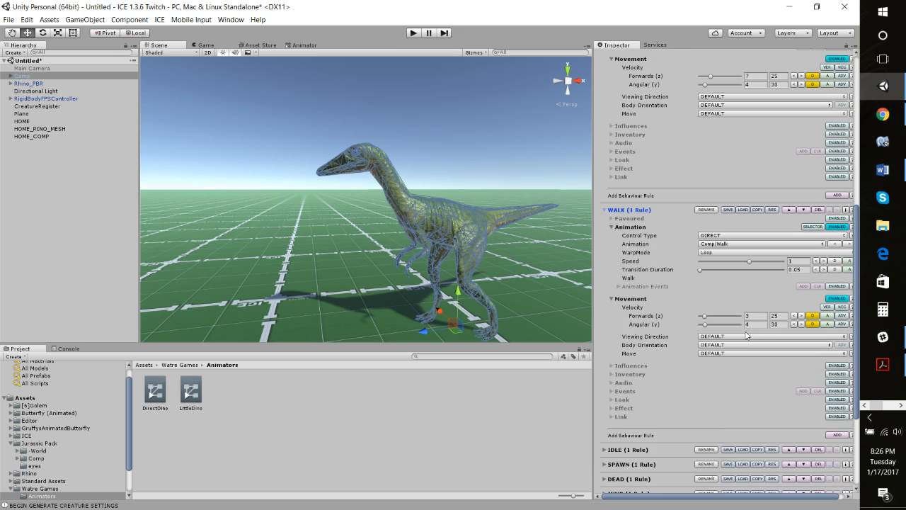
{"action": "left_click", "coordinate": [607, 310]}
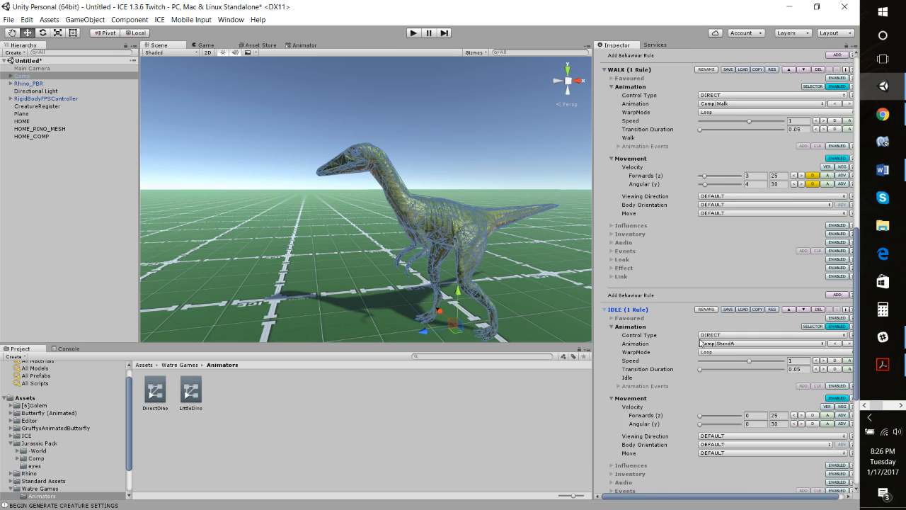
{"action": "scroll", "coordinate": [702, 344], "scroll_direction": "down", "scroll_amount": 6}
{"action": "scroll", "coordinate": [643, 385], "scroll_direction": "down", "scroll_amount": 8}
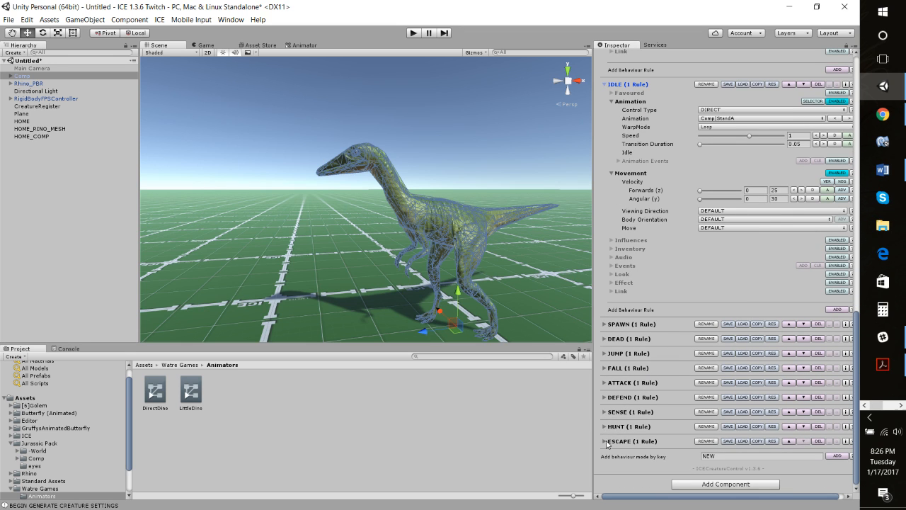
Step: Check which animations are assigned to Comp's HUNT, SENSE and ATTACK behaviours
{"action": "left_click", "coordinate": [606, 426]}
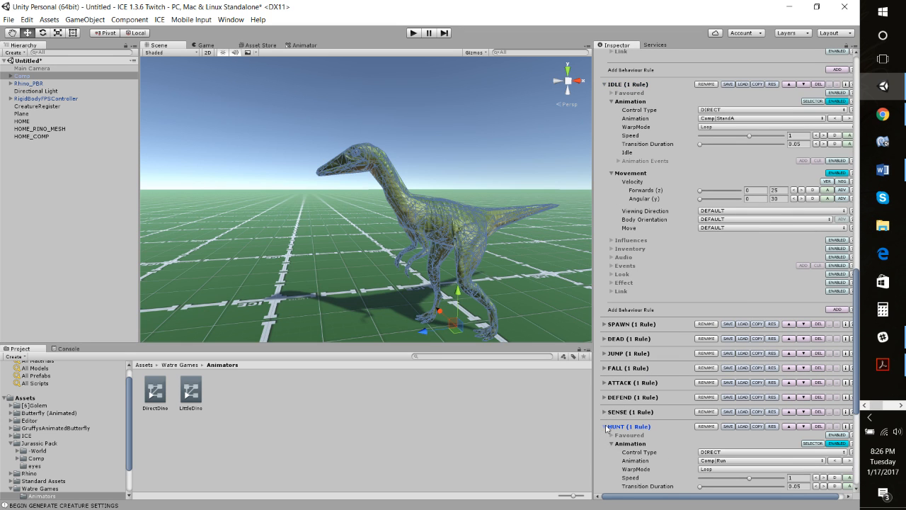
{"action": "left_click", "coordinate": [609, 414]}
{"action": "left_click", "coordinate": [604, 411]}
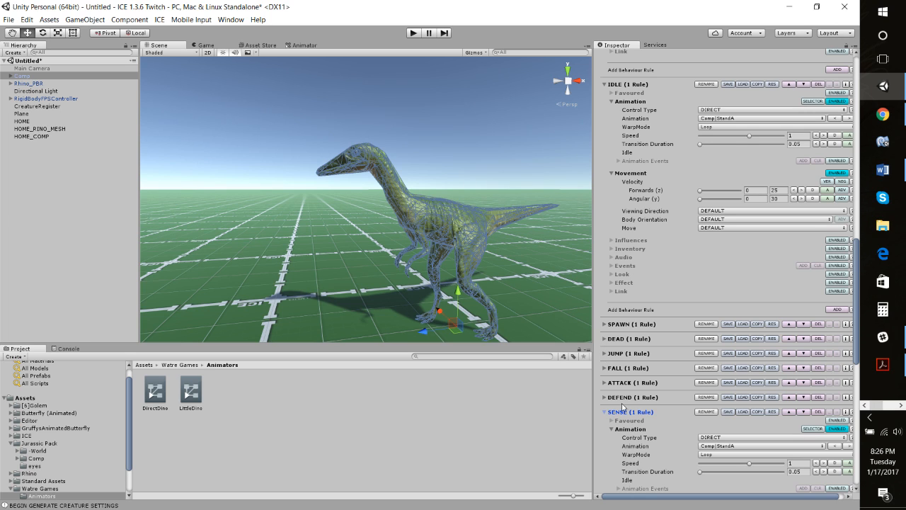
{"action": "left_click", "coordinate": [605, 383]}
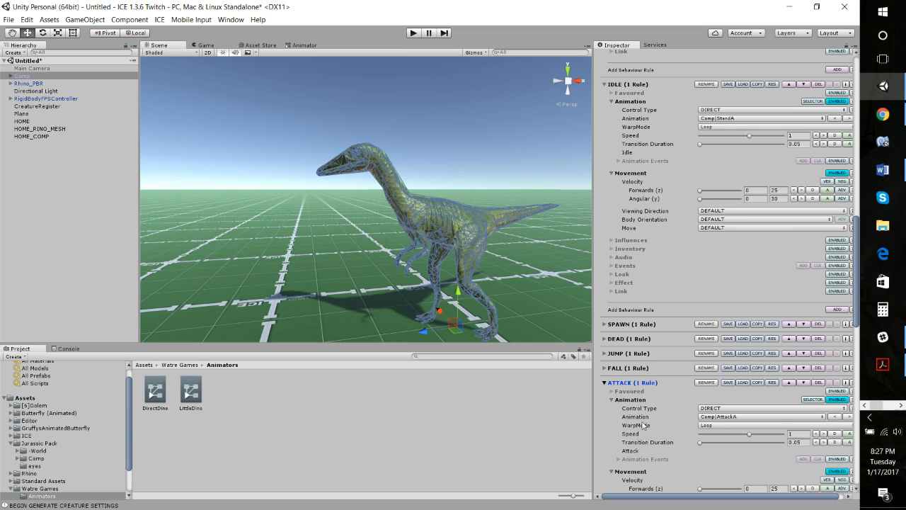
Step: Collapse all of Comp's expanded behaviour entries and widen the Inspector
{"action": "left_click", "coordinate": [604, 382]}
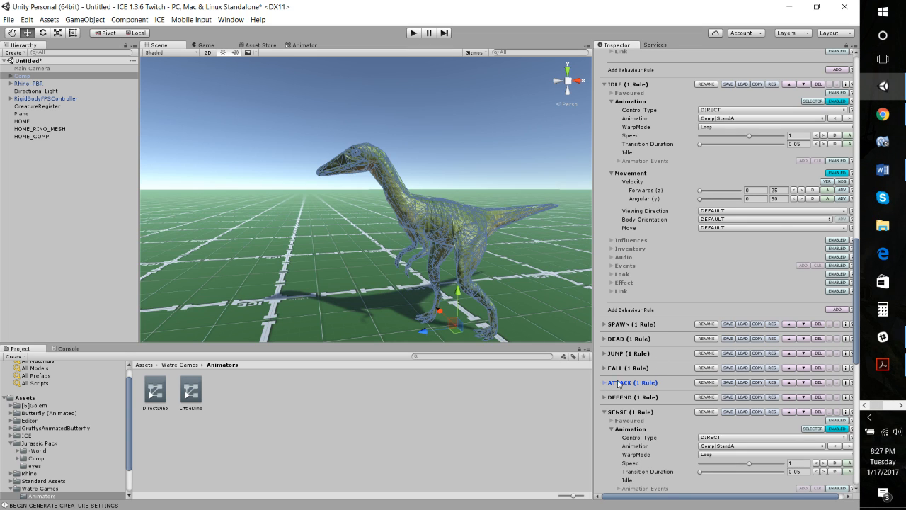
{"action": "left_click", "coordinate": [605, 412]}
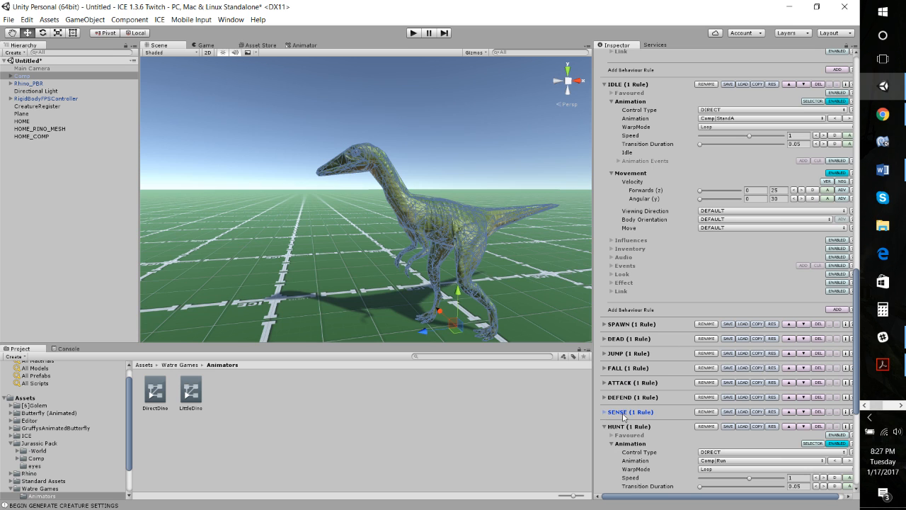
{"action": "left_click", "coordinate": [603, 426]}
{"action": "scroll", "coordinate": [616, 333], "scroll_direction": "up", "scroll_amount": 5}
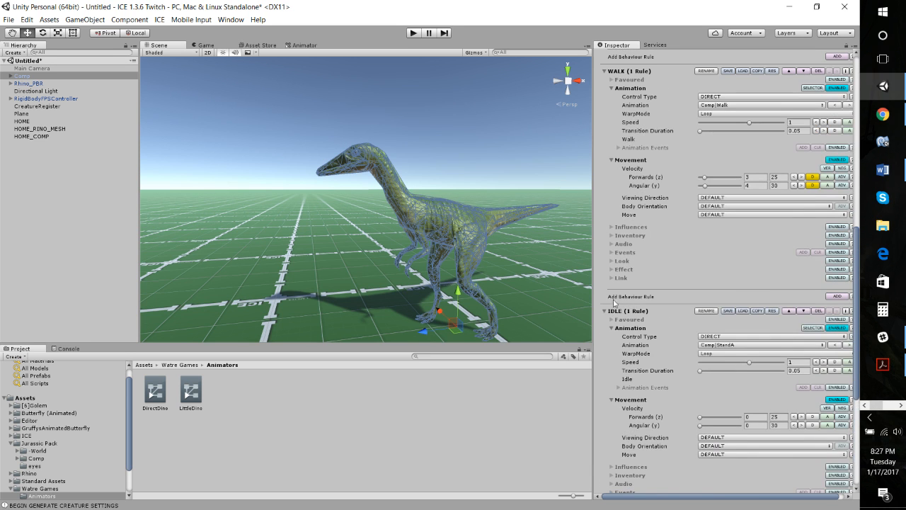
{"action": "left_click", "coordinate": [605, 311]}
{"action": "scroll", "coordinate": [608, 268], "scroll_direction": "up", "scroll_amount": 6}
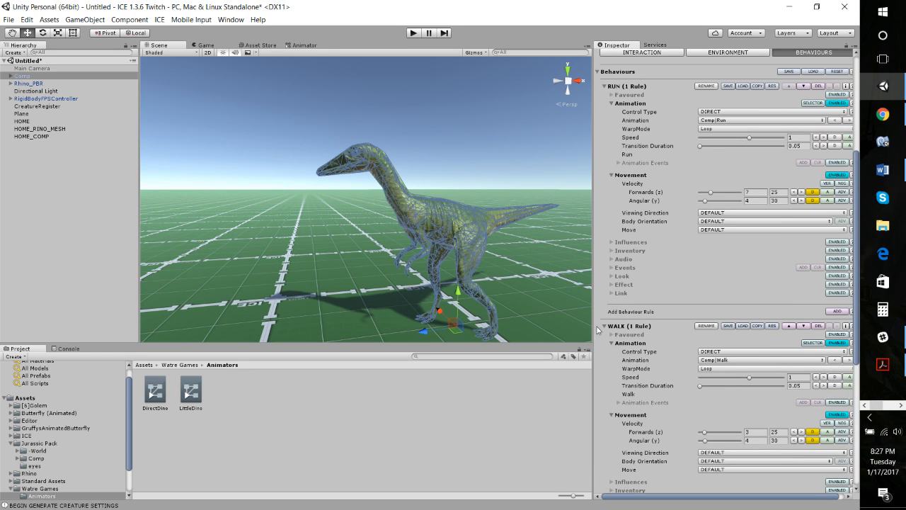
{"action": "left_click", "coordinate": [604, 328]}
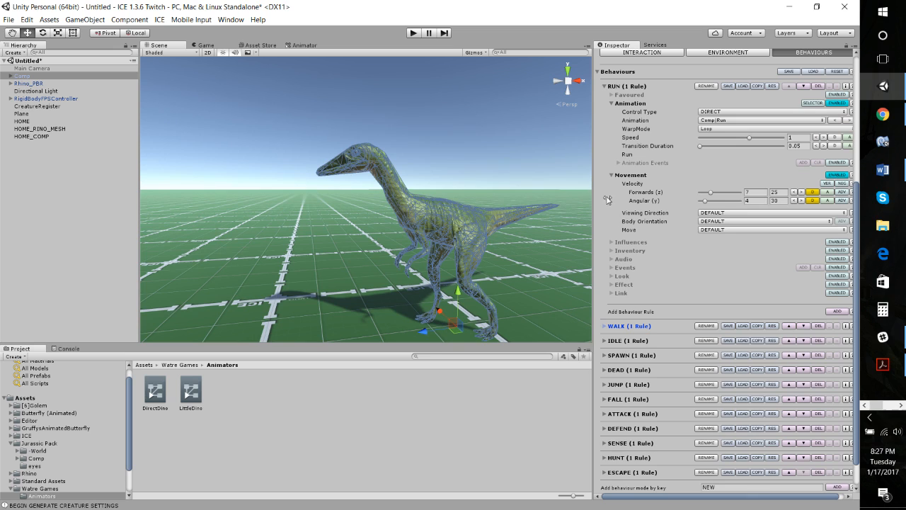
{"action": "left_click", "coordinate": [606, 85]}
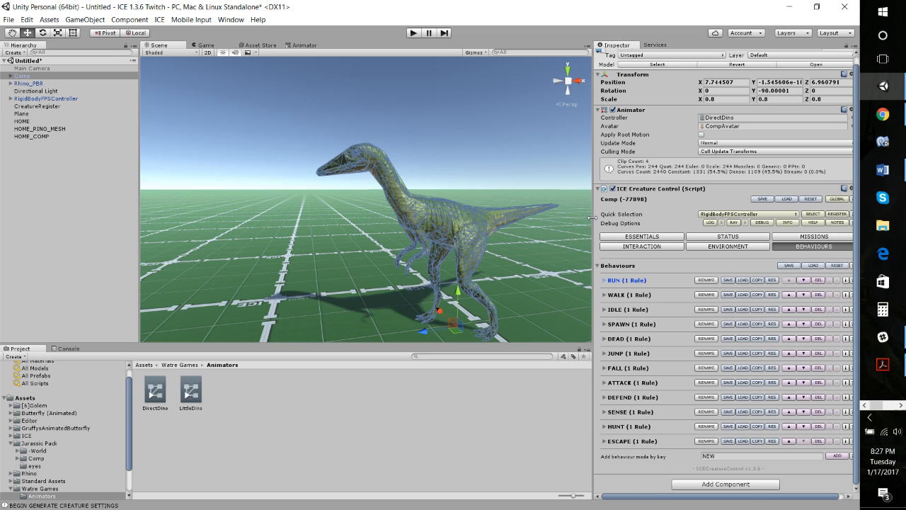
{"action": "left_click_drag", "start_coordinate": [592, 218], "coordinate": [564, 219]}
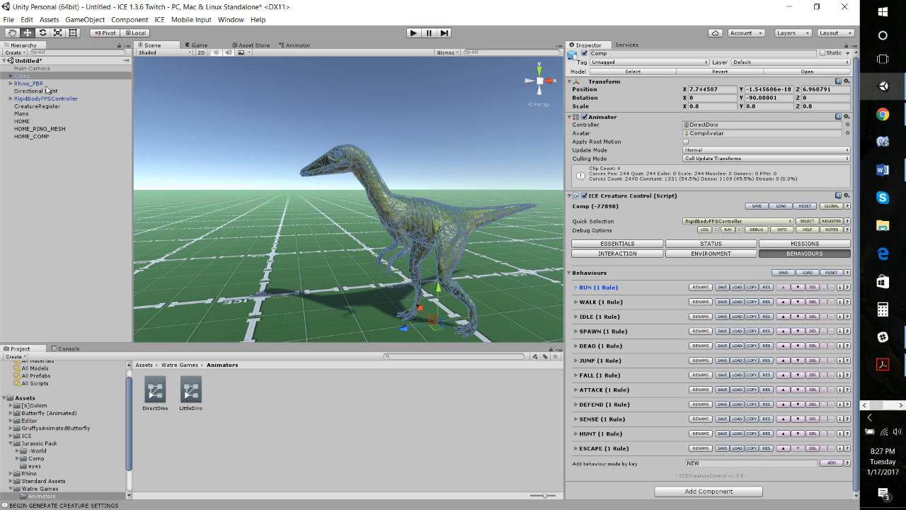
Step: Expand Comp's bone hierarchy from root through the spine chain down to the children of spine5
{"action": "left_click", "coordinate": [11, 76]}
{"action": "left_click", "coordinate": [21, 83]}
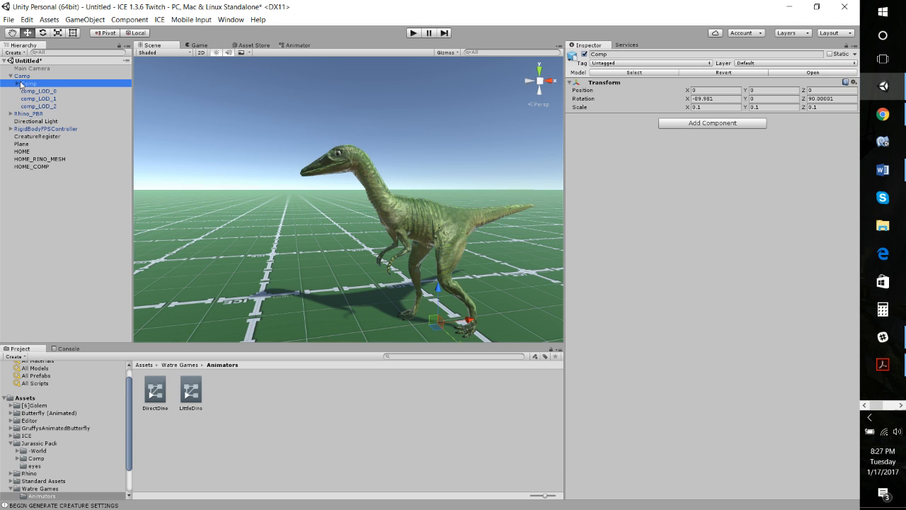
{"action": "left_click", "coordinate": [17, 83]}
{"action": "left_click", "coordinate": [24, 91]}
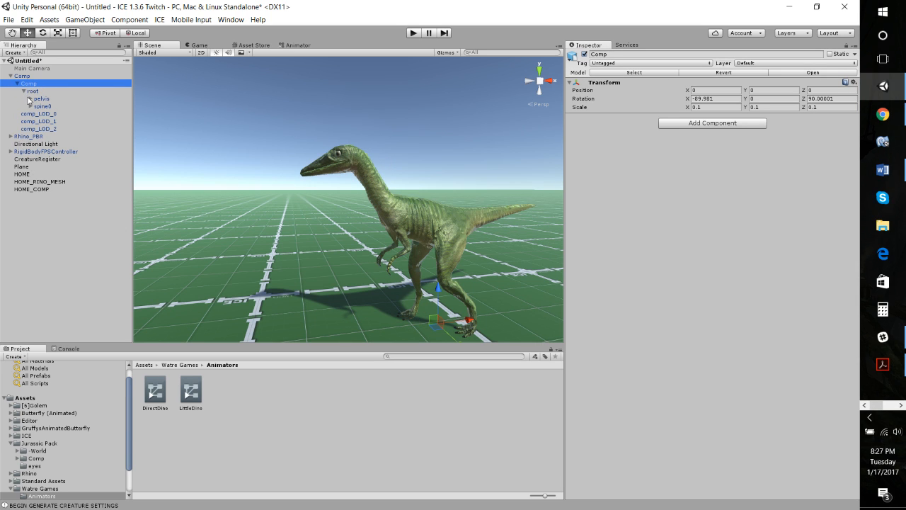
{"action": "left_click", "coordinate": [30, 106]}
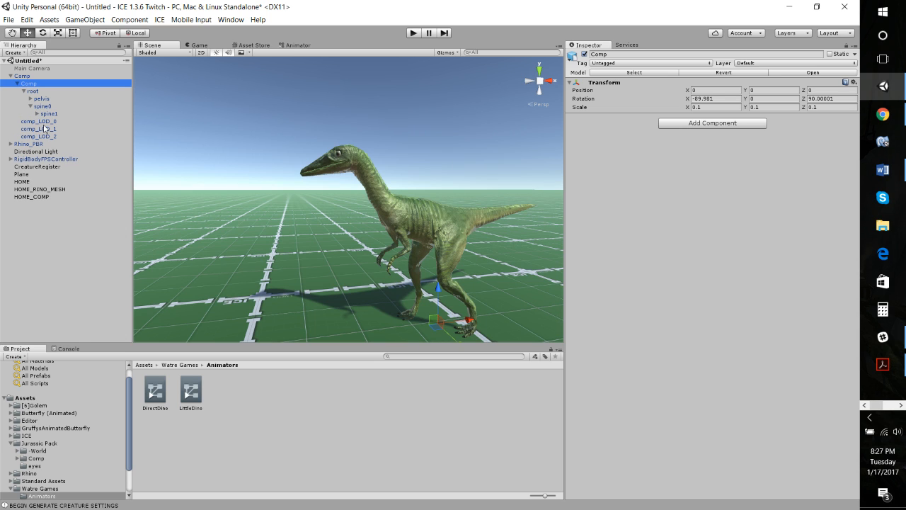
{"action": "left_click", "coordinate": [37, 114]}
{"action": "left_click", "coordinate": [45, 121]}
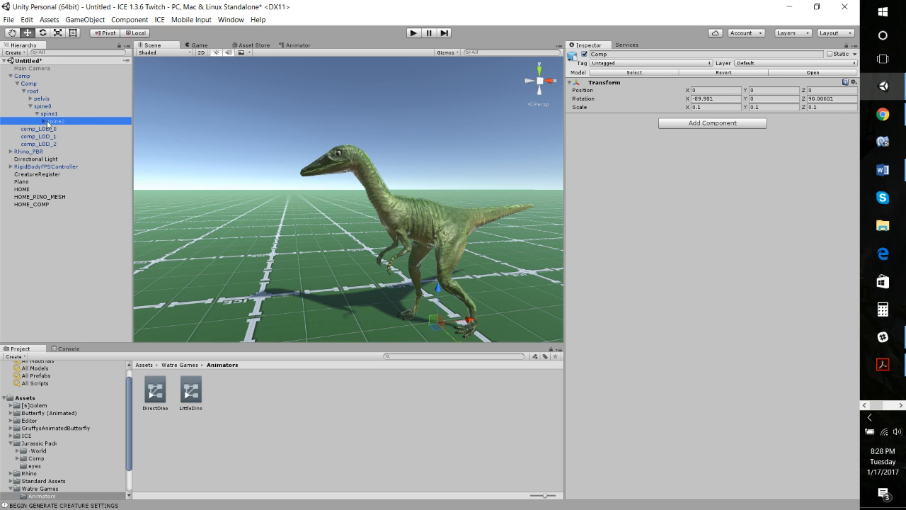
{"action": "left_click", "coordinate": [44, 121]}
{"action": "left_click", "coordinate": [50, 144]}
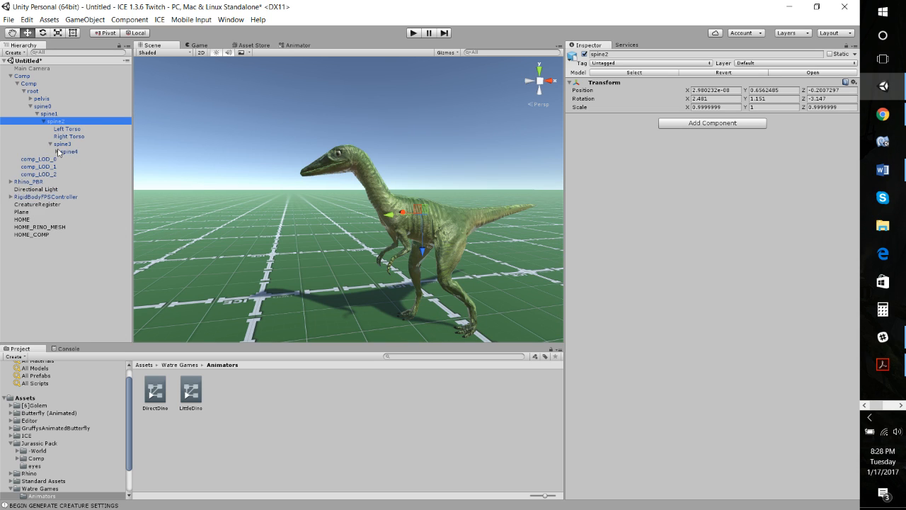
{"action": "left_click", "coordinate": [56, 152]}
{"action": "left_click", "coordinate": [64, 159]}
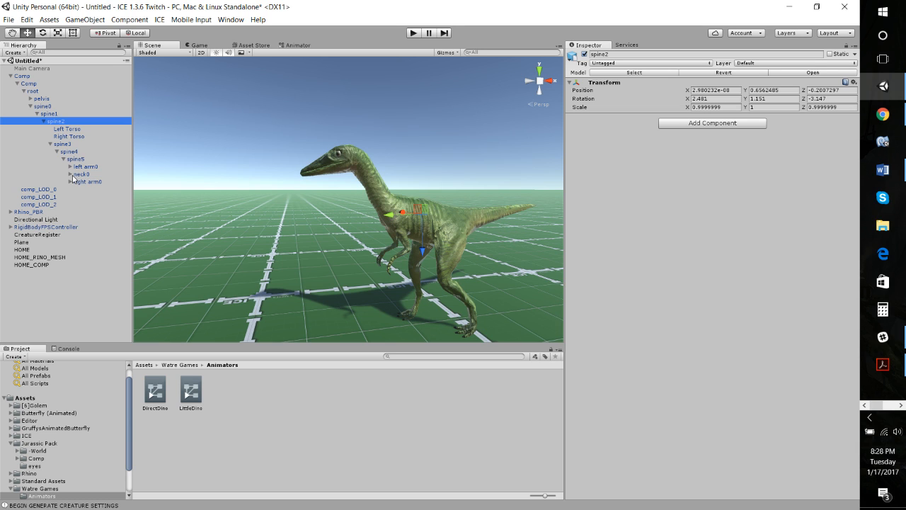
Step: Expand the neck bones down to the head and select the jaw0 bone
{"action": "left_click", "coordinate": [70, 174]}
{"action": "left_click", "coordinate": [77, 182]}
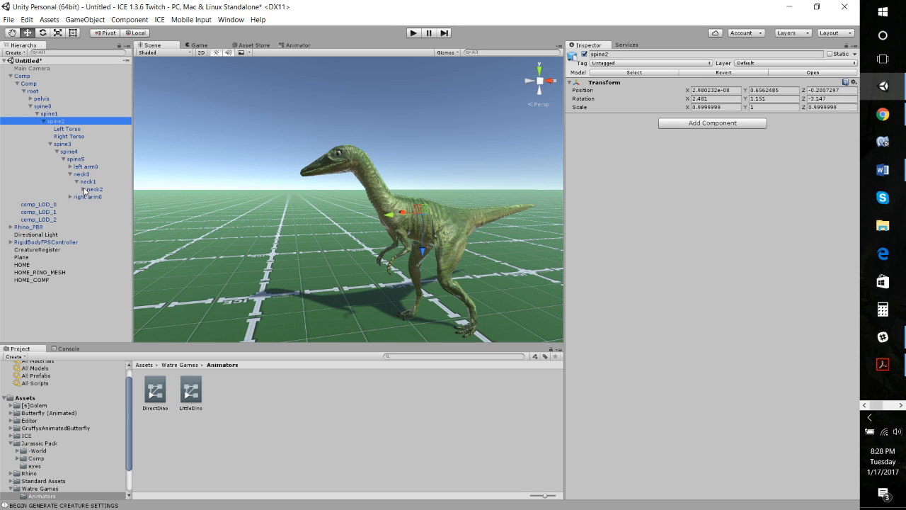
{"action": "left_click", "coordinate": [84, 189]}
{"action": "left_click", "coordinate": [90, 197]}
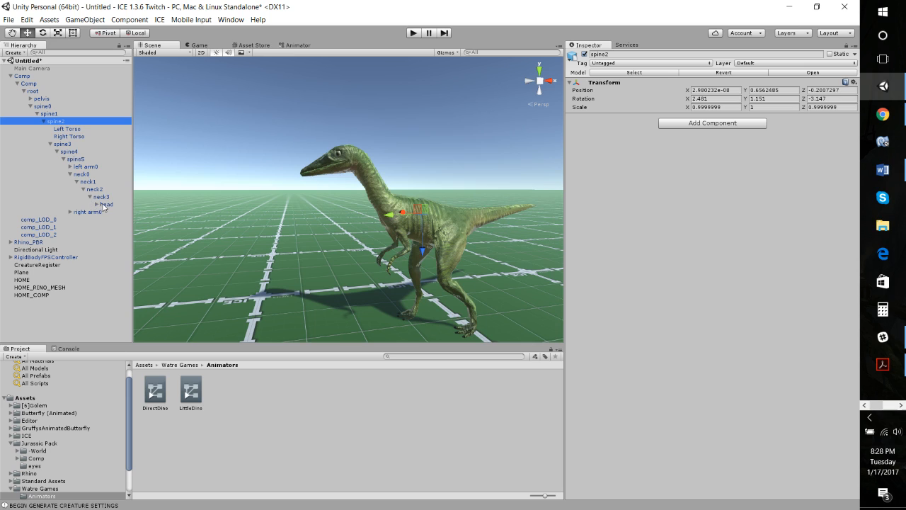
{"action": "left_click", "coordinate": [94, 206]}
{"action": "left_click", "coordinate": [96, 205]}
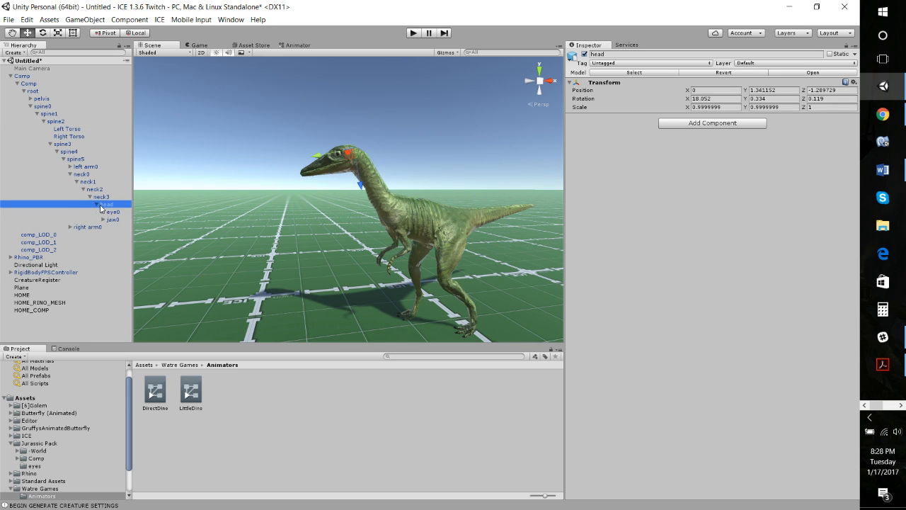
{"action": "left_click", "coordinate": [112, 219]}
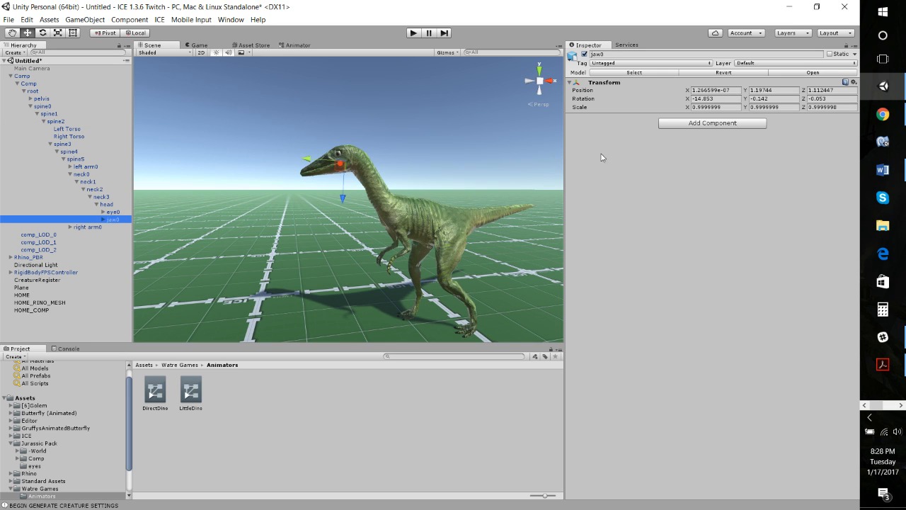
Step: Add an ICE Creature Body Part component to jaw0 and enable its Impact settings
{"action": "left_click", "coordinate": [690, 128]}
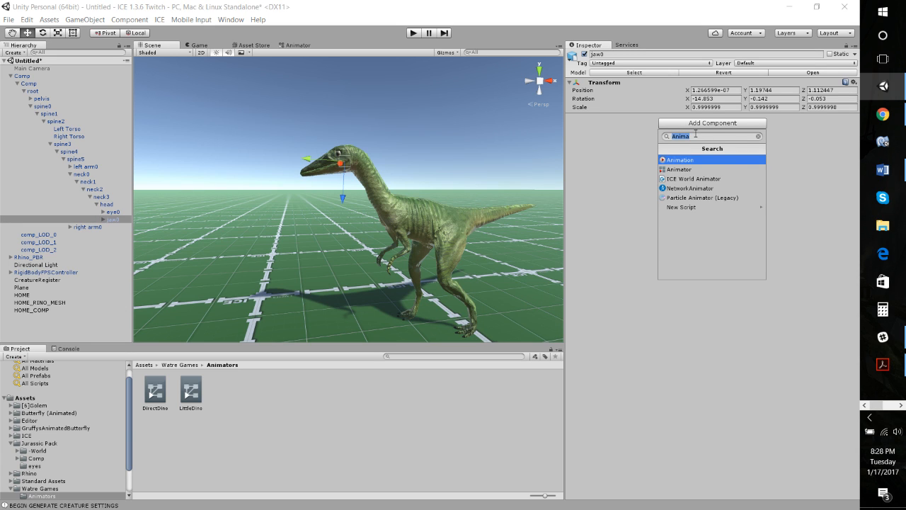
{"action": "type", "text": "ICE"}
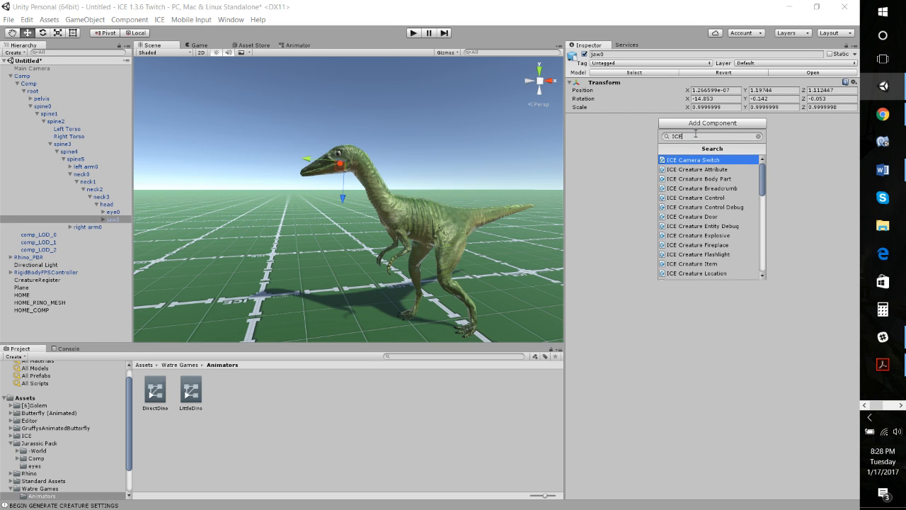
{"action": "left_click", "coordinate": [703, 181]}
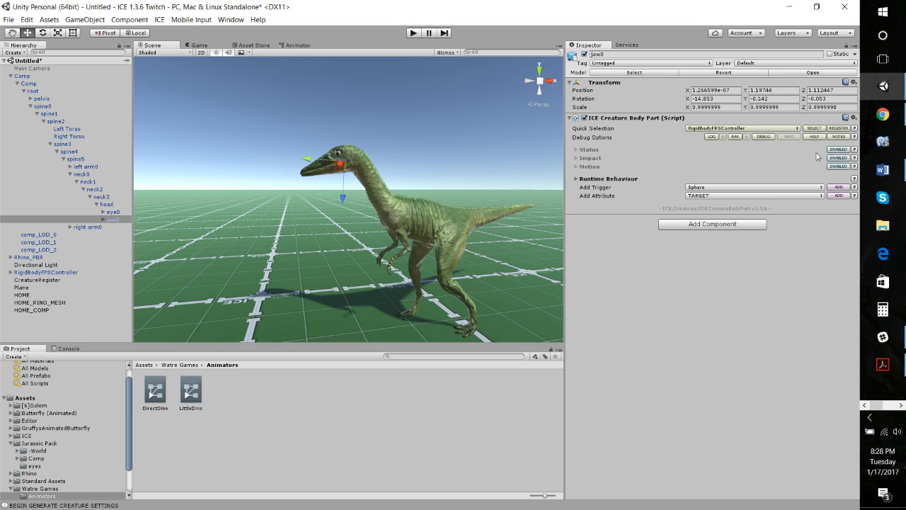
{"action": "left_click", "coordinate": [838, 157]}
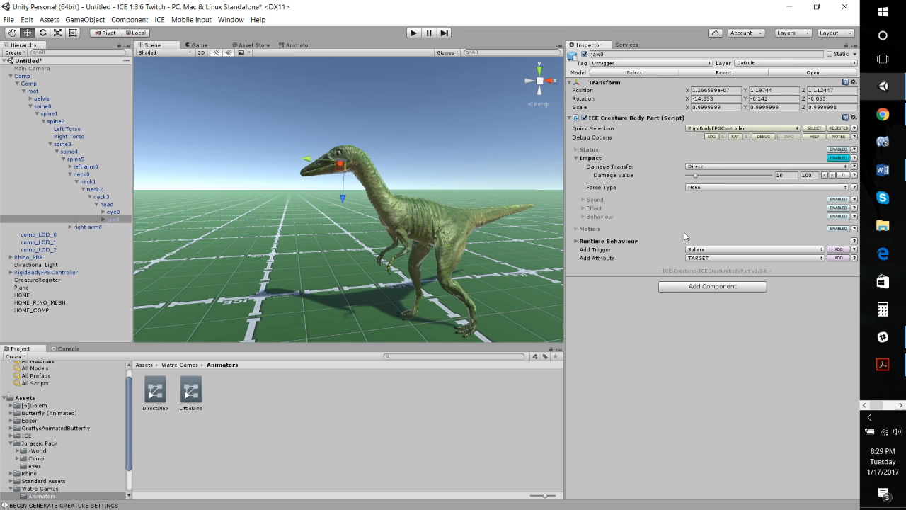
Step: Add a Box trigger to jaw0 through its body part's runtime behaviour settings
{"action": "left_click", "coordinate": [695, 250]}
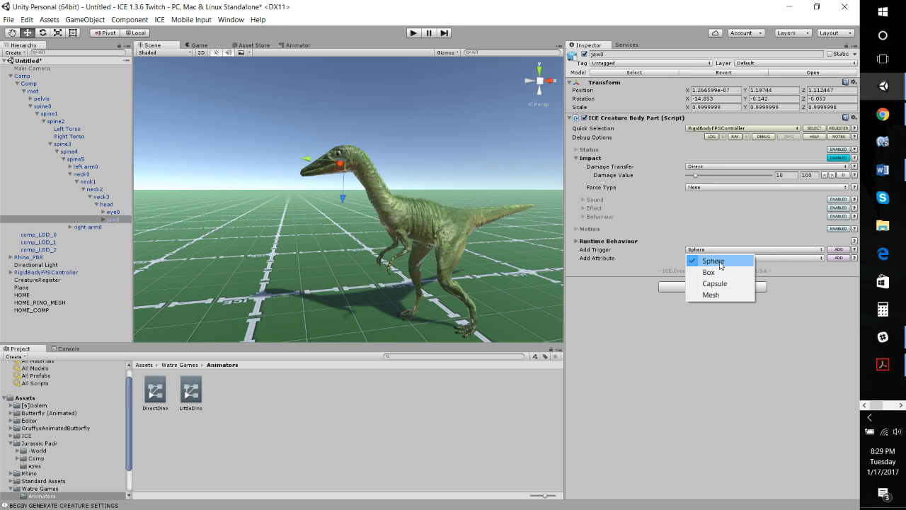
{"action": "left_click", "coordinate": [716, 273]}
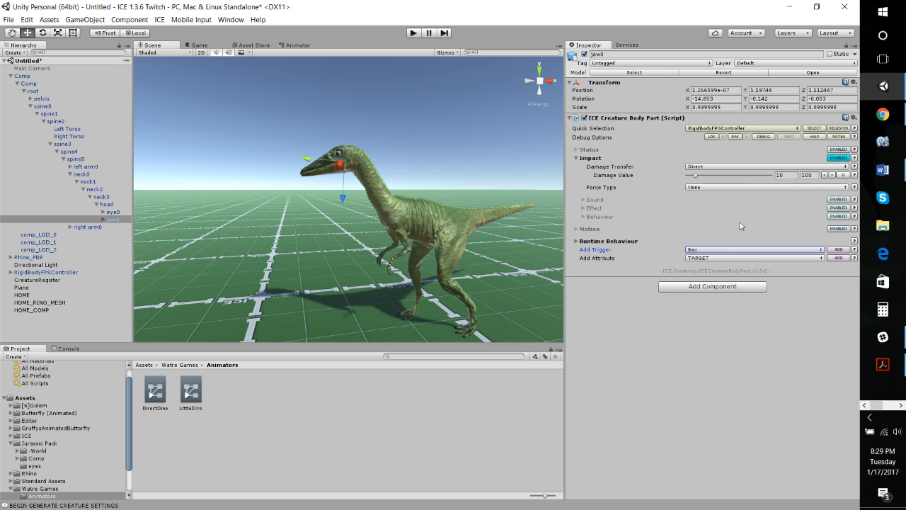
{"action": "left_click", "coordinate": [838, 249]}
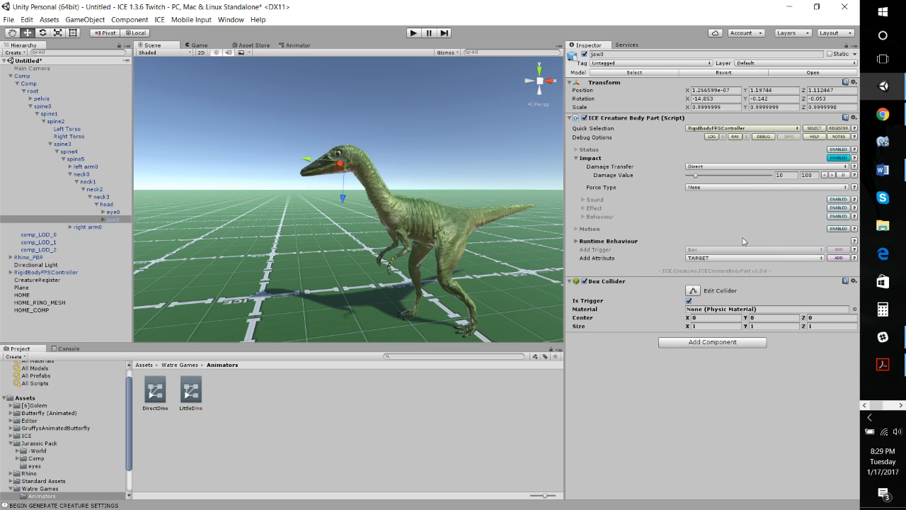
Step: Reshape jaw0's Box Collider around the dinosaur's snout to a size of about 4.15 in Y and 1.84 in Z
{"action": "left_click", "coordinate": [693, 291]}
{"action": "right_click_drag", "start_coordinate": [422, 164], "coordinate": [444, 152]}
{"action": "key", "text": "w"}
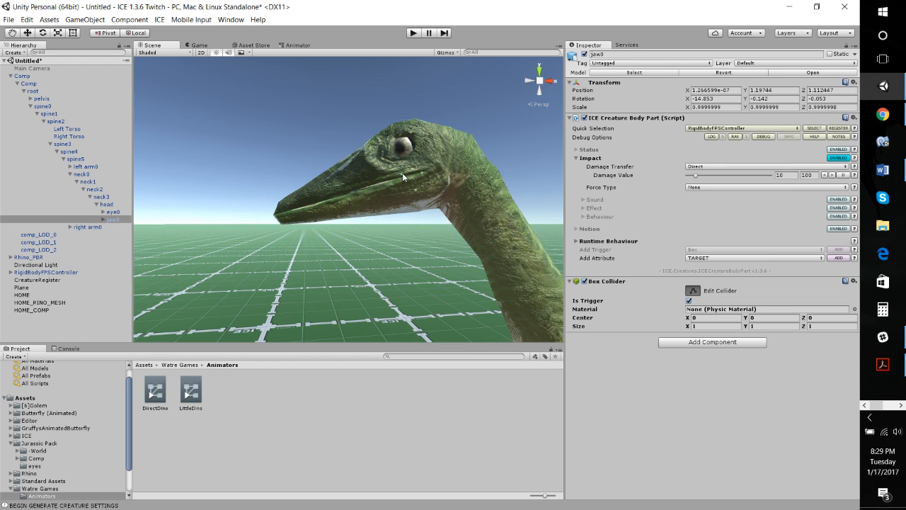
{"action": "left_click_drag", "start_coordinate": [404, 177], "coordinate": [364, 214]}
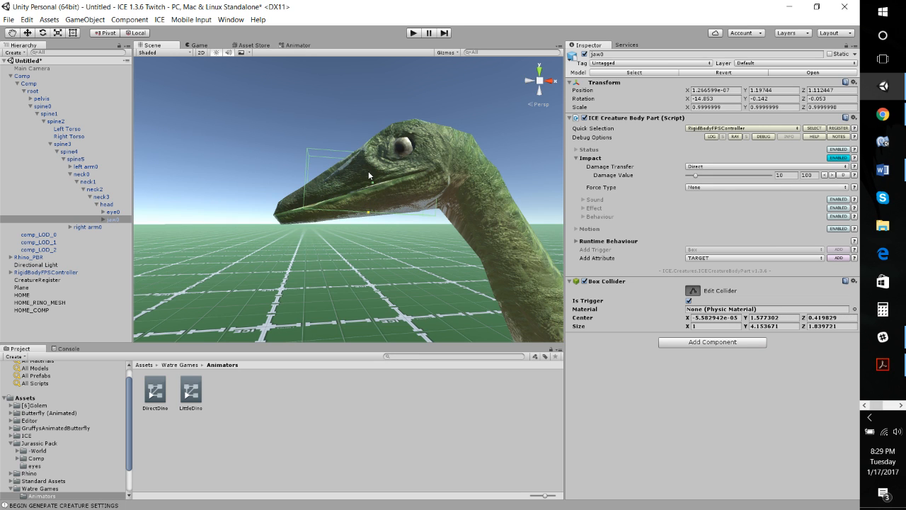
{"action": "key", "text": "a"}
{"action": "right_click_drag", "start_coordinate": [341, 186], "coordinate": [473, 172]}
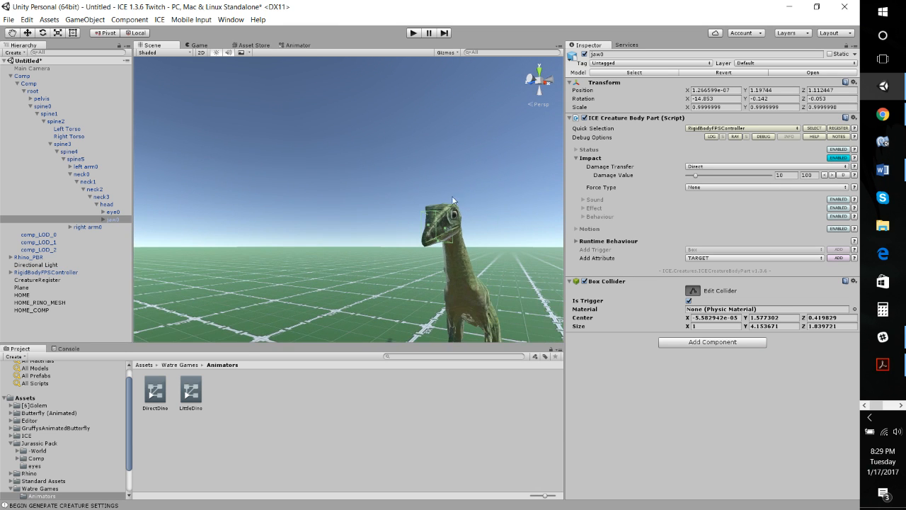
Step: Stretch jaw0's box collider forward past the snout to a Y size of about 5.45
{"action": "left_click_drag", "start_coordinate": [426, 224], "coordinate": [423, 224]}
{"action": "key", "text": "d"}
{"action": "right_click_drag", "start_coordinate": [475, 188], "coordinate": [416, 207]}
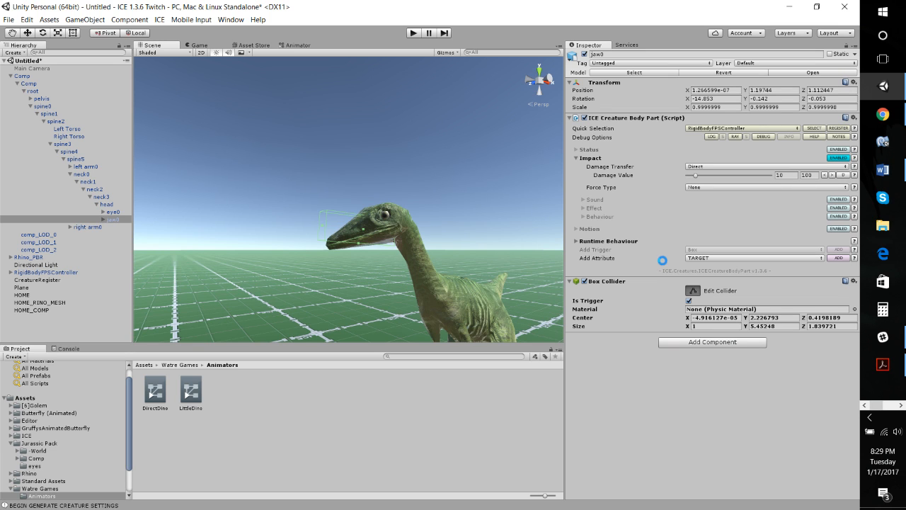
{"action": "left_click", "coordinate": [694, 291]}
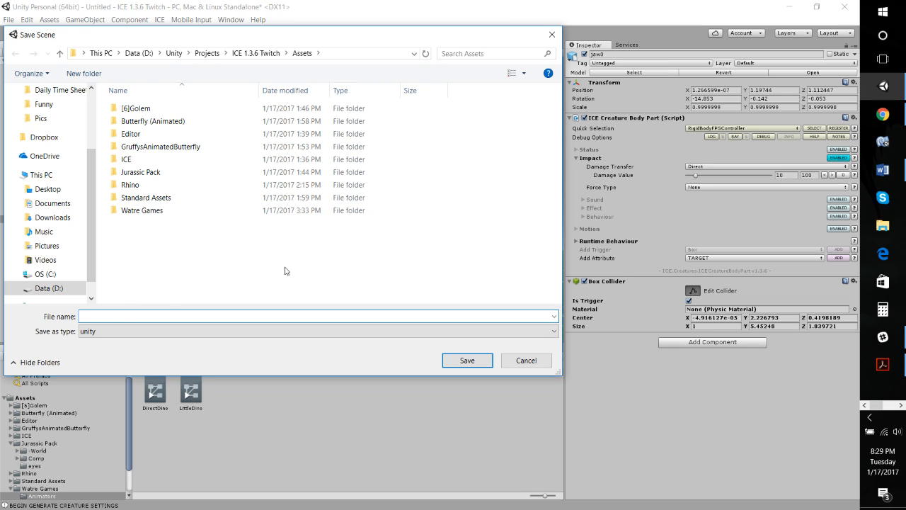
Step: Save the scene as Scene_01 and finish editing jaw0's box collider
{"action": "type", "text": "Scene_01"}
{"action": "left_click", "coordinate": [464, 363]}
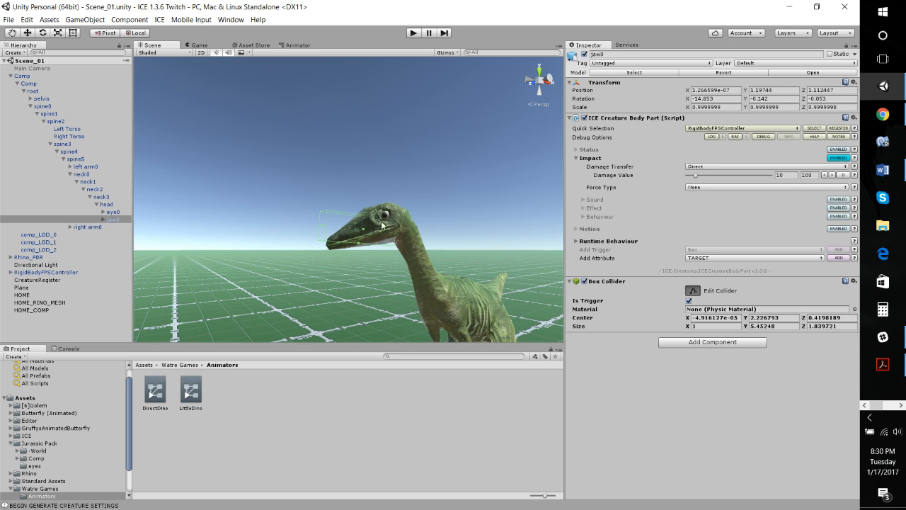
{"action": "right_click_drag", "start_coordinate": [369, 202], "coordinate": [415, 247]}
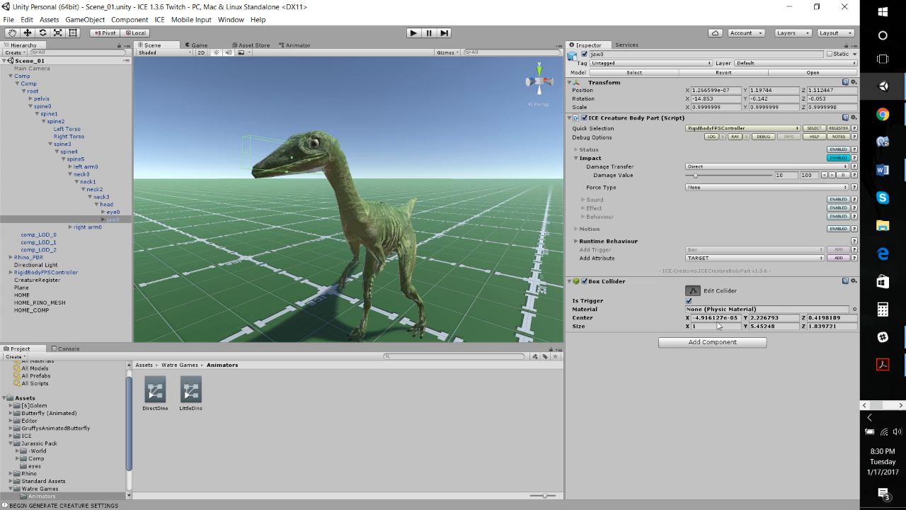
{"action": "left_click", "coordinate": [693, 290]}
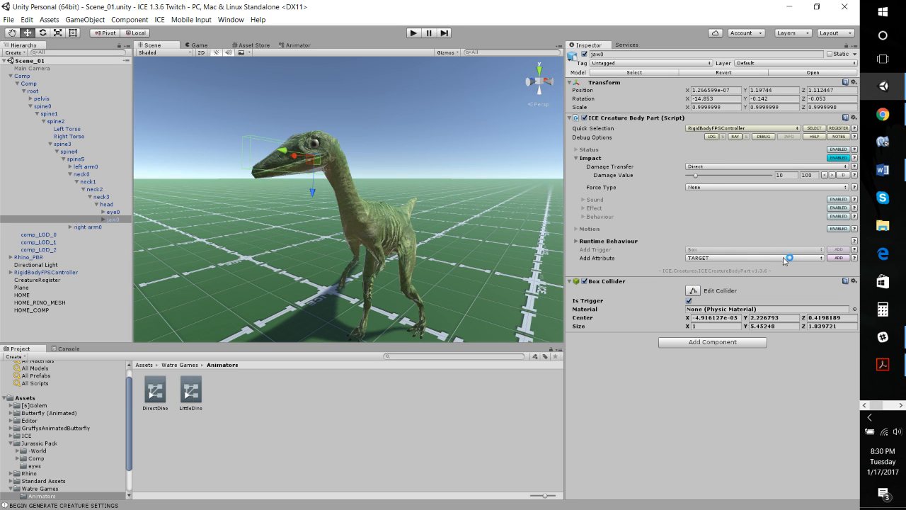
Step: Collapse the Comp hierarchy and add a Box Collider component to Rhino_PBR
{"action": "left_click", "coordinate": [10, 76]}
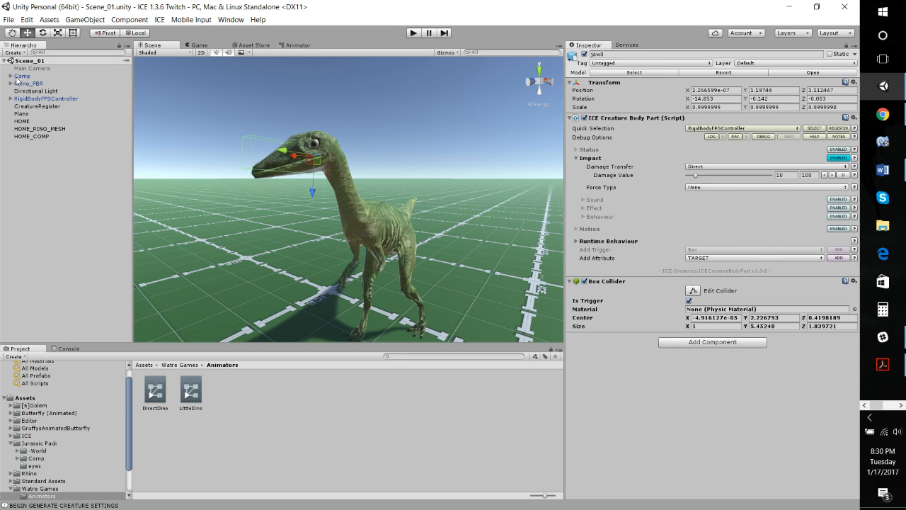
{"action": "left_click", "coordinate": [21, 76]}
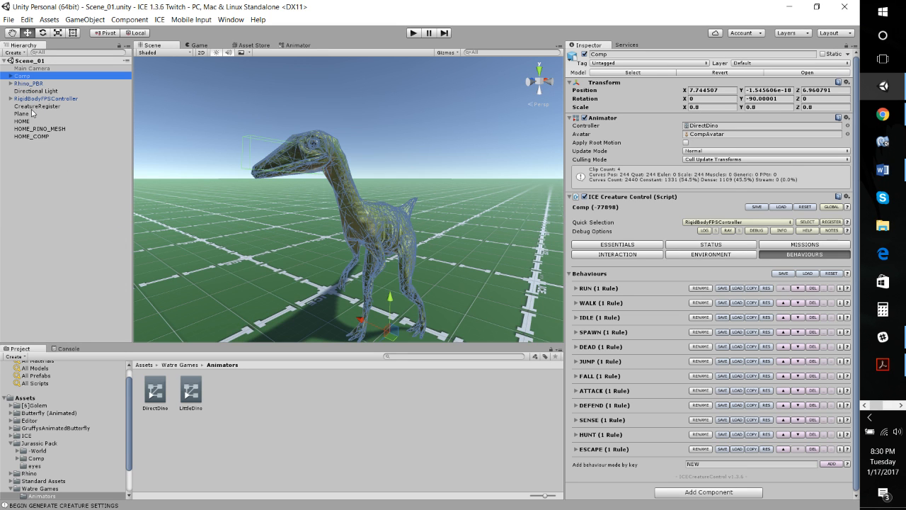
{"action": "left_click", "coordinate": [30, 83]}
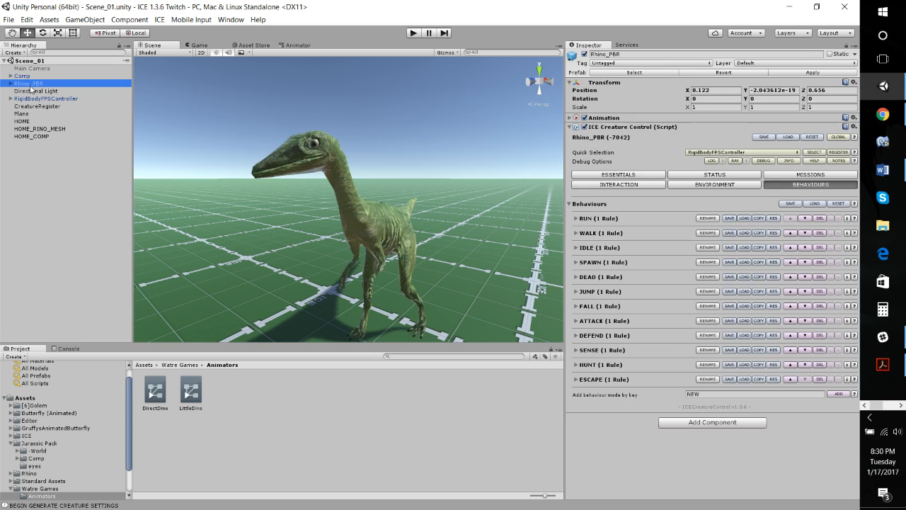
{"action": "key", "text": "f"}
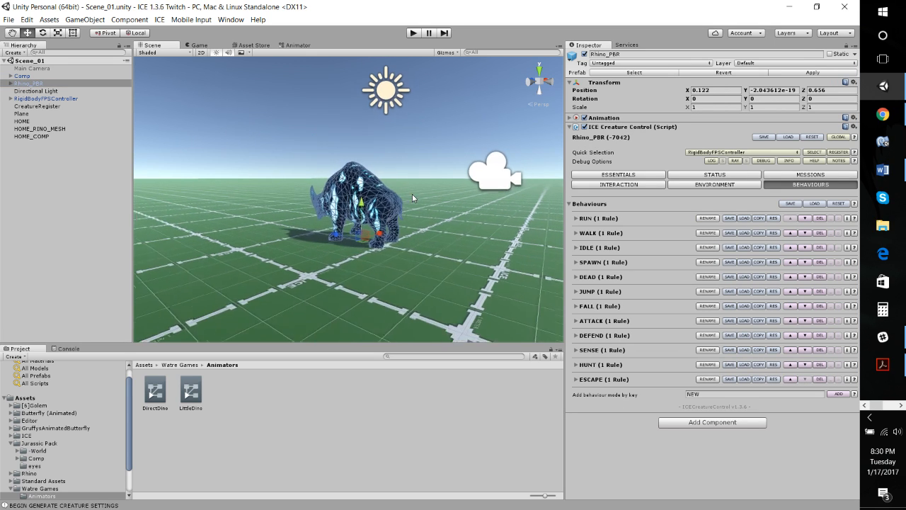
{"action": "right_click_drag", "start_coordinate": [414, 195], "coordinate": [414, 260]}
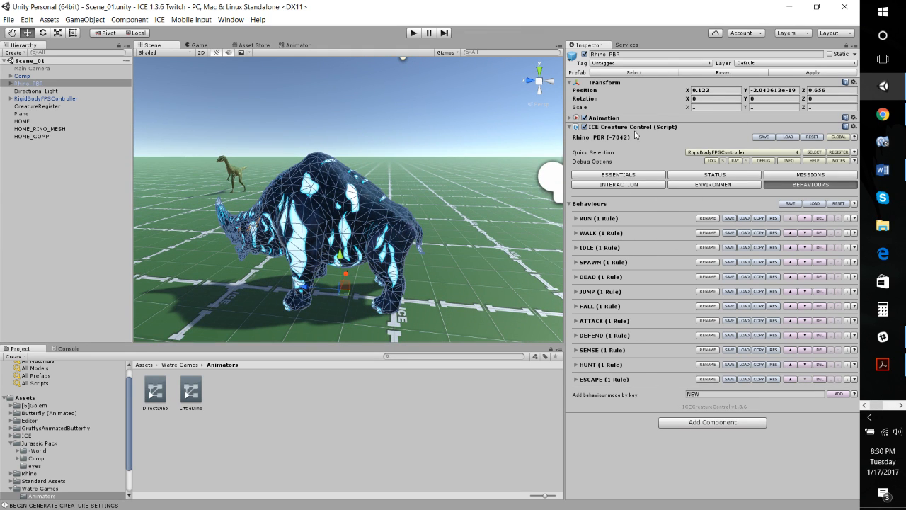
{"action": "left_click", "coordinate": [712, 422]}
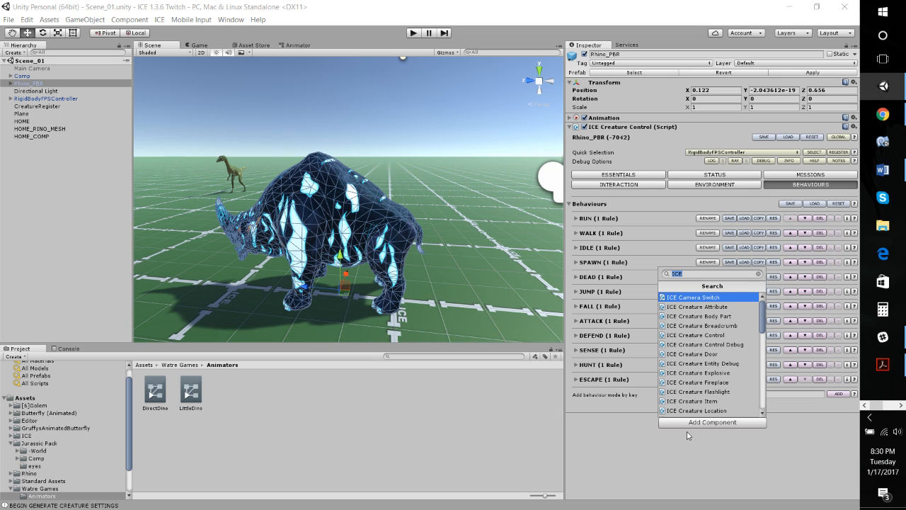
{"action": "type", "text": "Box"}
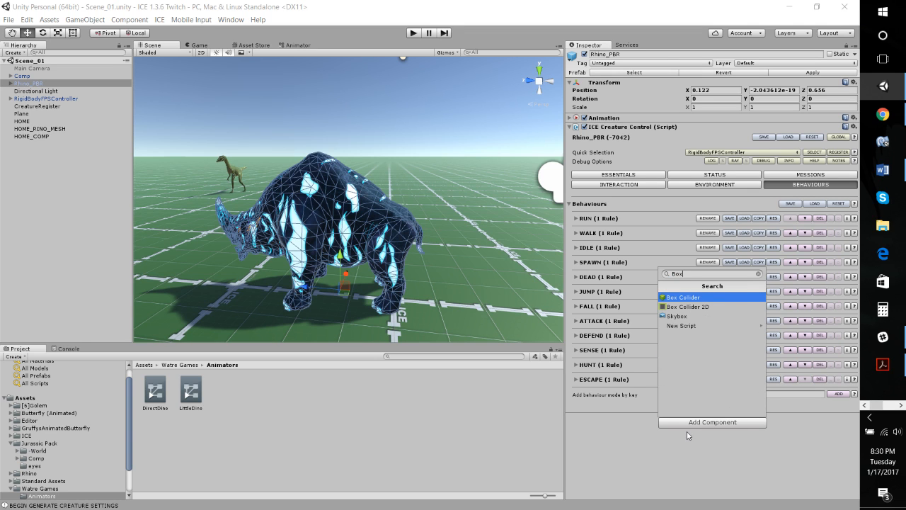
{"action": "left_click", "coordinate": [666, 298]}
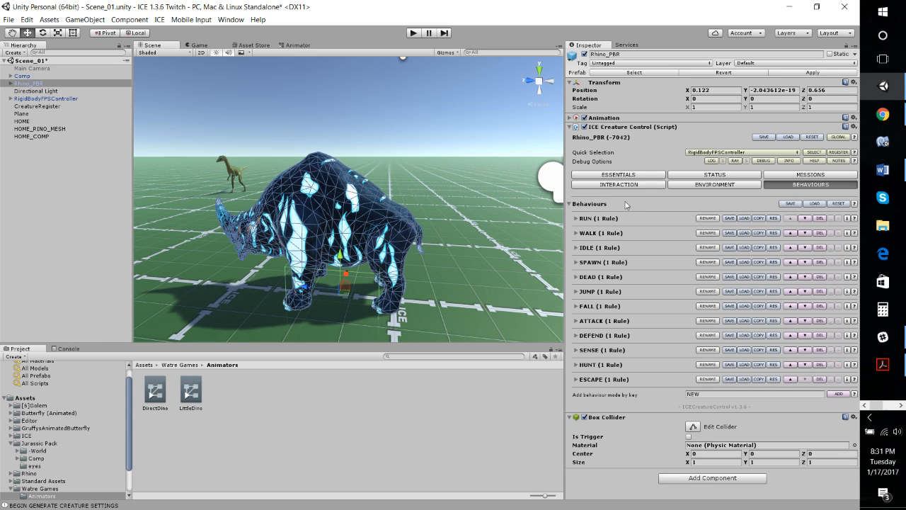
Step: Fit Rhino_PBR's box collider around the rhino's body at about 1 × 1.27 × 1.46, and save the scene
{"action": "left_click", "coordinate": [693, 428]}
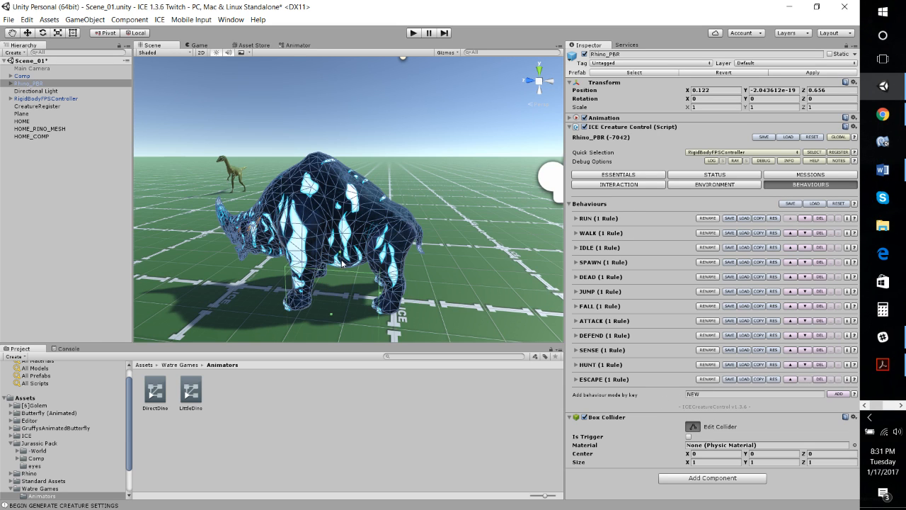
{"action": "left_click_drag", "start_coordinate": [341, 257], "coordinate": [336, 228]}
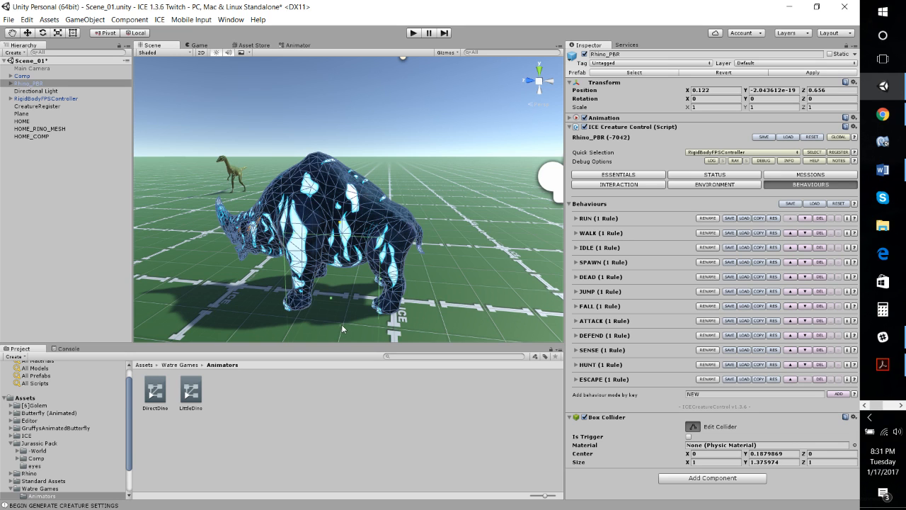
{"action": "left_click_drag", "start_coordinate": [340, 328], "coordinate": [351, 287]}
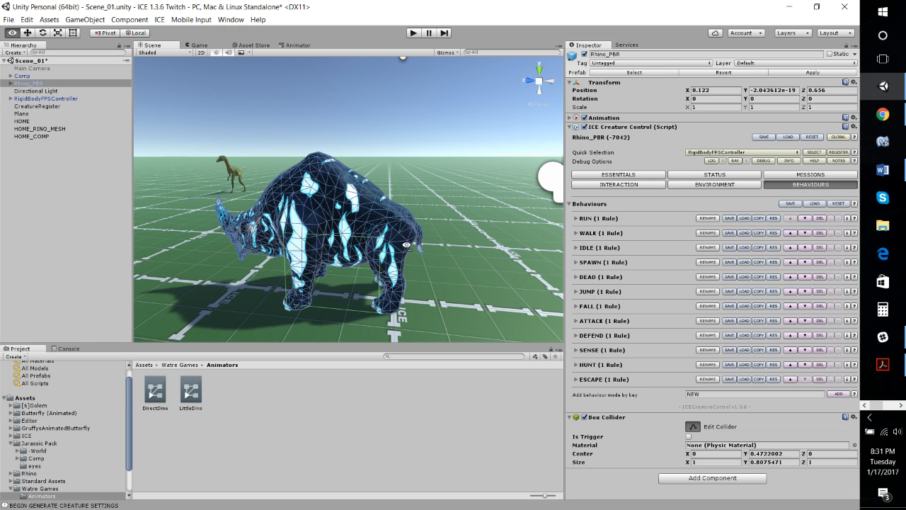
{"action": "left_click_drag", "start_coordinate": [408, 247], "coordinate": [370, 263], "text": "alt"}
{"action": "left_click_drag", "start_coordinate": [346, 234], "coordinate": [364, 236]}
{"action": "left_click_drag", "start_coordinate": [310, 263], "coordinate": [354, 245], "text": "alt"}
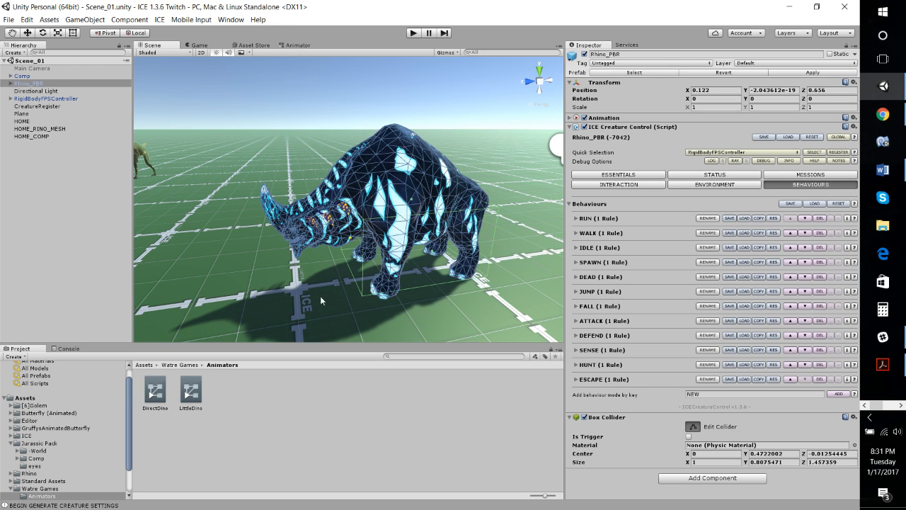
{"action": "right_click_drag", "start_coordinate": [269, 272], "coordinate": [276, 250]}
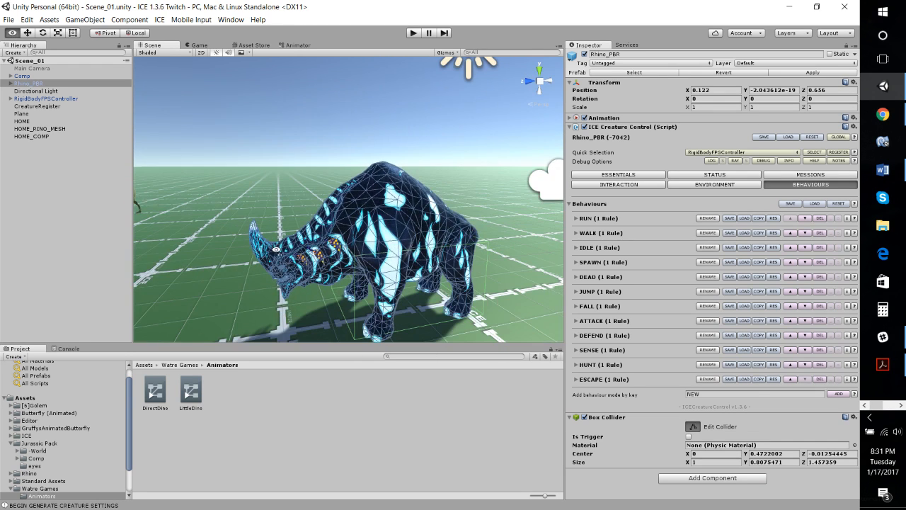
{"action": "left_click_drag", "start_coordinate": [403, 235], "coordinate": [401, 198]}
{"action": "key", "text": "ctrl+s"}
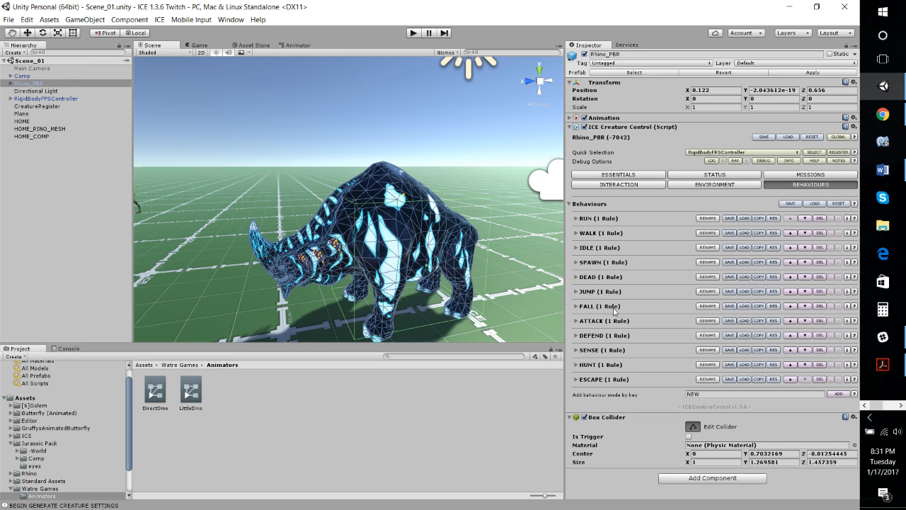
{"action": "left_click", "coordinate": [694, 426]}
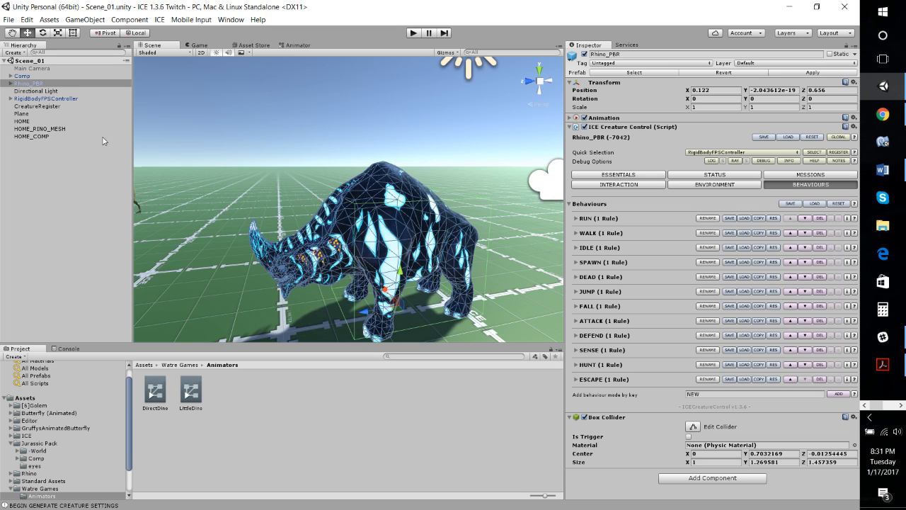
Step: Add a Rigidbody component to Rhino_PBR
{"action": "left_click", "coordinate": [694, 478]}
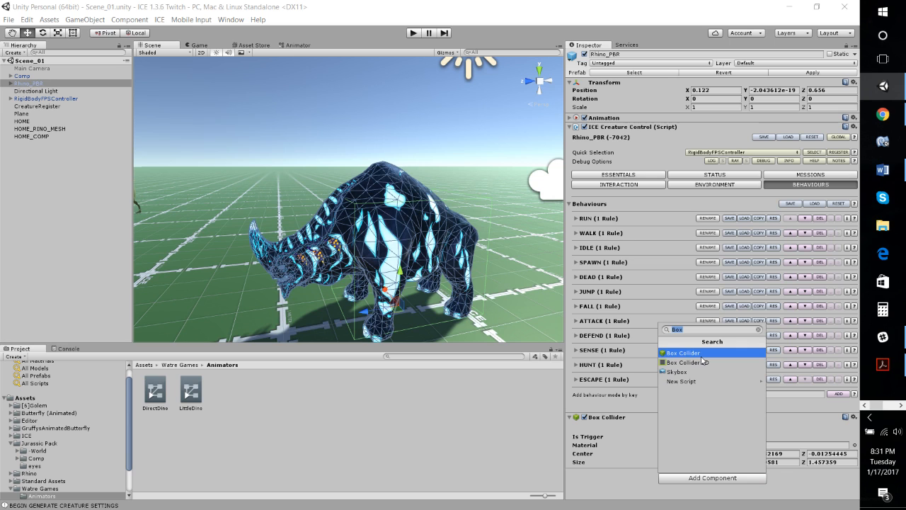
{"action": "type", "text": "Rigid"}
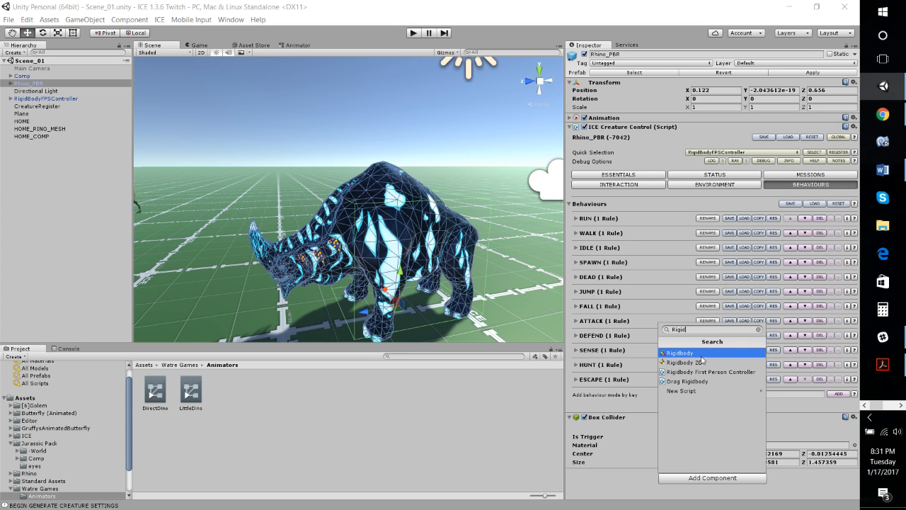
{"action": "left_click", "coordinate": [701, 353]}
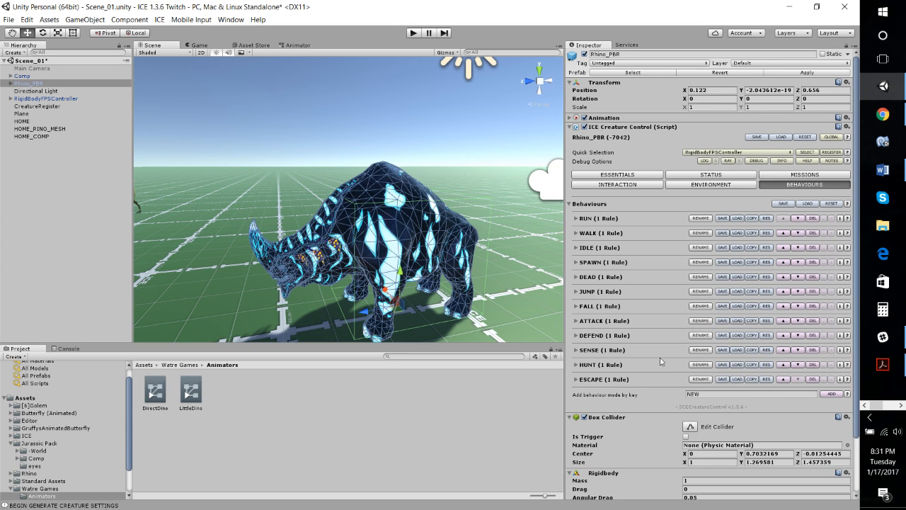
{"action": "scroll", "coordinate": [644, 395], "scroll_direction": "down", "scroll_amount": 3}
{"action": "right_click_drag", "start_coordinate": [303, 187], "coordinate": [254, 190]}
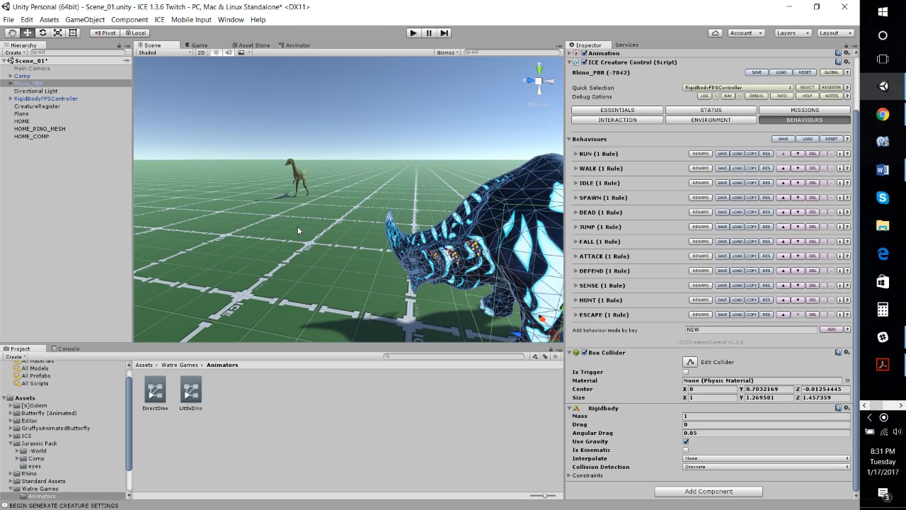
{"action": "key", "text": "f"}
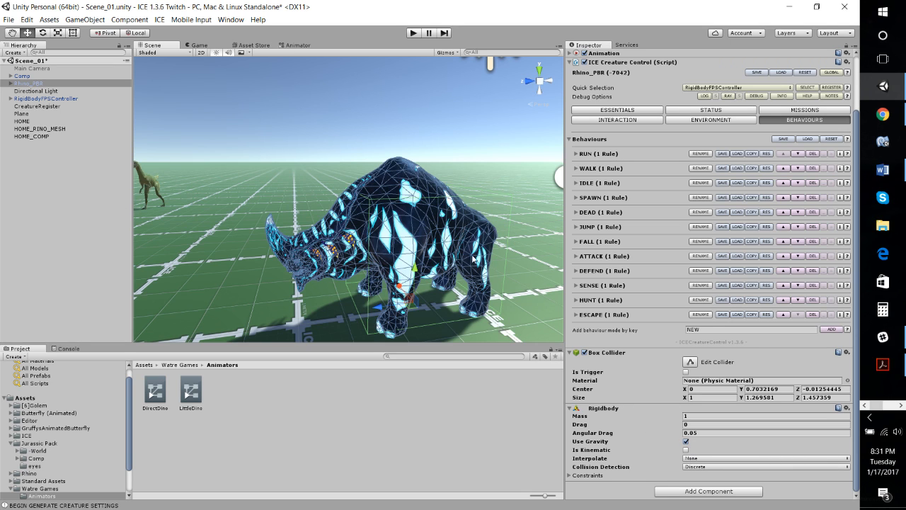
Step: Make Rhino_PBR's Rigidbody kinematic and collapse the component's settings
{"action": "left_click", "coordinate": [685, 450]}
{"action": "left_click", "coordinate": [571, 410]}
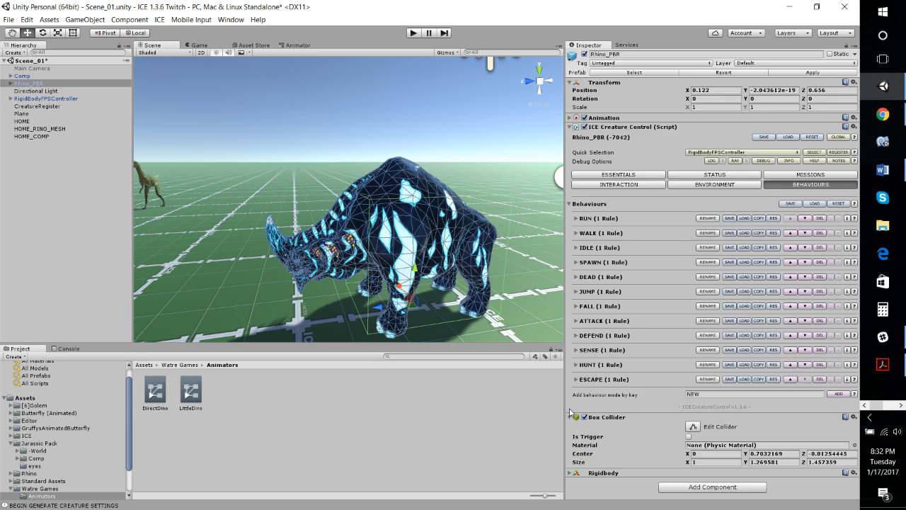
{"action": "left_click", "coordinate": [571, 473]}
{"action": "scroll", "coordinate": [673, 460], "scroll_direction": "down", "scroll_amount": 3}
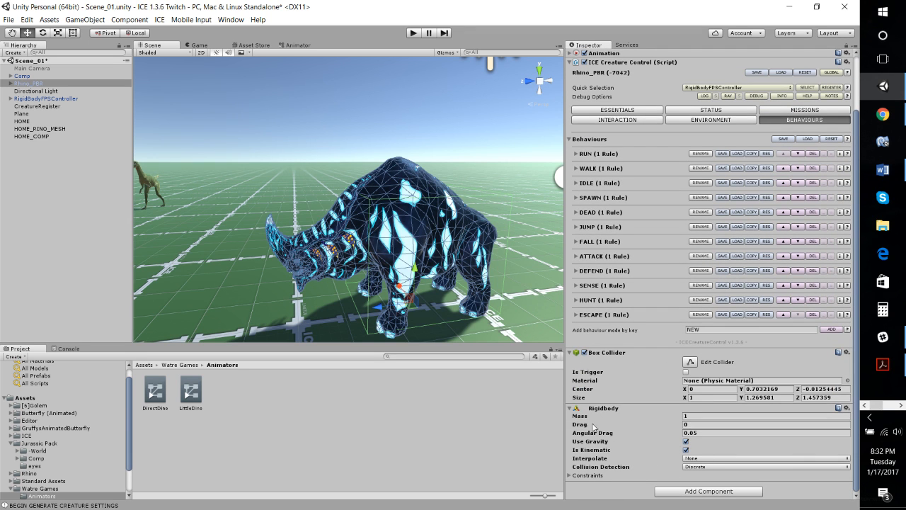
{"action": "left_click", "coordinate": [570, 410]}
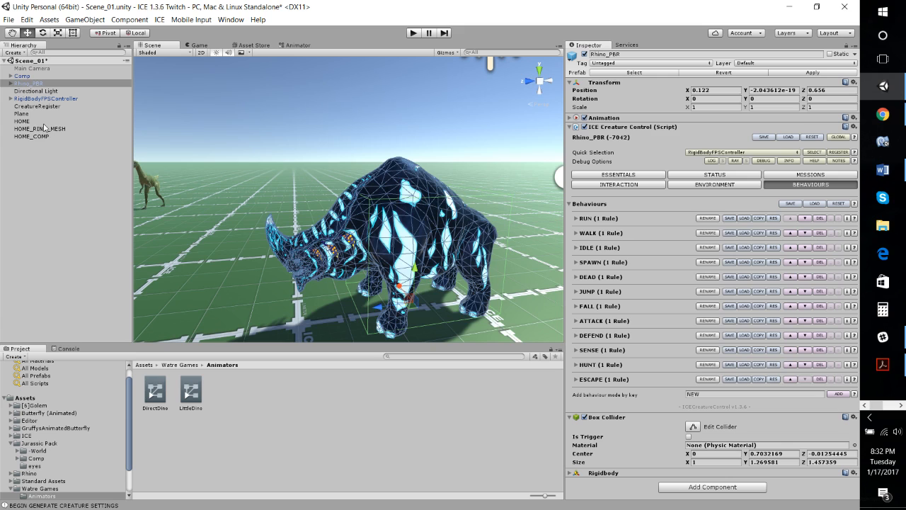
Step: Add an interactor to Comp's ICE Creature Control interactions, enable it and expand its Act #1
{"action": "left_click", "coordinate": [10, 100]}
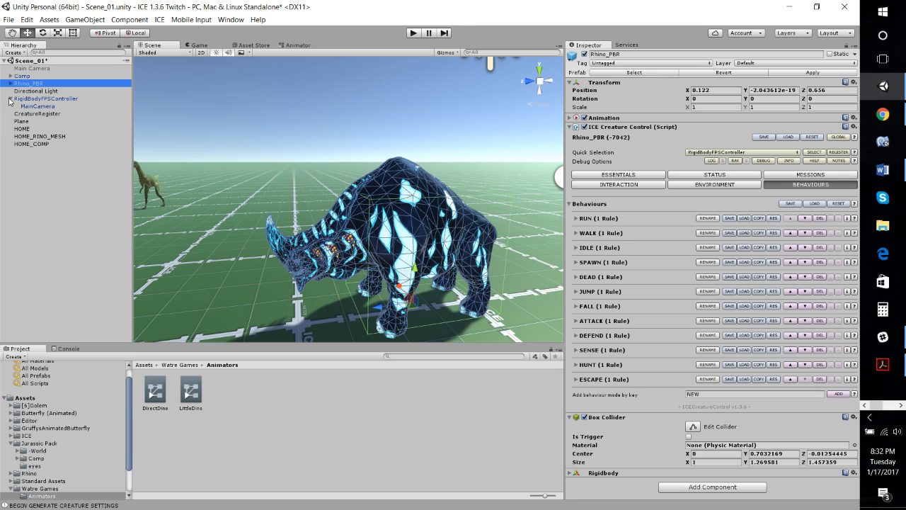
{"action": "left_click", "coordinate": [10, 99]}
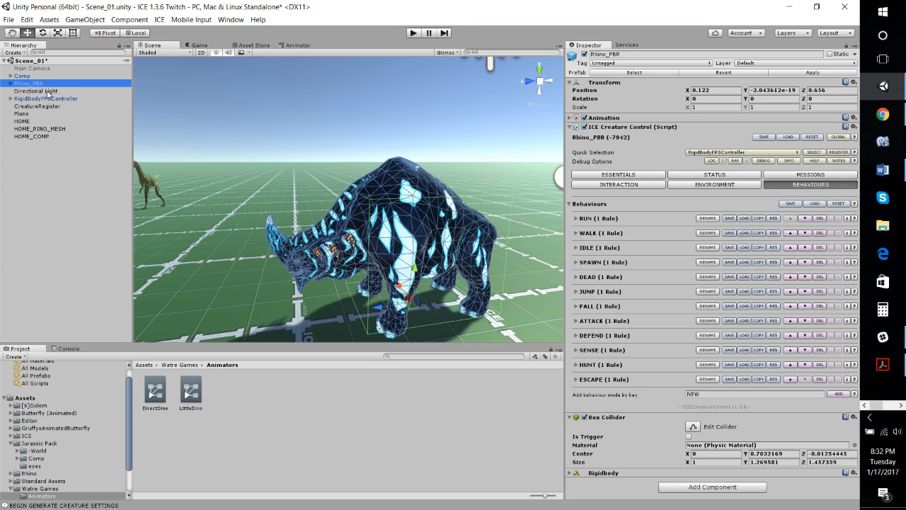
{"action": "left_click", "coordinate": [23, 75]}
{"action": "key", "text": "f"}
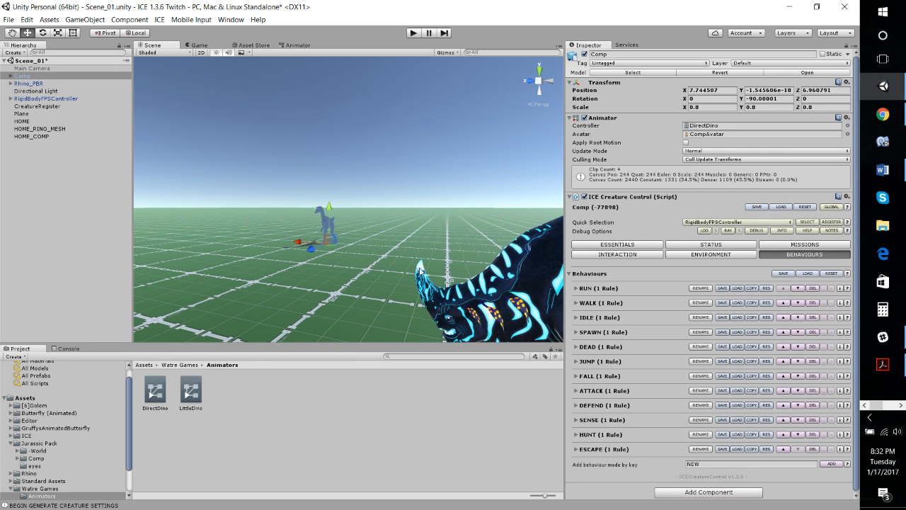
{"action": "left_click", "coordinate": [613, 255]}
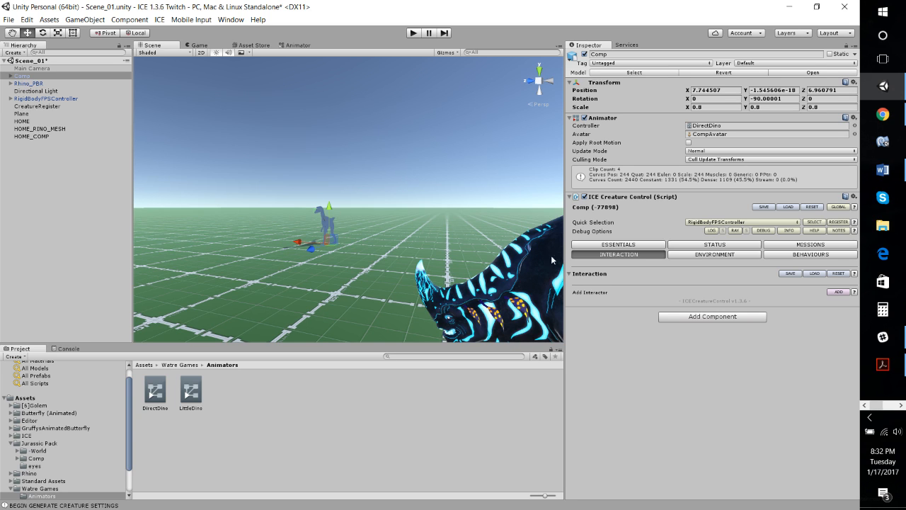
{"action": "left_click", "coordinate": [838, 292]}
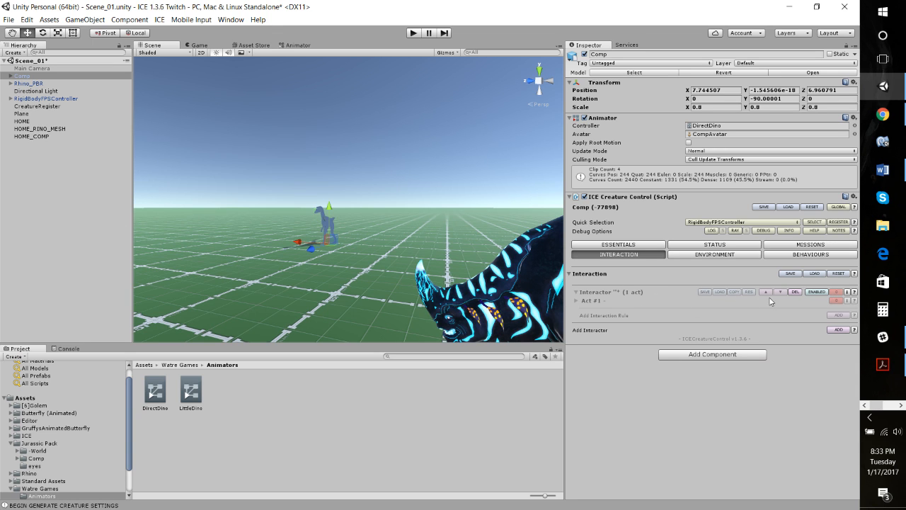
{"action": "left_click", "coordinate": [818, 292]}
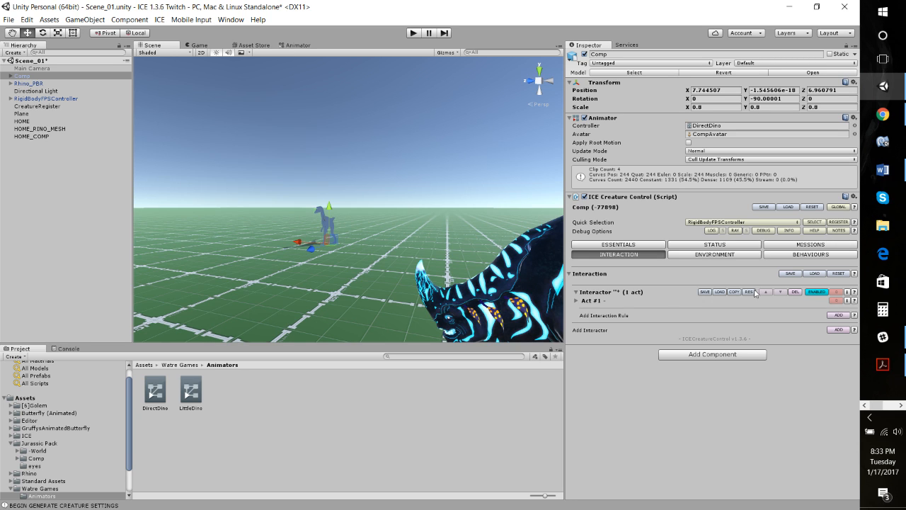
{"action": "left_click", "coordinate": [577, 301]}
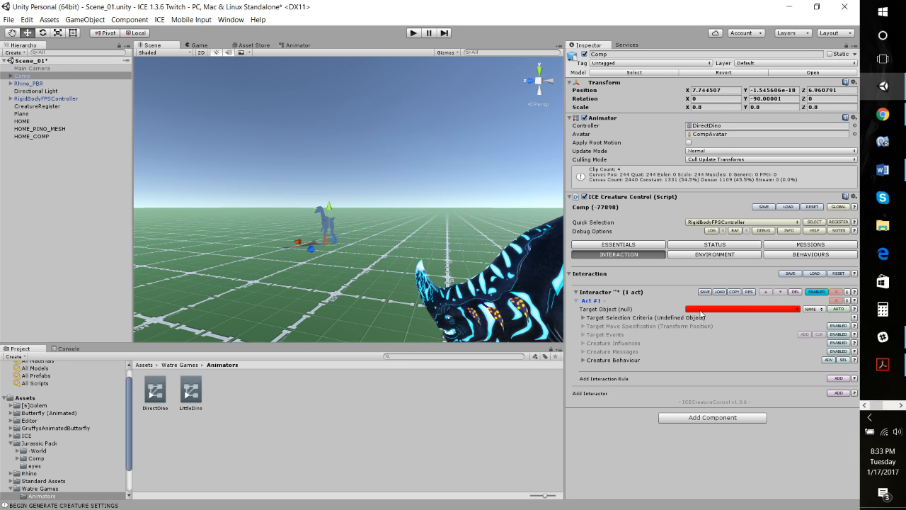
{"action": "left_click", "coordinate": [812, 310]}
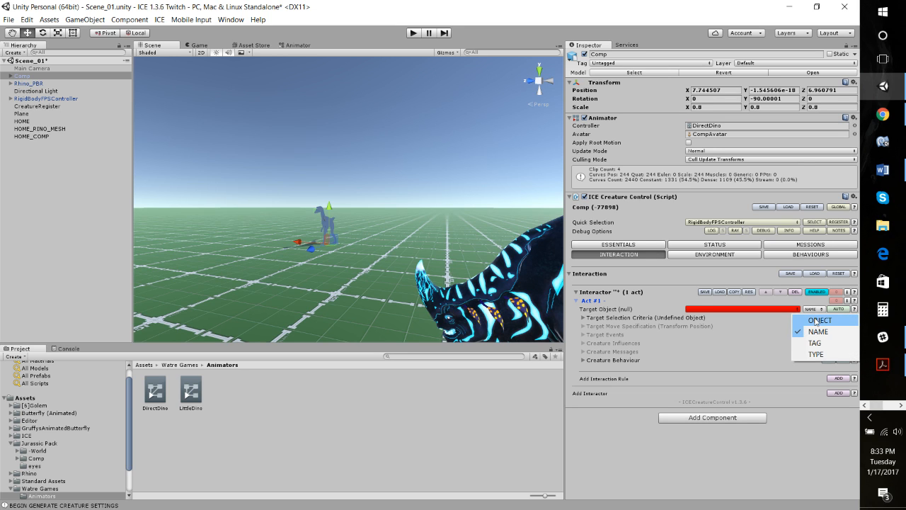
{"action": "left_click", "coordinate": [826, 355]}
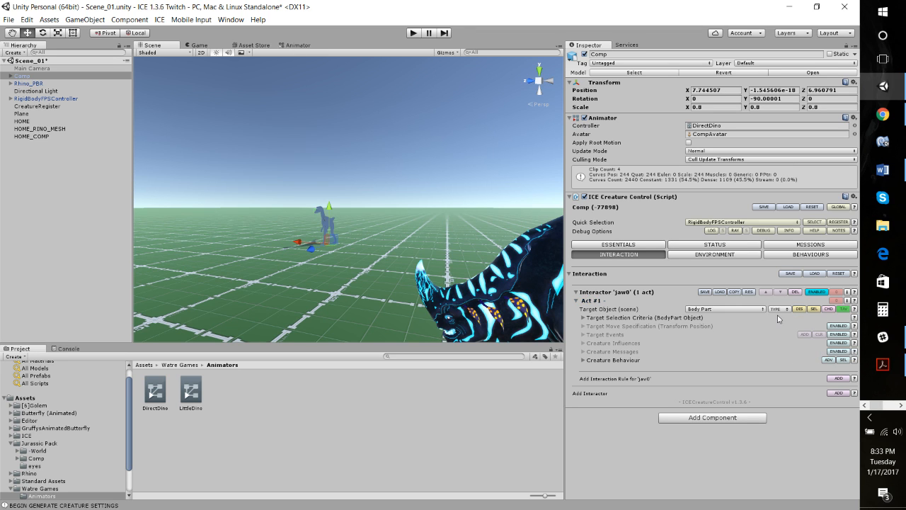
{"action": "left_click", "coordinate": [756, 309]}
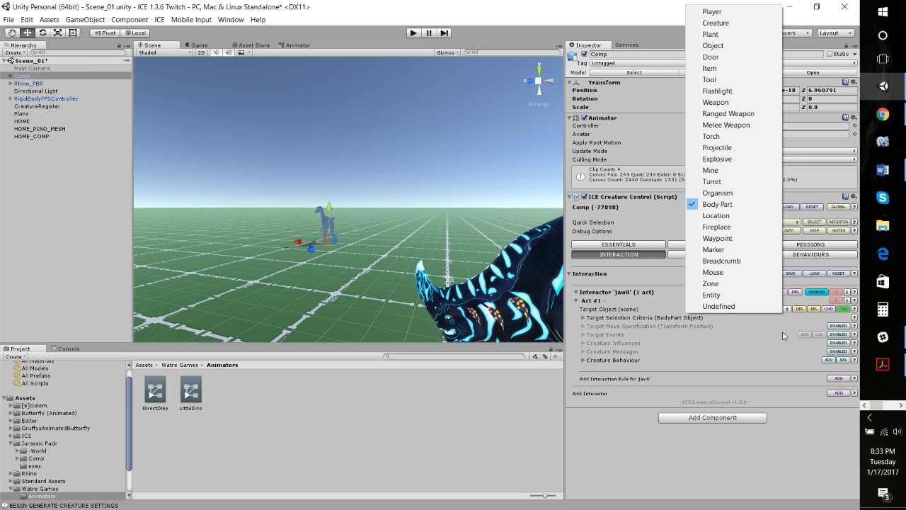
{"action": "left_click", "coordinate": [803, 308]}
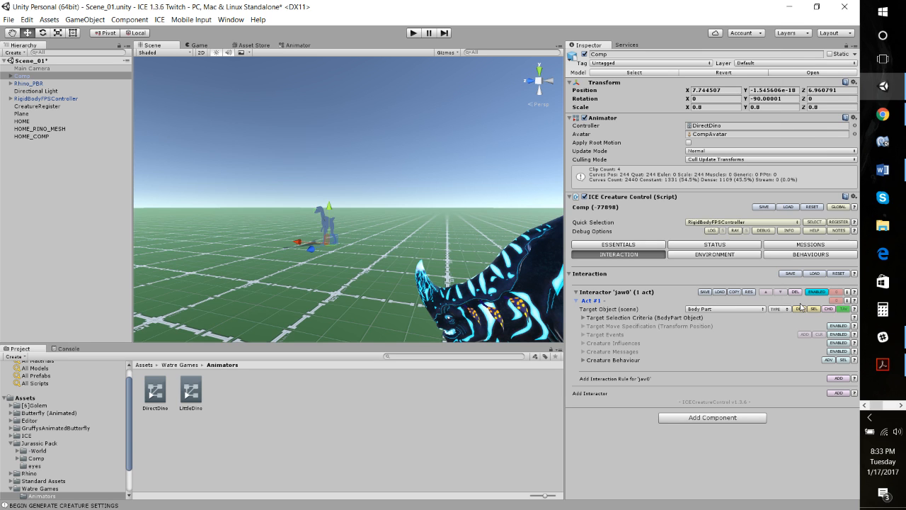
{"action": "left_click", "coordinate": [763, 312]}
{"action": "left_click", "coordinate": [747, 366]}
Step: Set the target object of the interactor's Act #1 by name to Rhino_PBR
{"action": "left_click", "coordinate": [777, 311]}
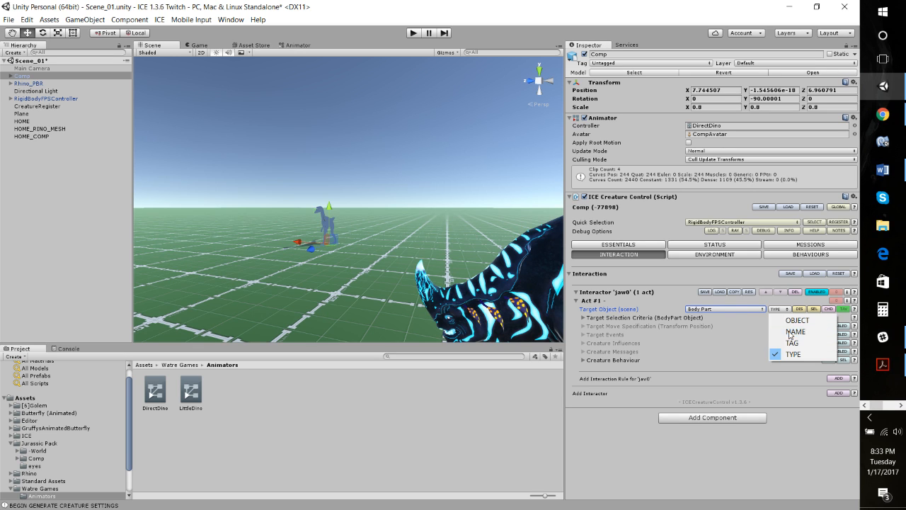
{"action": "left_click", "coordinate": [792, 332]}
{"action": "left_click", "coordinate": [713, 311]}
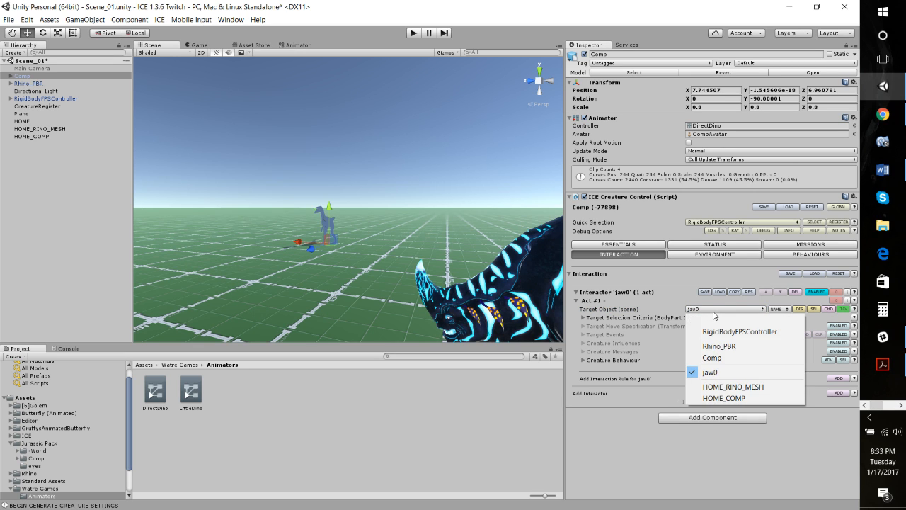
{"action": "left_click", "coordinate": [745, 346]}
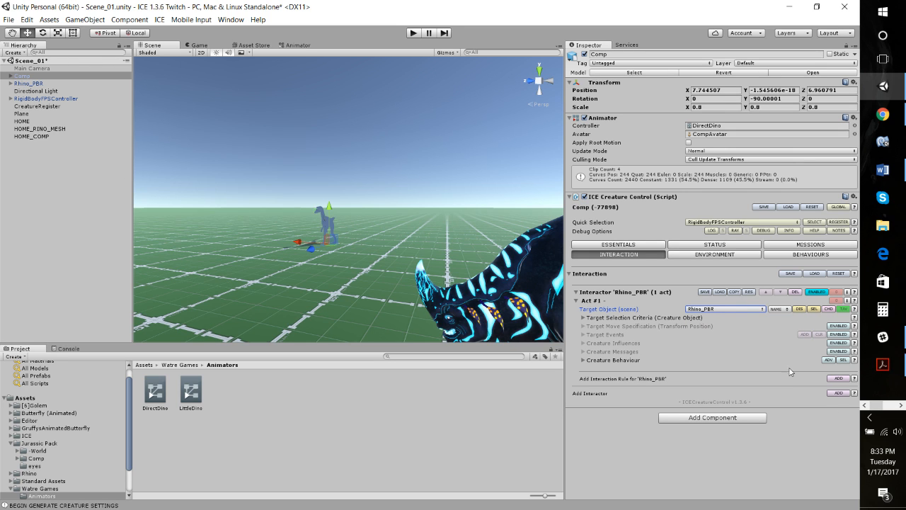
Step: Assign HUNT as the standard creature behaviour of Act #1 for the Rhino_PBR interactor
{"action": "left_click", "coordinate": [584, 361]}
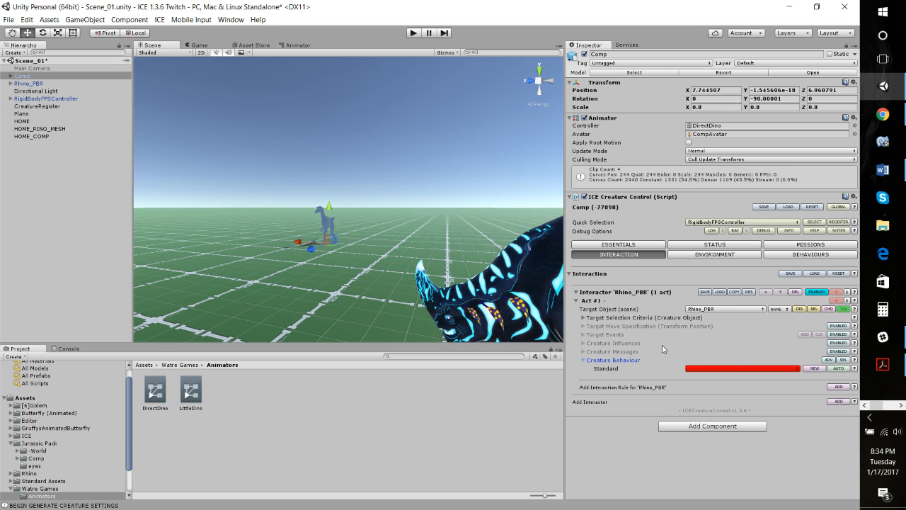
{"action": "left_click", "coordinate": [714, 369]}
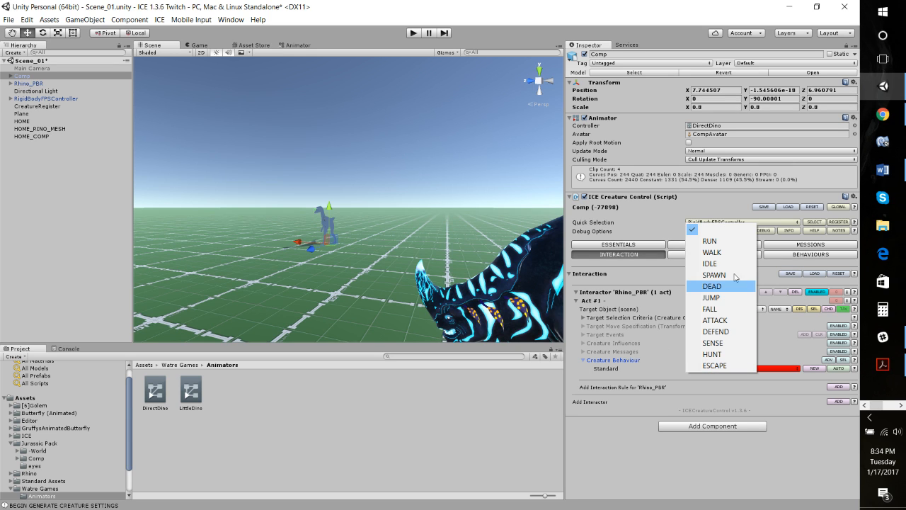
{"action": "left_click", "coordinate": [737, 353]}
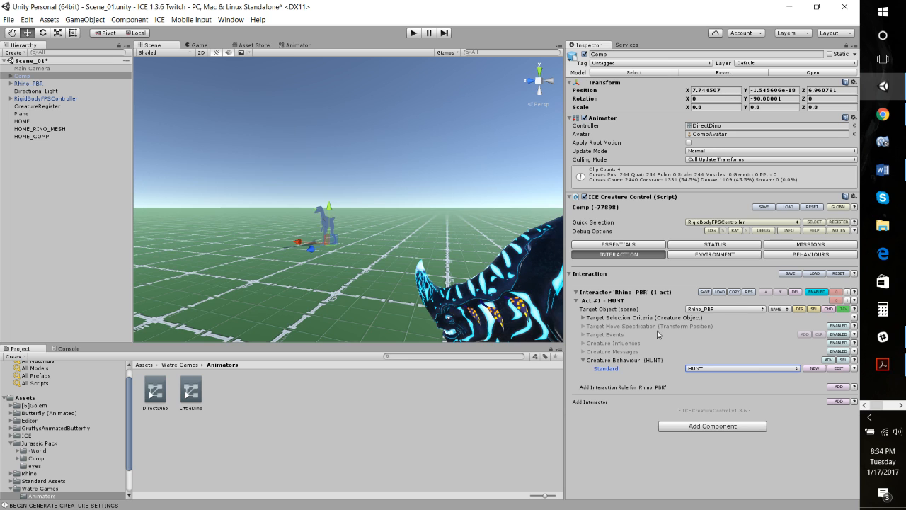
Step: Set Act #1's selection range to 20 in its target selection criteria, and collapse the act
{"action": "left_click", "coordinate": [585, 317]}
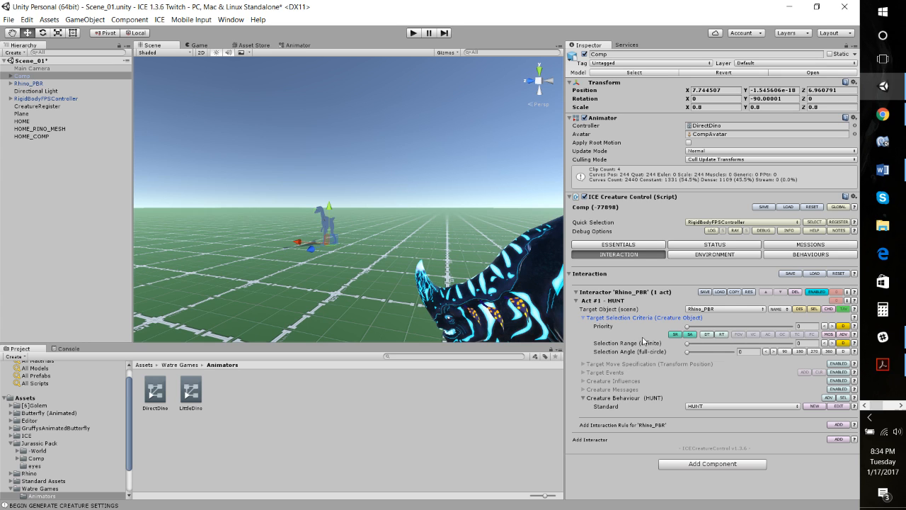
{"action": "left_click", "coordinate": [799, 343]}
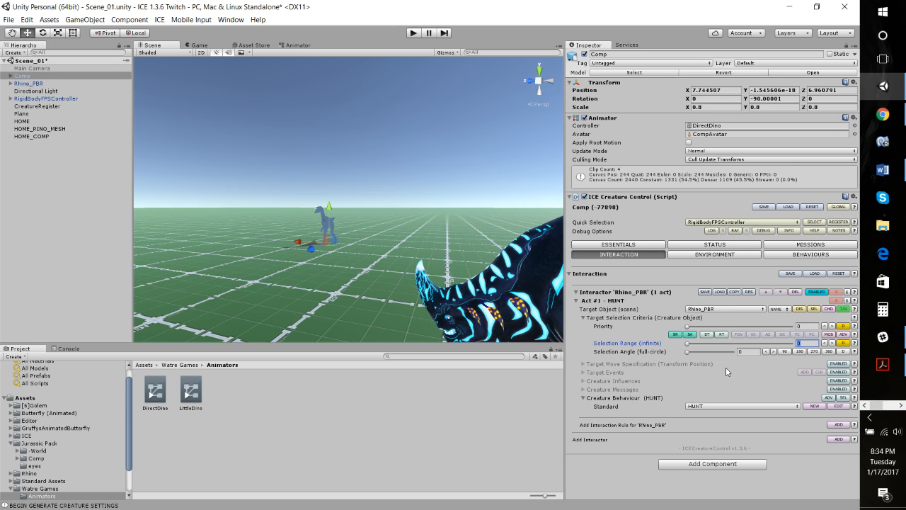
{"action": "type", "text": "20"}
{"action": "left_click", "coordinate": [576, 301]}
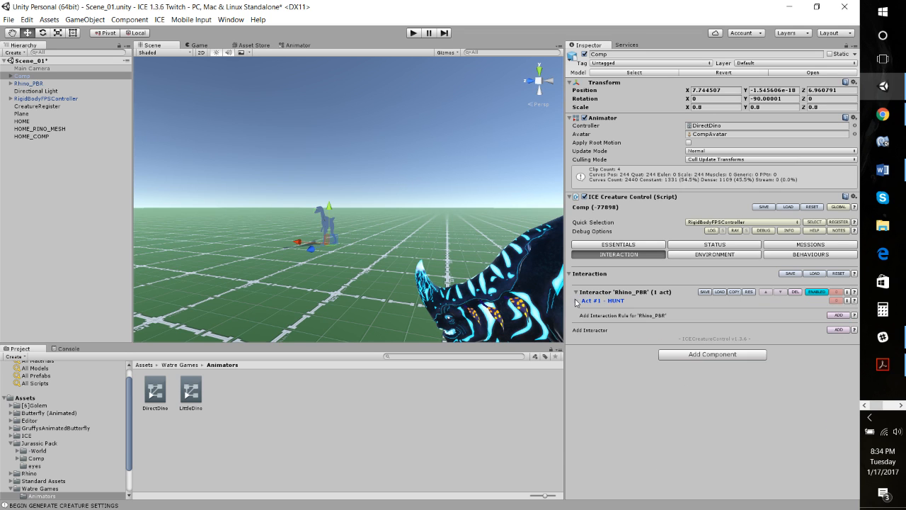
Step: Add a second interaction rule for Rhino_PBR and set its selection range to 2
{"action": "left_click", "coordinate": [833, 316]}
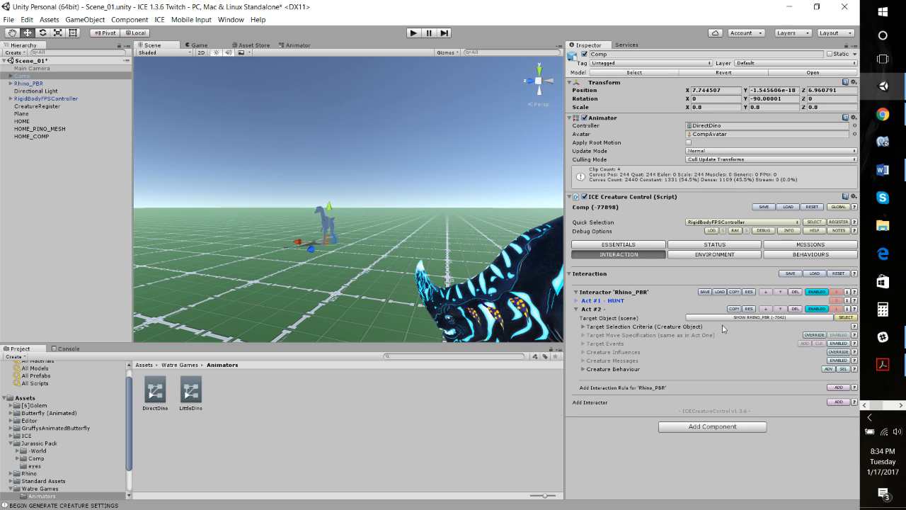
{"action": "left_click", "coordinate": [583, 327]}
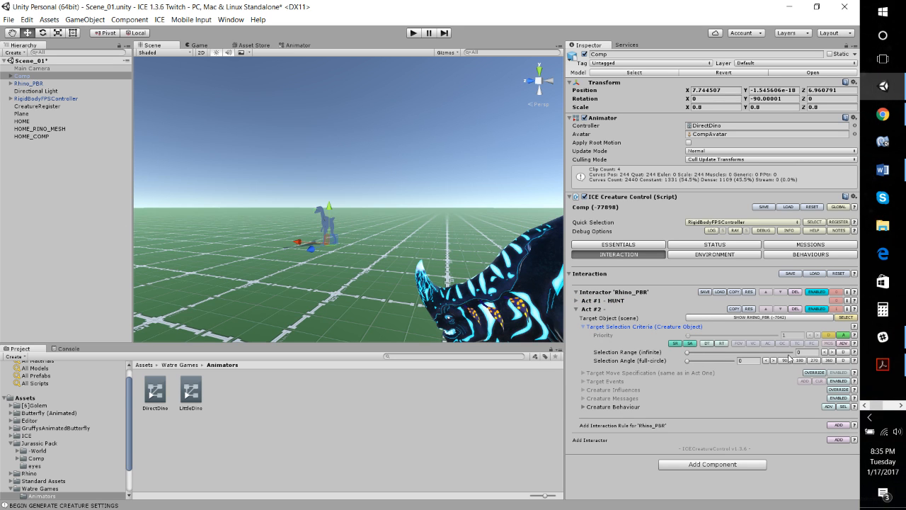
{"action": "left_click", "coordinate": [799, 352]}
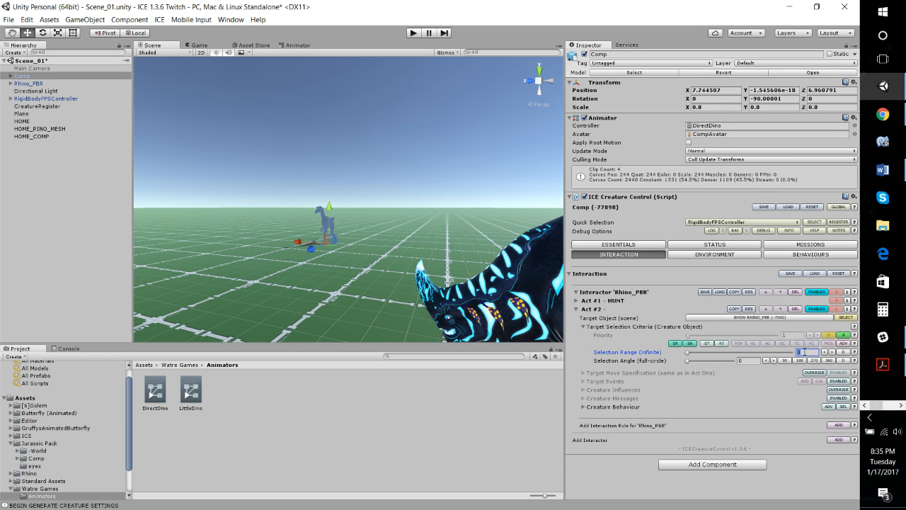
{"action": "type", "text": "2"}
Step: Assign ATTACK as the standard creature behaviour of Act #2
{"action": "left_click", "coordinate": [584, 408]}
{"action": "left_click", "coordinate": [584, 408]}
{"action": "left_click", "coordinate": [717, 417]}
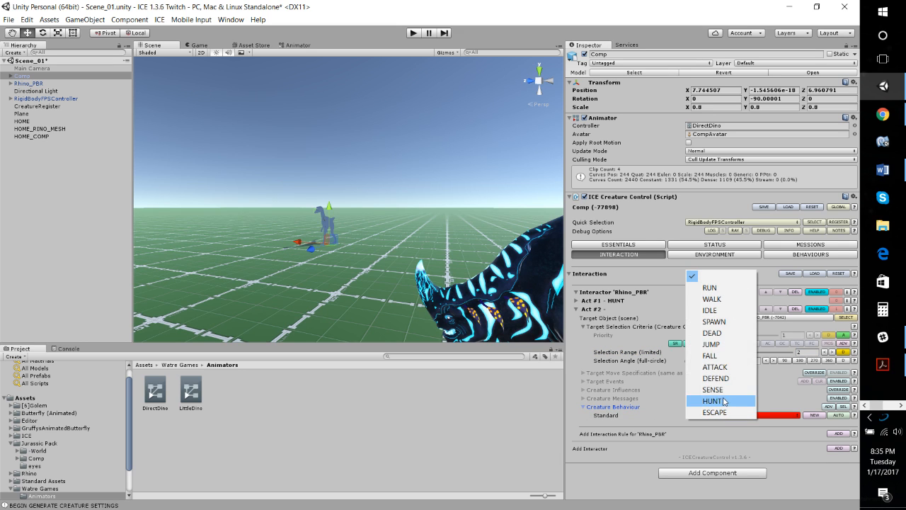
{"action": "left_click", "coordinate": [725, 368]}
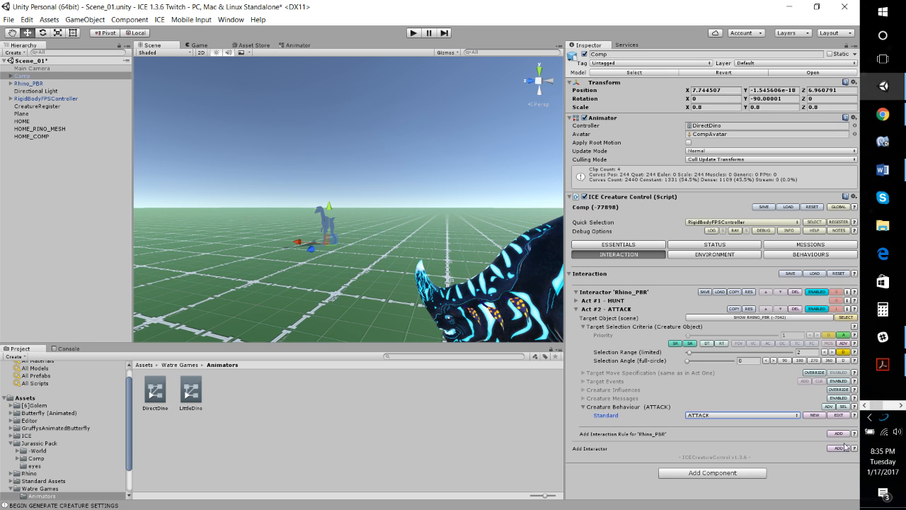
Step: Examine the animation and movement settings of Act #2's ATTACK behaviour, and collapse the act
{"action": "left_click", "coordinate": [839, 416]}
{"action": "scroll", "coordinate": [672, 377], "scroll_direction": "down", "scroll_amount": 5}
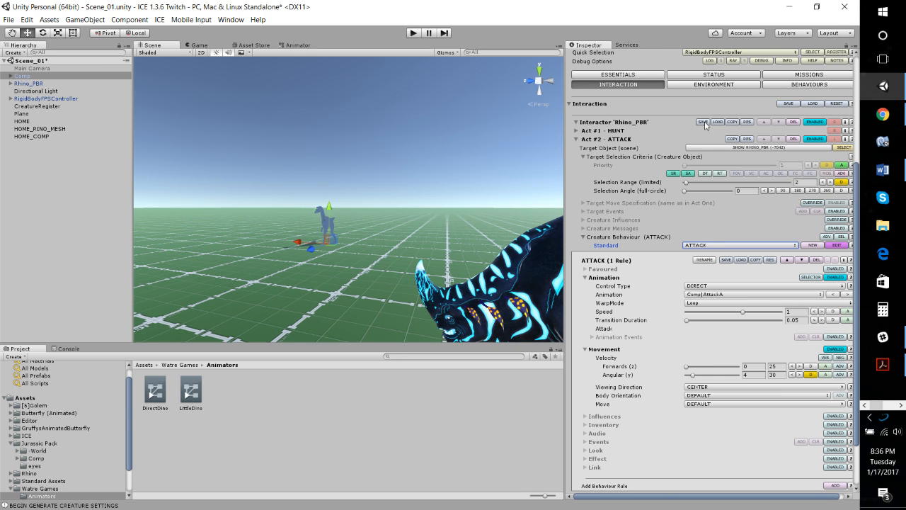
{"action": "scroll", "coordinate": [738, 150], "scroll_direction": "up", "scroll_amount": 2}
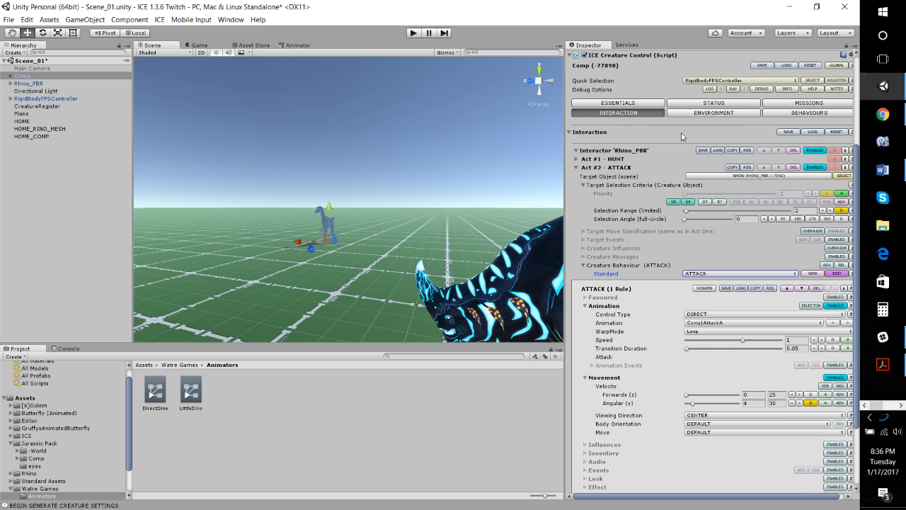
{"action": "left_click", "coordinate": [577, 169]}
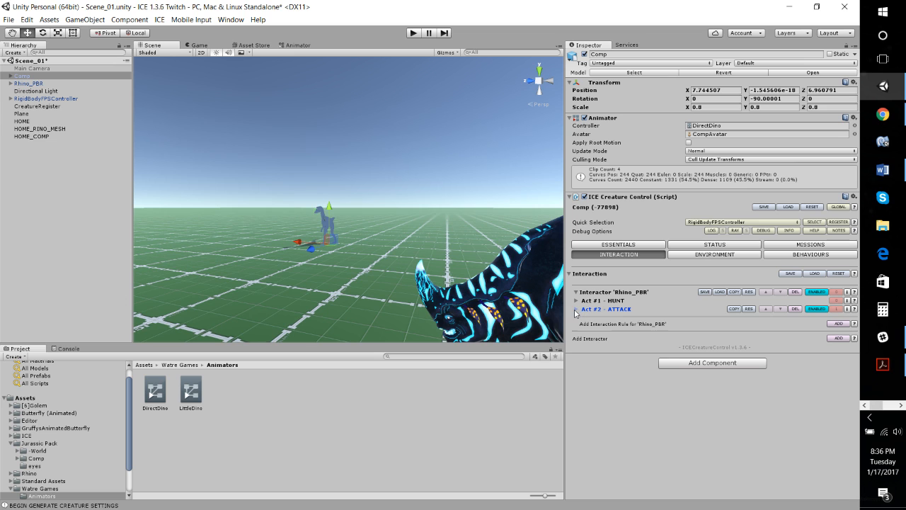
{"action": "left_click", "coordinate": [584, 312]}
{"action": "scroll", "coordinate": [619, 365], "scroll_direction": "down", "scroll_amount": 3}
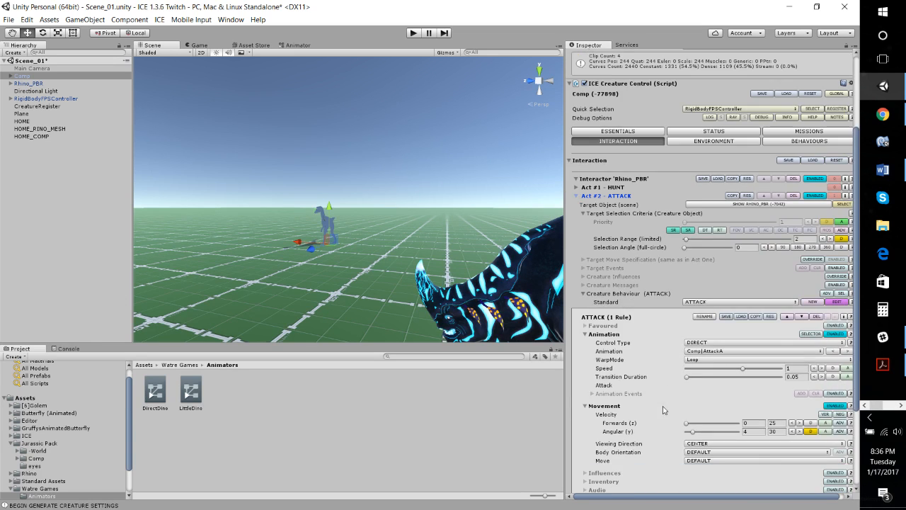
{"action": "scroll", "coordinate": [675, 389], "scroll_direction": "down", "scroll_amount": 2}
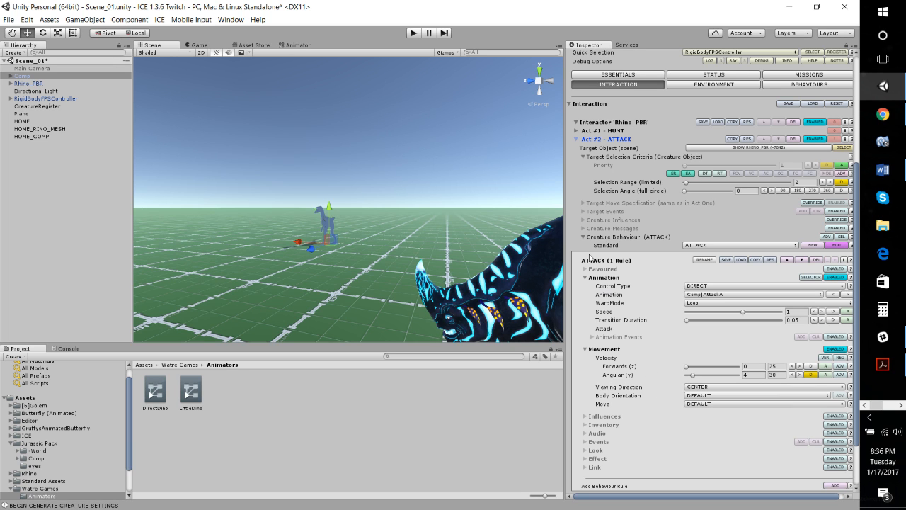
{"action": "left_click", "coordinate": [586, 279]}
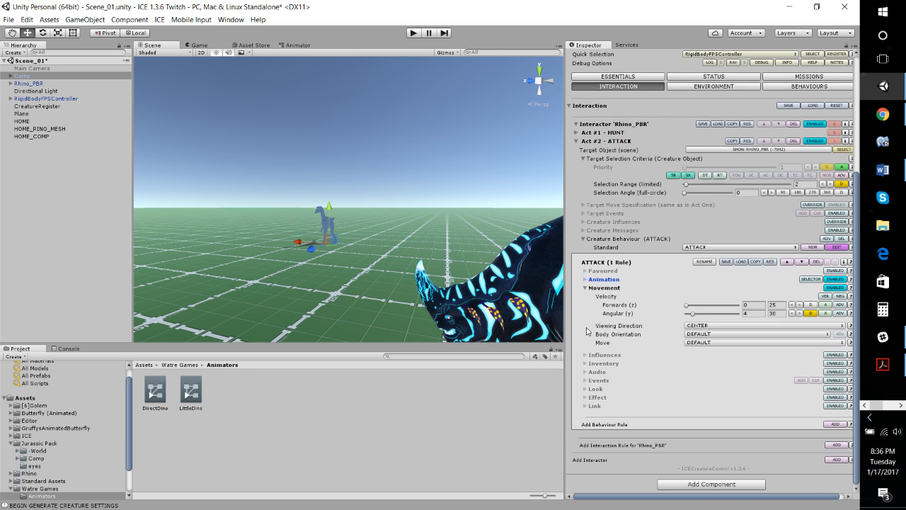
{"action": "left_click", "coordinate": [586, 289]}
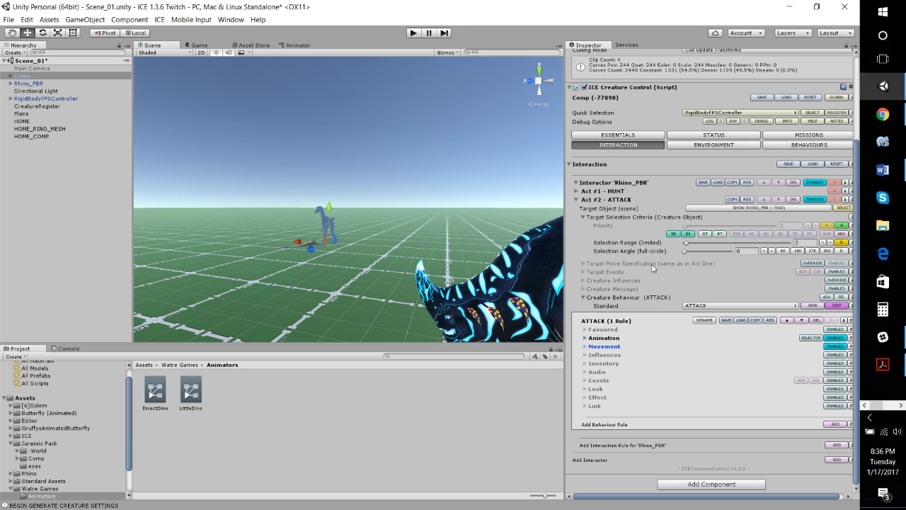
{"action": "left_click", "coordinate": [585, 348]}
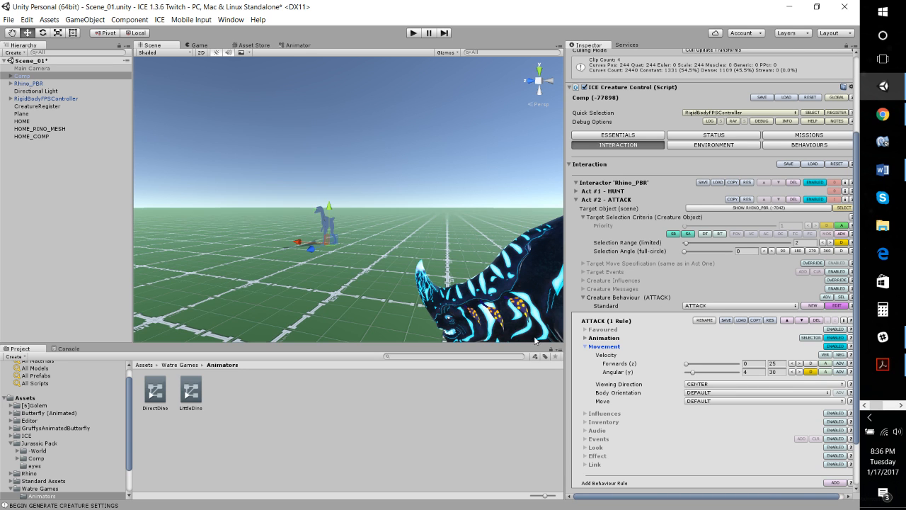
{"action": "scroll", "coordinate": [634, 385], "scroll_direction": "down", "scroll_amount": 2}
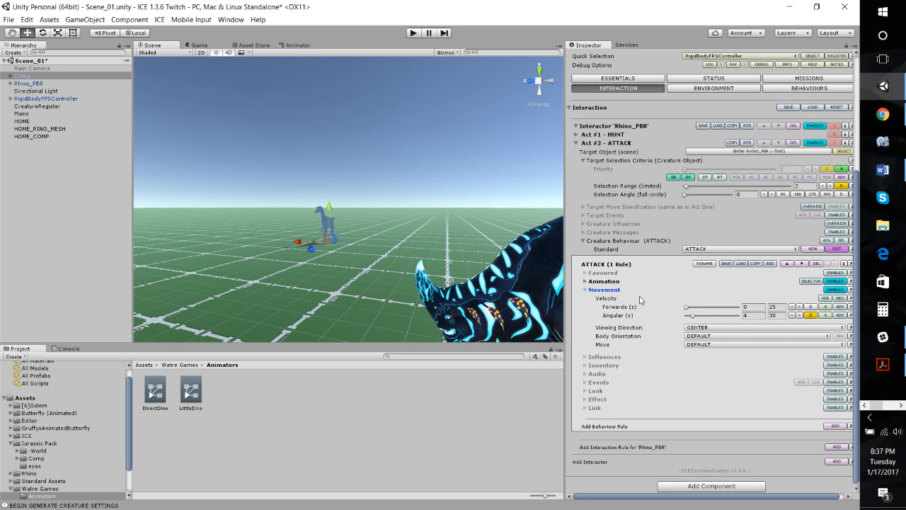
{"action": "left_click", "coordinate": [586, 291]}
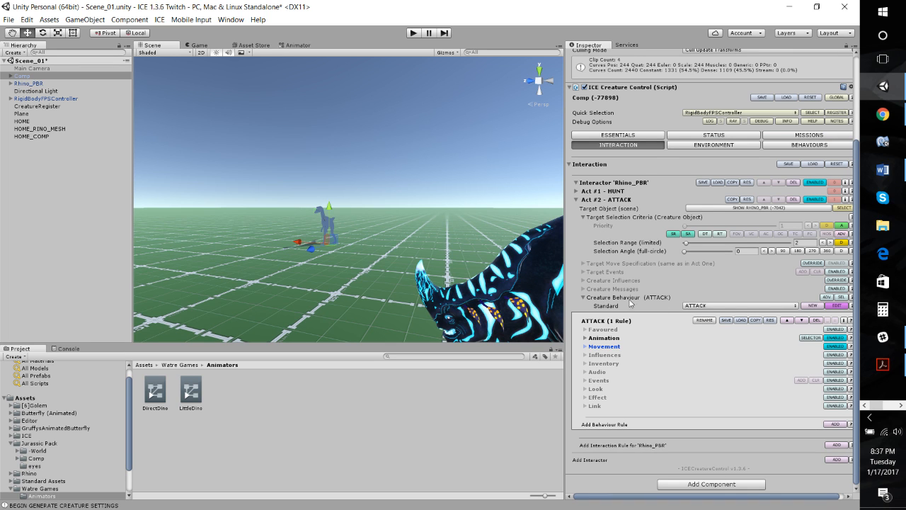
{"action": "left_click", "coordinate": [577, 200]}
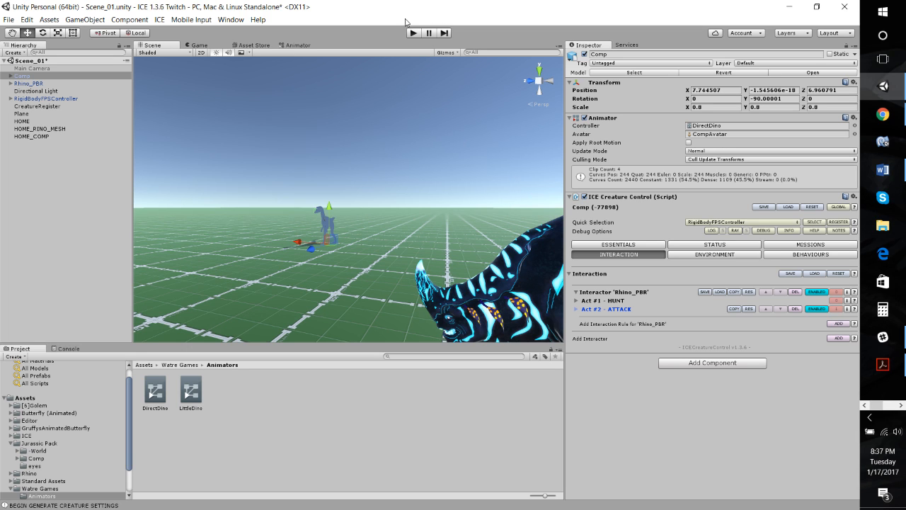
Step: Save the scene and briefly test it in play mode
{"action": "key", "text": "ctrl+s"}
{"action": "left_click", "coordinate": [413, 33]}
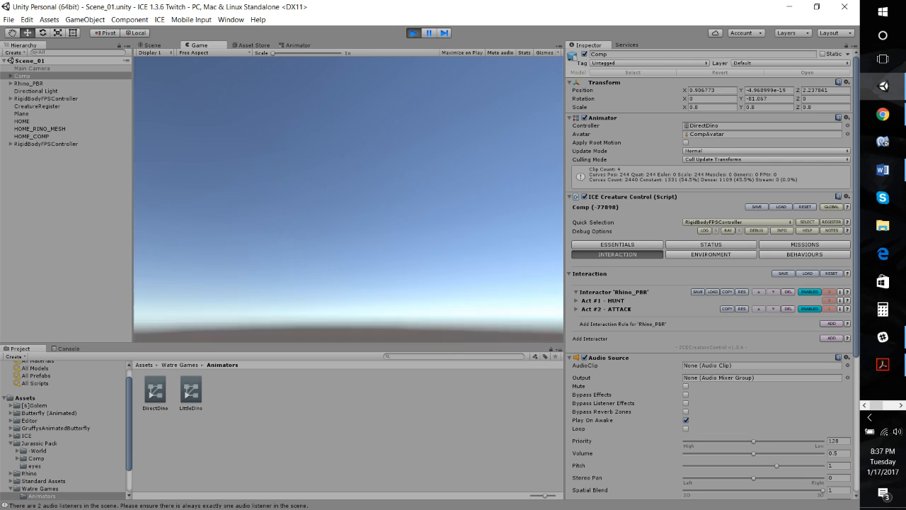
{"action": "key", "text": "ctrl+p"}
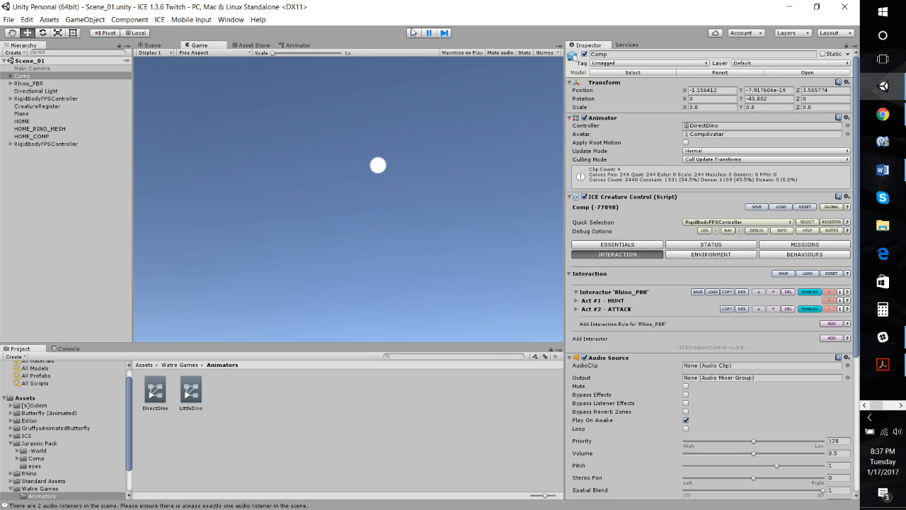
Step: Focus on RigidBodyFPSController and raise it above the ground to a Y position of about 1.27
{"action": "left_click", "coordinate": [54, 99]}
{"action": "key", "text": "f"}
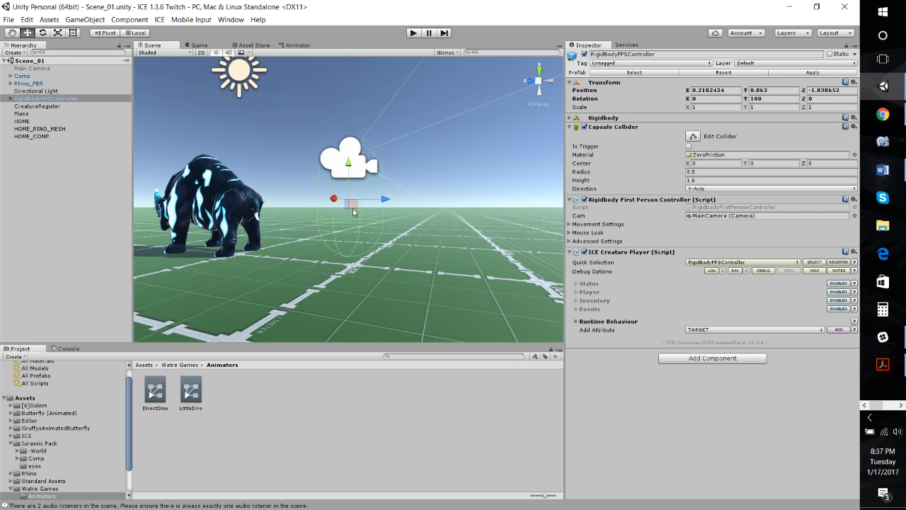
{"action": "left_click_drag", "start_coordinate": [349, 167], "coordinate": [351, 138]}
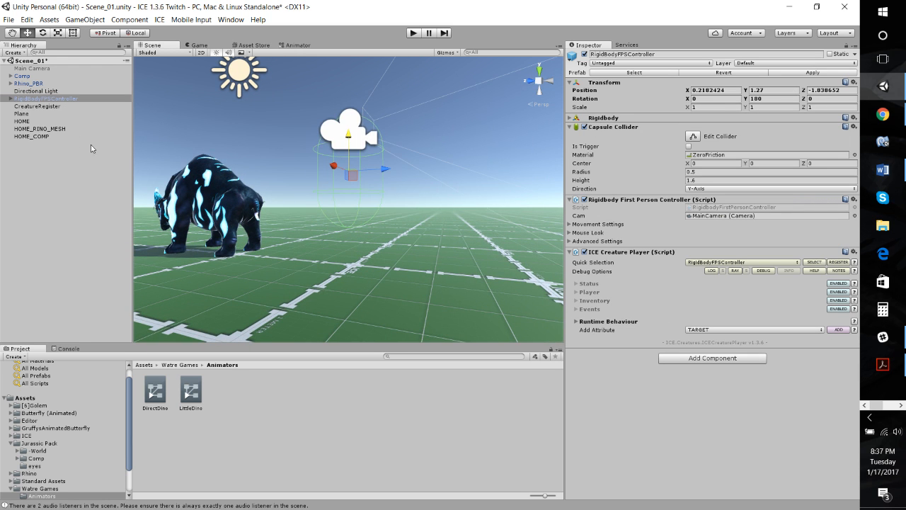
Step: Replace the Mesh Collider on the Plane with a Box Collider
{"action": "left_click", "coordinate": [22, 114]}
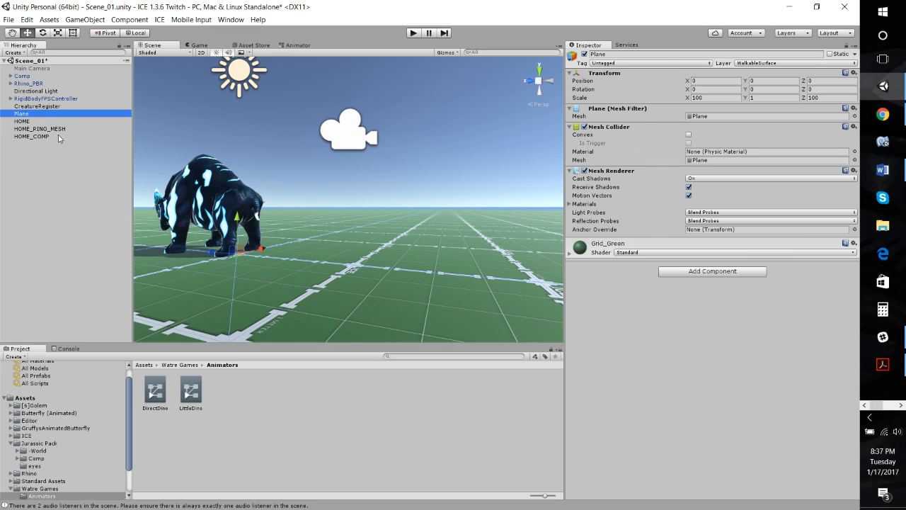
{"action": "right_click", "coordinate": [623, 129]}
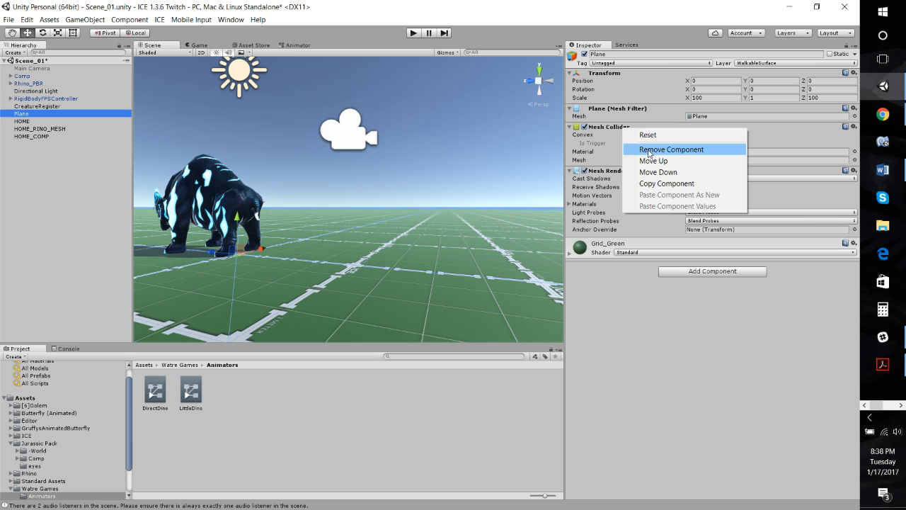
{"action": "left_click", "coordinate": [650, 150]}
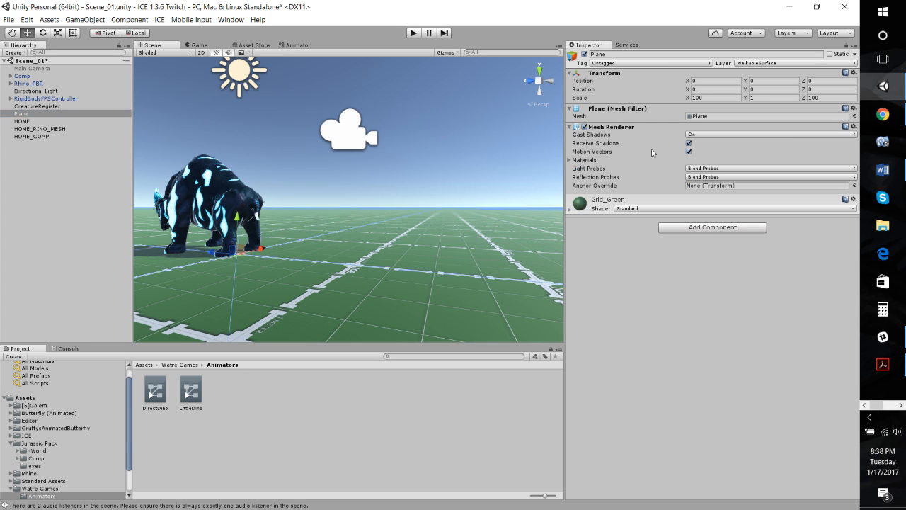
{"action": "left_click", "coordinate": [692, 227]}
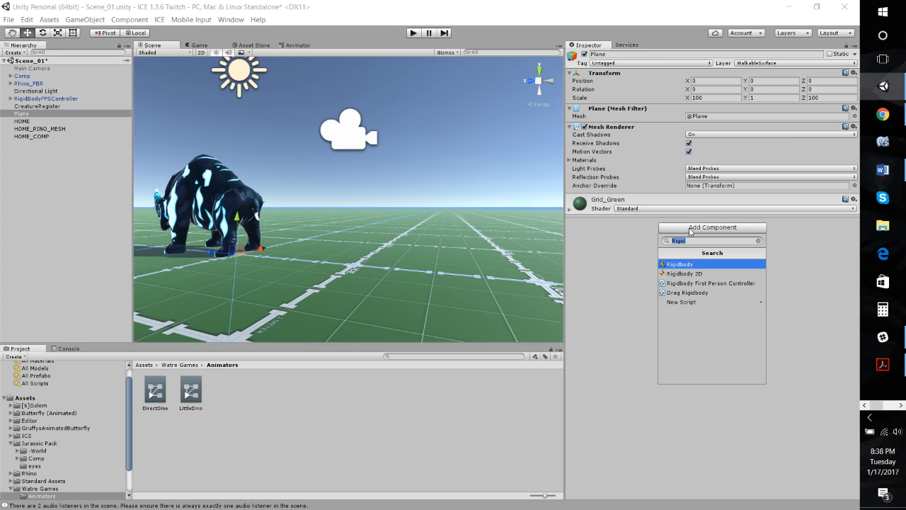
{"action": "type", "text": "Box"}
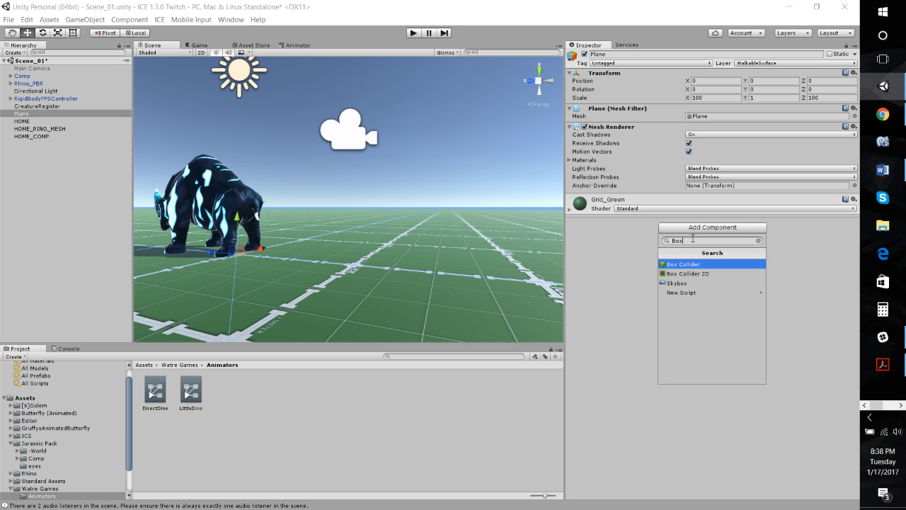
{"action": "left_click", "coordinate": [685, 265]}
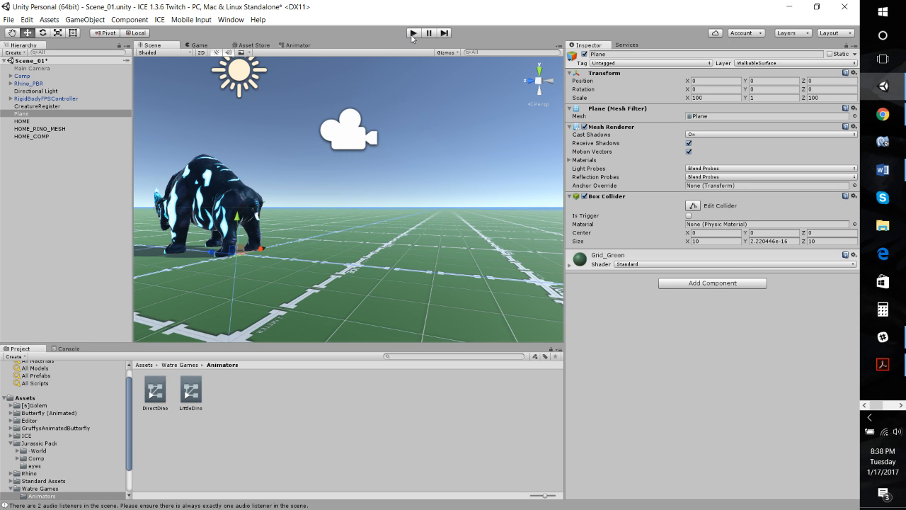
Step: Save the scene and test the Plane's new collider in play mode
{"action": "key", "text": "ctrl+s"}
{"action": "left_click", "coordinate": [412, 33]}
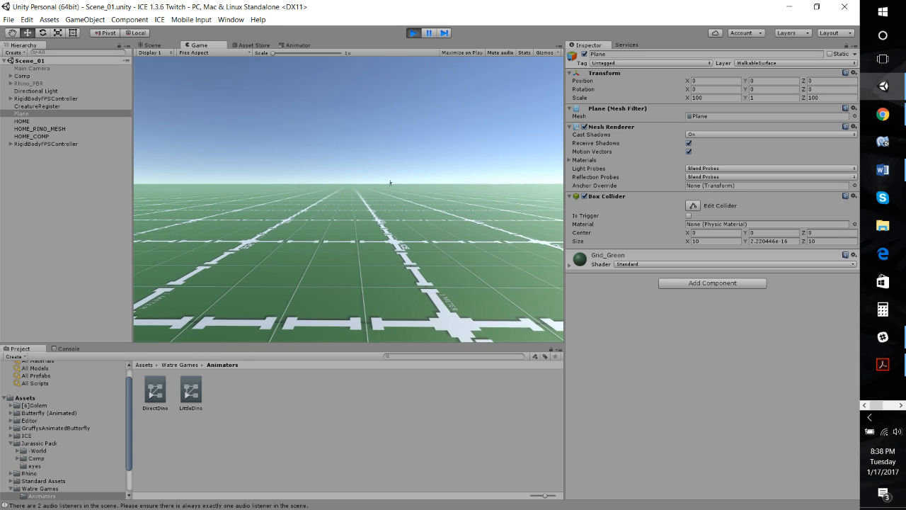
{"action": "left_click", "coordinate": [410, 33]}
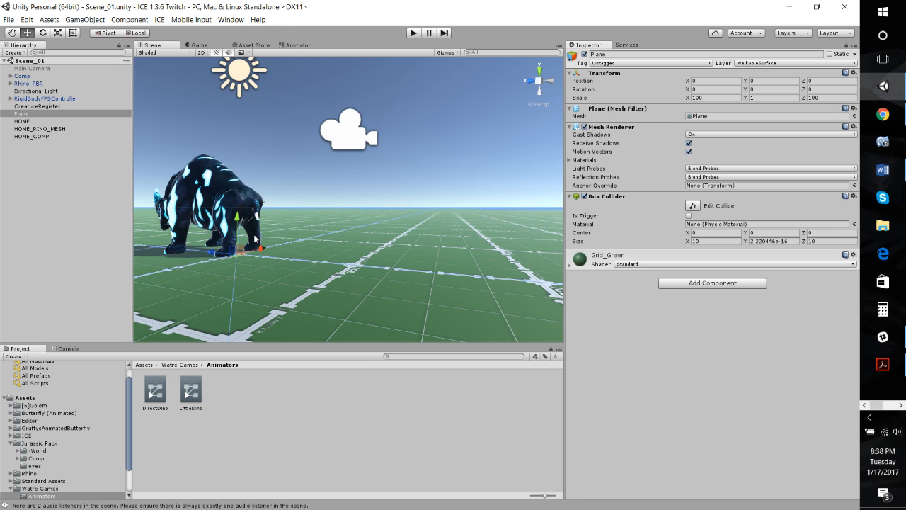
Step: Examine Rhino_PBR's interaction settings in ICE Creature Control for existing interactors
{"action": "left_click", "coordinate": [11, 100]}
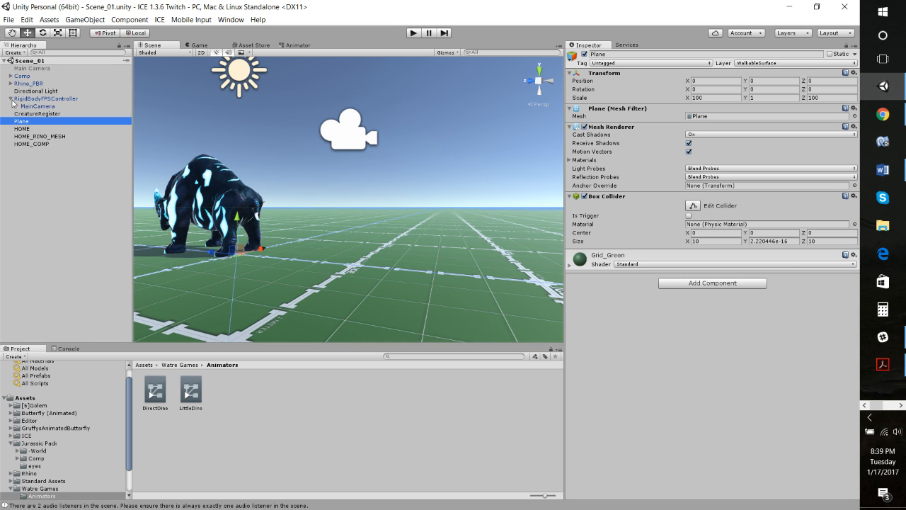
{"action": "left_click", "coordinate": [12, 100]}
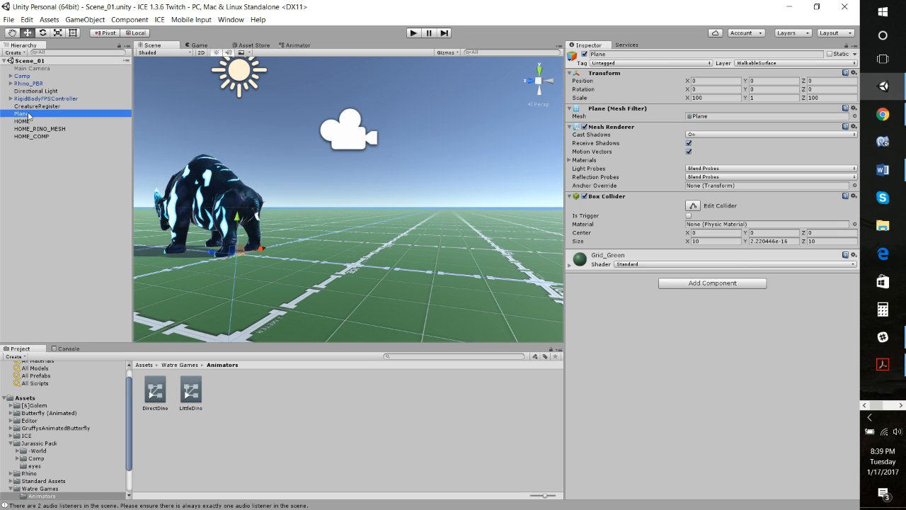
{"action": "left_click", "coordinate": [36, 84]}
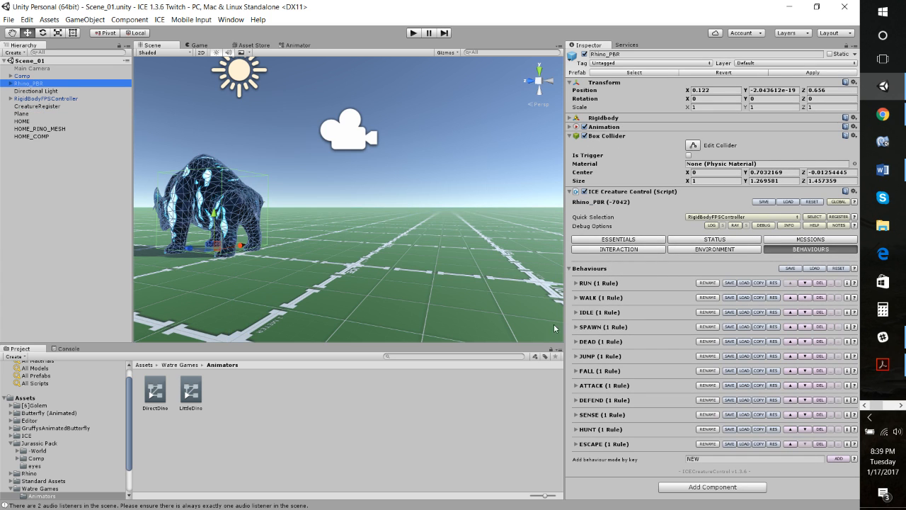
{"action": "left_click", "coordinate": [618, 251]}
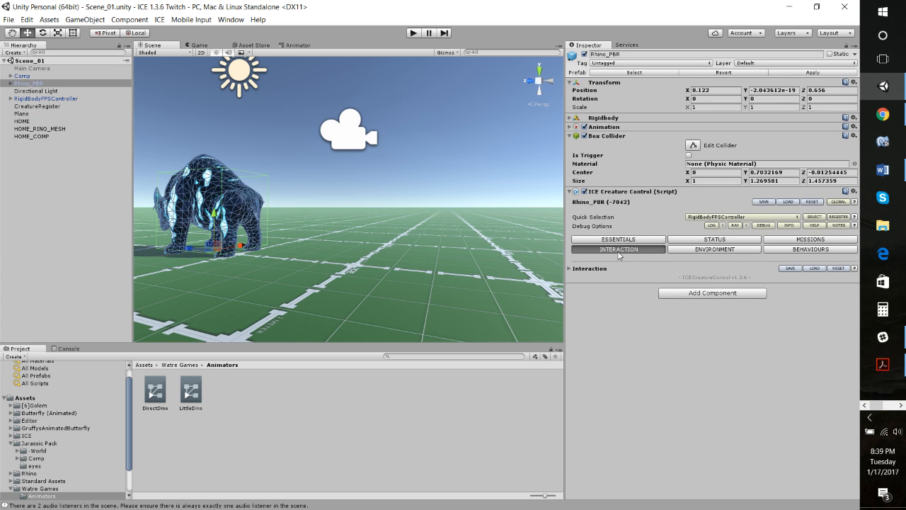
{"action": "left_click", "coordinate": [575, 269]}
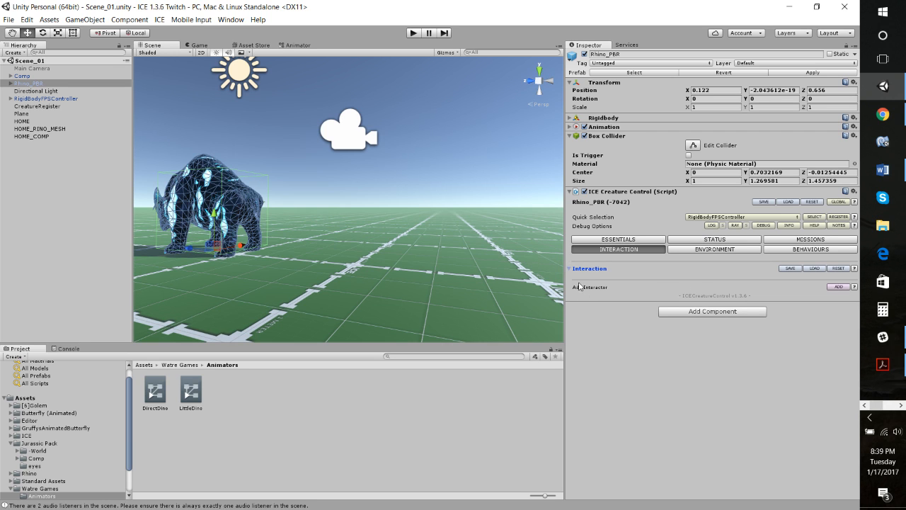
Step: Enable the retaining timer in the selection criteria of Comp's Act #2 - ATTACK, set it to 1 second, and test in play mode
{"action": "left_click", "coordinate": [36, 76]}
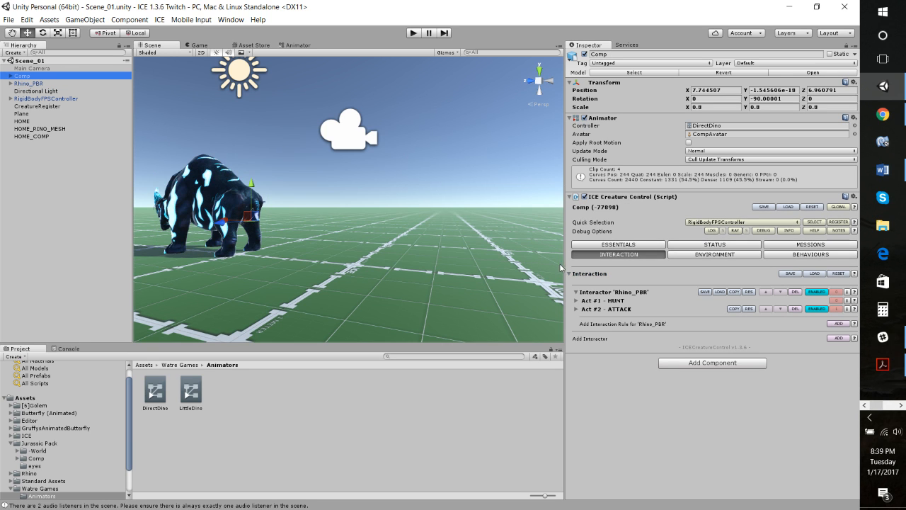
{"action": "left_click", "coordinate": [580, 309]}
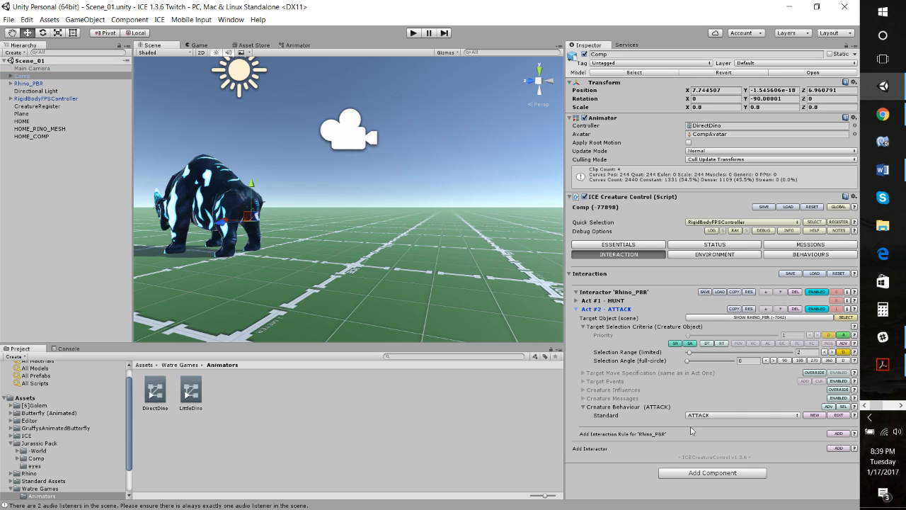
{"action": "left_click", "coordinate": [720, 344]}
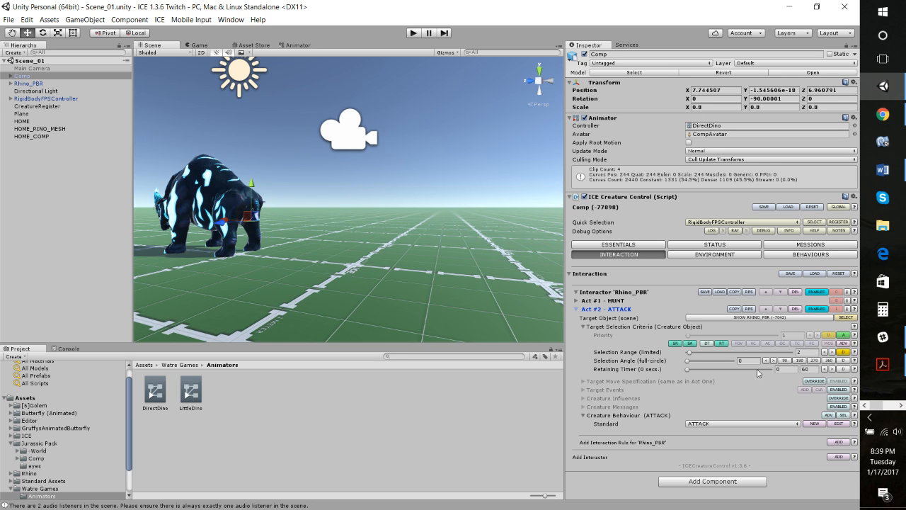
{"action": "left_click", "coordinate": [781, 369]}
{"action": "type", "text": "2"}
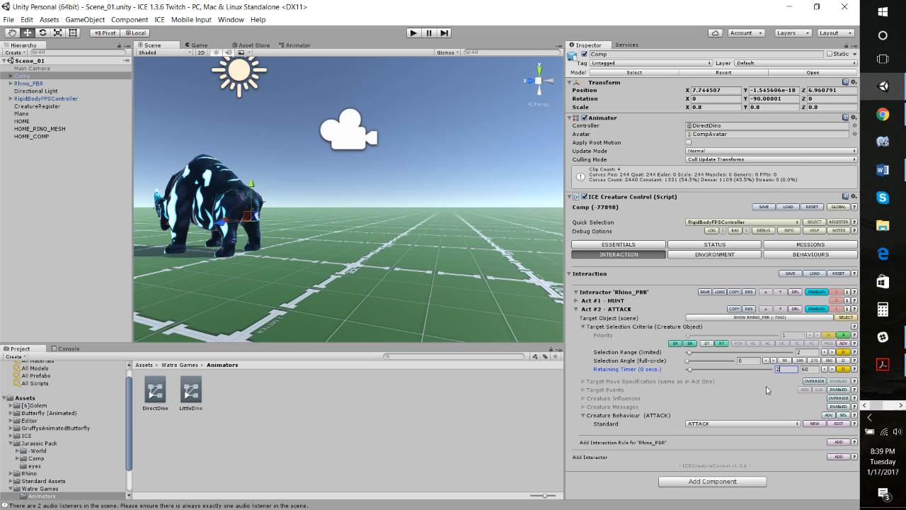
{"action": "key", "text": "BackSpace"}
{"action": "type", "text": "1"}
{"action": "left_click", "coordinate": [413, 34]}
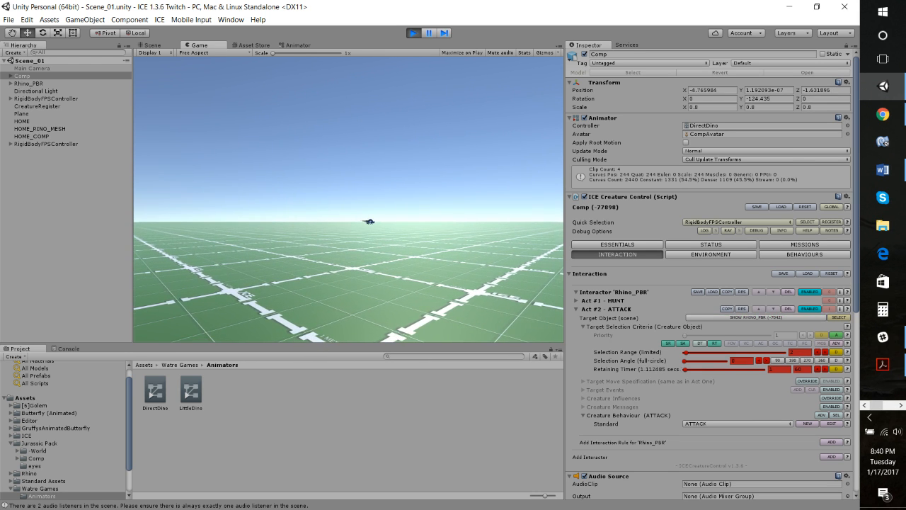
{"action": "left_click", "coordinate": [413, 32]}
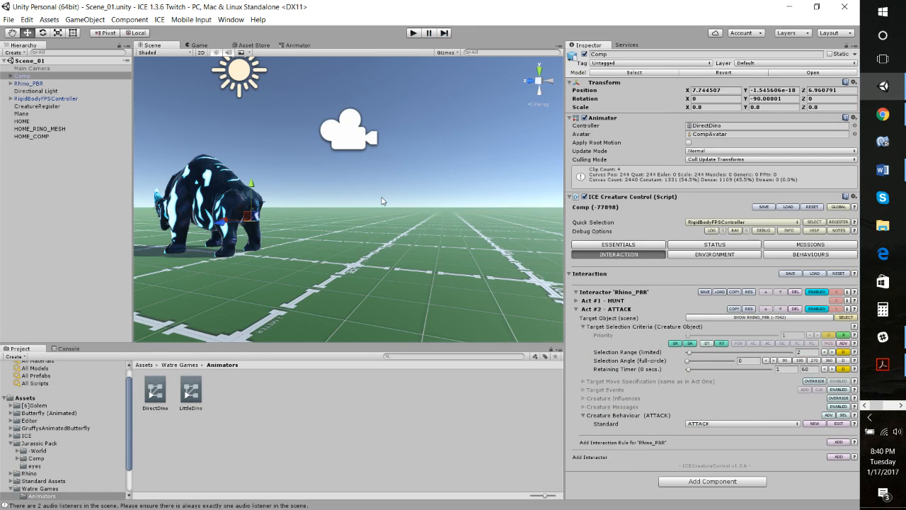
Step: Raise RigidBodyFPSController to a Y position of about 1.9 and assign it the Player tag
{"action": "scroll", "coordinate": [376, 205], "scroll_direction": "down", "scroll_amount": 8}
{"action": "left_click", "coordinate": [347, 250]}
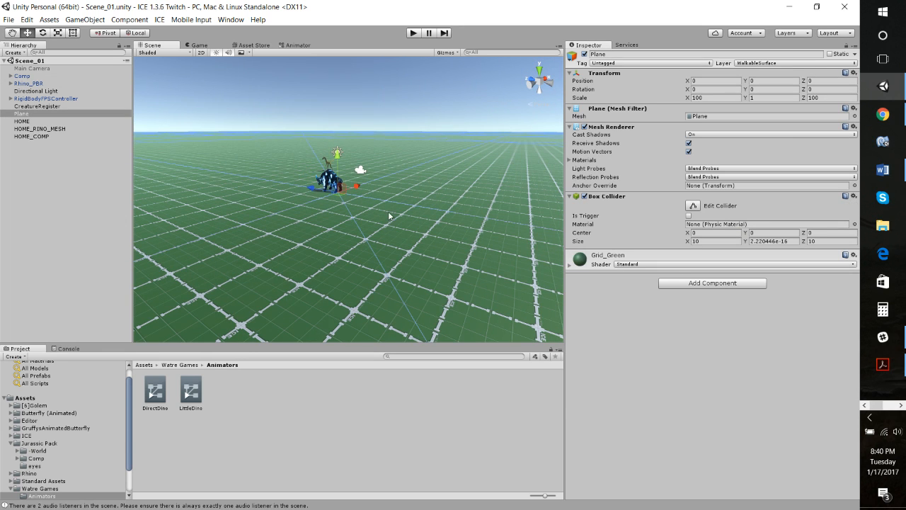
{"action": "left_click", "coordinate": [42, 113]}
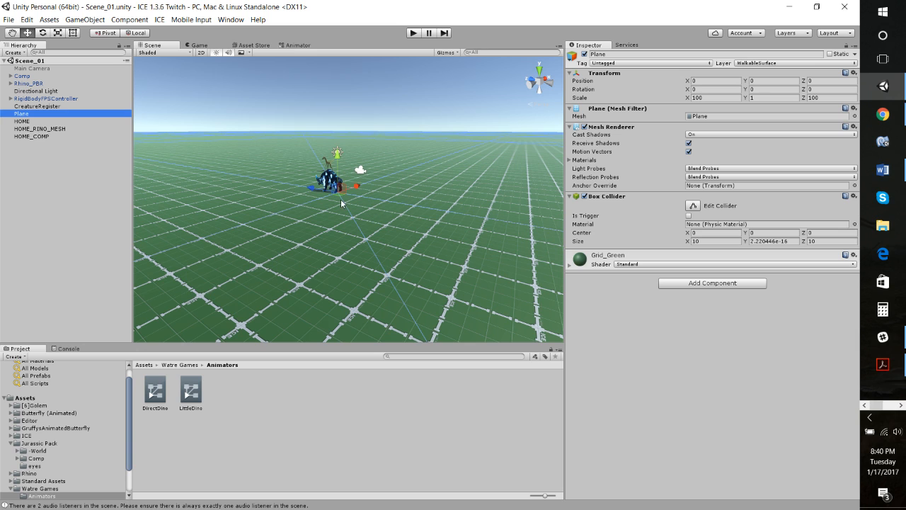
{"action": "left_click", "coordinate": [70, 98]}
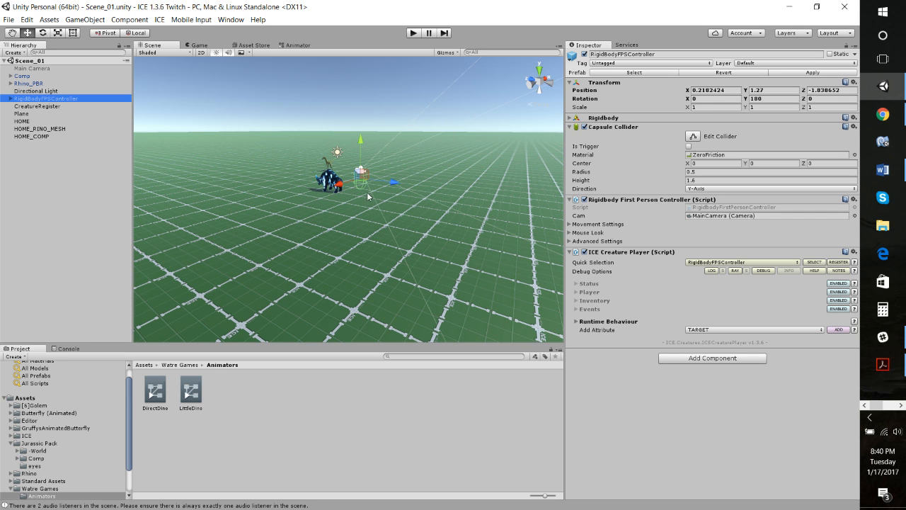
{"action": "key", "text": "f"}
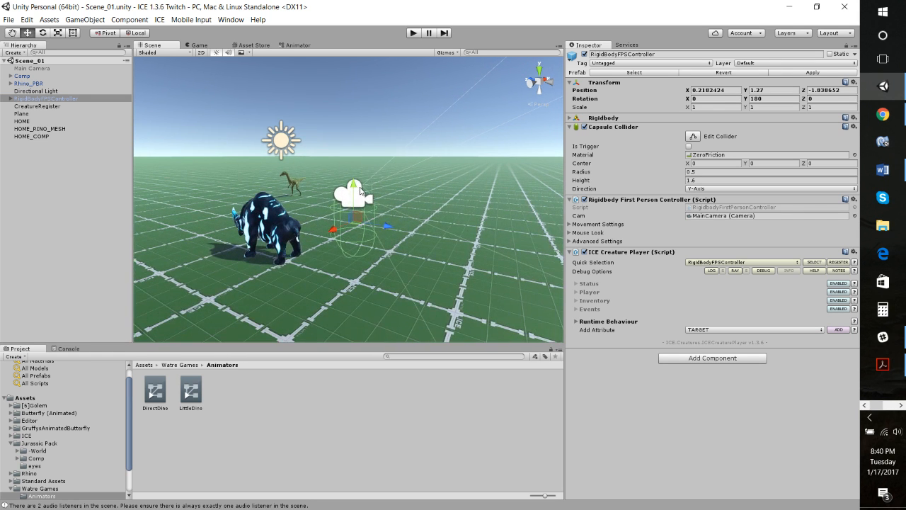
{"action": "left_click_drag", "start_coordinate": [354, 187], "coordinate": [356, 157]}
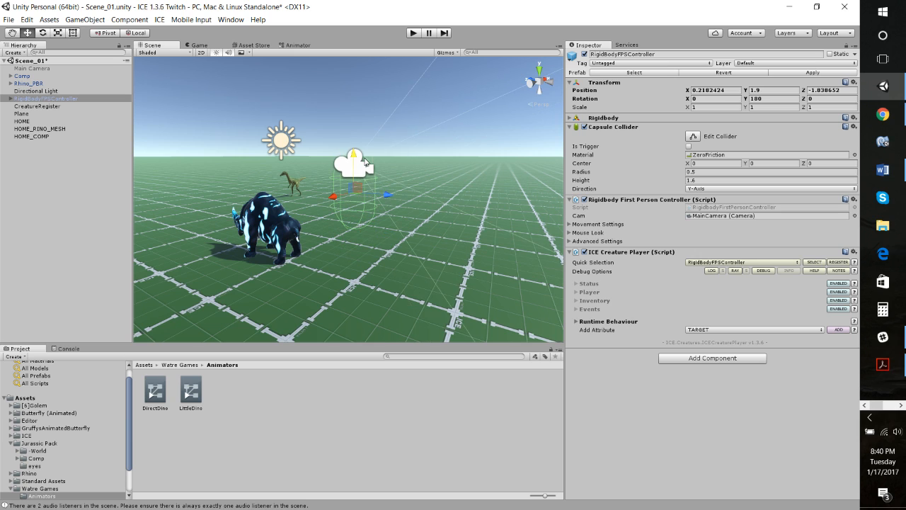
{"action": "left_click", "coordinate": [644, 64]}
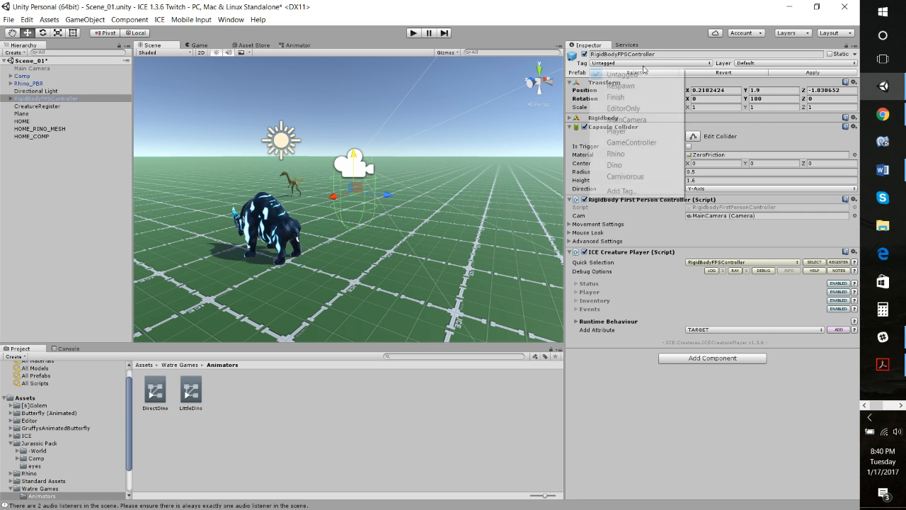
{"action": "left_click", "coordinate": [637, 130]}
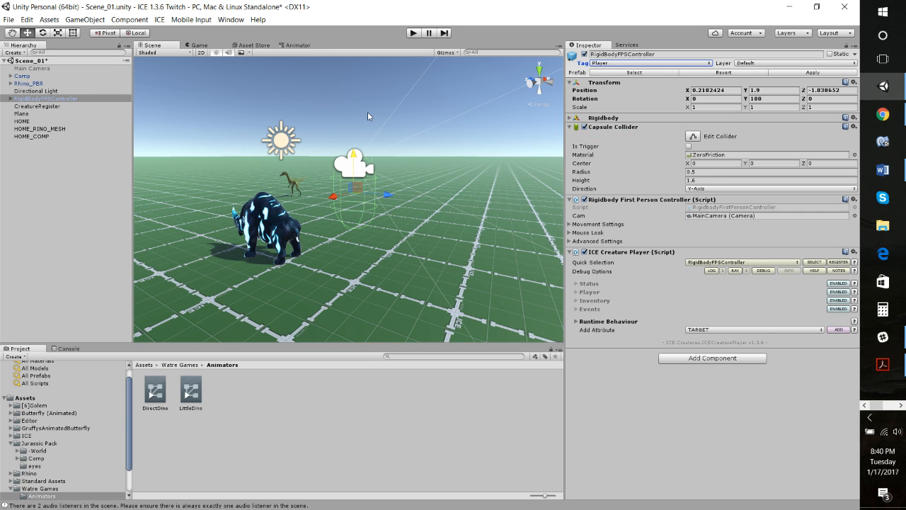
Step: Save the scene and walk the player around in play mode to watch Comp attack the rhino
{"action": "key", "text": "ctrl+s"}
{"action": "left_click", "coordinate": [415, 33]}
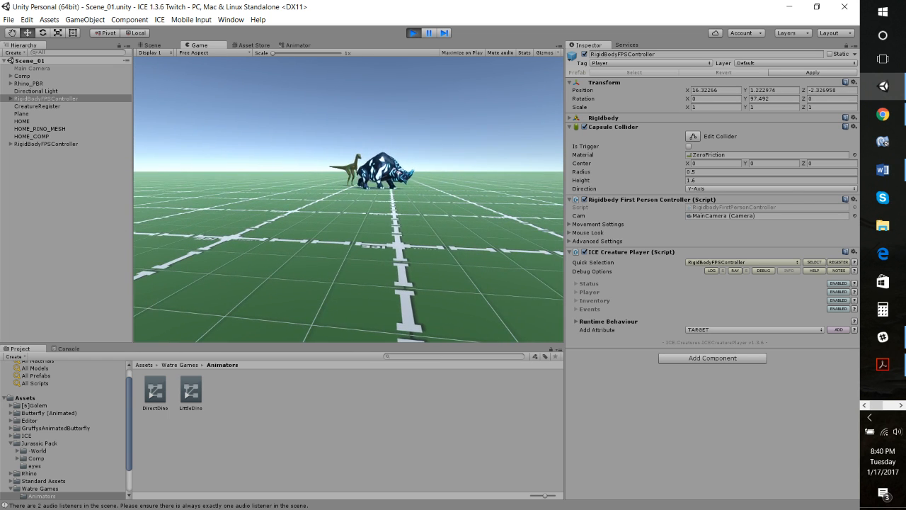
{"action": "key", "text": "w"}
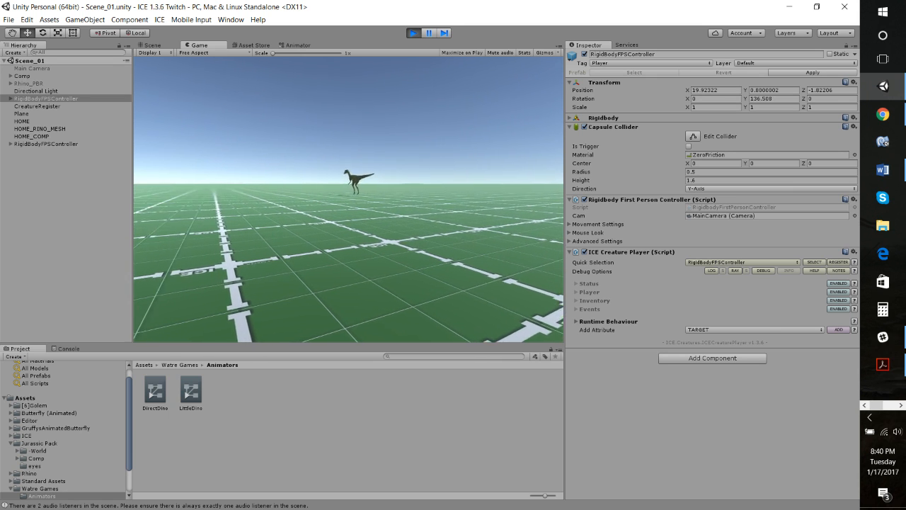
{"action": "left_click", "coordinate": [410, 35]}
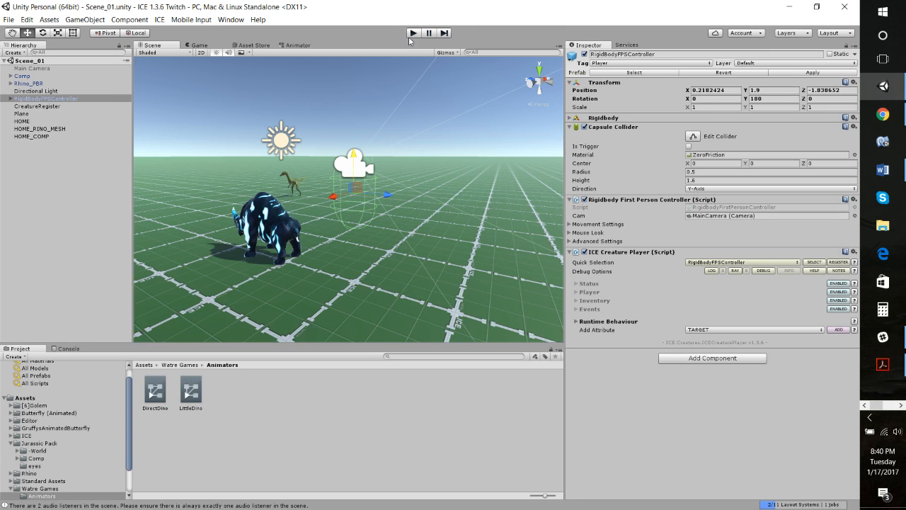
Step: Enable the Dead default behaviour in Rhino_PBR's essentials, using the DEAD behaviour
{"action": "left_click", "coordinate": [10, 84]}
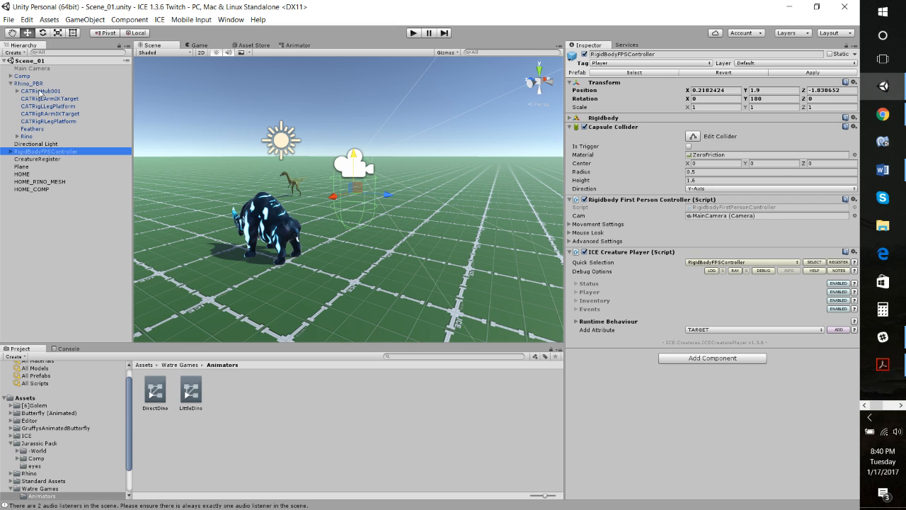
{"action": "left_click", "coordinate": [35, 84]}
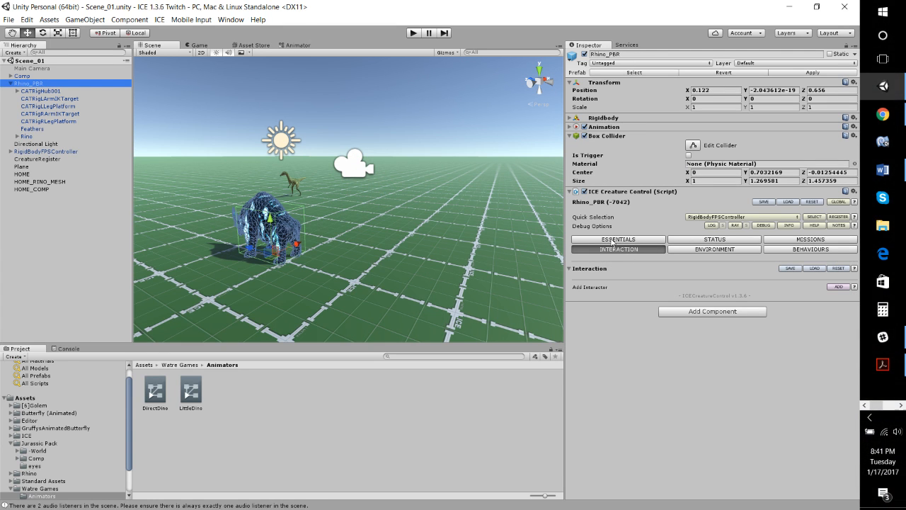
{"action": "left_click", "coordinate": [618, 240]}
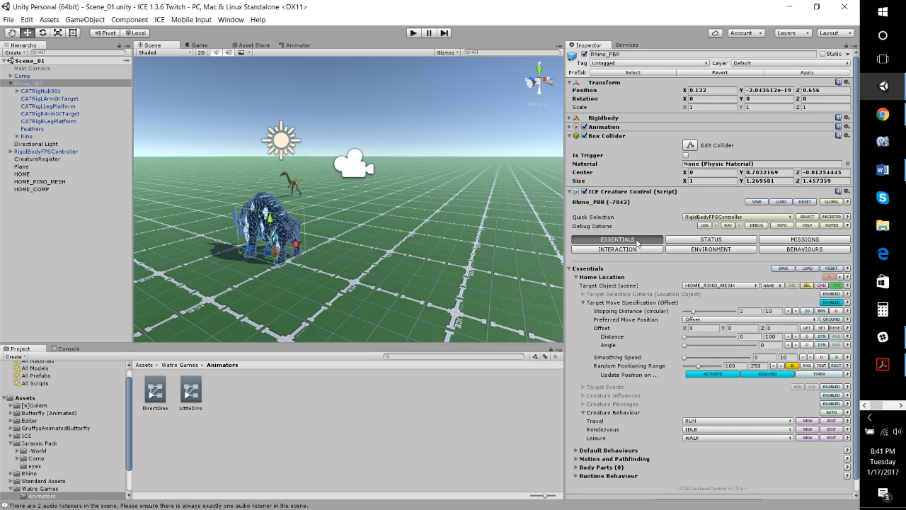
{"action": "scroll", "coordinate": [579, 379], "scroll_direction": "down", "scroll_amount": 1}
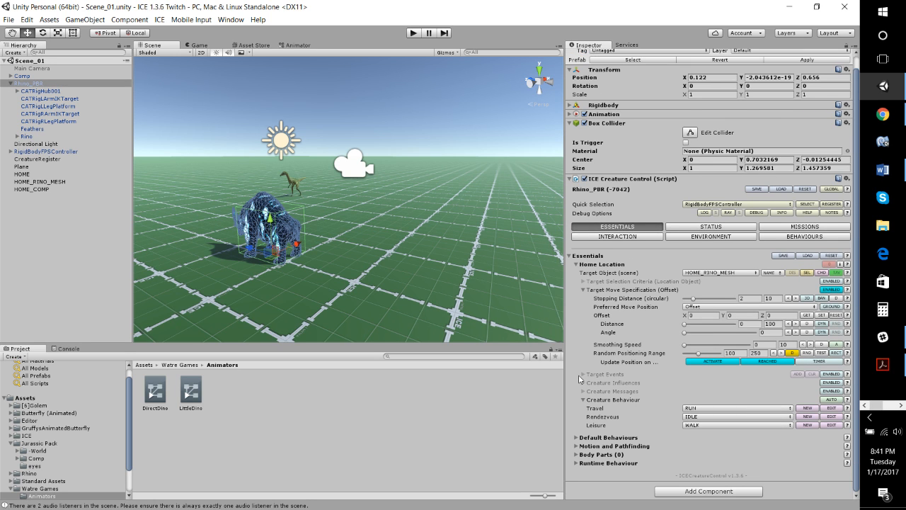
{"action": "left_click", "coordinate": [578, 439]}
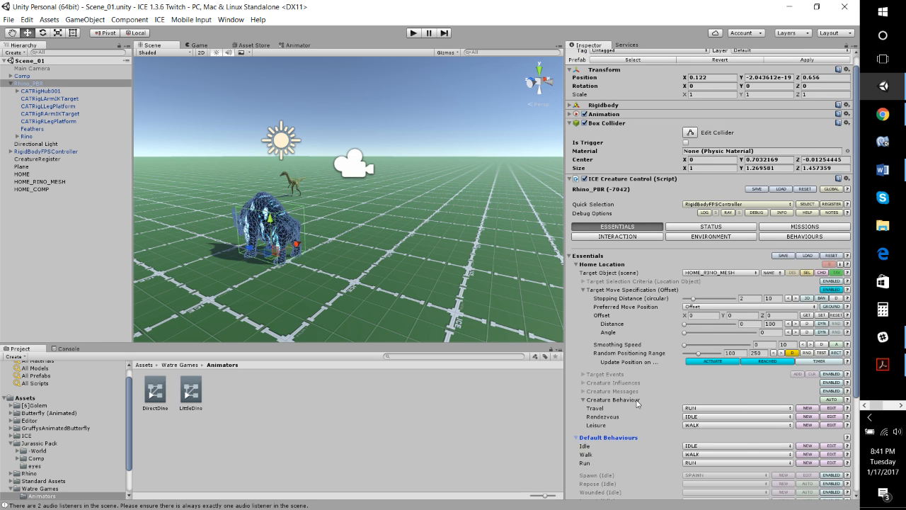
{"action": "scroll", "coordinate": [637, 404], "scroll_direction": "down", "scroll_amount": 5}
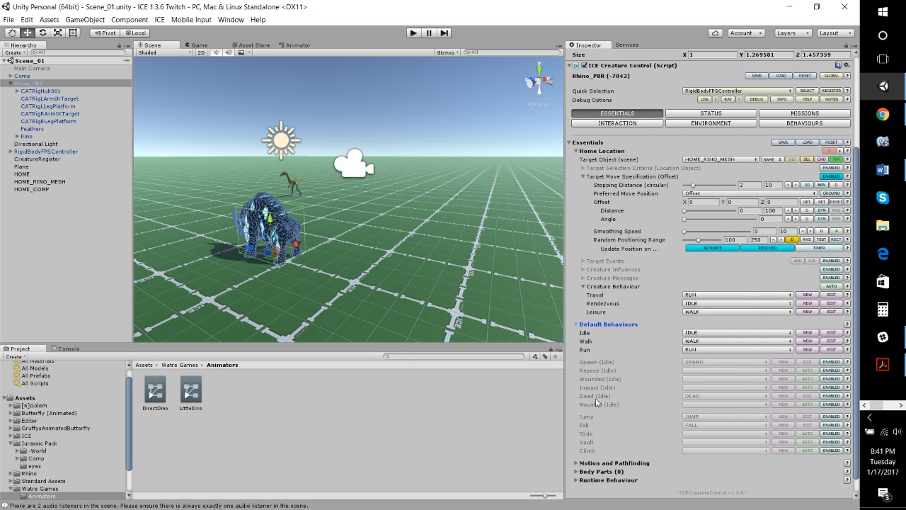
{"action": "left_click", "coordinate": [833, 396]}
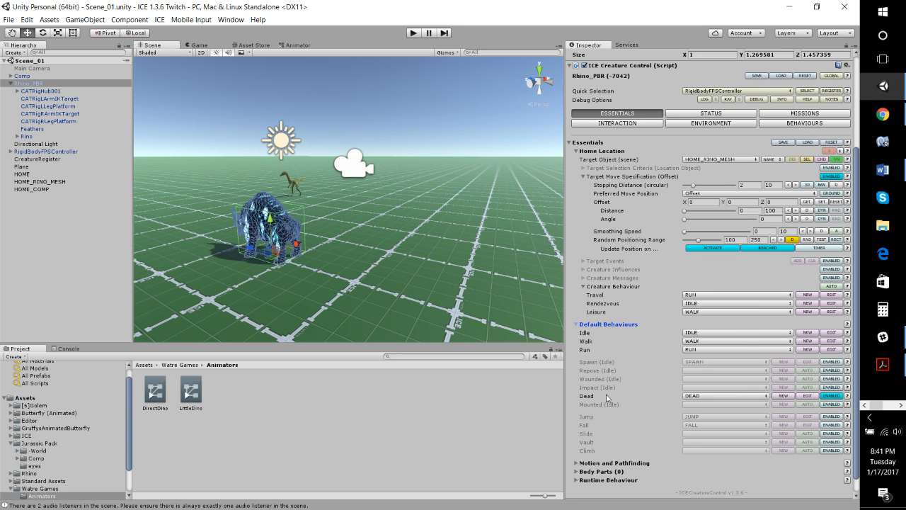
Step: Set the Removing Delay in Rhino_PBR's basic status settings to 5 seconds
{"action": "scroll", "coordinate": [733, 365], "scroll_direction": "up", "scroll_amount": 4}
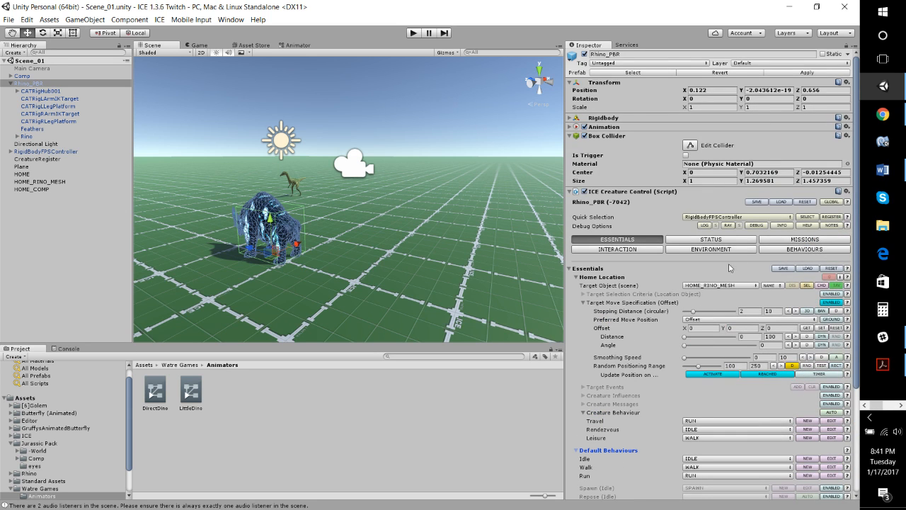
{"action": "left_click", "coordinate": [711, 239]}
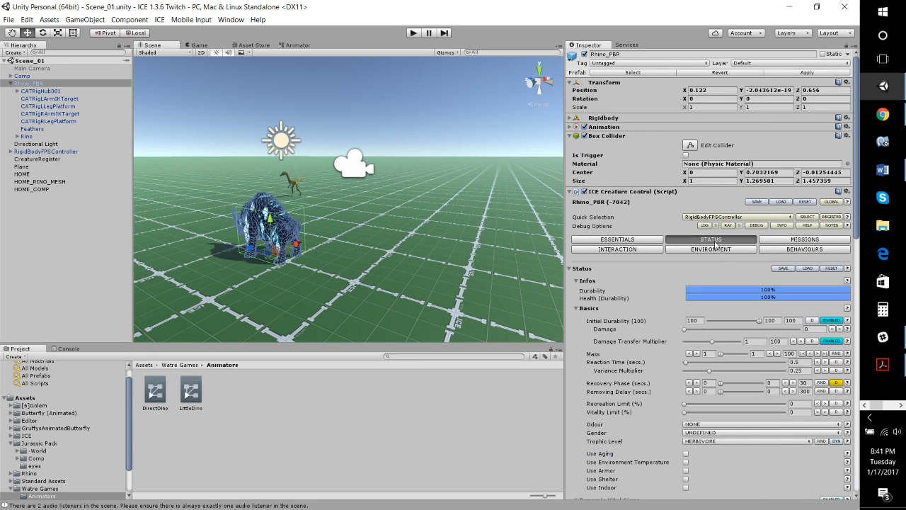
{"action": "scroll", "coordinate": [696, 382], "scroll_direction": "down", "scroll_amount": 1}
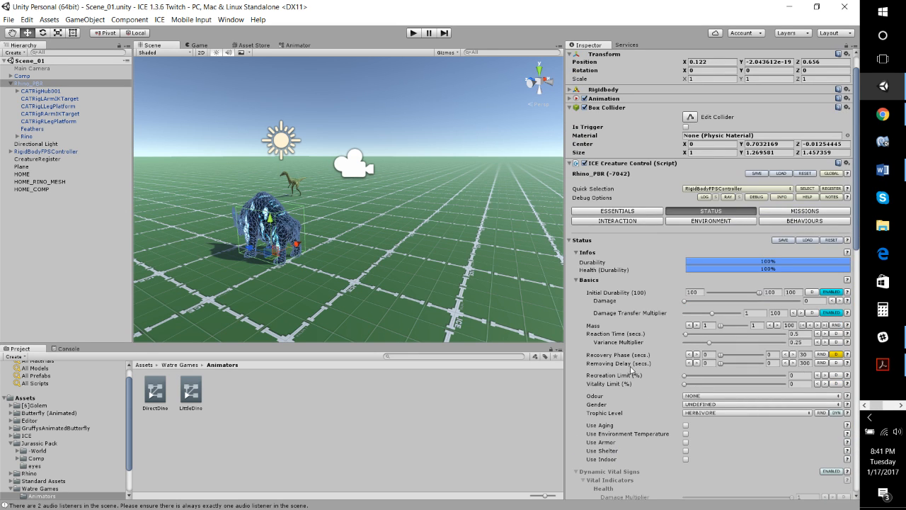
{"action": "left_click", "coordinate": [708, 363]}
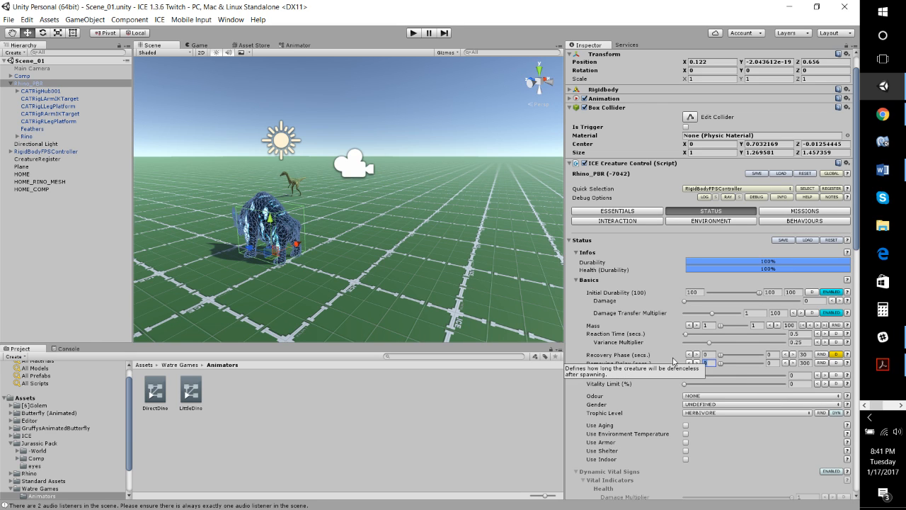
{"action": "type", "text": "5"}
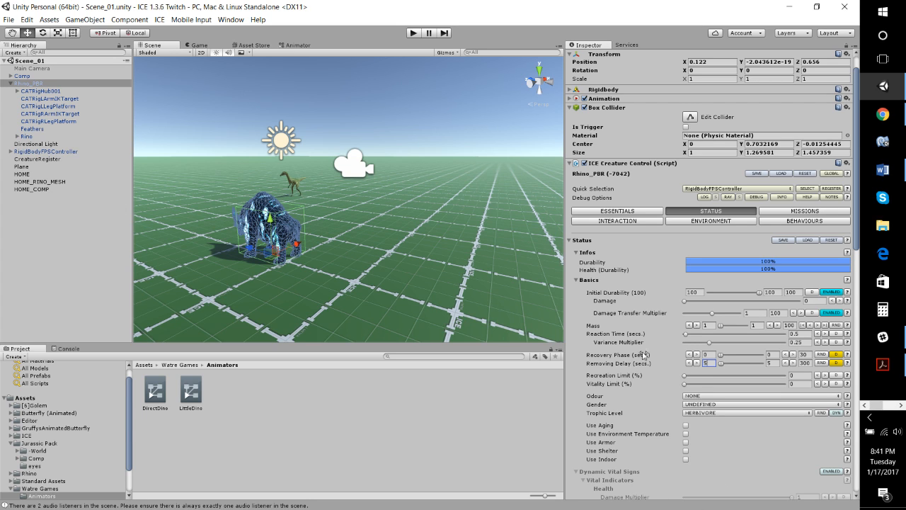
Step: Run the scene in play mode and follow Comp's attack on the rhino up close in the Scene view
{"action": "left_click", "coordinate": [415, 34]}
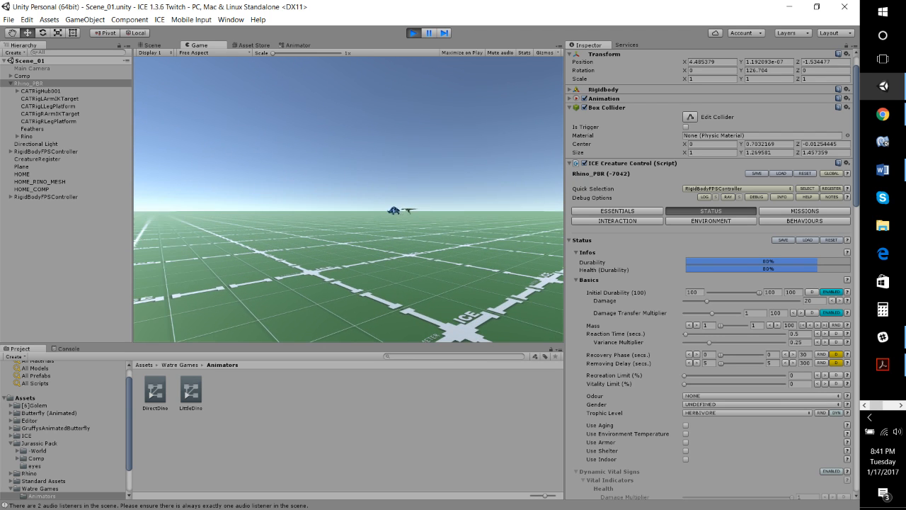
{"action": "left_click", "coordinate": [152, 45]}
{"action": "right_click_drag", "start_coordinate": [316, 194], "coordinate": [252, 201]}
{"action": "key", "text": "w"}
{"action": "key", "text": "a"}
{"action": "key", "text": "d"}
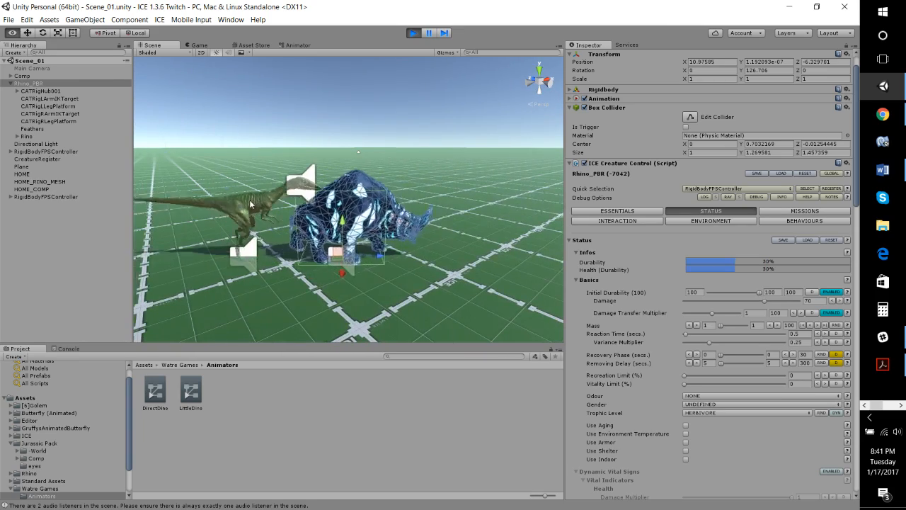
{"action": "key", "text": "d"}
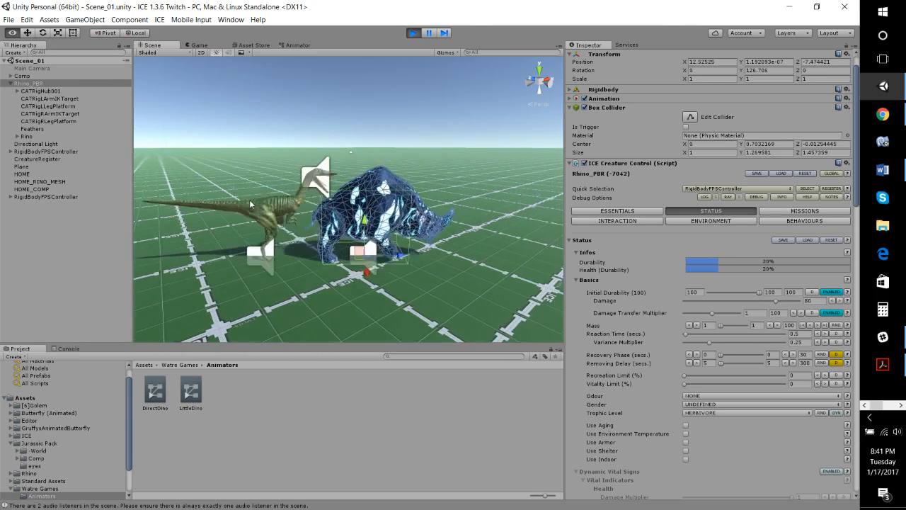
{"action": "key", "text": "d"}
{"action": "key", "text": "d"}
{"action": "right_click_drag", "start_coordinate": [250, 201], "coordinate": [200, 178]}
{"action": "key", "text": "w"}
{"action": "key", "text": "s"}
{"action": "key", "text": "w"}
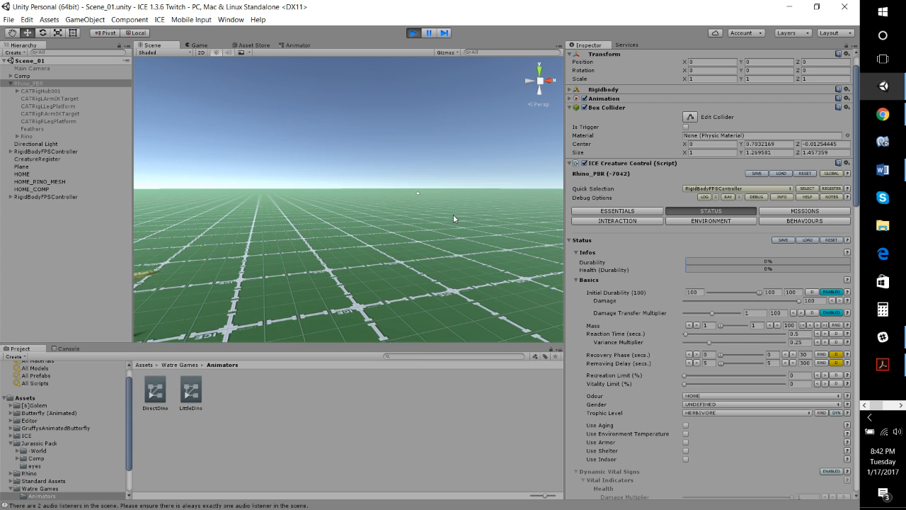
Step: Look around the running scene to check whether the rhino has been removed, and stop play mode
{"action": "right_click_drag", "start_coordinate": [454, 215], "coordinate": [251, 208]}
{"action": "right_click_drag", "start_coordinate": [434, 245], "coordinate": [503, 254]}
{"action": "right_click_drag", "start_coordinate": [272, 226], "coordinate": [314, 230]}
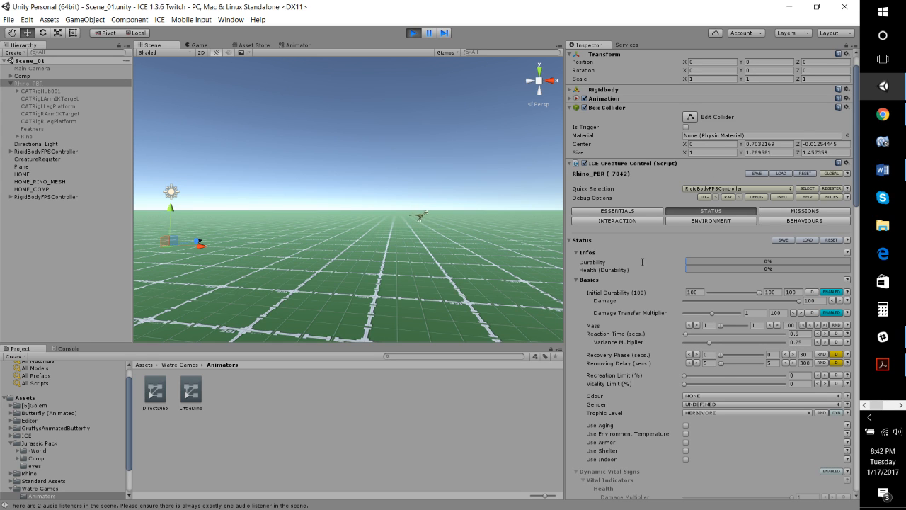
{"action": "left_click", "coordinate": [414, 33]}
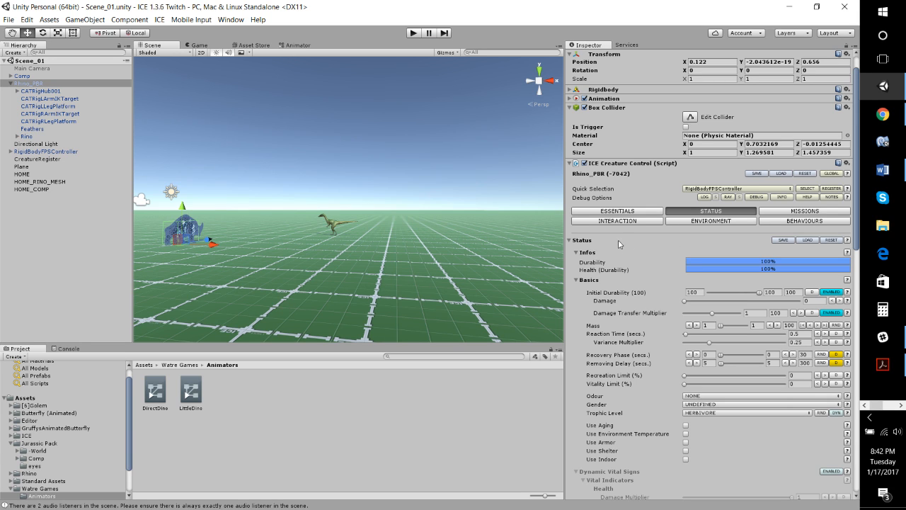
Step: Add and enable a new interactor in Rhino_PBR's interaction settings, with Comp as the target object of Act #1
{"action": "left_click", "coordinate": [618, 221]}
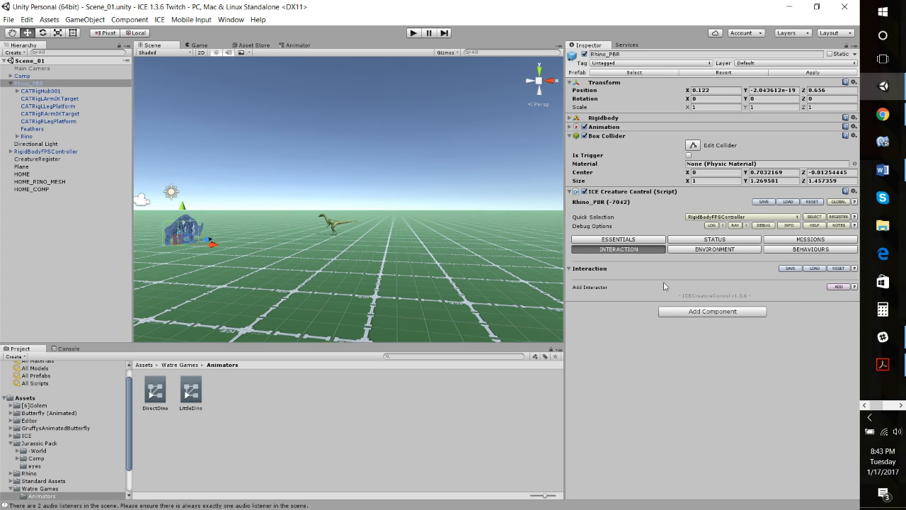
{"action": "left_click", "coordinate": [572, 269]}
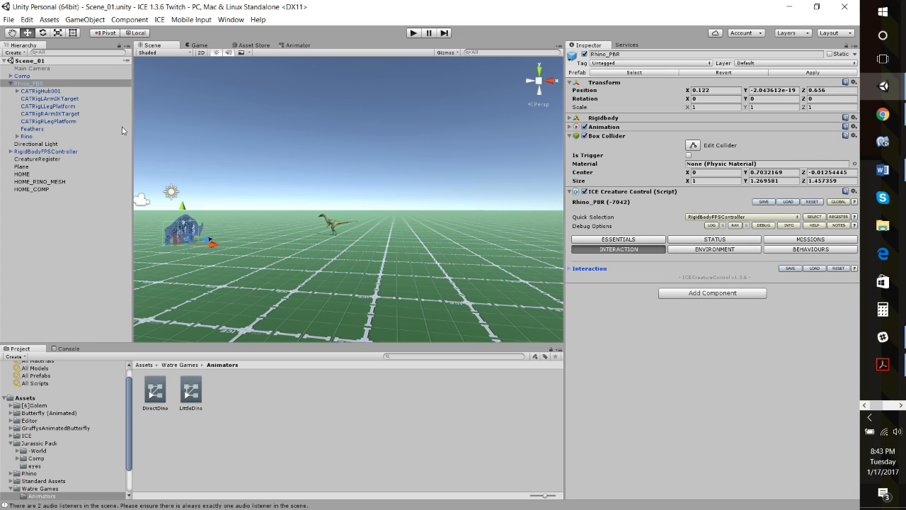
{"action": "left_click", "coordinate": [8, 83]}
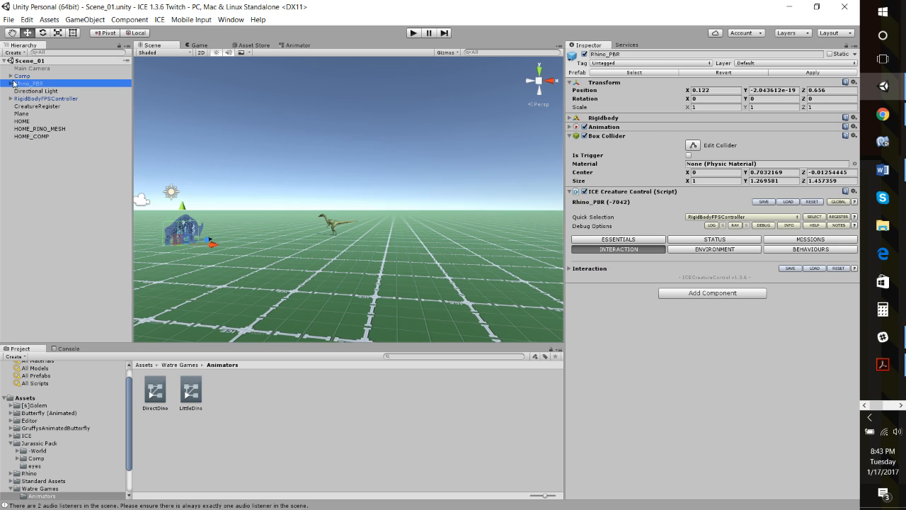
{"action": "right_click_drag", "start_coordinate": [446, 209], "coordinate": [369, 264]}
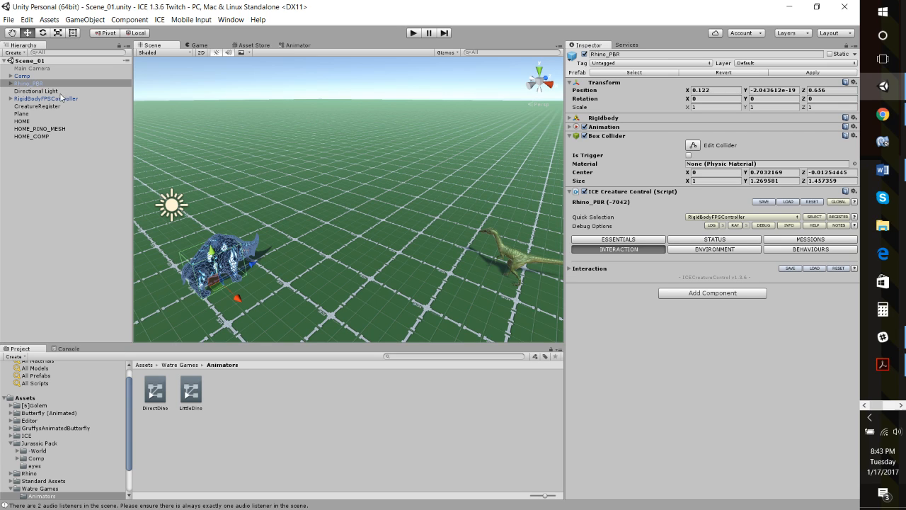
{"action": "left_click", "coordinate": [571, 272]}
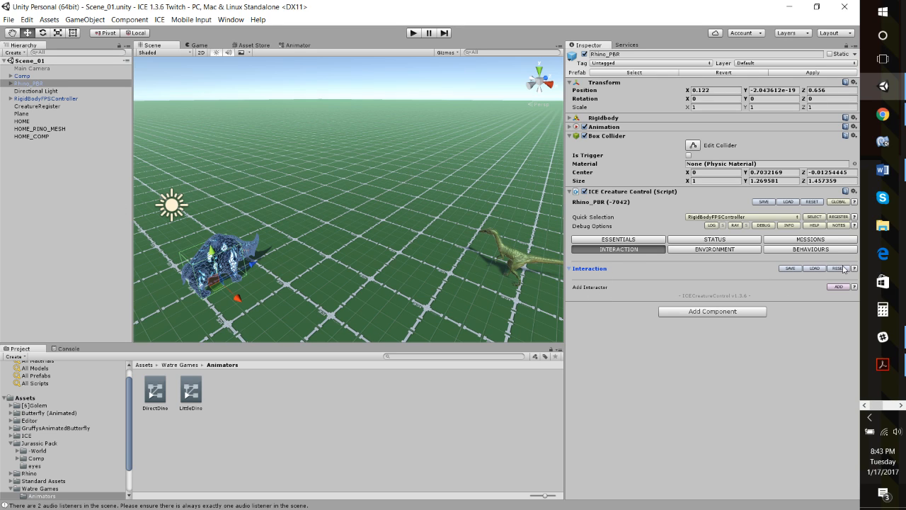
{"action": "left_click", "coordinate": [837, 287]}
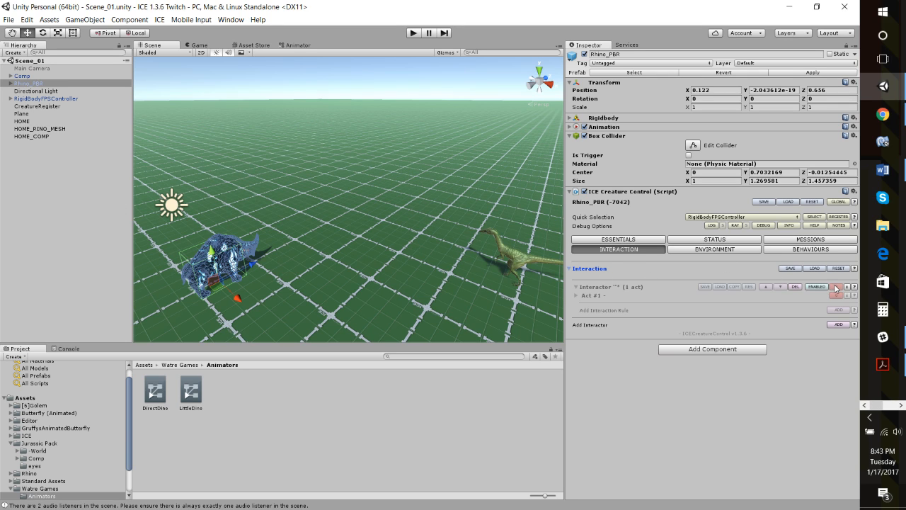
{"action": "left_click", "coordinate": [817, 287]}
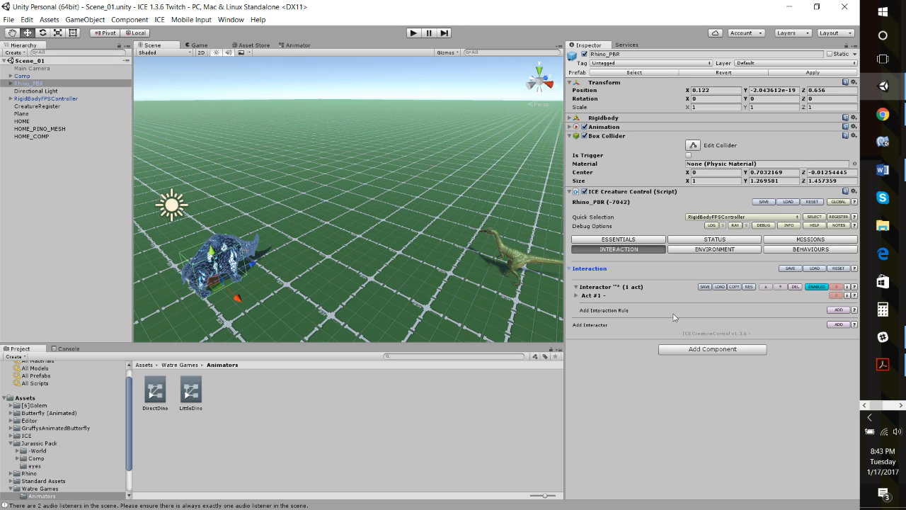
{"action": "left_click", "coordinate": [577, 295]}
{"action": "left_click", "coordinate": [783, 304]}
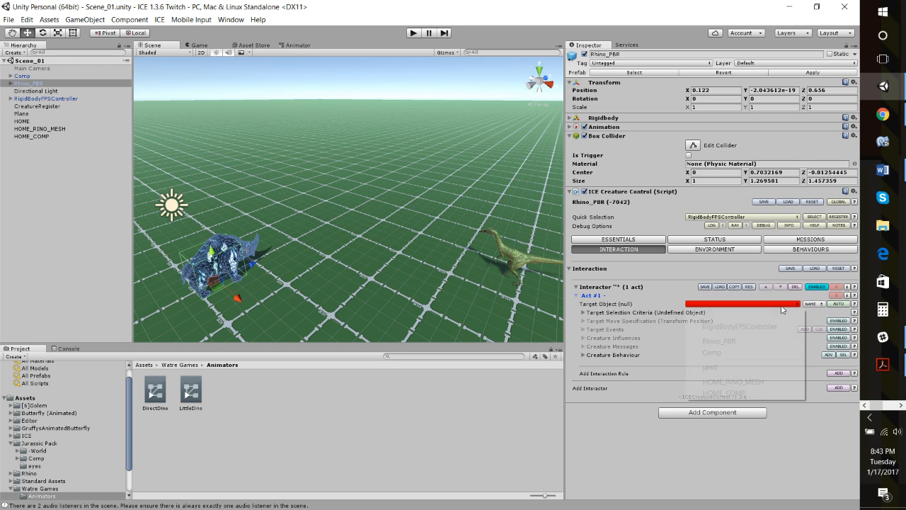
{"action": "left_click", "coordinate": [738, 352]}
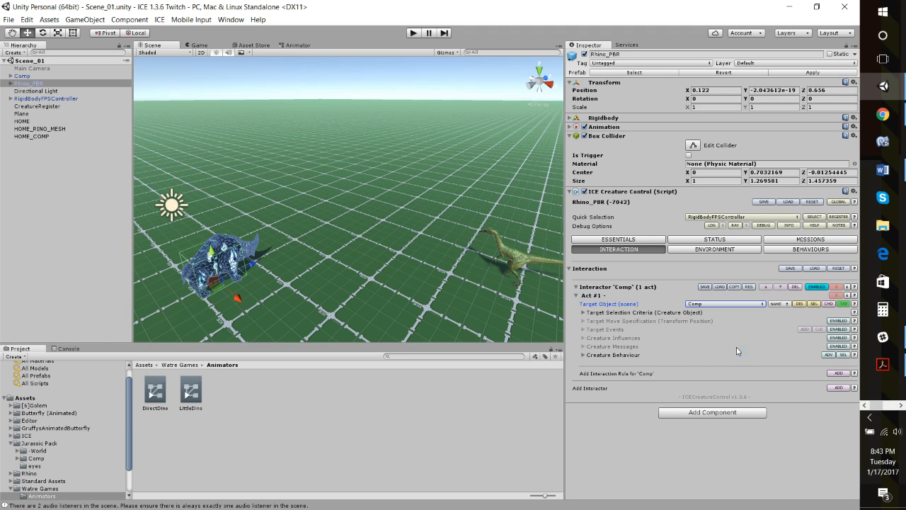
Step: Set the selection range in the target selection criteria of the rhino's Act #1 to 8
{"action": "left_click", "coordinate": [584, 312]}
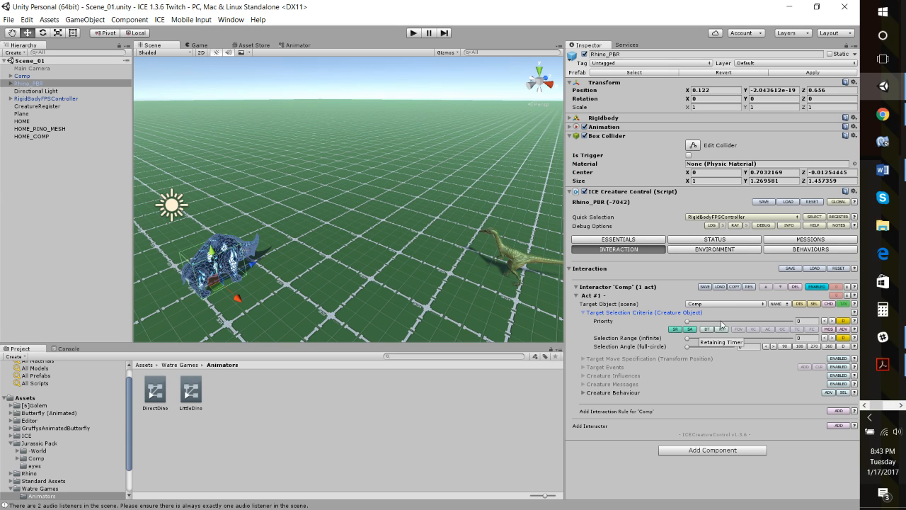
{"action": "left_click", "coordinate": [814, 339]}
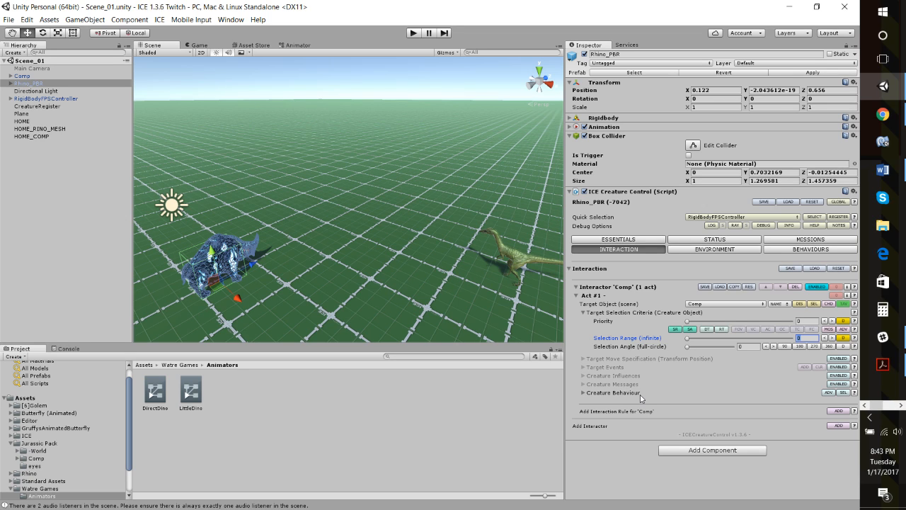
{"action": "type", "text": "5"}
{"action": "key", "text": "BackSpace"}
{"action": "type", "text": "8"}
Step: Assign ESCAPE as the standard creature behaviour for the rhino's Act #1 towards Comp
{"action": "left_click", "coordinate": [584, 393]}
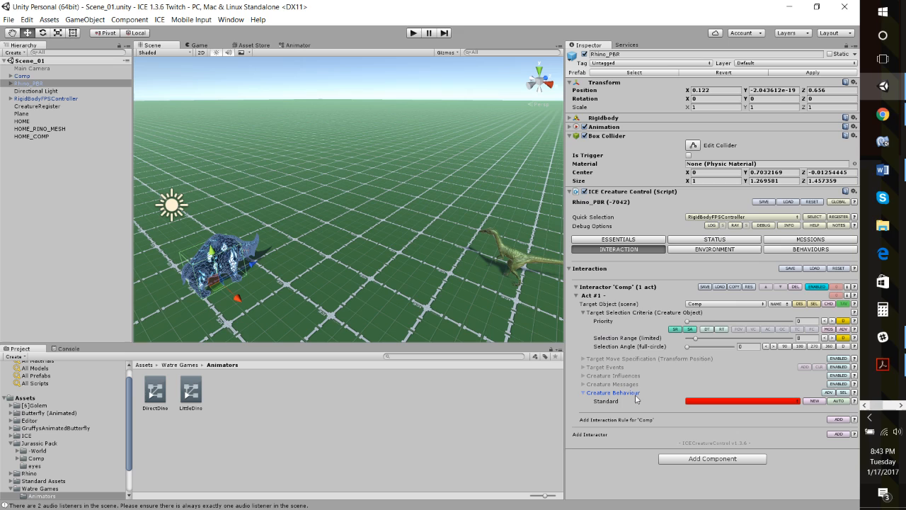
{"action": "left_click", "coordinate": [710, 402]}
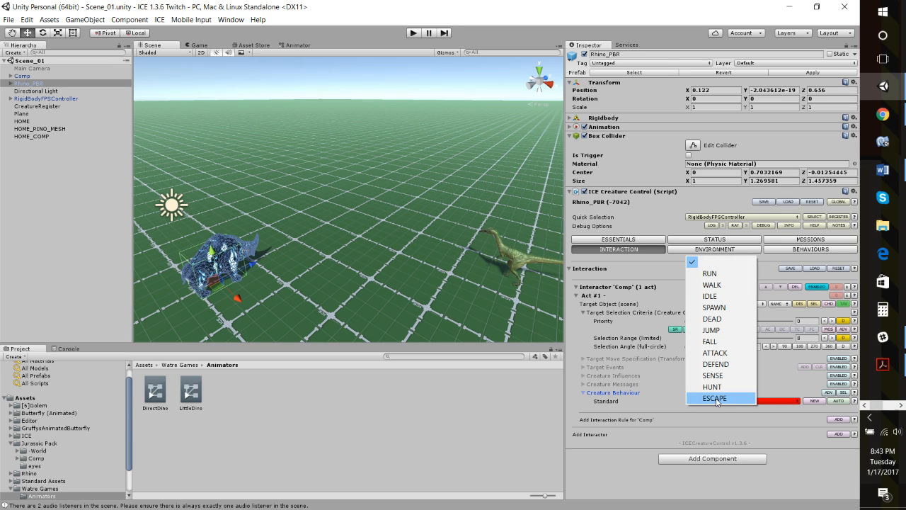
{"action": "left_click", "coordinate": [727, 398]}
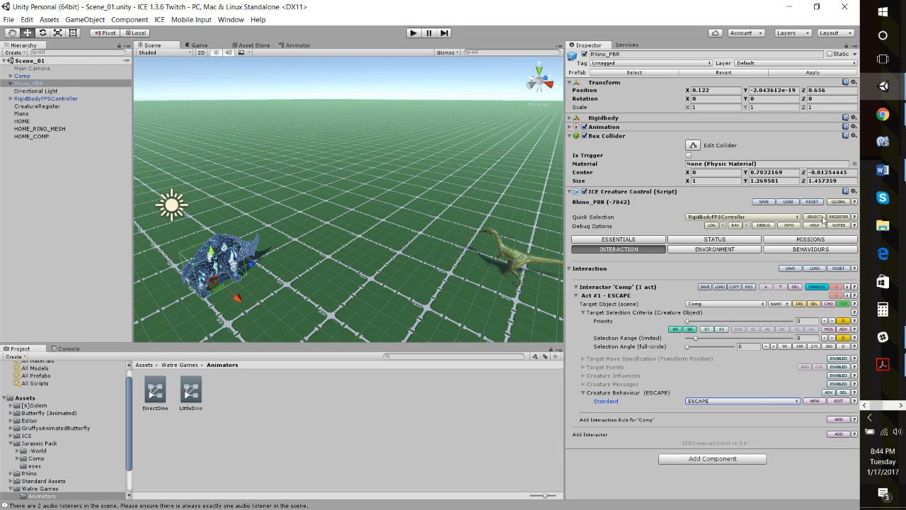
Step: Set the Move type of the rhino's ESCAPE behaviour to ESCAPE with an Escape Distance of 10
{"action": "left_click", "coordinate": [797, 249]}
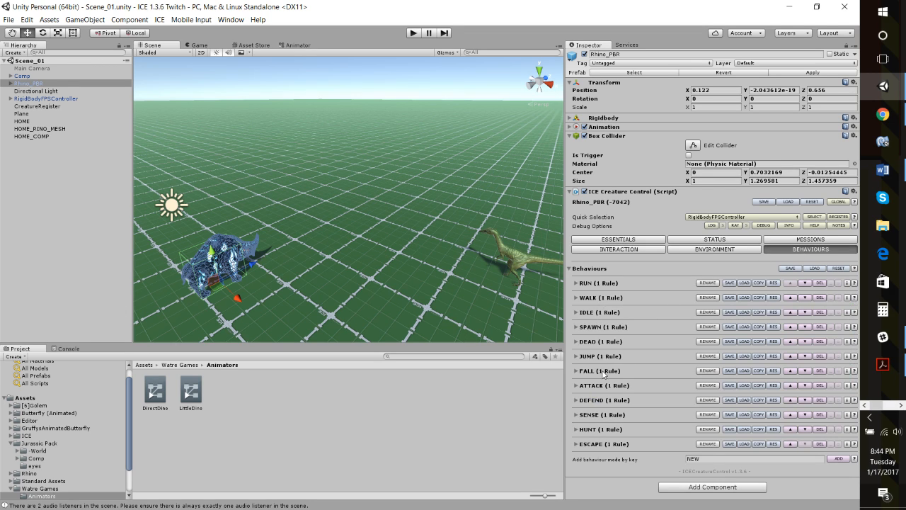
{"action": "left_click", "coordinate": [577, 444]}
{"action": "scroll", "coordinate": [664, 422], "scroll_direction": "down", "scroll_amount": 5}
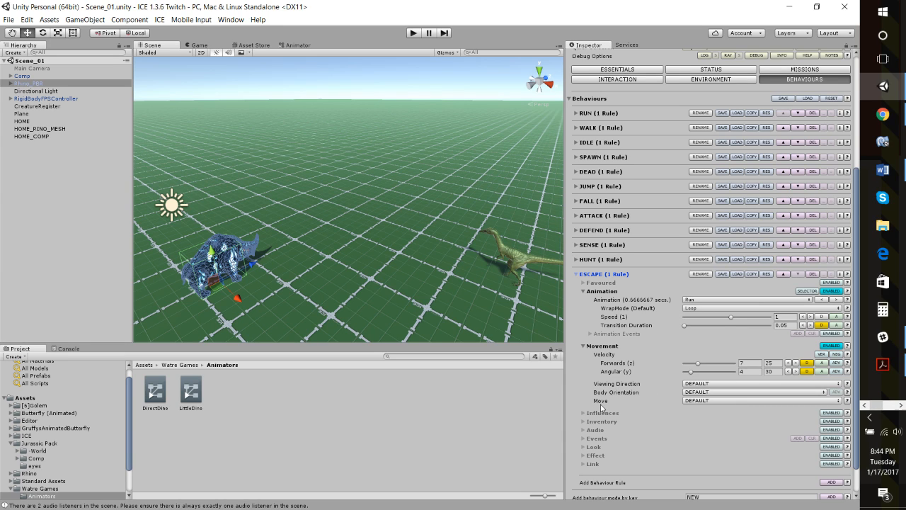
{"action": "left_click", "coordinate": [697, 401]}
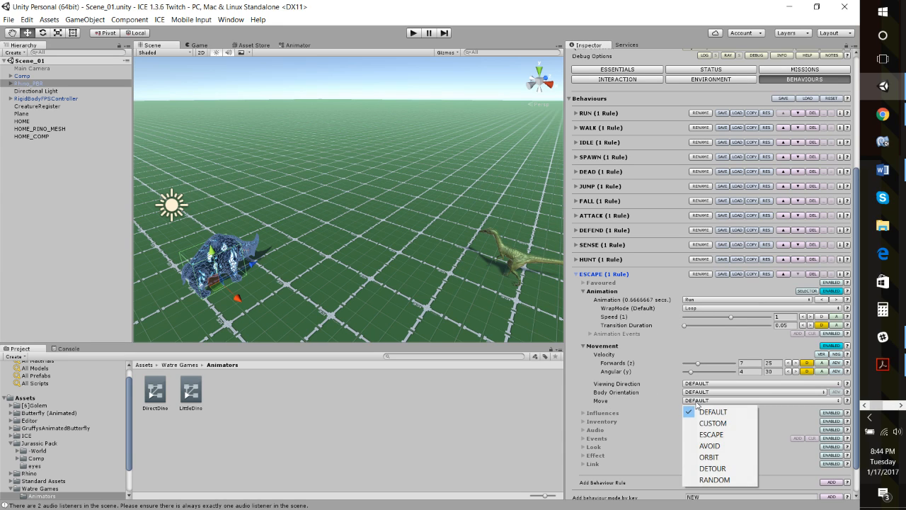
{"action": "left_click", "coordinate": [722, 436]}
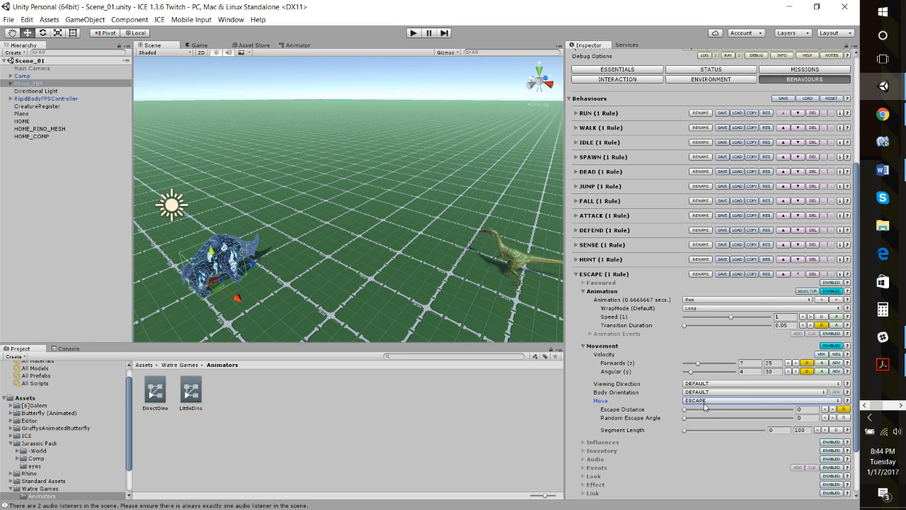
{"action": "left_click", "coordinate": [803, 408]}
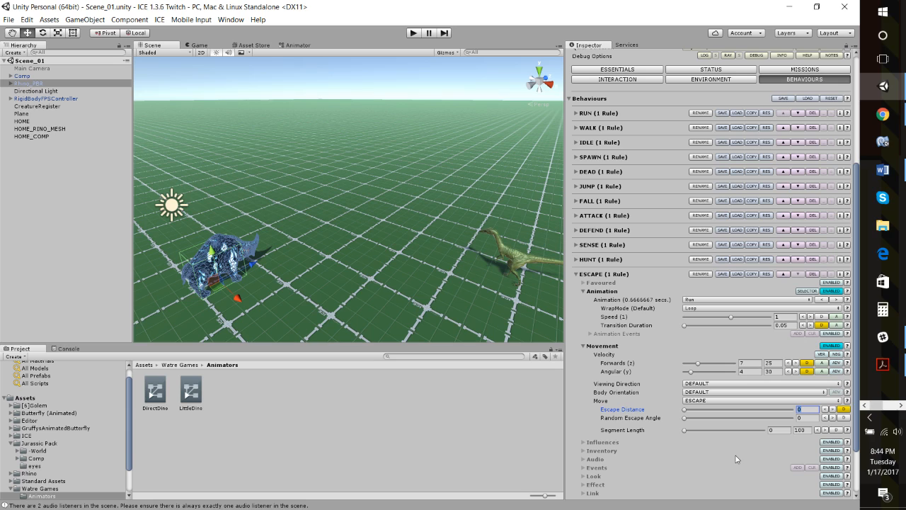
{"action": "type", "text": "10"}
{"action": "left_click", "coordinate": [578, 275]}
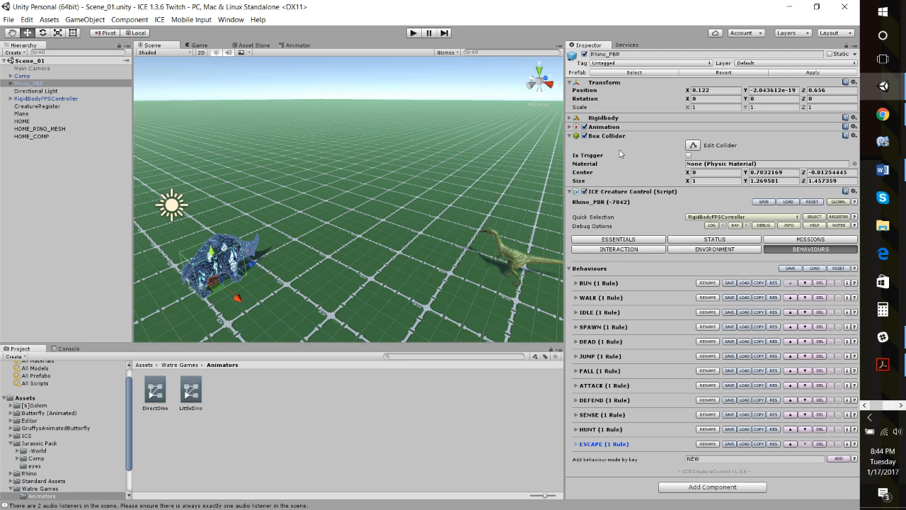
Step: Run the scene, follow the rhino and Comp in the Scene view to check the escape behaviour, and stop play mode
{"action": "left_click", "coordinate": [412, 34]}
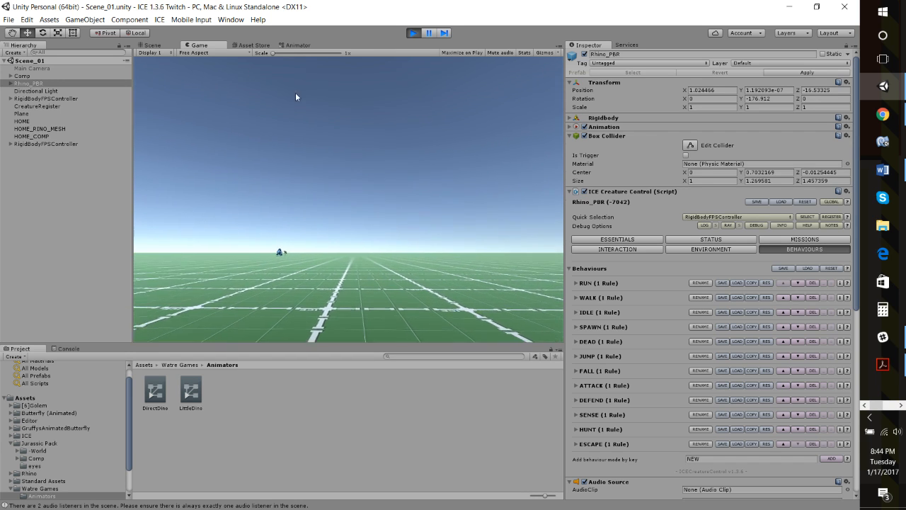
{"action": "left_click", "coordinate": [152, 45]}
{"action": "right_click_drag", "start_coordinate": [426, 190], "coordinate": [348, 176]}
{"action": "key", "text": "w"}
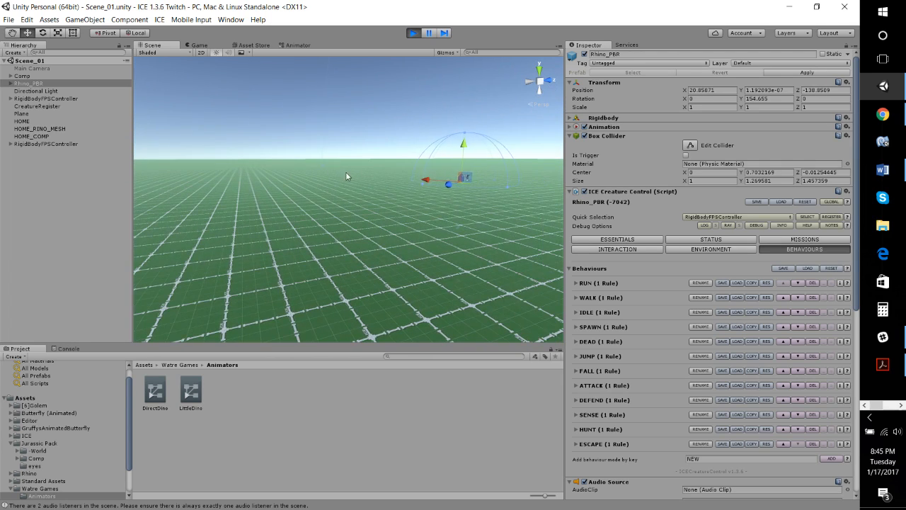
{"action": "right_click_drag", "start_coordinate": [404, 224], "coordinate": [325, 208]}
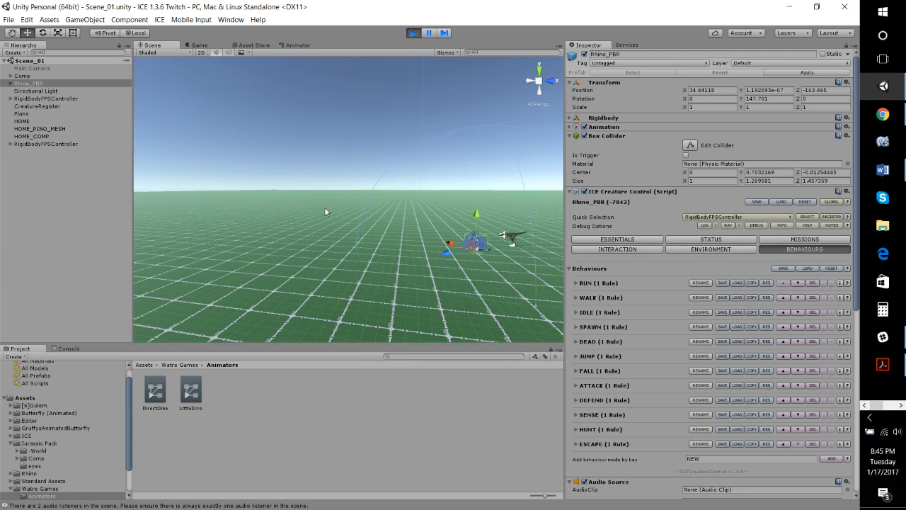
{"action": "right_click_drag", "start_coordinate": [452, 238], "coordinate": [269, 251]}
{"action": "right_click_drag", "start_coordinate": [387, 270], "coordinate": [296, 242]}
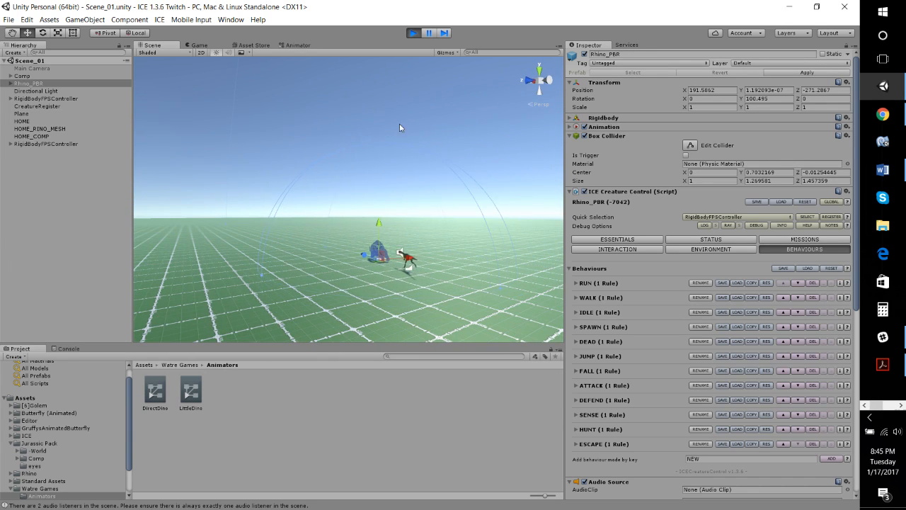
{"action": "left_click", "coordinate": [413, 32]}
Step: Set the speed of the Run state in the DirectDino animator controller to 3
{"action": "left_click", "coordinate": [298, 45]}
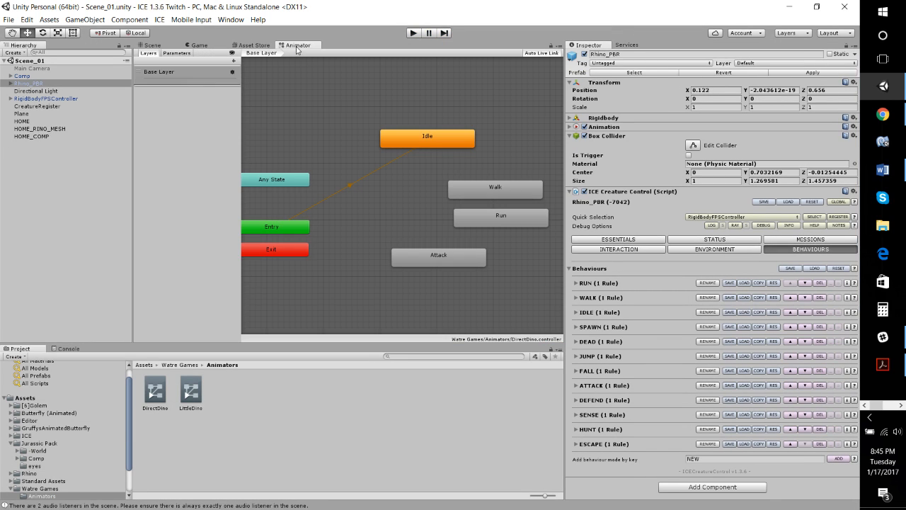
{"action": "left_click", "coordinate": [475, 217]}
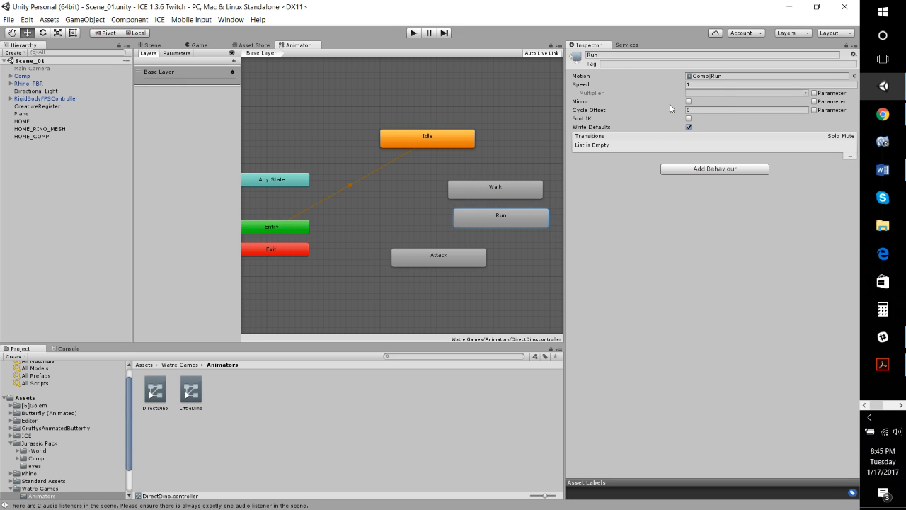
{"action": "left_click", "coordinate": [715, 84]}
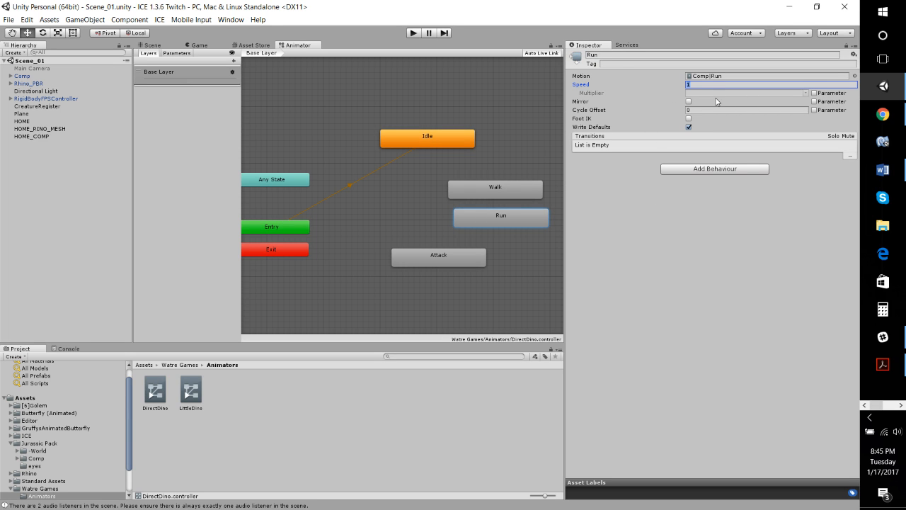
{"action": "left_click", "coordinate": [710, 110]}
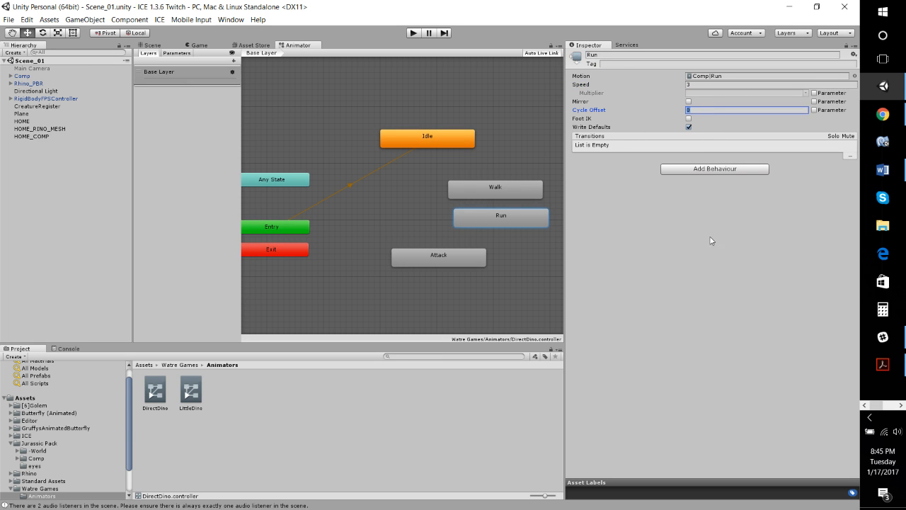
Step: Set the speed of the Walk state in the DirectDino animator controller to 2 and inspect the Attack state
{"action": "left_click", "coordinate": [500, 187]}
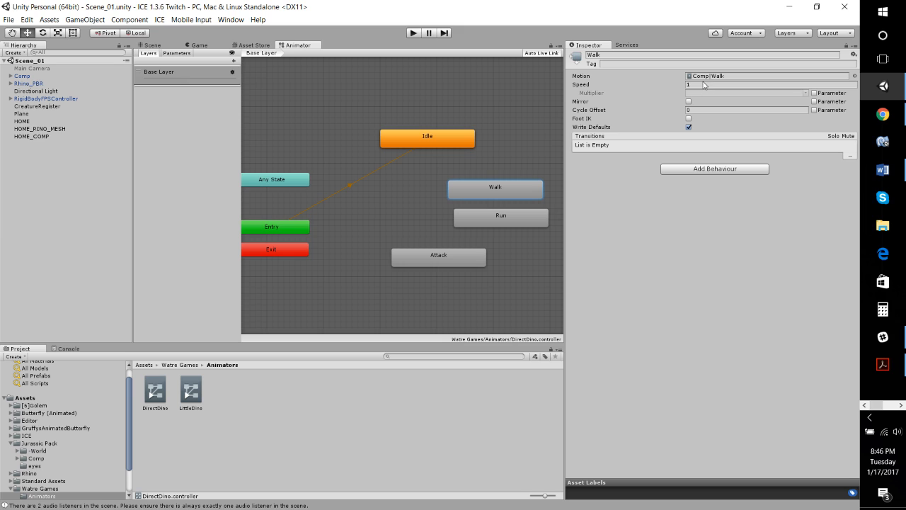
{"action": "left_click", "coordinate": [703, 85]}
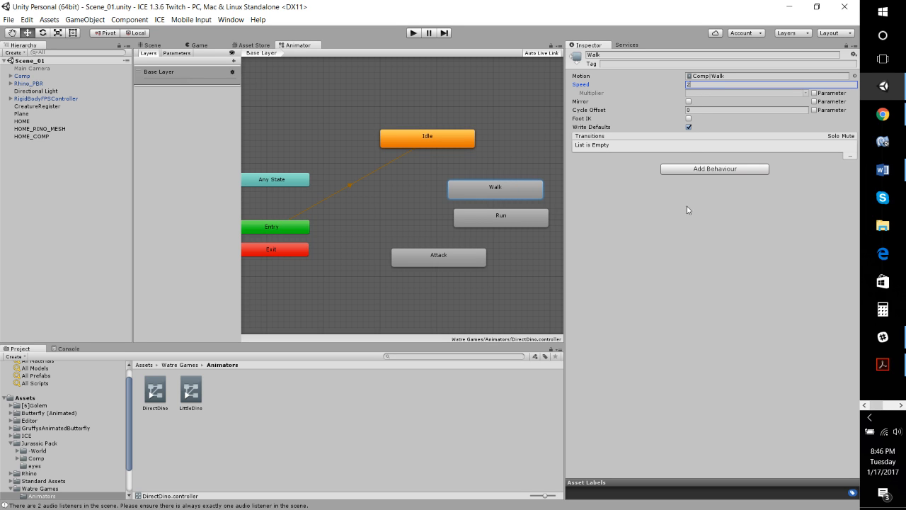
{"action": "type", "text": "2"}
{"action": "left_click", "coordinate": [461, 259]}
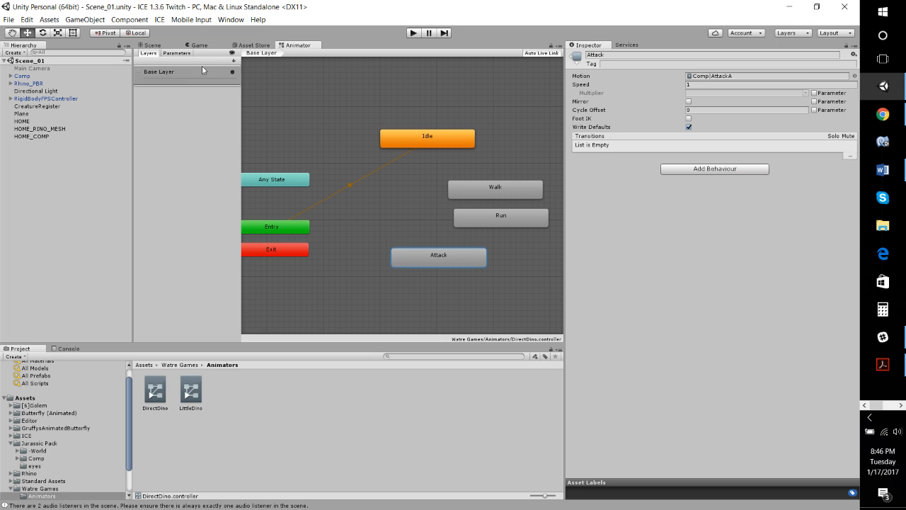
Step: Review Rhino_PBR's WALK behaviour settings and set the Random Escape Angle of its ESCAPE behaviour to 2
{"action": "left_click", "coordinate": [153, 45]}
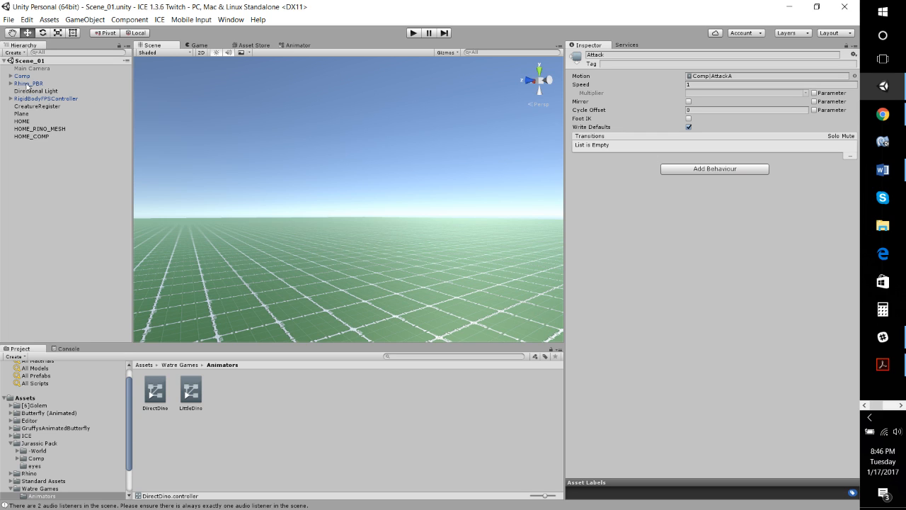
{"action": "left_click", "coordinate": [28, 83]}
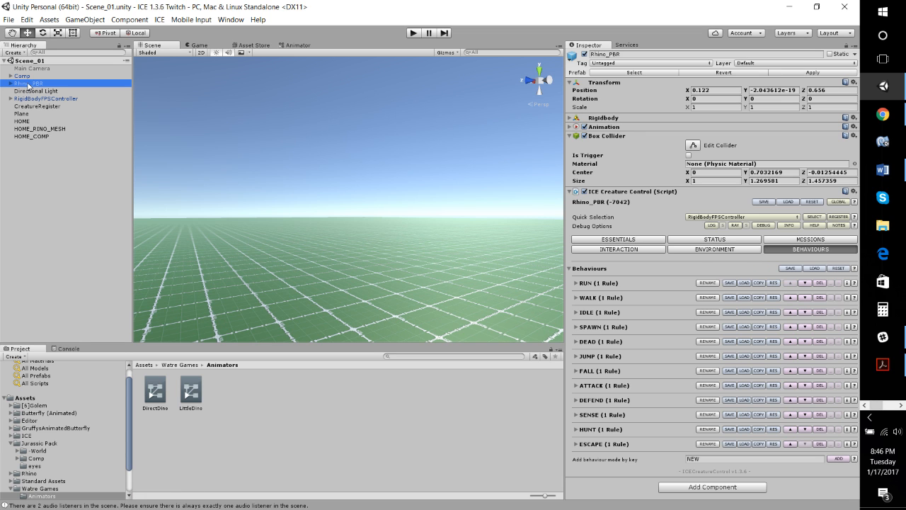
{"action": "left_click", "coordinate": [576, 298]}
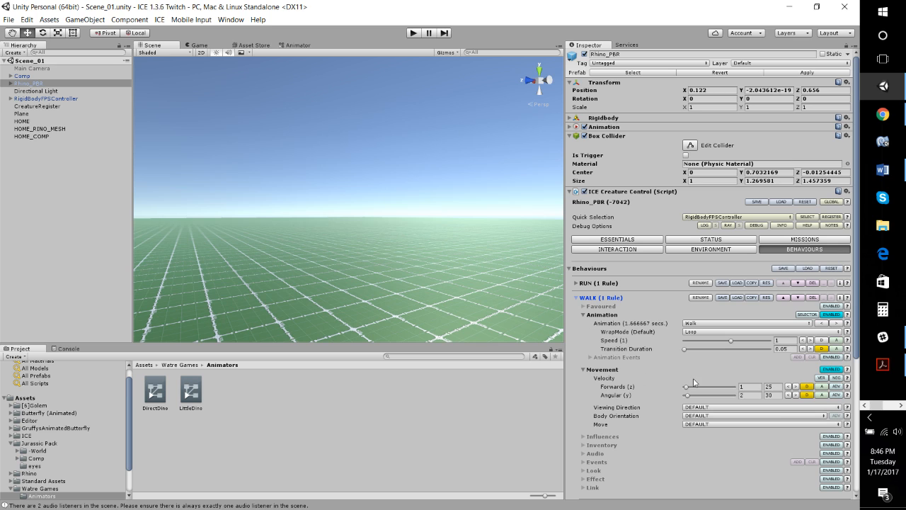
{"action": "scroll", "coordinate": [654, 371], "scroll_direction": "down", "scroll_amount": 3}
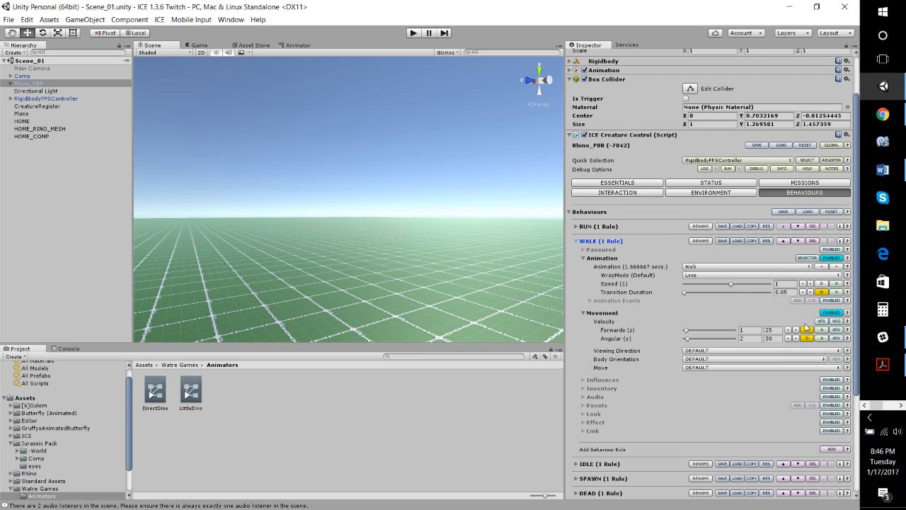
{"action": "left_click", "coordinate": [576, 242]}
{"action": "left_click", "coordinate": [576, 444]}
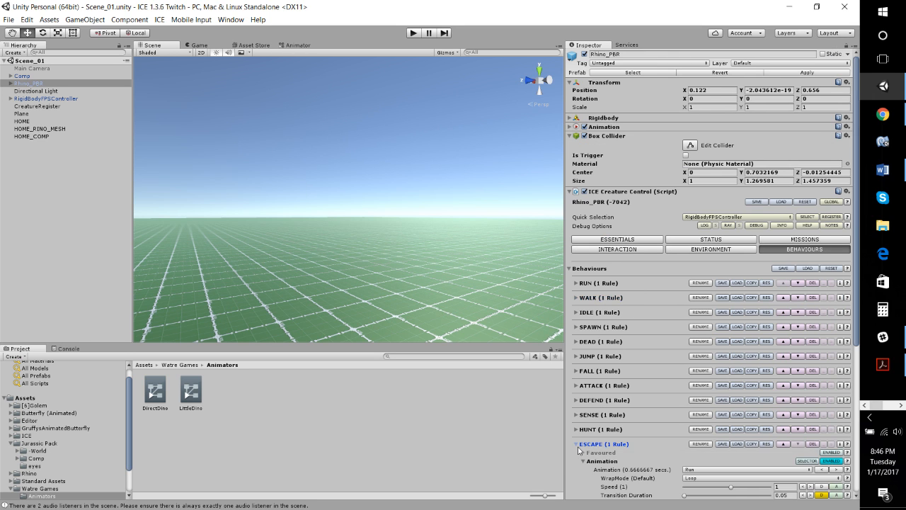
{"action": "scroll", "coordinate": [625, 389], "scroll_direction": "down", "scroll_amount": 5}
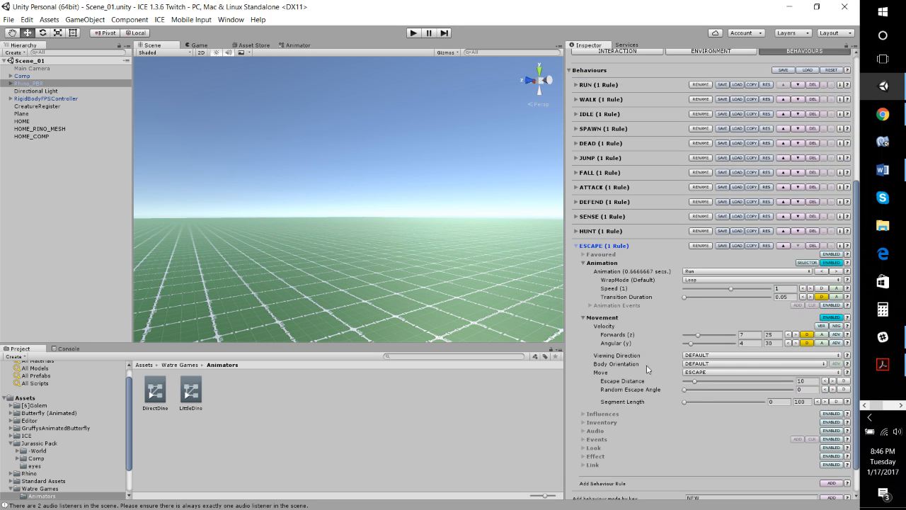
{"action": "left_click", "coordinate": [802, 389]}
{"action": "type", "text": "2"}
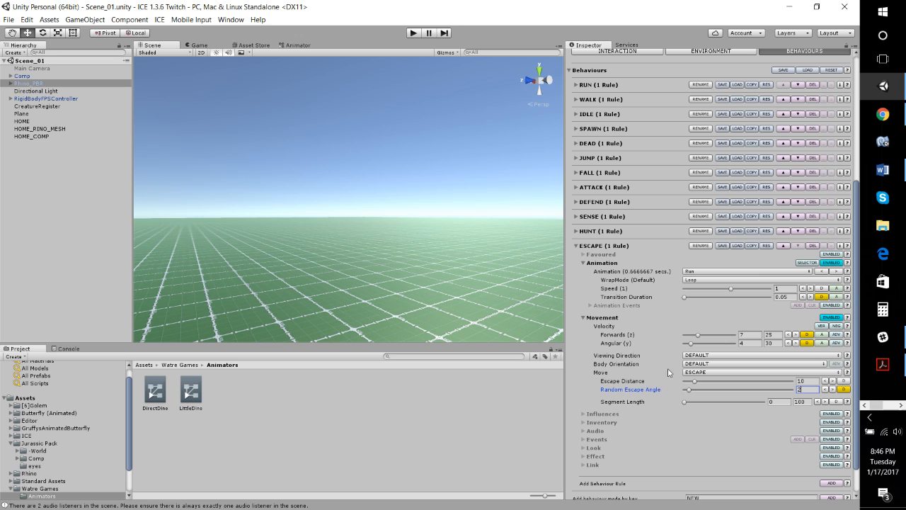
Step: Show the advanced forward velocity settings of the rhino's ESCAPE behaviour and set the variance to 0.5 negative and 1 positive
{"action": "left_click", "coordinate": [836, 335]}
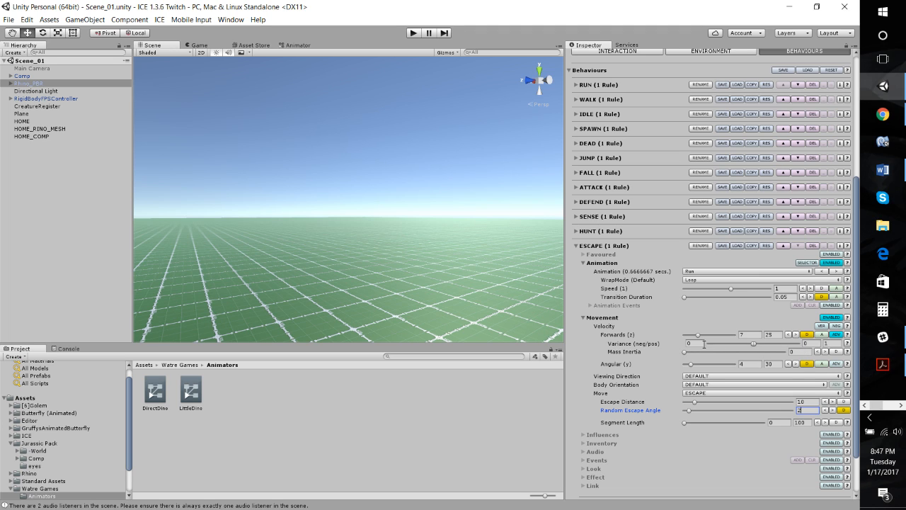
{"action": "left_click", "coordinate": [704, 344]}
{"action": "type", "text": ".5"}
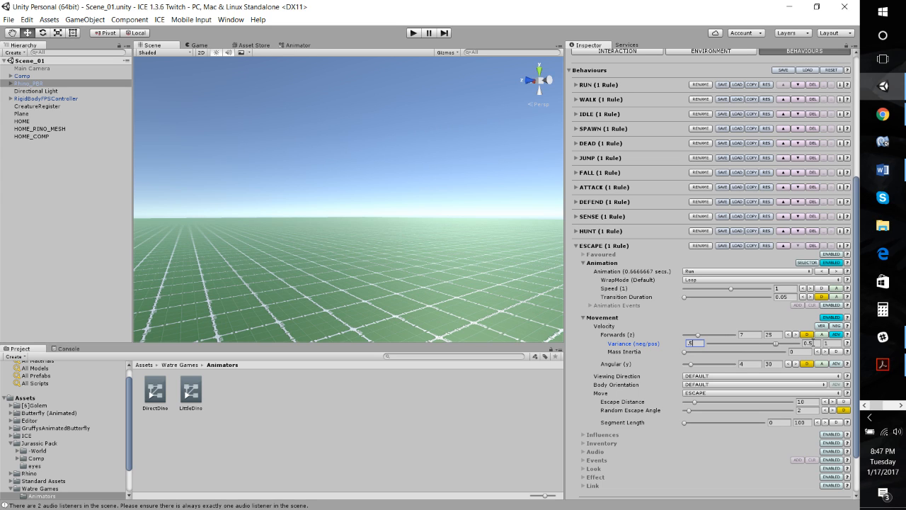
{"action": "left_click", "coordinate": [819, 344]}
{"action": "left_click", "coordinate": [704, 343]}
{"action": "left_click", "coordinate": [819, 343]}
{"action": "type", "text": "1"}
{"action": "left_click", "coordinate": [826, 342]}
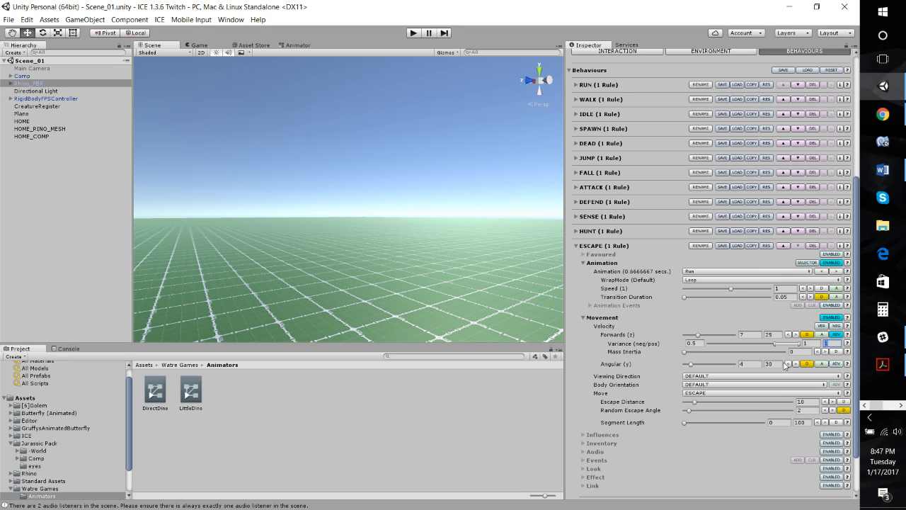
Step: Change the ESCAPE behaviour's forward velocity variance to -0.5 for the negative value and 0 for the positive value
{"action": "left_click", "coordinate": [701, 343]}
{"action": "key", "text": "Left"}
{"action": "type", "text": "-"}
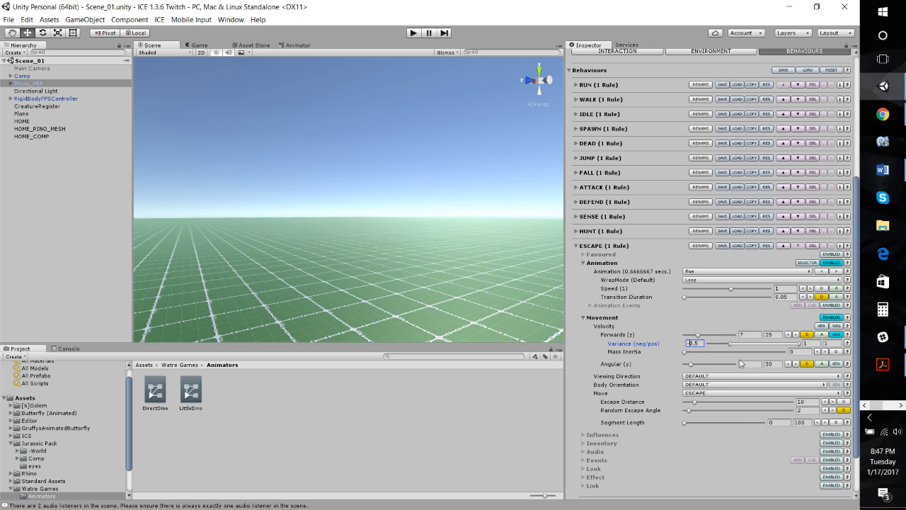
{"action": "left_click", "coordinate": [805, 343]}
{"action": "type", "text": "0"}
{"action": "left_click", "coordinate": [826, 343]}
Step: Read the Mass Inertia help text and set the ESCAPE behaviour's Mass Inertia to 0.2
{"action": "left_click", "coordinate": [848, 351]}
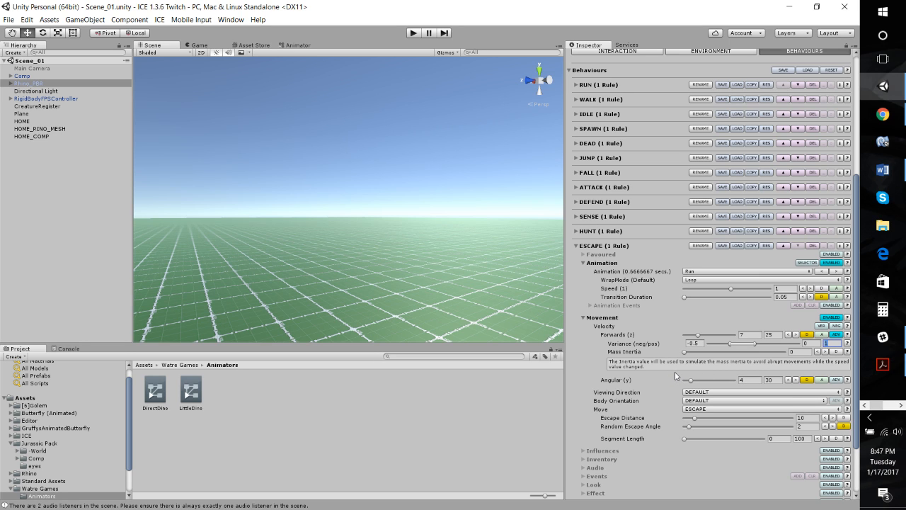
{"action": "left_click", "coordinate": [799, 353]}
{"action": "left_click_drag", "start_coordinate": [684, 353], "coordinate": [742, 356]}
{"action": "left_click", "coordinate": [836, 352]}
{"action": "type", "text": ".2"}
{"action": "key", "text": "Tab"}
{"action": "left_click", "coordinate": [583, 320]}
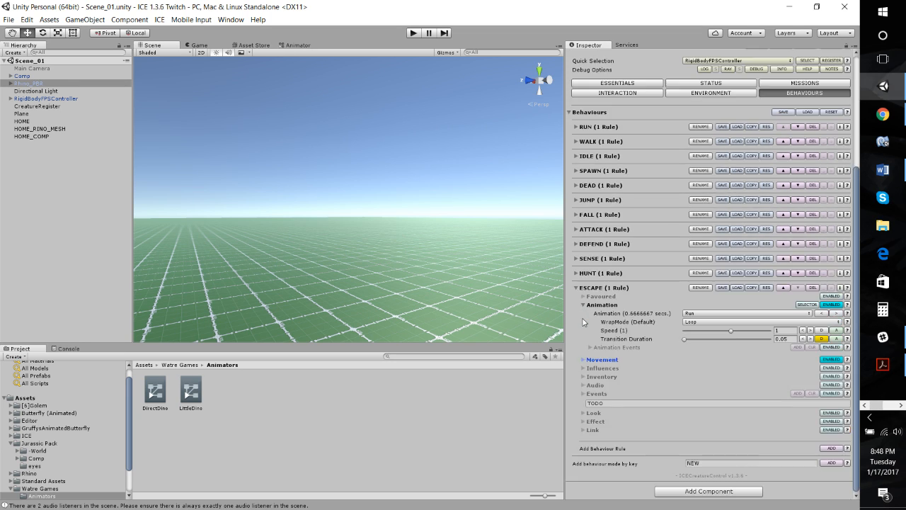
{"action": "left_click", "coordinate": [585, 361]}
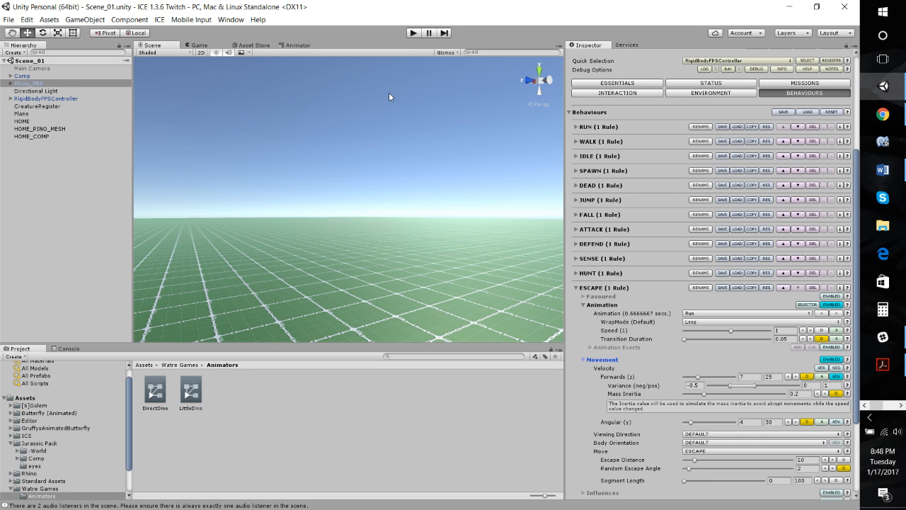
Step: Run the scene again and follow the rhino and Comp in the Scene view to check the adjusted escape movement
{"action": "left_click", "coordinate": [413, 33]}
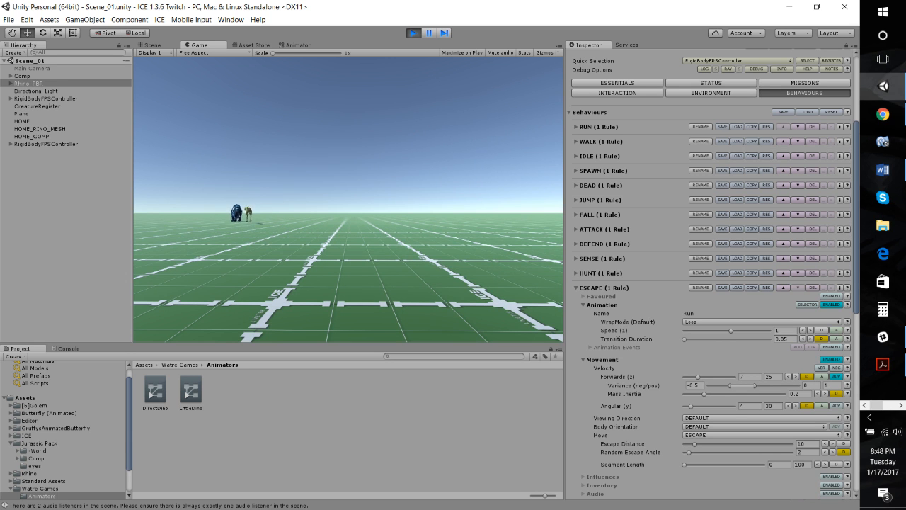
{"action": "left_click", "coordinate": [150, 46]}
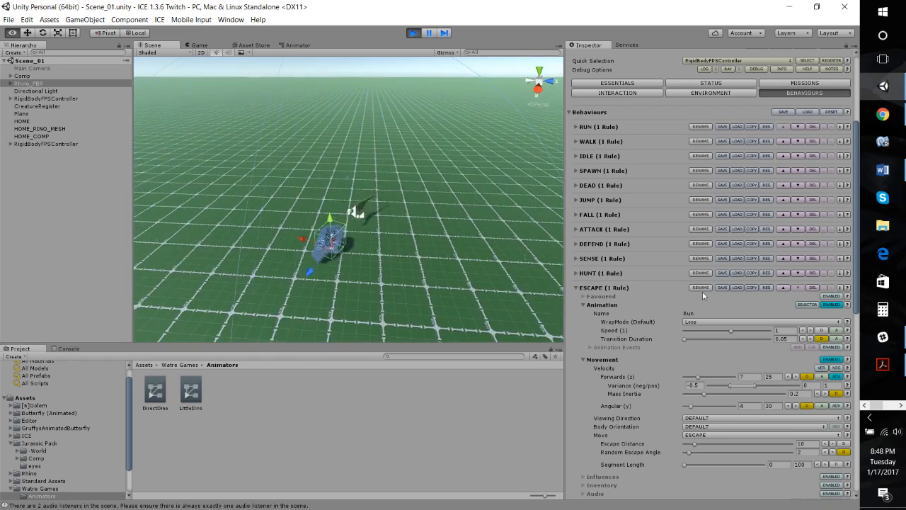
{"action": "right_click_drag", "start_coordinate": [650, 309], "coordinate": [423, 227]}
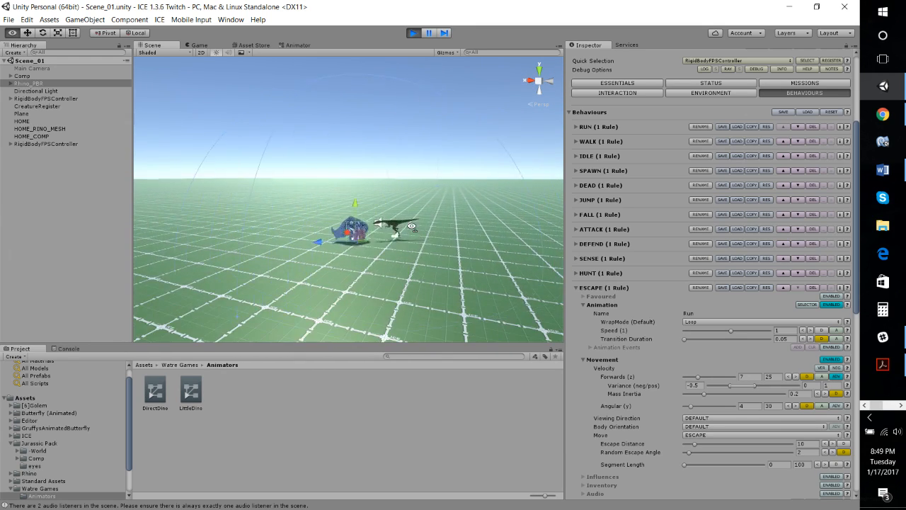
{"action": "right_click_drag", "start_coordinate": [412, 227], "coordinate": [208, 234]}
{"action": "key", "text": "a"}
{"action": "right_click_drag", "start_coordinate": [265, 226], "coordinate": [250, 199]}
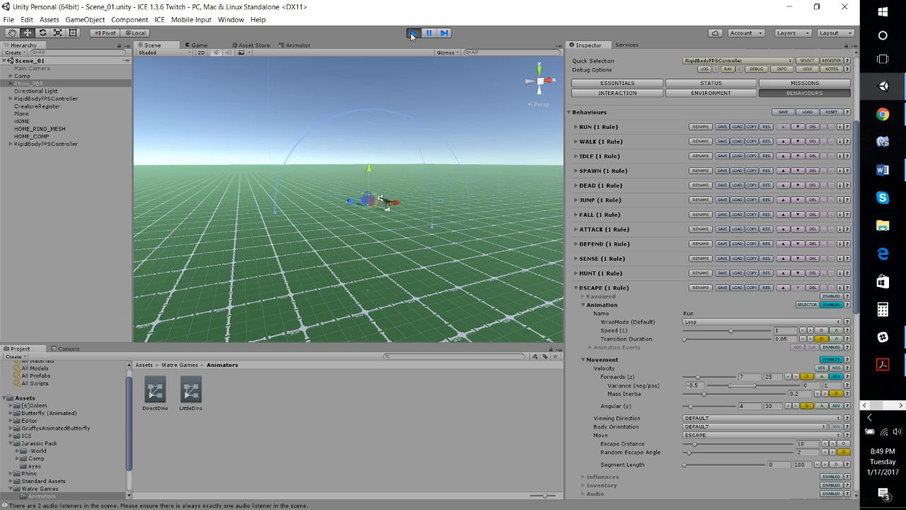
Step: Follow the chase between the rhino and Comp, stop the running scene and bring the rhino back into view
{"action": "right_click_drag", "start_coordinate": [359, 220], "coordinate": [656, 203]}
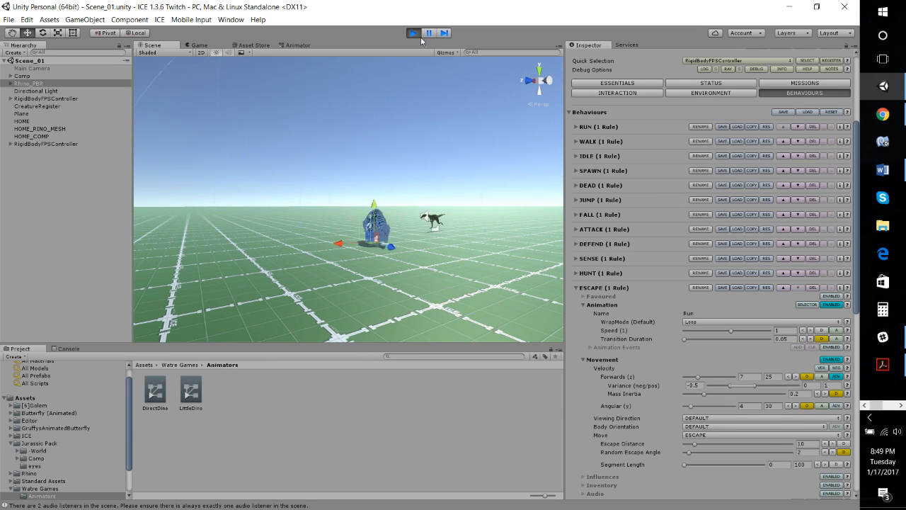
{"action": "right_click_drag", "start_coordinate": [432, 161], "coordinate": [179, 272]}
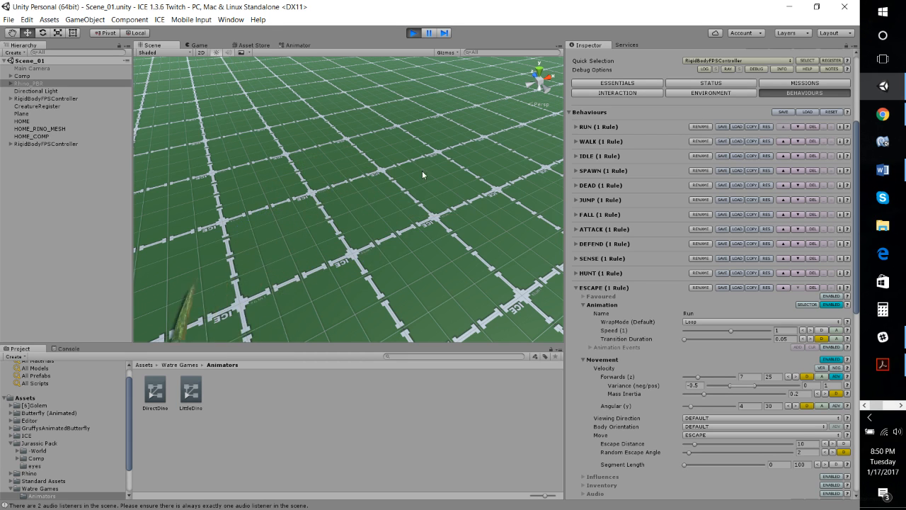
{"action": "right_click_drag", "start_coordinate": [422, 171], "coordinate": [765, 105]}
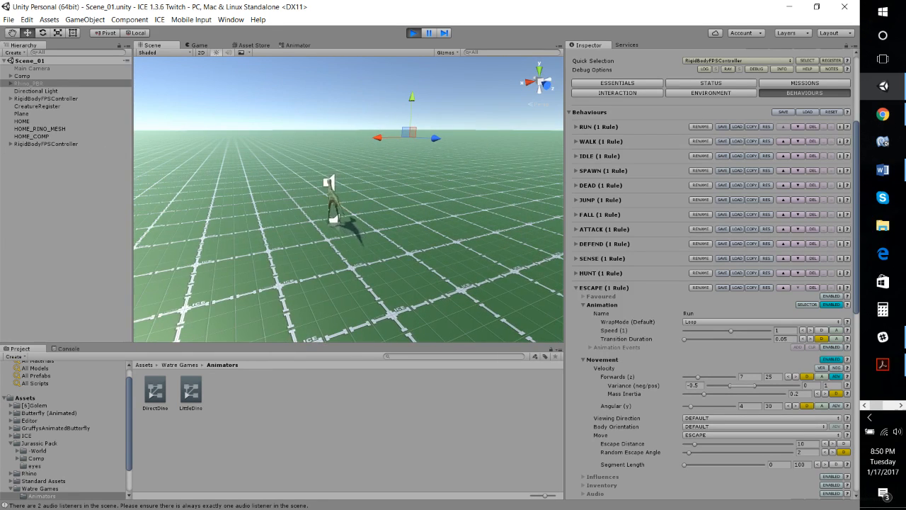
{"action": "left_click", "coordinate": [415, 34]}
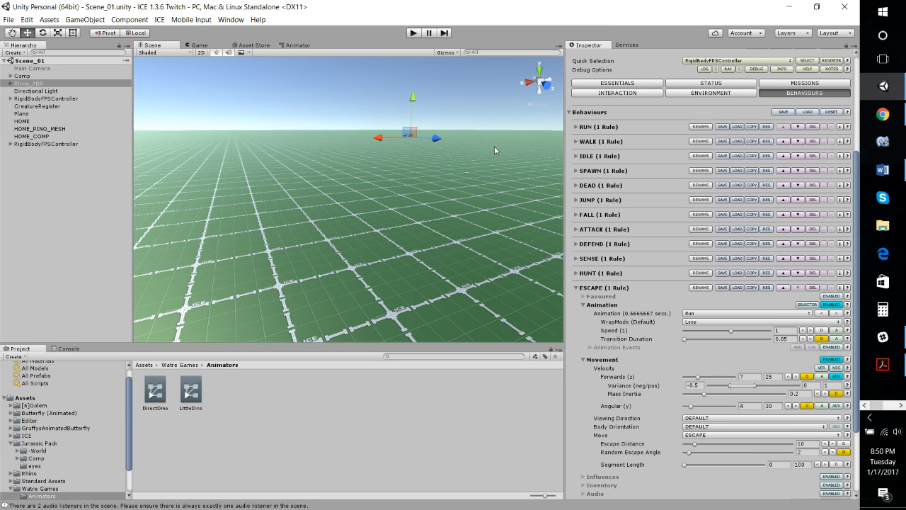
{"action": "right_click_drag", "start_coordinate": [368, 236], "coordinate": [470, 196]}
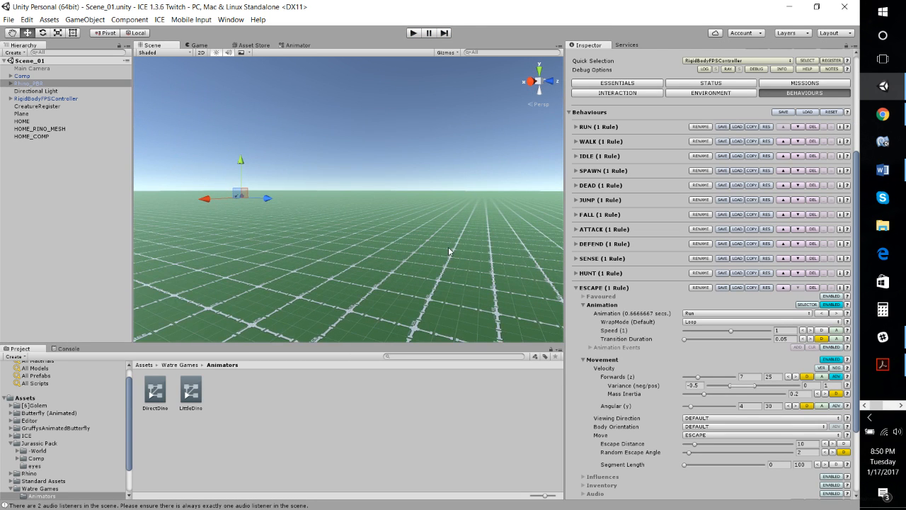
{"action": "right_click_drag", "start_coordinate": [515, 234], "coordinate": [490, 277]}
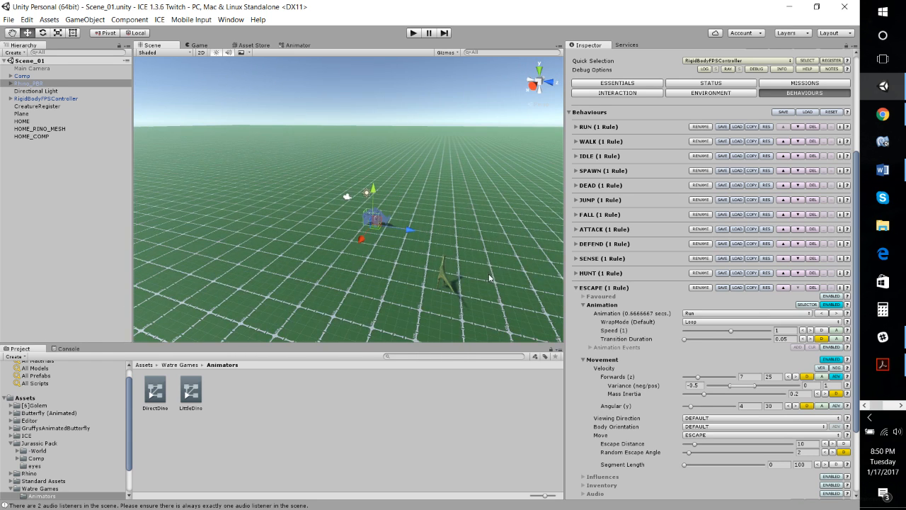
Step: Collapse the ESCAPE behaviour, show the rhino's interaction with Comp, and collapse its Target Selection Criteria and Creature Behaviour sections
{"action": "left_click", "coordinate": [578, 289]}
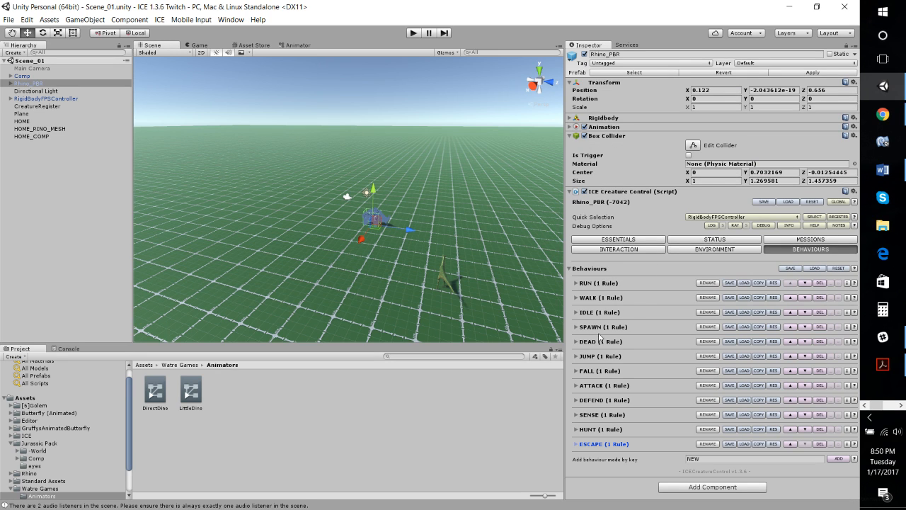
{"action": "left_click", "coordinate": [631, 250]}
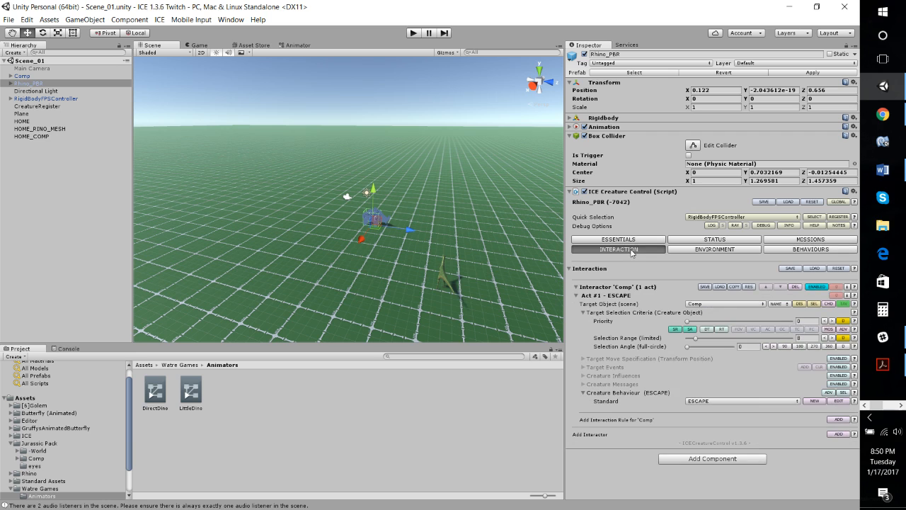
{"action": "left_click", "coordinate": [576, 298]}
{"action": "left_click", "coordinate": [576, 298]}
{"action": "left_click", "coordinate": [582, 312]}
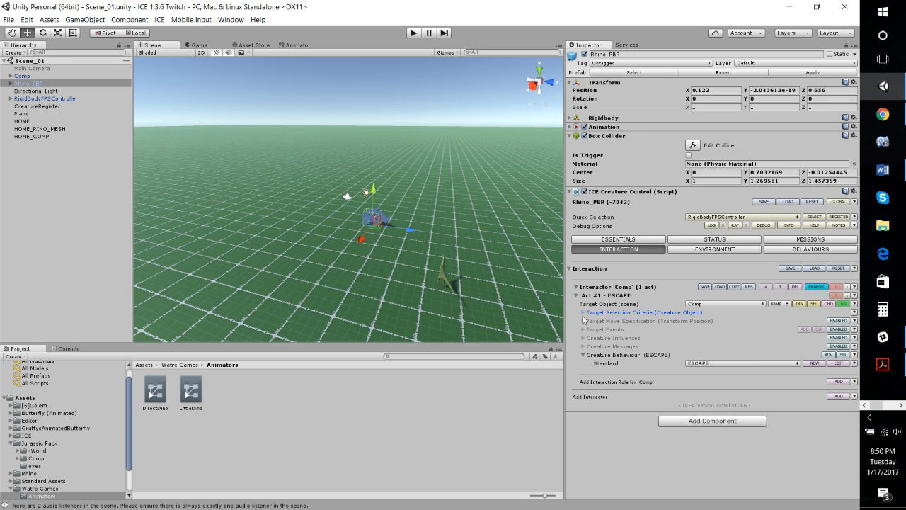
{"action": "left_click", "coordinate": [583, 357]}
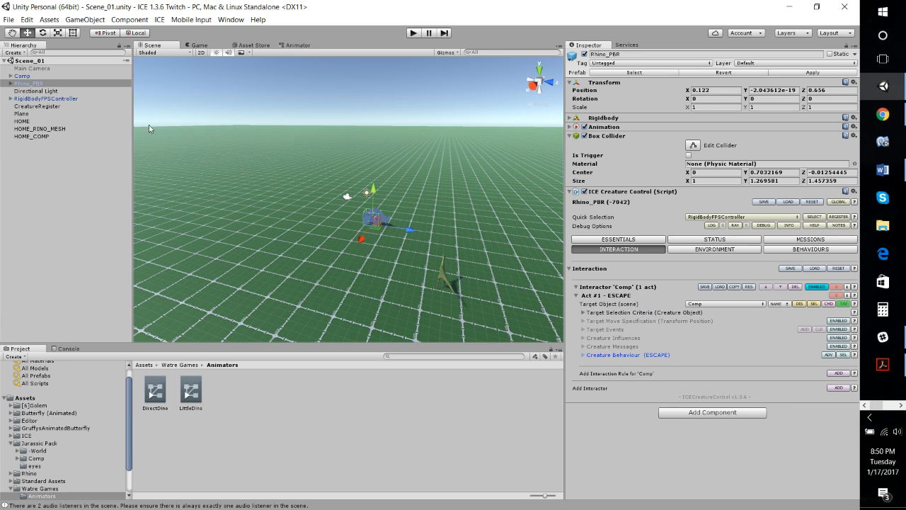
Step: Enable Dynamic Vital Signs in the rhino's status settings
{"action": "left_click", "coordinate": [696, 240]}
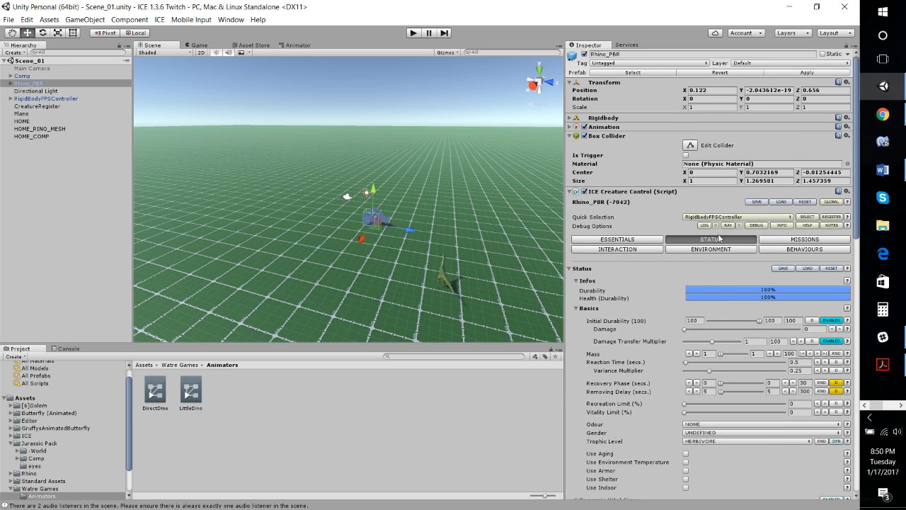
{"action": "scroll", "coordinate": [651, 366], "scroll_direction": "down", "scroll_amount": 5}
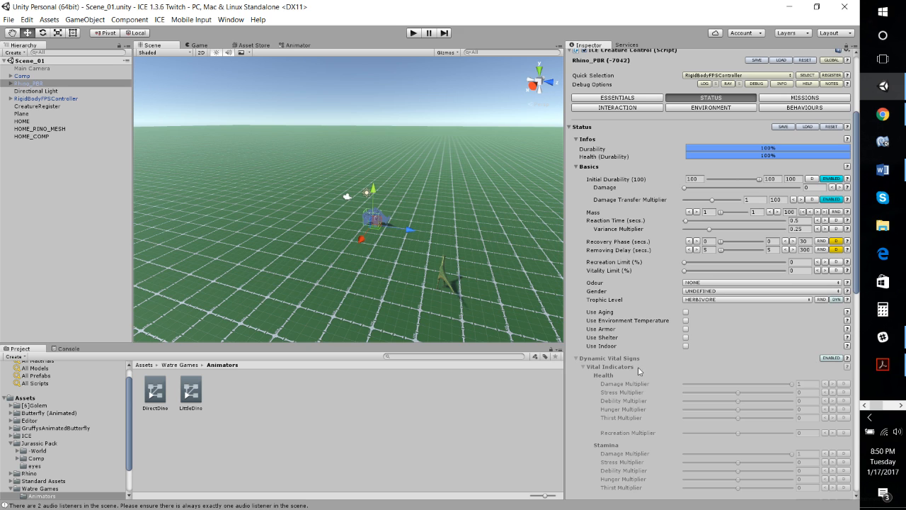
{"action": "left_click", "coordinate": [831, 357]}
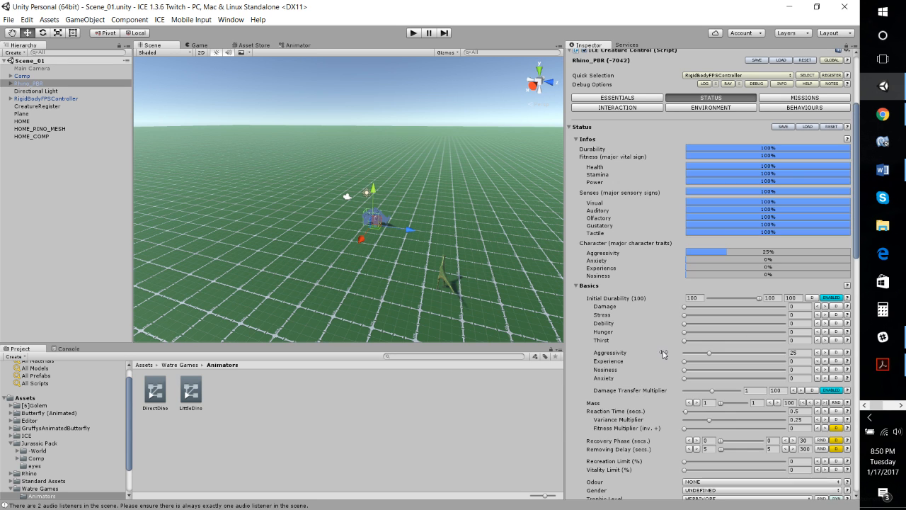
Step: Look through the rhino's vital indicators and set the Stress Multiplier under Stamina to 1
{"action": "scroll", "coordinate": [691, 272], "scroll_direction": "down", "scroll_amount": 3}
{"action": "scroll", "coordinate": [691, 272], "scroll_direction": "down", "scroll_amount": 5}
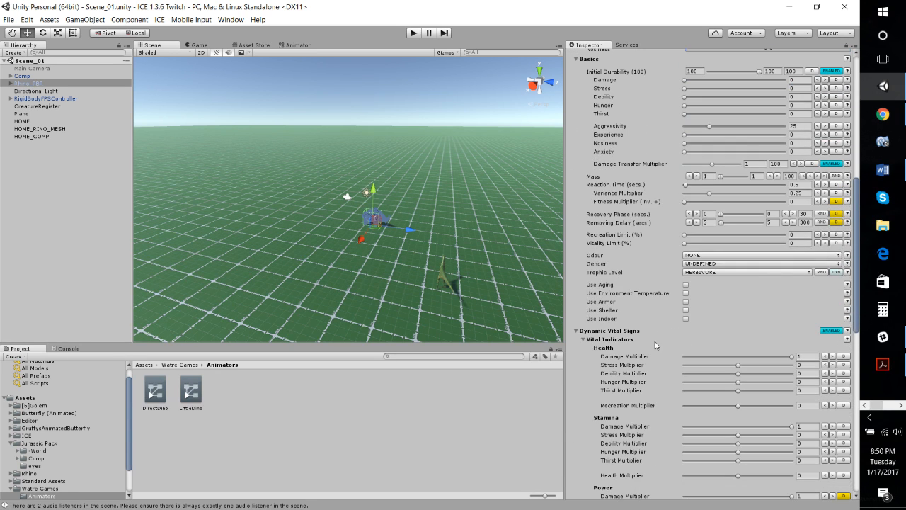
{"action": "scroll", "coordinate": [731, 285], "scroll_direction": "down", "scroll_amount": 3}
{"action": "scroll", "coordinate": [730, 286], "scroll_direction": "down", "scroll_amount": 2}
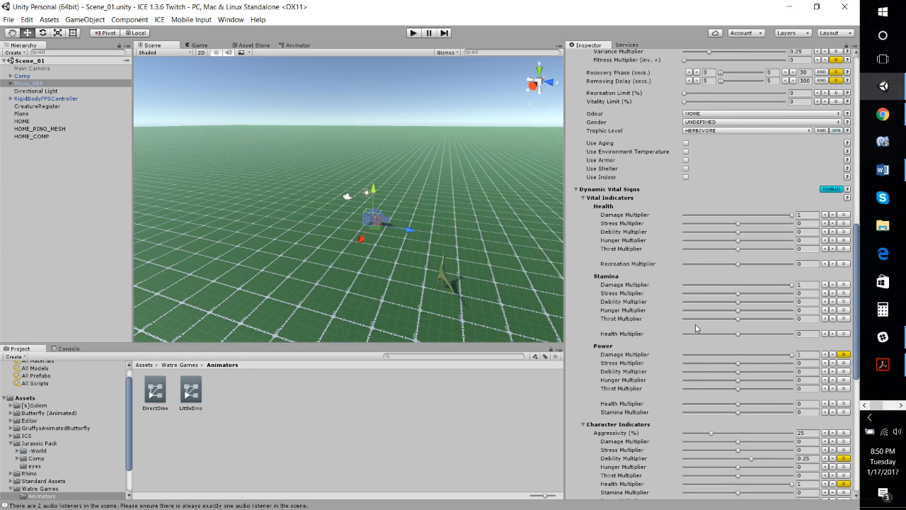
{"action": "scroll", "coordinate": [697, 328], "scroll_direction": "down", "scroll_amount": 1}
{"action": "scroll", "coordinate": [692, 315], "scroll_direction": "up", "scroll_amount": 1}
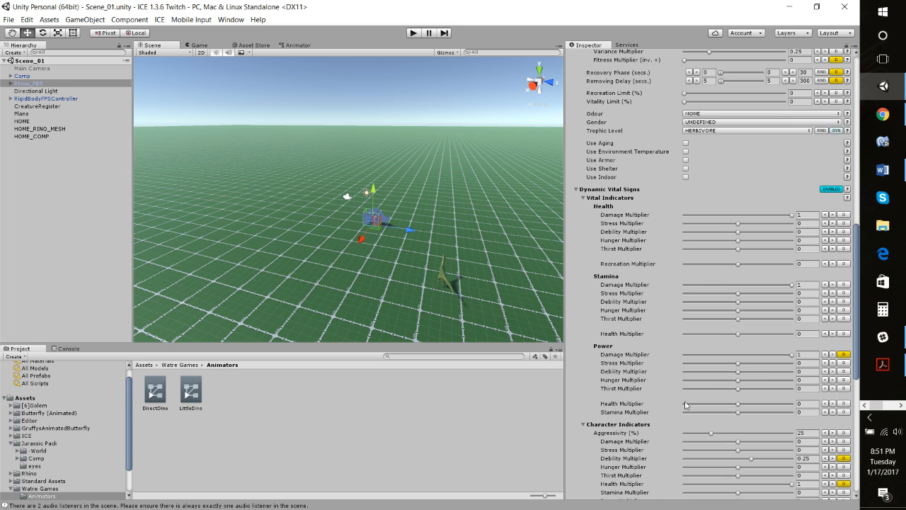
{"action": "scroll", "coordinate": [686, 405], "scroll_direction": "down", "scroll_amount": 3}
{"action": "scroll", "coordinate": [675, 368], "scroll_direction": "up", "scroll_amount": 1}
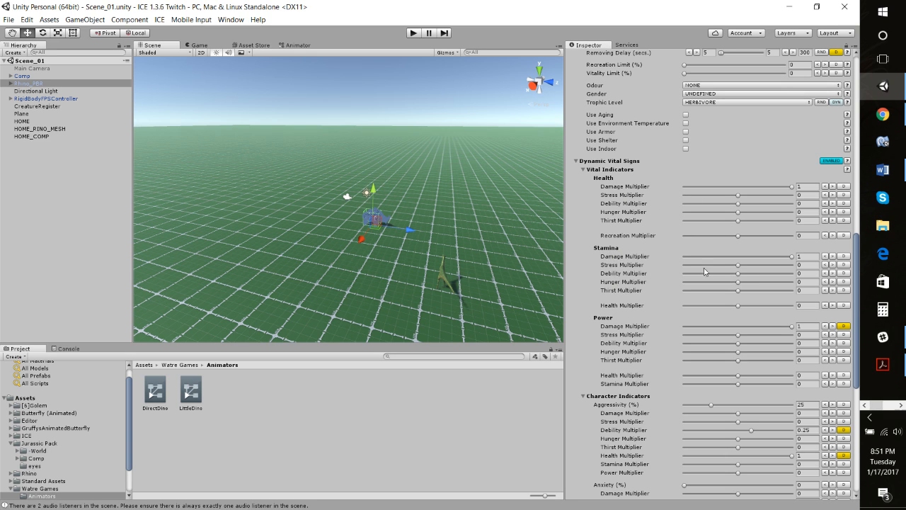
{"action": "left_click_drag", "start_coordinate": [742, 269], "coordinate": [803, 268]}
Step: Check the rhino's interaction rules and examine the settings of its ESCAPE behaviour
{"action": "scroll", "coordinate": [642, 294], "scroll_direction": "up", "scroll_amount": 4}
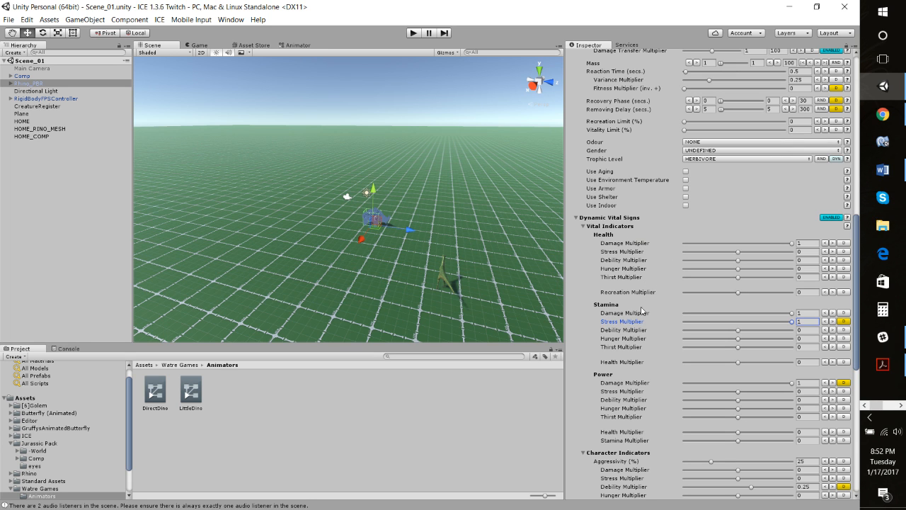
{"action": "scroll", "coordinate": [641, 308], "scroll_direction": "up", "scroll_amount": 10}
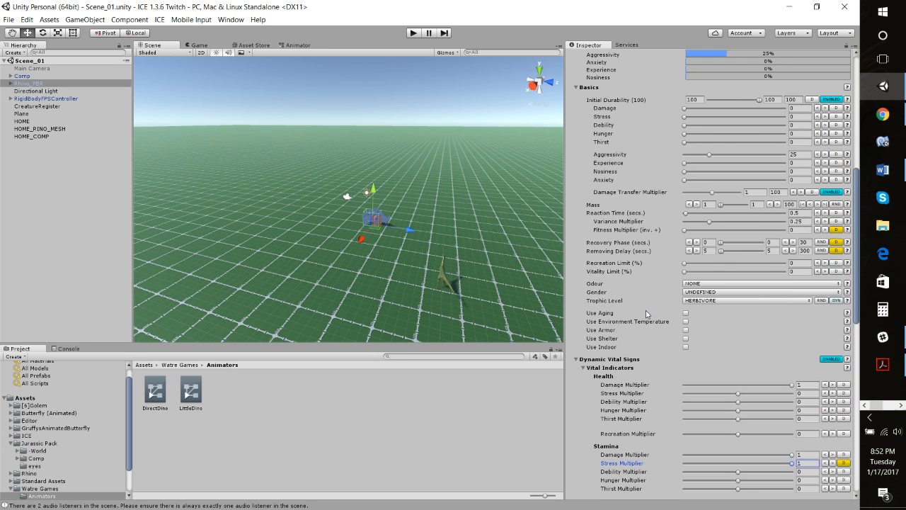
{"action": "scroll", "coordinate": [646, 310], "scroll_direction": "up", "scroll_amount": 20}
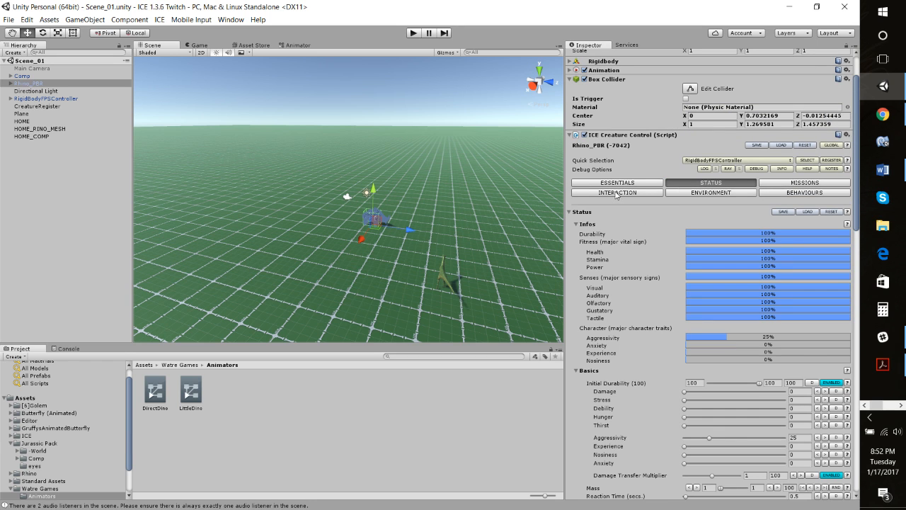
{"action": "left_click", "coordinate": [616, 193]}
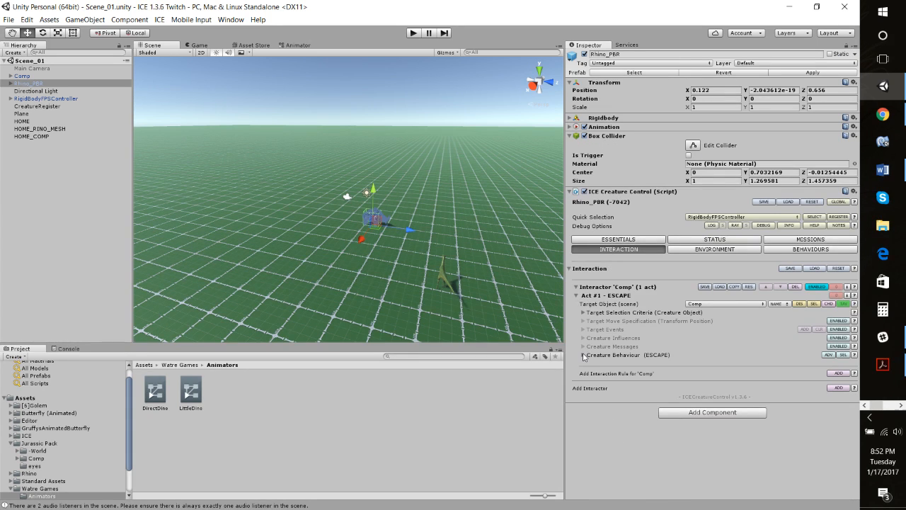
{"action": "left_click", "coordinate": [800, 252]}
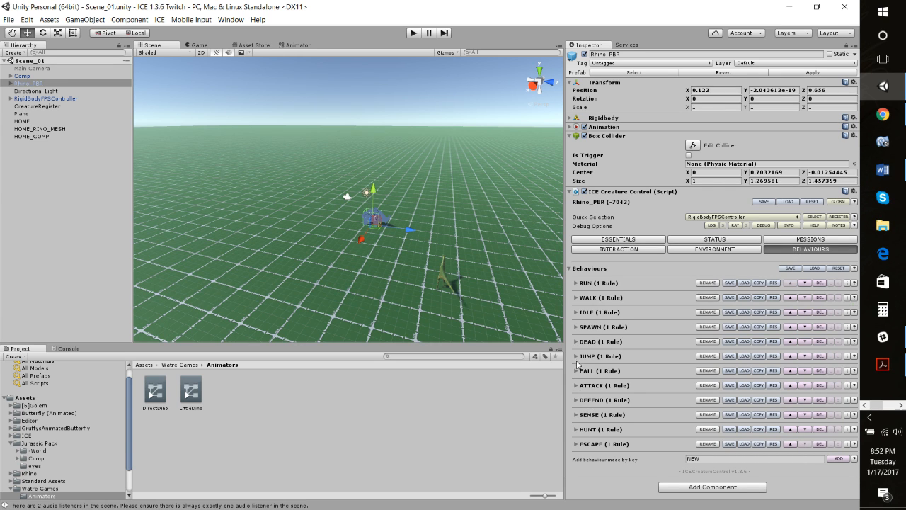
{"action": "left_click", "coordinate": [577, 444]}
{"action": "scroll", "coordinate": [636, 384], "scroll_direction": "down", "scroll_amount": 3}
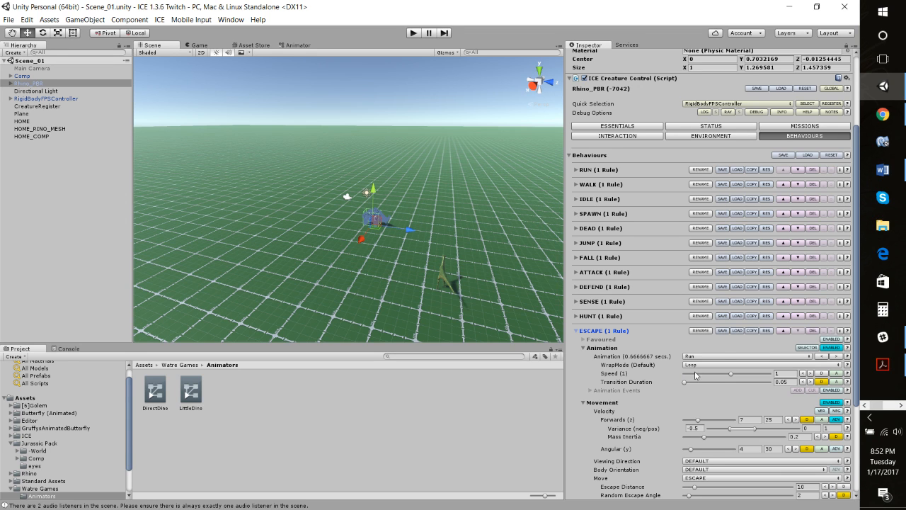
{"action": "scroll", "coordinate": [694, 373], "scroll_direction": "down", "scroll_amount": 4}
{"action": "scroll", "coordinate": [695, 373], "scroll_direction": "down", "scroll_amount": 1}
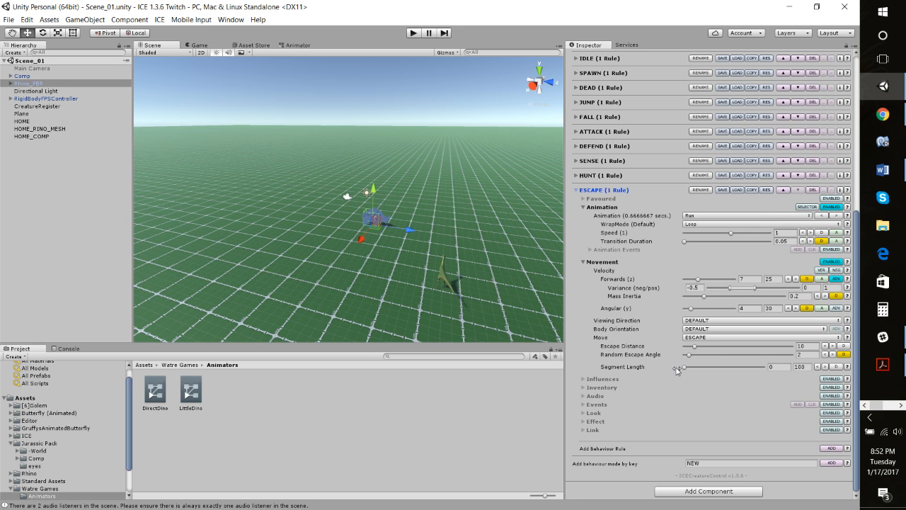
{"action": "scroll", "coordinate": [743, 266], "scroll_direction": "up", "scroll_amount": 10}
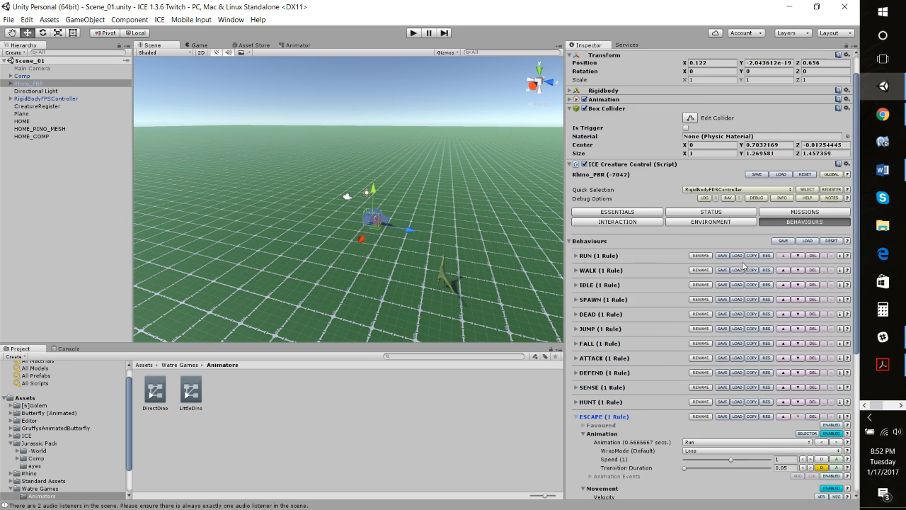
Step: Set the Fitness Velocity Multiplier under the rhino's Dynamic Influences to 0.1
{"action": "left_click", "coordinate": [711, 240]}
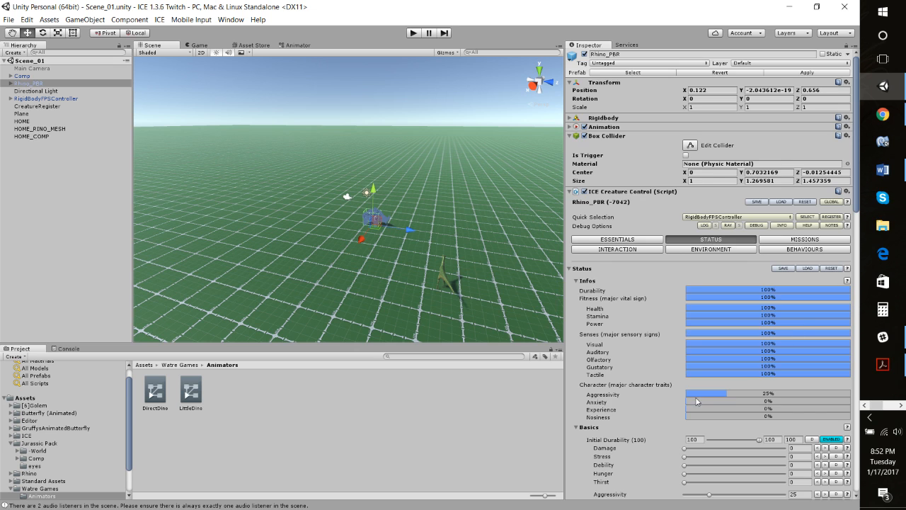
{"action": "scroll", "coordinate": [696, 401], "scroll_direction": "down", "scroll_amount": 15}
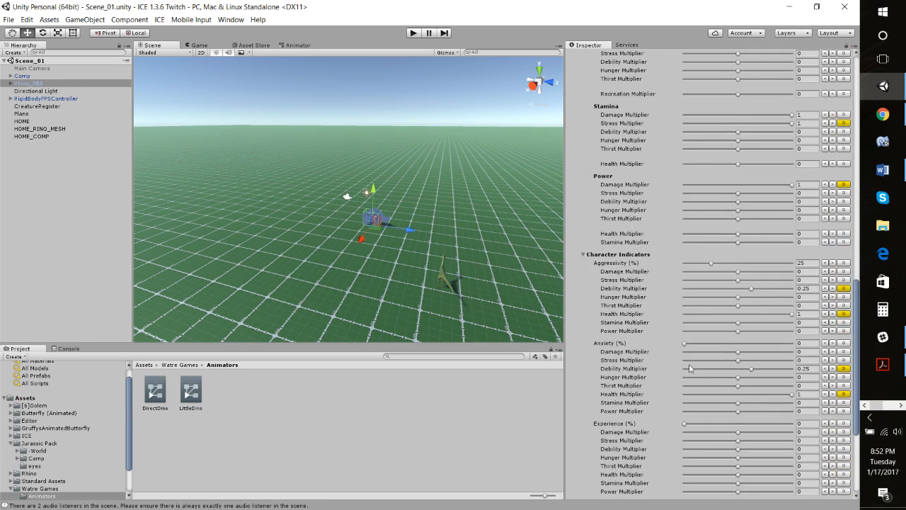
{"action": "scroll", "coordinate": [690, 368], "scroll_direction": "down", "scroll_amount": 4}
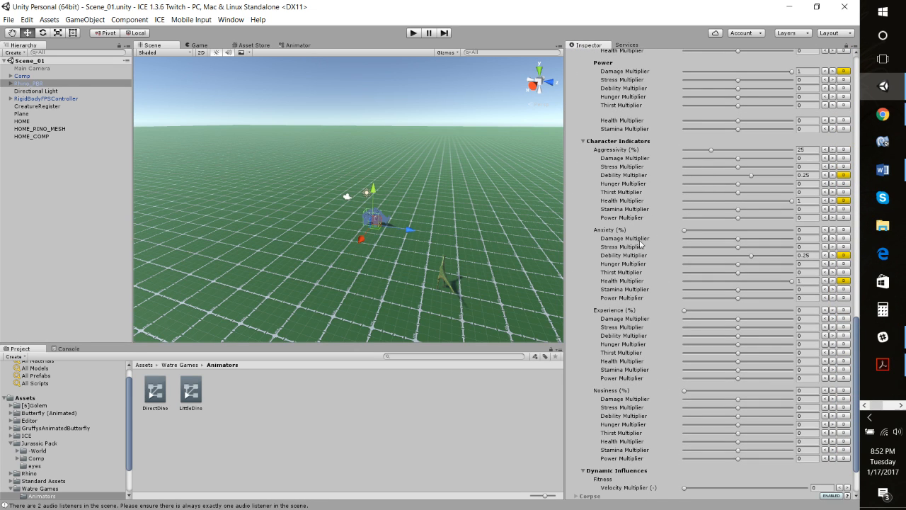
{"action": "scroll", "coordinate": [645, 380], "scroll_direction": "down", "scroll_amount": 2}
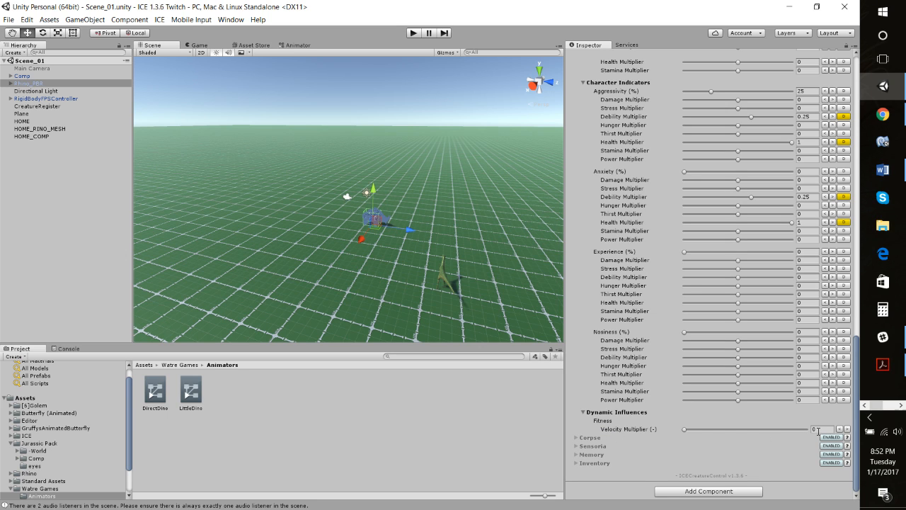
{"action": "left_click_drag", "start_coordinate": [689, 431], "coordinate": [691, 434]}
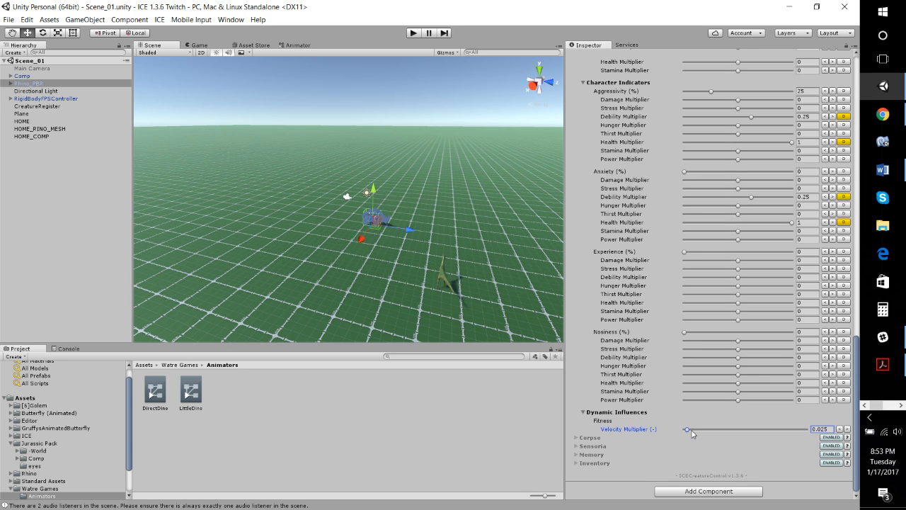
{"action": "mouse_move", "coordinate": [689, 433]}
{"action": "left_mouse_down"}
{"action": "mouse_move", "coordinate": [826, 438]}
{"action": "mouse_move", "coordinate": [677, 436]}
{"action": "mouse_move", "coordinate": [689, 435]}
{"action": "left_mouse_up"}
Step: Review the rhino's vital and character indicators, collapse Dynamic Vital Signs and go back to the status overview
{"action": "scroll", "coordinate": [661, 372], "scroll_direction": "up", "scroll_amount": 8}
{"action": "scroll", "coordinate": [665, 369], "scroll_direction": "up", "scroll_amount": 6}
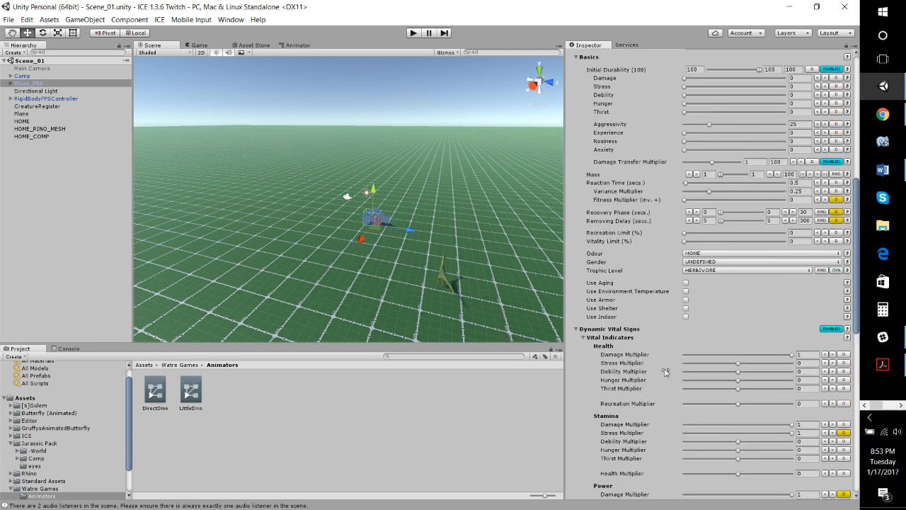
{"action": "scroll", "coordinate": [665, 369], "scroll_direction": "down", "scroll_amount": 12}
{"action": "scroll", "coordinate": [666, 365], "scroll_direction": "down", "scroll_amount": 3}
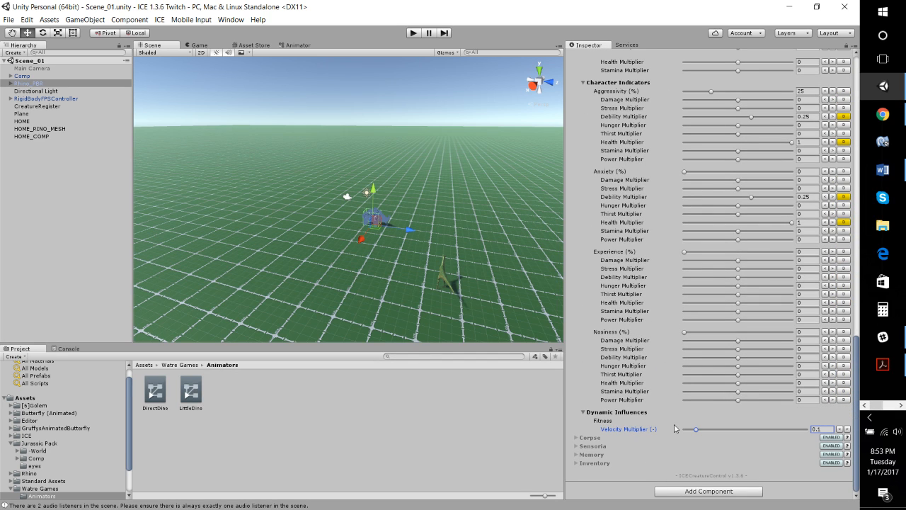
{"action": "left_click", "coordinate": [584, 412]}
{"action": "left_click", "coordinate": [587, 432]}
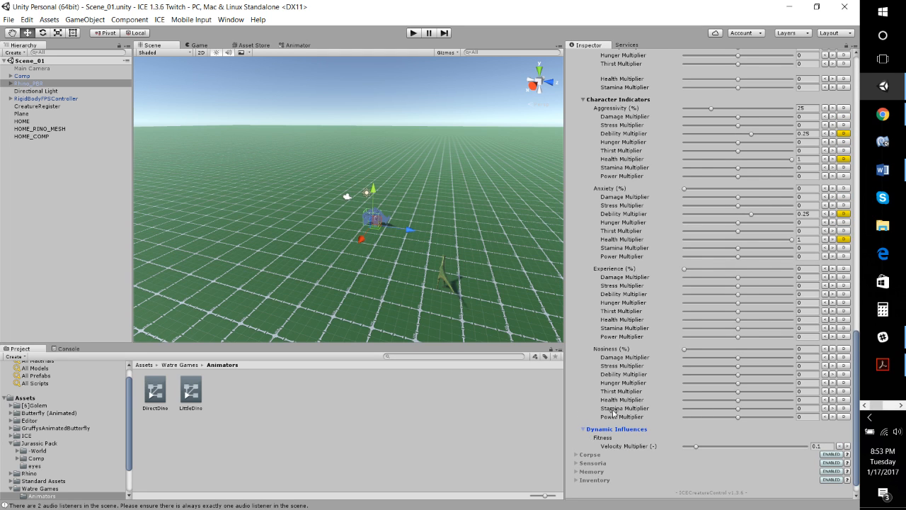
{"action": "scroll", "coordinate": [613, 413], "scroll_direction": "down", "scroll_amount": 1}
{"action": "scroll", "coordinate": [614, 414], "scroll_direction": "up", "scroll_amount": 5}
{"action": "scroll", "coordinate": [614, 414], "scroll_direction": "up", "scroll_amount": 10}
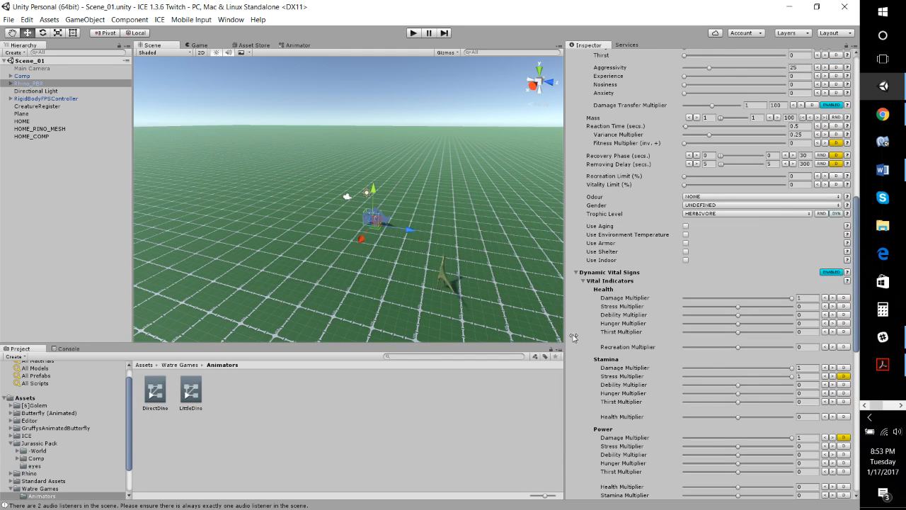
{"action": "left_click", "coordinate": [578, 277]}
{"action": "scroll", "coordinate": [592, 293], "scroll_direction": "up", "scroll_amount": 10}
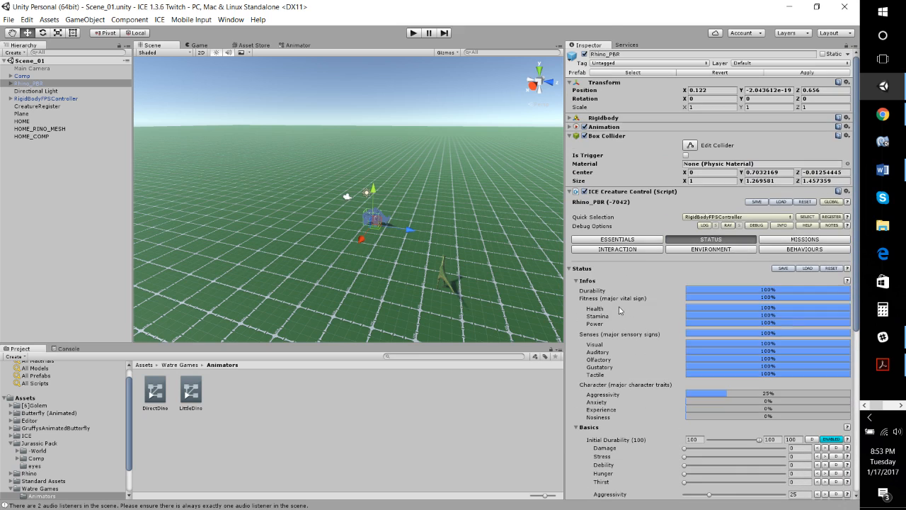
Step: Add an advanced selection condition based on OwnStamina to the ESCAPE act of the rhino's Comp interactor
{"action": "left_click", "coordinate": [633, 250]}
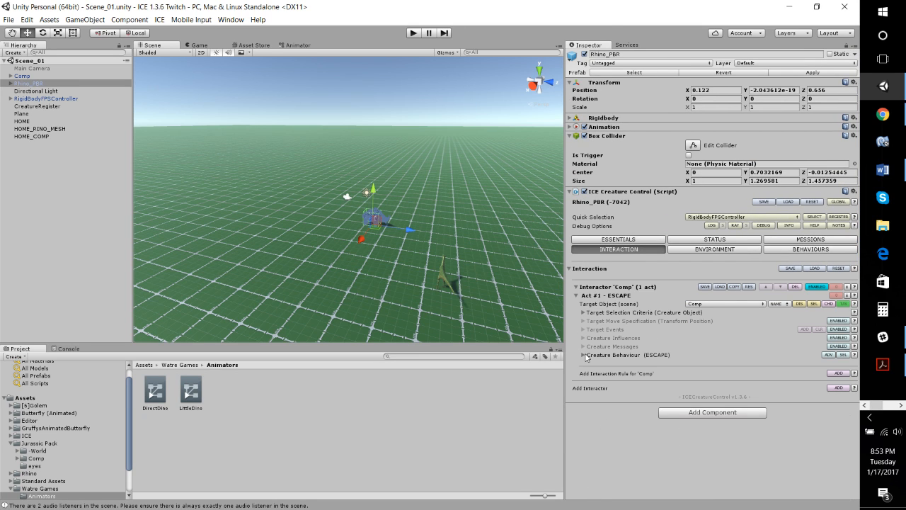
{"action": "left_click", "coordinate": [585, 314]}
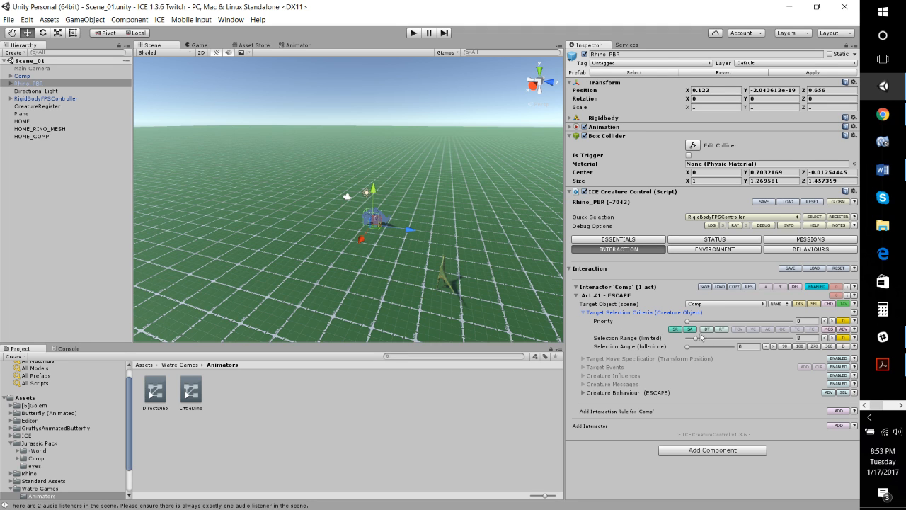
{"action": "left_click", "coordinate": [844, 330]}
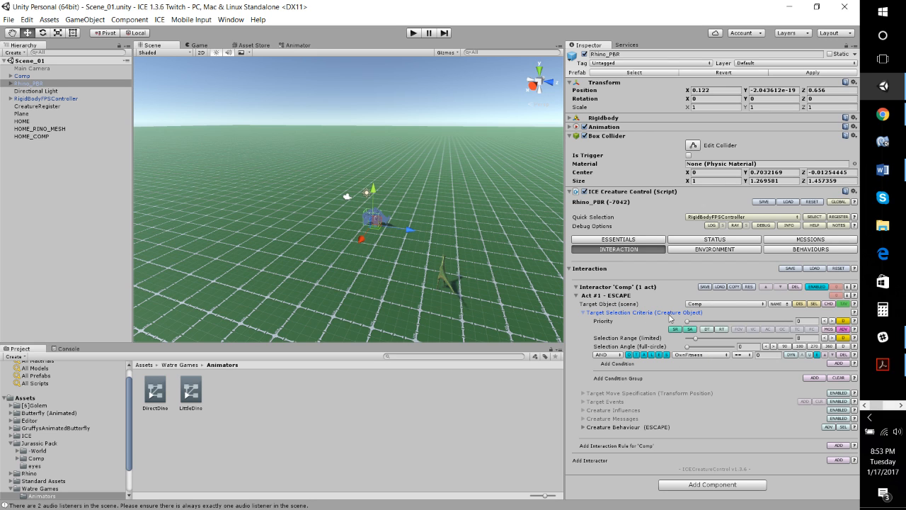
{"action": "left_click", "coordinate": [695, 356]}
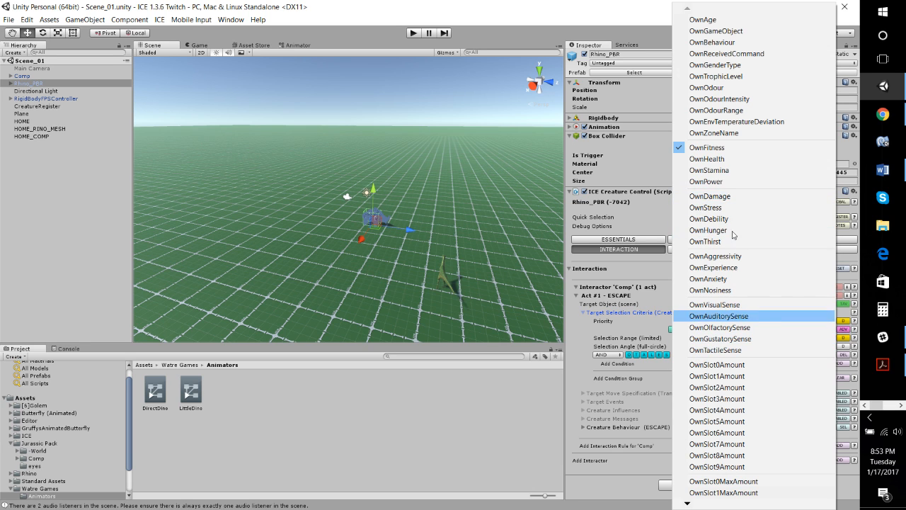
{"action": "left_click", "coordinate": [728, 172]}
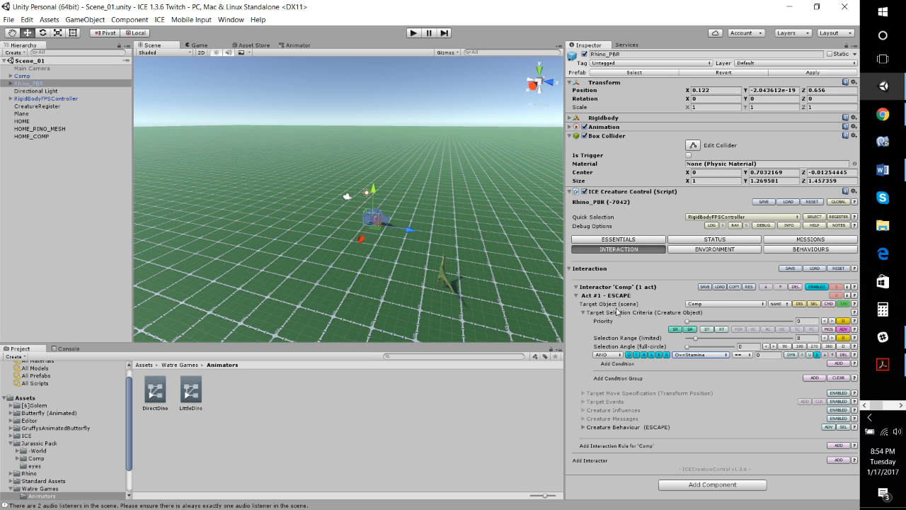
Step: Make the OwnStamina condition require a value greater than 50 and collapse the ESCAPE act
{"action": "left_click", "coordinate": [752, 355]}
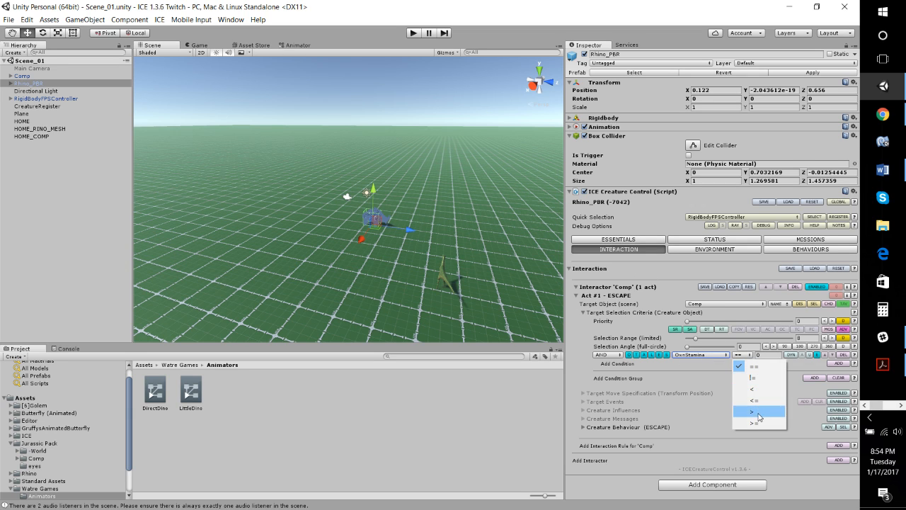
{"action": "left_click", "coordinate": [759, 390]}
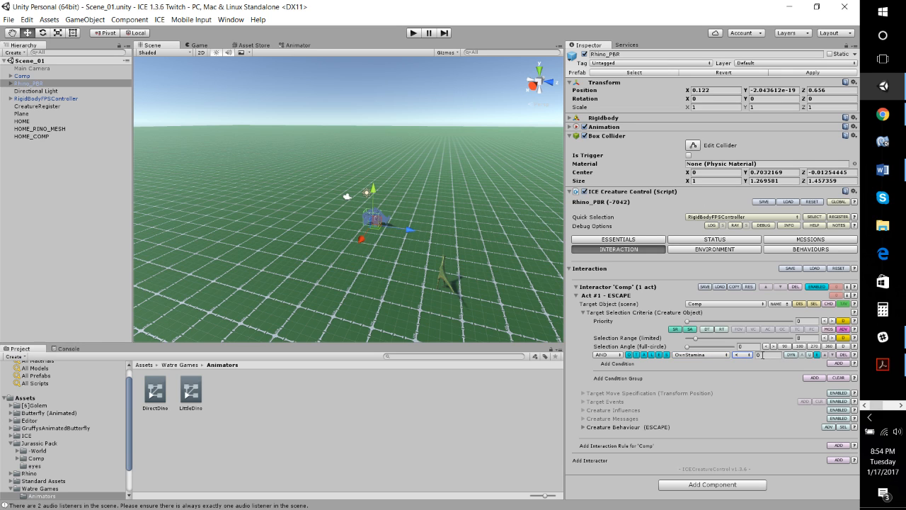
{"action": "left_click", "coordinate": [760, 356]}
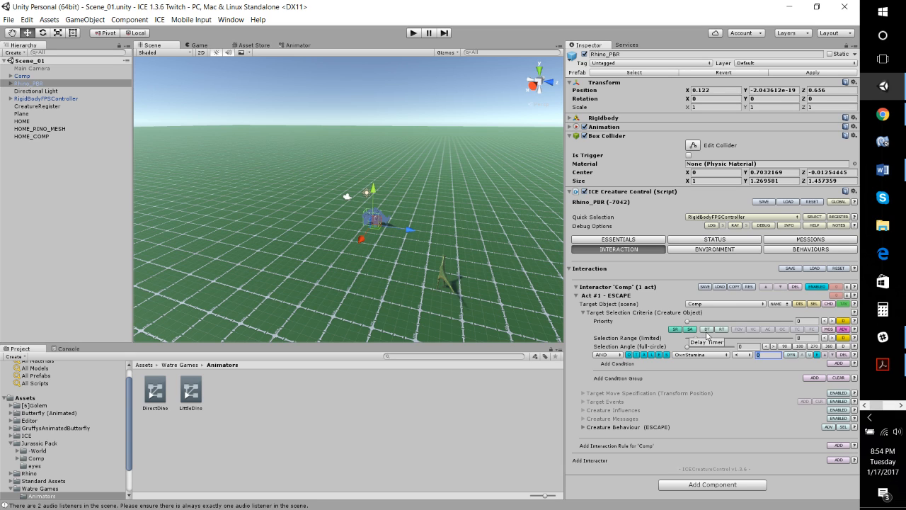
{"action": "type", "text": "50"}
{"action": "left_click", "coordinate": [737, 355]}
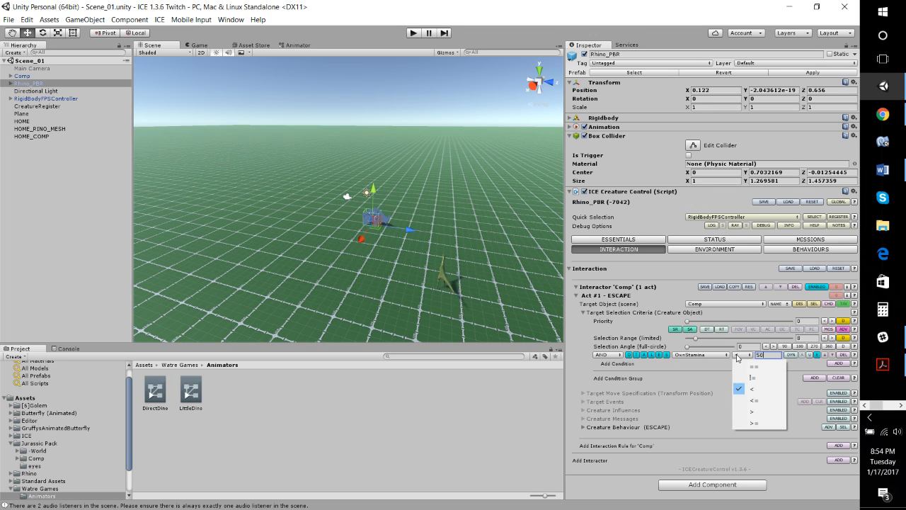
{"action": "left_click", "coordinate": [761, 412]}
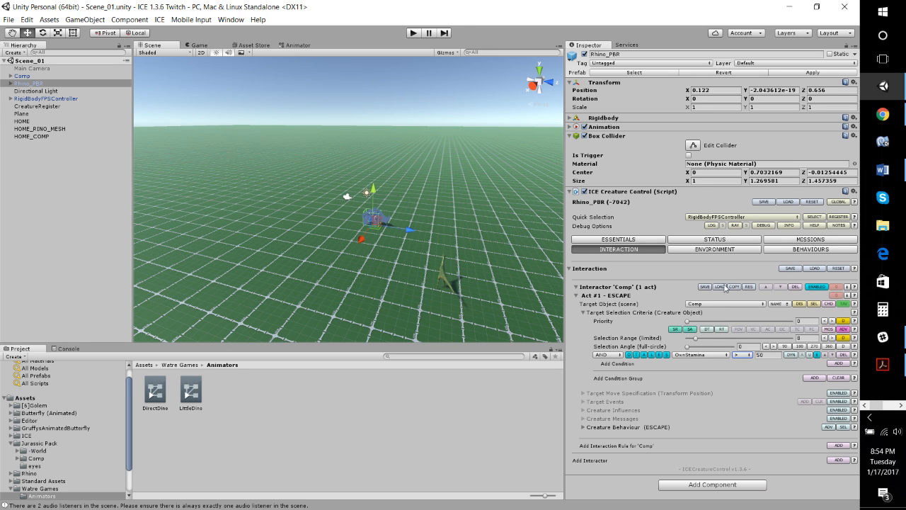
{"action": "left_click", "coordinate": [577, 296]}
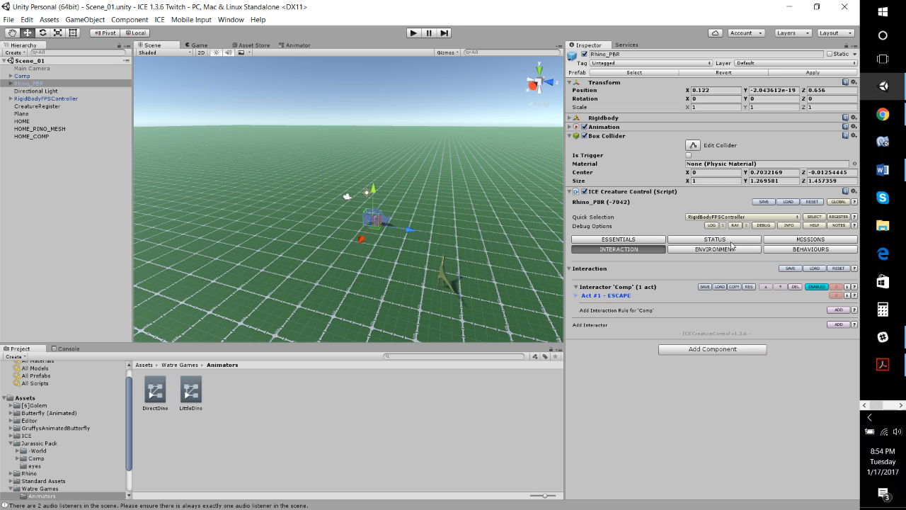
Step: Enable Influences in the rhino's ESCAPE behaviour and set its Stress influence to 2
{"action": "left_click", "coordinate": [793, 251]}
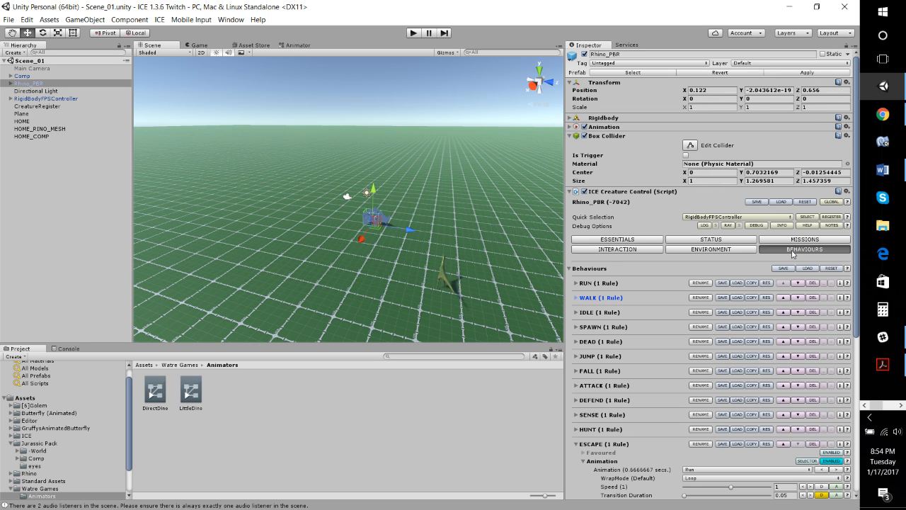
{"action": "scroll", "coordinate": [590, 352], "scroll_direction": "down", "scroll_amount": 5}
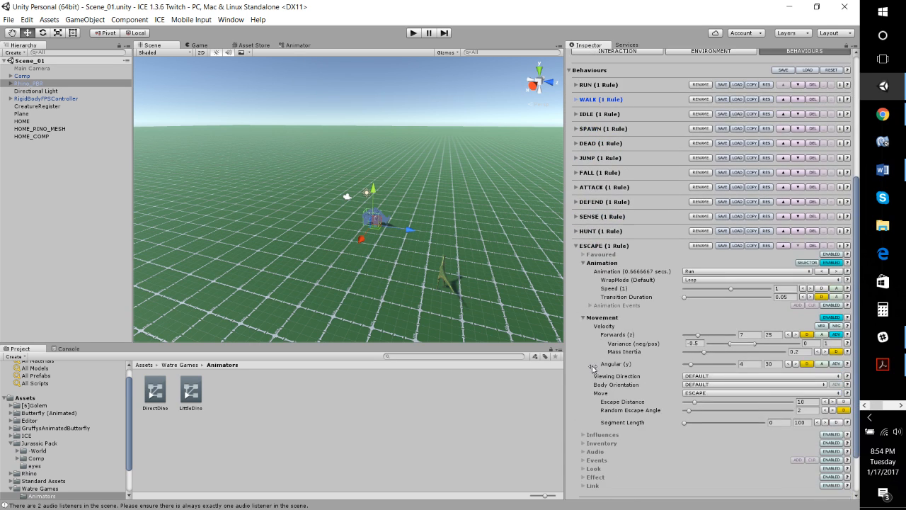
{"action": "scroll", "coordinate": [595, 368], "scroll_direction": "down", "scroll_amount": 5}
{"action": "scroll", "coordinate": [606, 385], "scroll_direction": "down", "scroll_amount": 3}
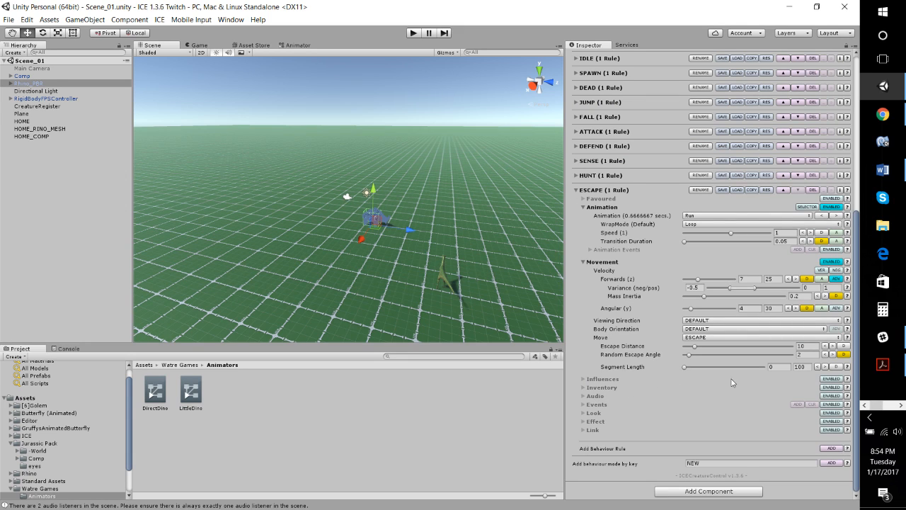
{"action": "left_click", "coordinate": [830, 378]}
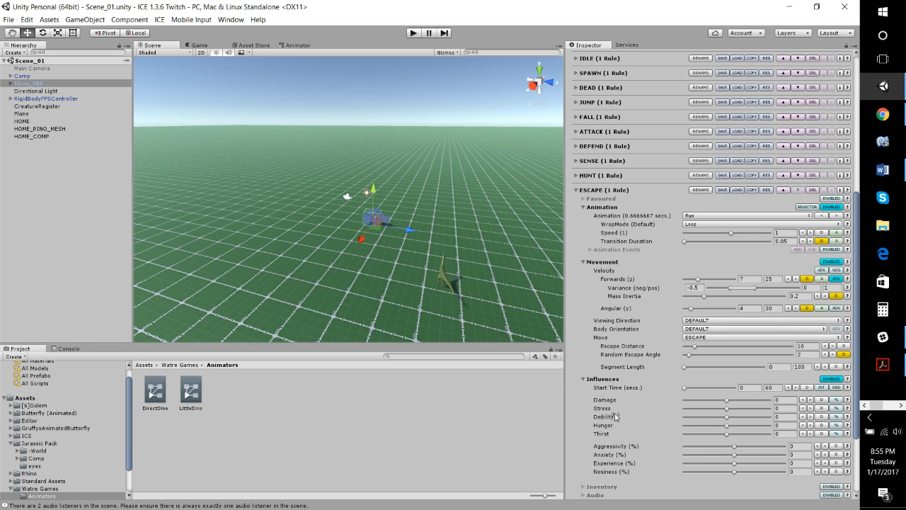
{"action": "left_click", "coordinate": [788, 407]}
{"action": "type", "text": "2"}
{"action": "left_click", "coordinate": [750, 388]}
{"action": "type", "text": "1"}
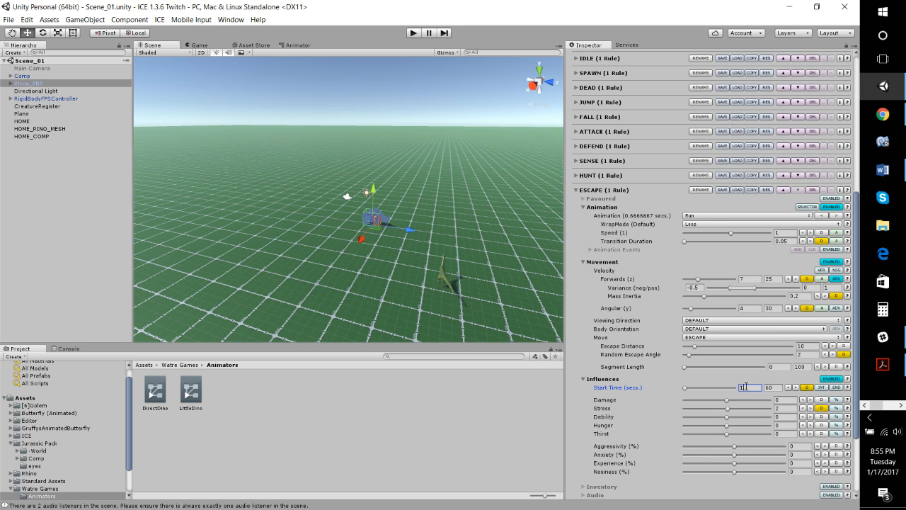
{"action": "left_click", "coordinate": [821, 388]}
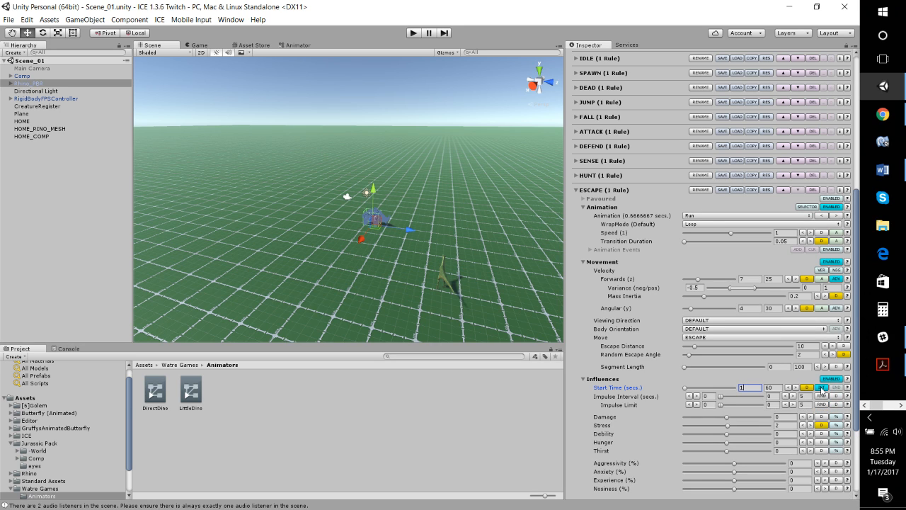
{"action": "left_click", "coordinate": [822, 389]}
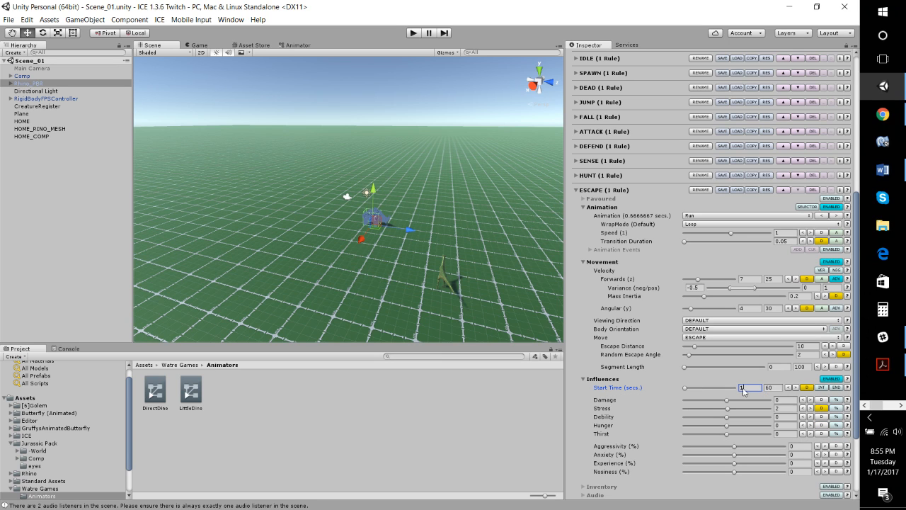
{"action": "key", "text": "BackSpace"}
Step: Enable the interval option for the ESCAPE influences and set the Impulse Interval to 1 second
{"action": "left_click", "coordinate": [821, 388]}
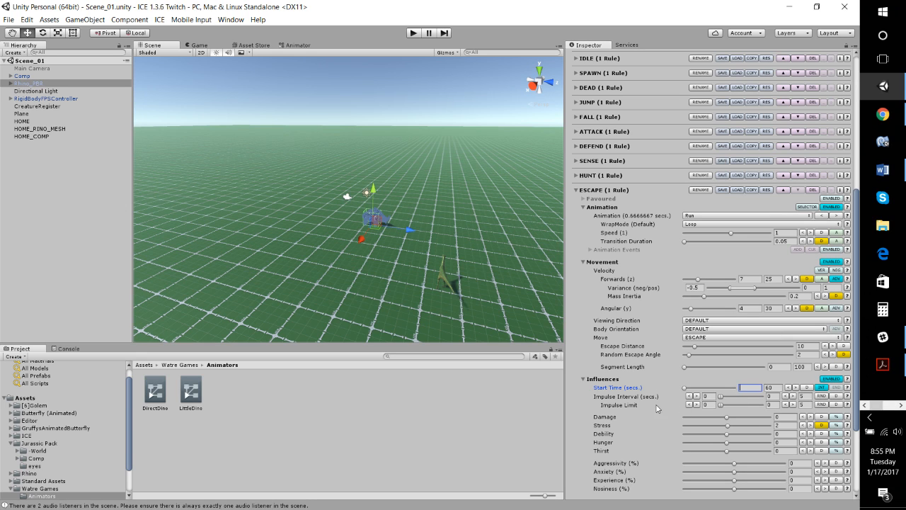
{"action": "left_click", "coordinate": [706, 395]}
{"action": "type", "text": "1"}
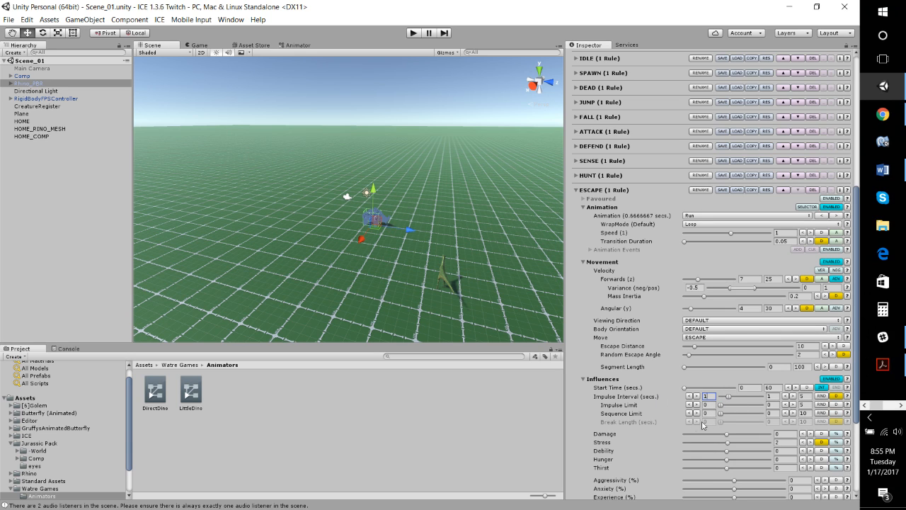
{"action": "scroll", "coordinate": [678, 417], "scroll_direction": "down", "scroll_amount": 4}
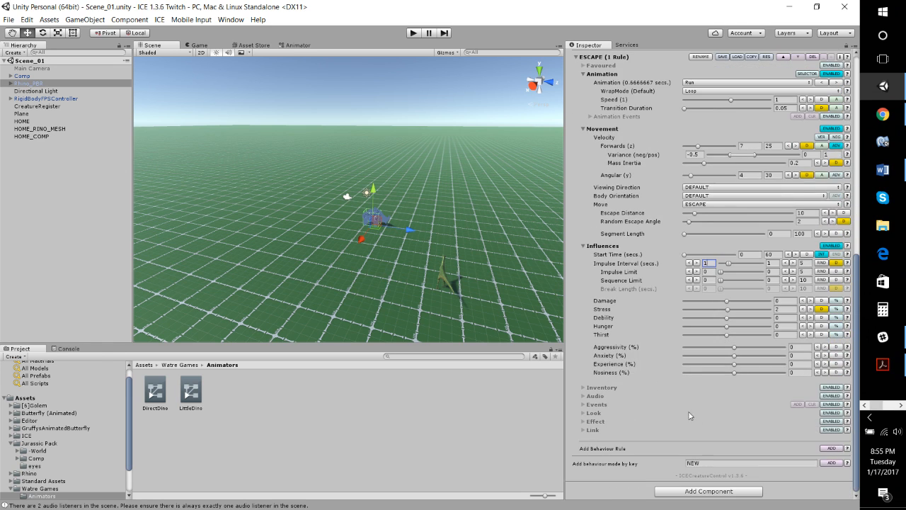
{"action": "scroll", "coordinate": [676, 368], "scroll_direction": "up", "scroll_amount": 8}
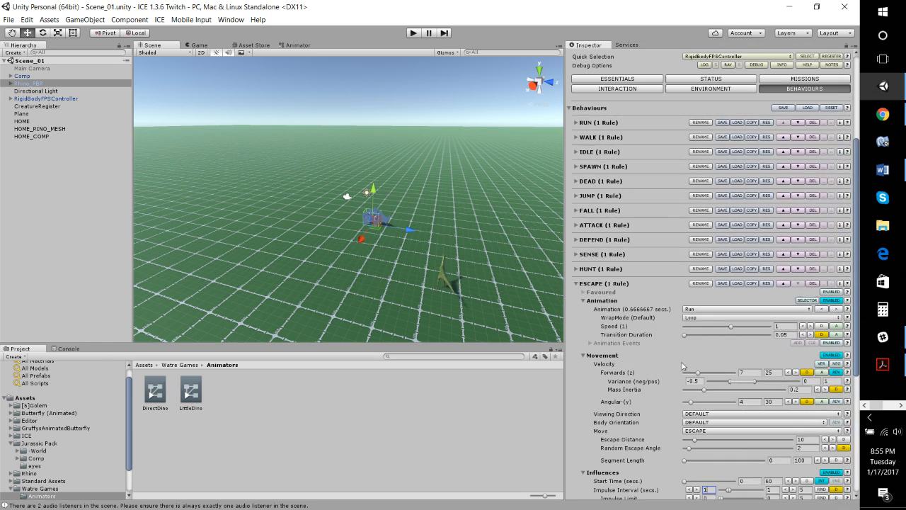
Step: Play the scene, watch from the Scene view how Comp chases the rhino, and stop the test
{"action": "left_click", "coordinate": [415, 34]}
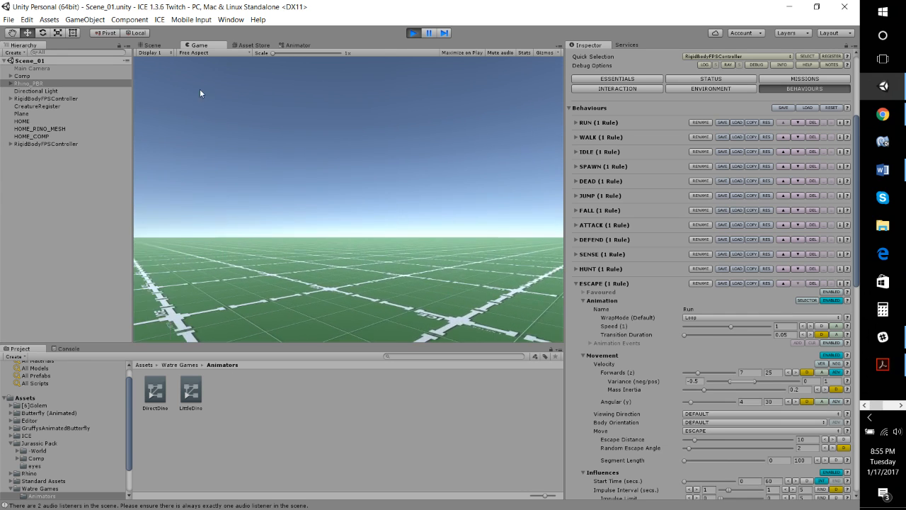
{"action": "left_click", "coordinate": [152, 45]}
{"action": "left_click_drag", "start_coordinate": [377, 218], "coordinate": [496, 221], "text": "alt"}
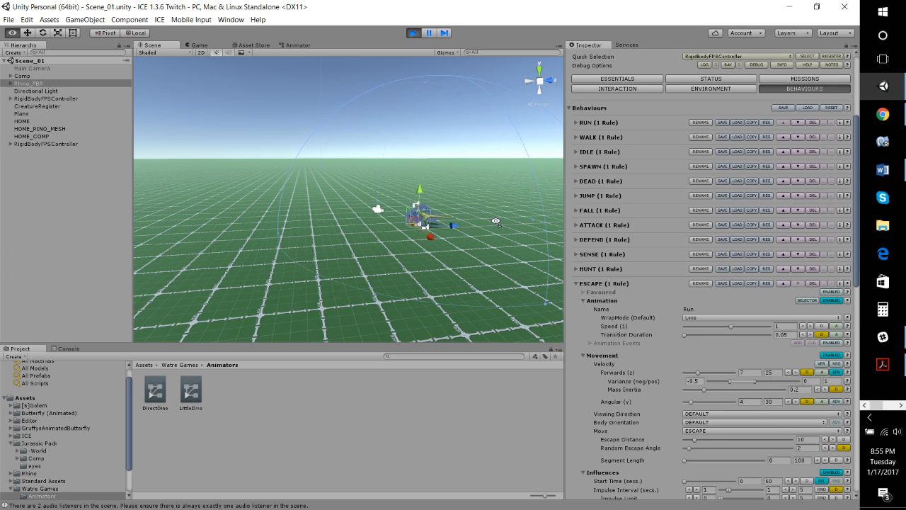
{"action": "mouse_move", "coordinate": [496, 221]}
{"action": "left_mouse_down", "text": "alt"}
{"action": "mouse_move", "coordinate": [503, 219]}
{"action": "mouse_move", "coordinate": [474, 205]}
{"action": "mouse_move", "coordinate": [489, 216]}
{"action": "left_mouse_up", "text": "alt"}
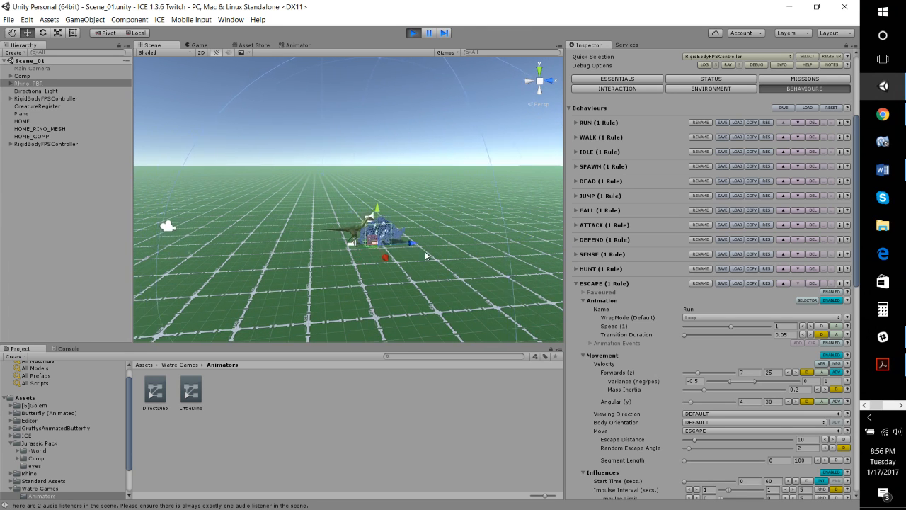
{"action": "left_click_drag", "start_coordinate": [429, 249], "coordinate": [484, 231], "text": "alt"}
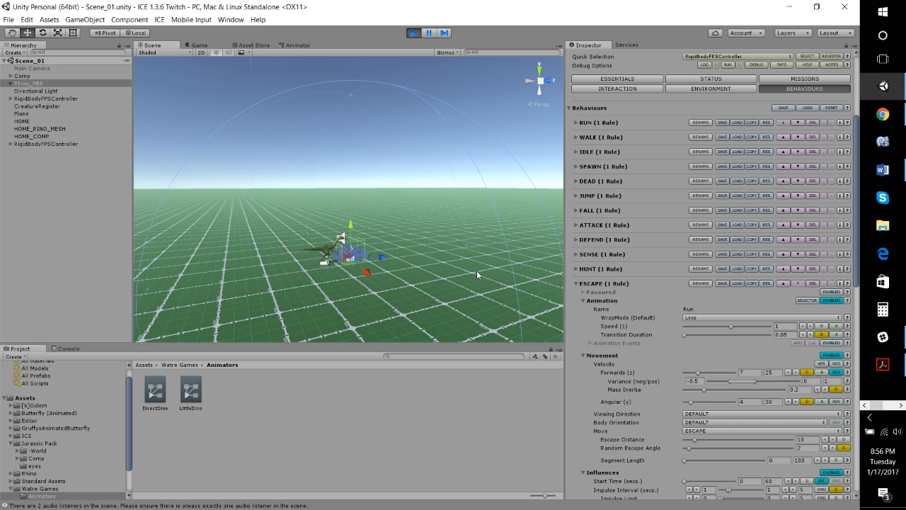
{"action": "left_click_drag", "start_coordinate": [467, 271], "coordinate": [425, 299], "text": "alt"}
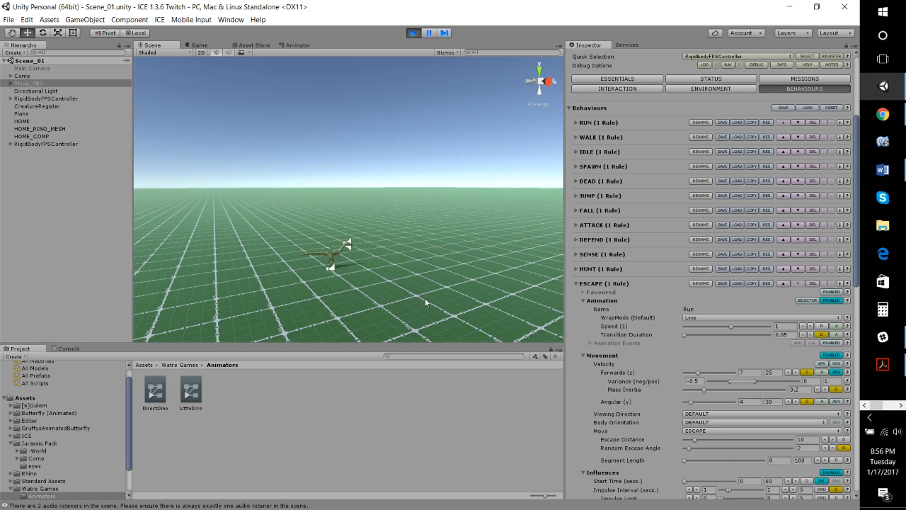
{"action": "left_click_drag", "start_coordinate": [289, 293], "coordinate": [427, 280], "text": "alt"}
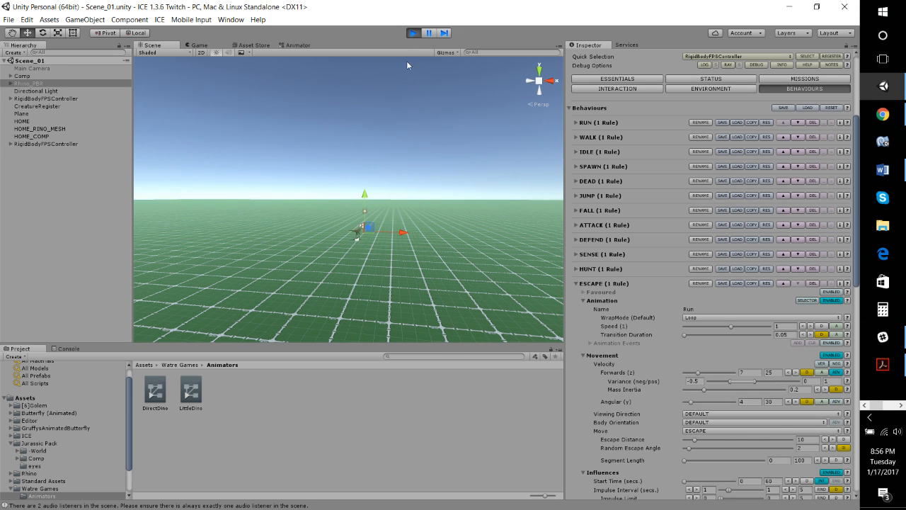
{"action": "left_click", "coordinate": [414, 33]}
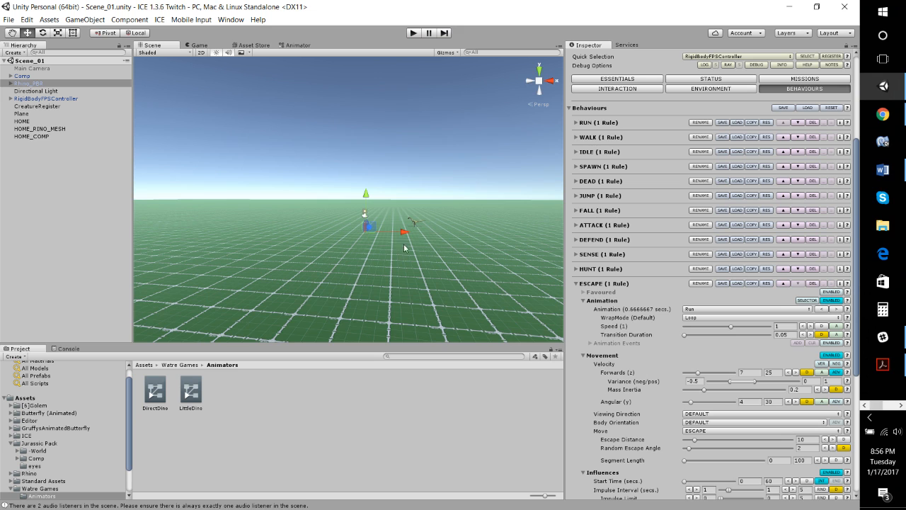
Step: Collapse the ESCAPE behaviour in the rhino's behaviour list
{"action": "right_click_drag", "start_coordinate": [405, 246], "coordinate": [353, 251]}
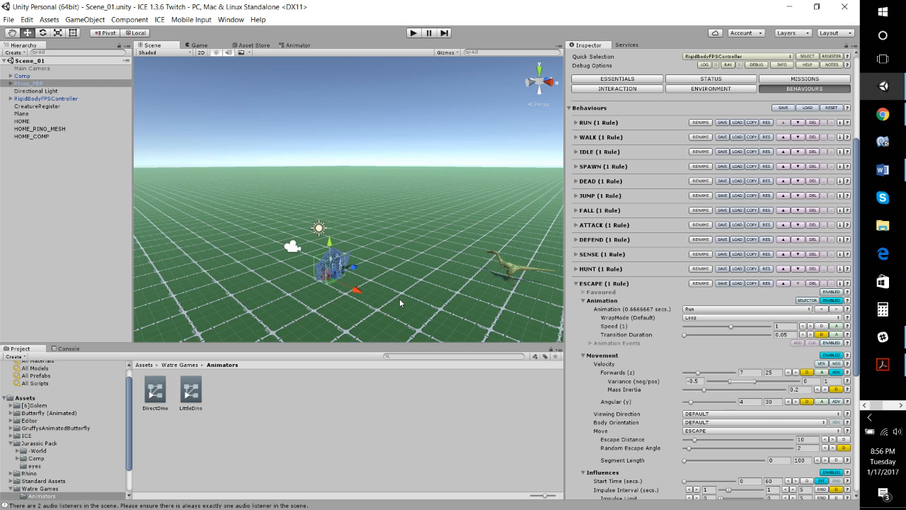
{"action": "key", "text": "s"}
{"action": "right_click_drag", "start_coordinate": [387, 247], "coordinate": [430, 279]}
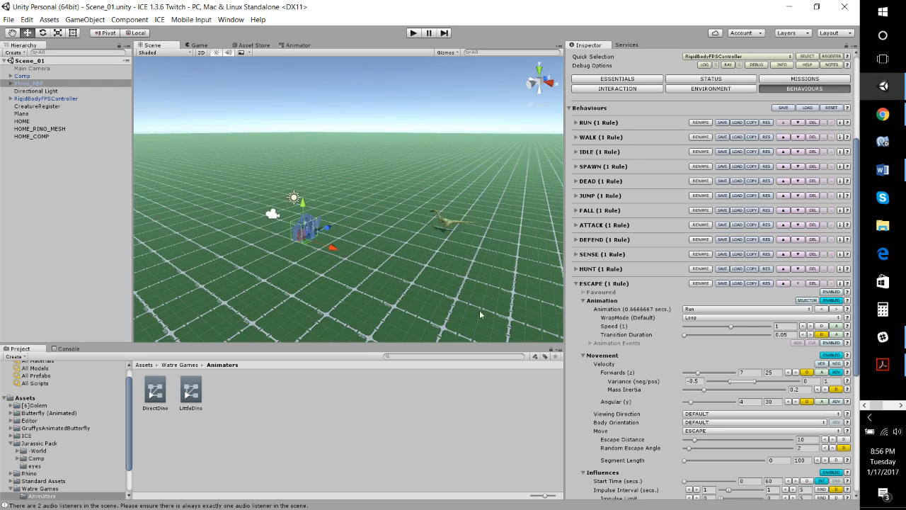
{"action": "left_click", "coordinate": [575, 284]}
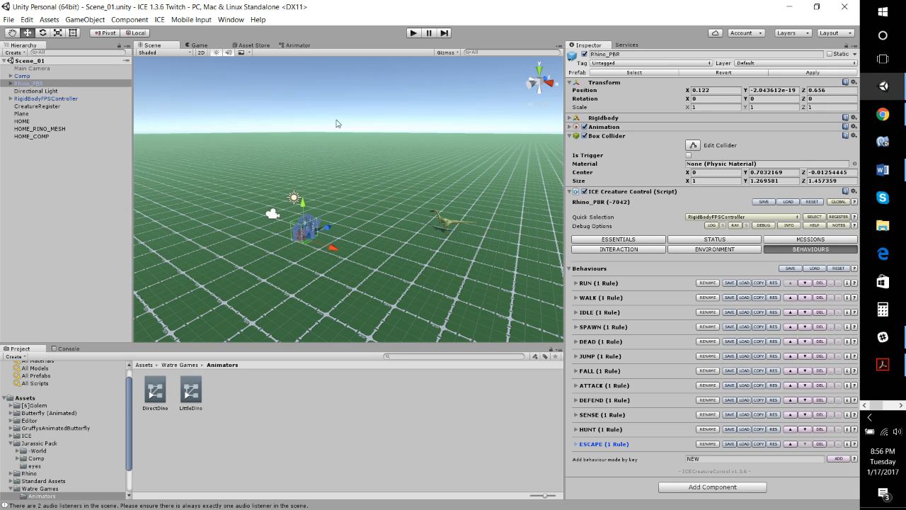
Step: Examine the states and parameters of the DirectDino and LittleDino animator controllers
{"action": "left_click", "coordinate": [298, 44]}
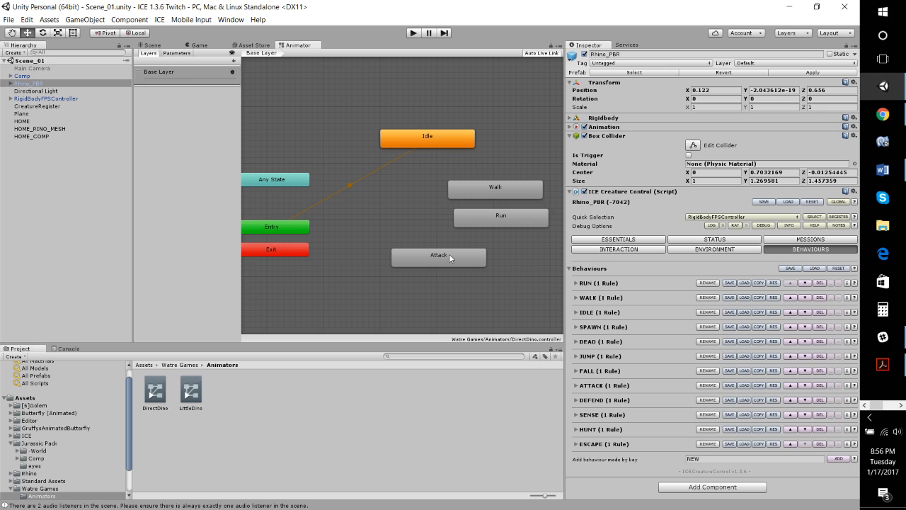
{"action": "left_click", "coordinate": [171, 54]}
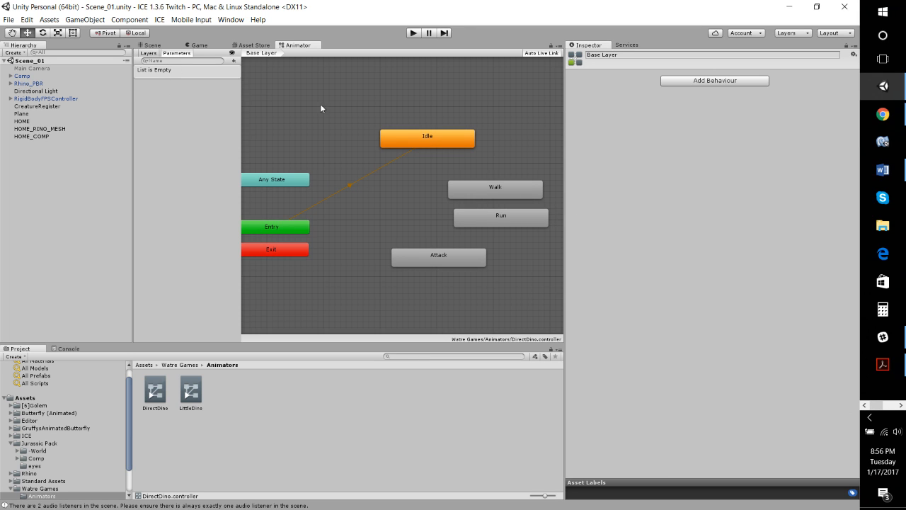
{"action": "left_click", "coordinate": [190, 391]}
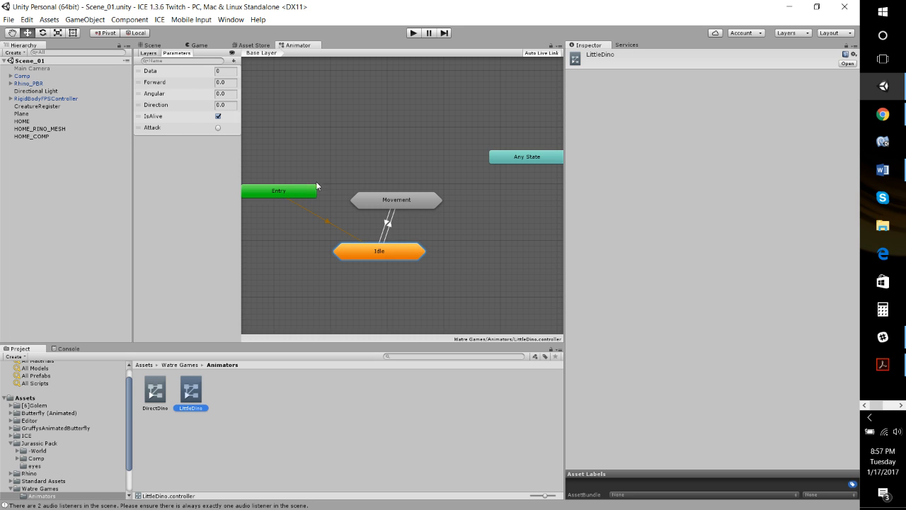
Step: Examine the LittleDino controller's Movement and Idle sub-state machines and its Override layer, and return to the Scene view
{"action": "double_click", "coordinate": [411, 200]}
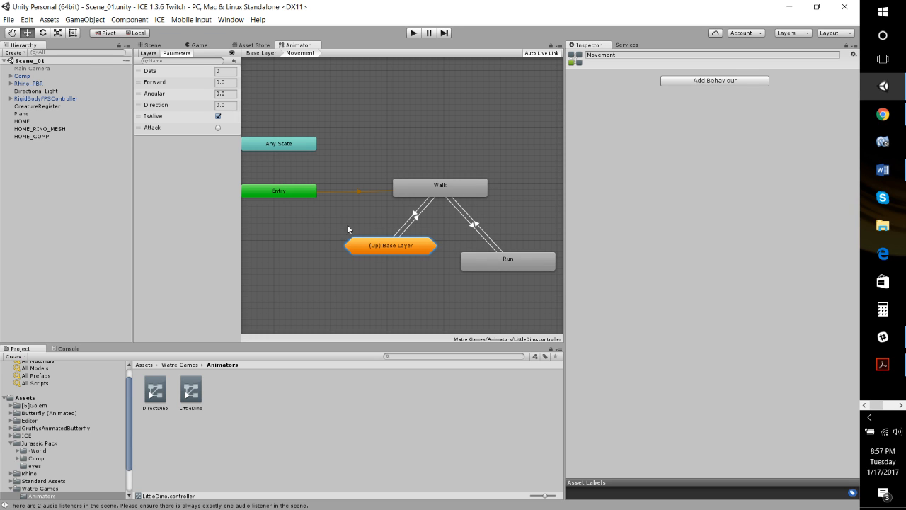
{"action": "double_click", "coordinate": [366, 249]}
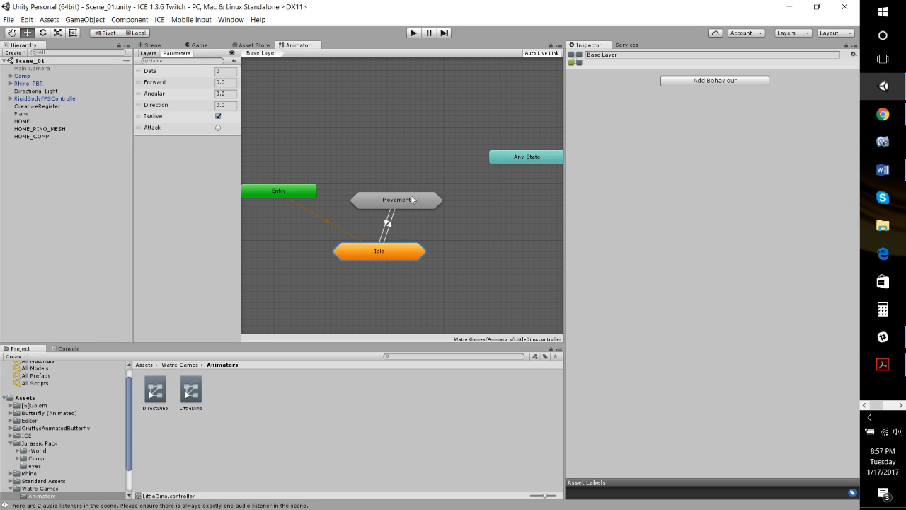
{"action": "double_click", "coordinate": [386, 252]}
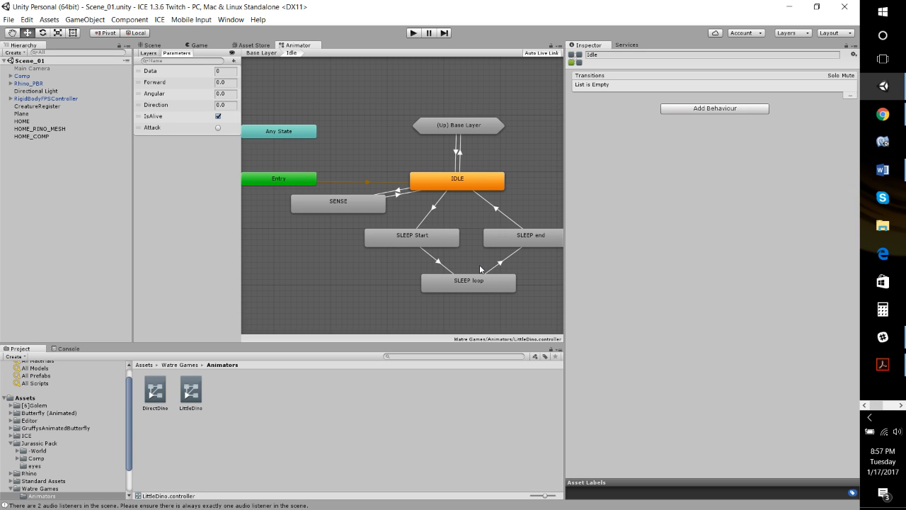
{"action": "mouse_move", "coordinate": [330, 207]}
{"action": "left_mouse_down"}
{"action": "mouse_move", "coordinate": [362, 189]}
{"action": "mouse_move", "coordinate": [331, 210]}
{"action": "left_mouse_up"}
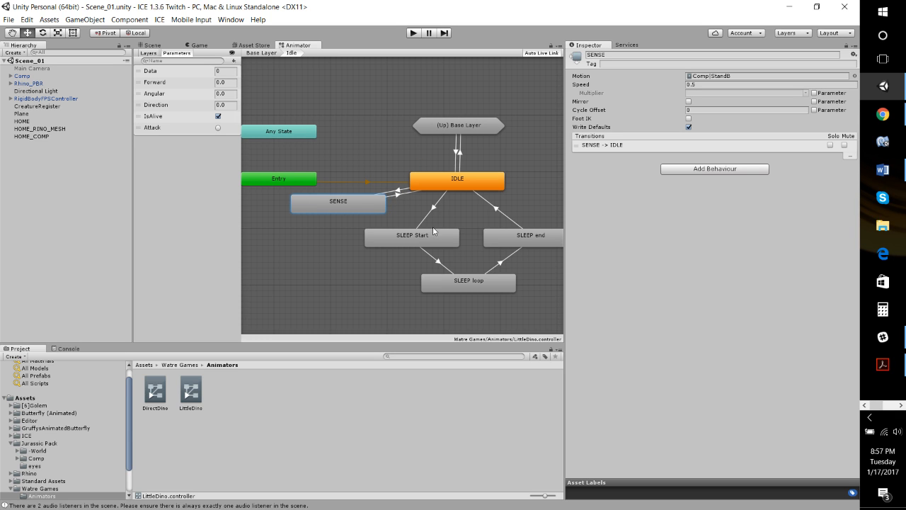
{"action": "left_click", "coordinate": [262, 54]}
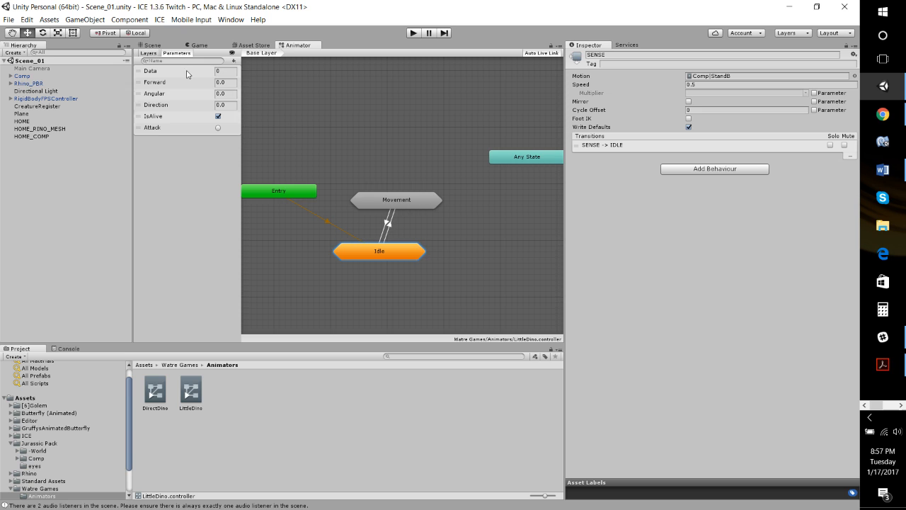
{"action": "left_click", "coordinate": [152, 54]}
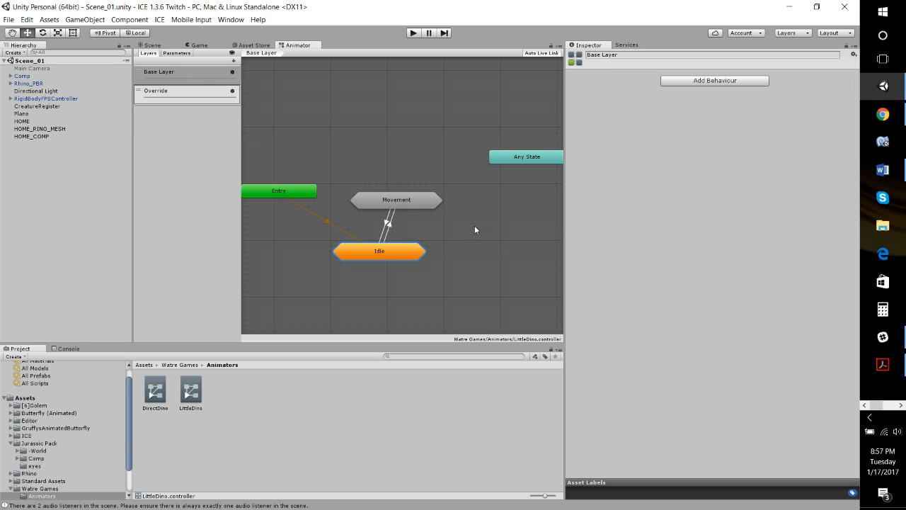
{"action": "left_click", "coordinate": [157, 92]}
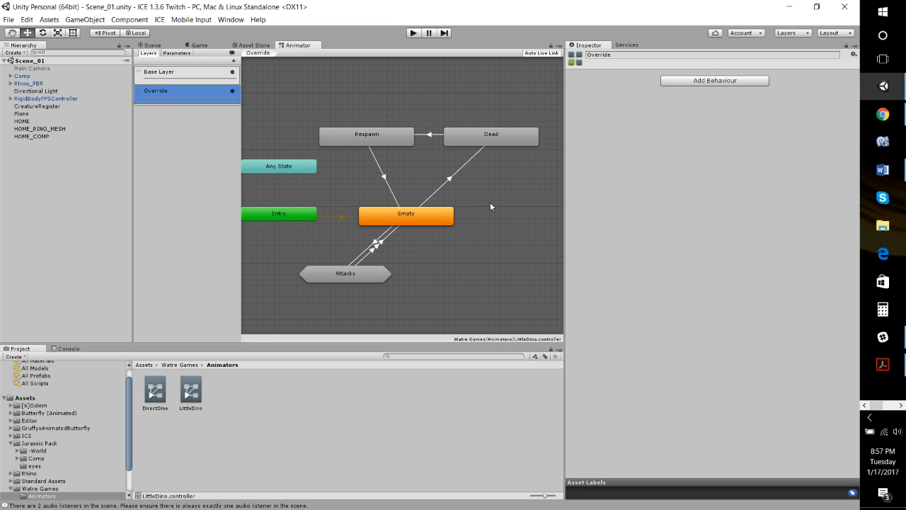
{"action": "left_click", "coordinate": [158, 46]}
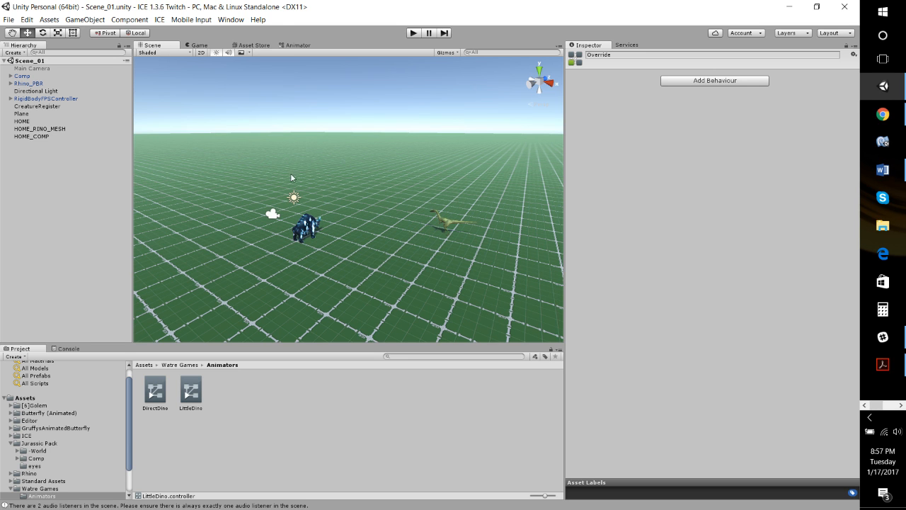
Step: Review the Outpost, Escort and Patrol mission settings in Comp's Creature Control component
{"action": "left_click", "coordinate": [444, 221]}
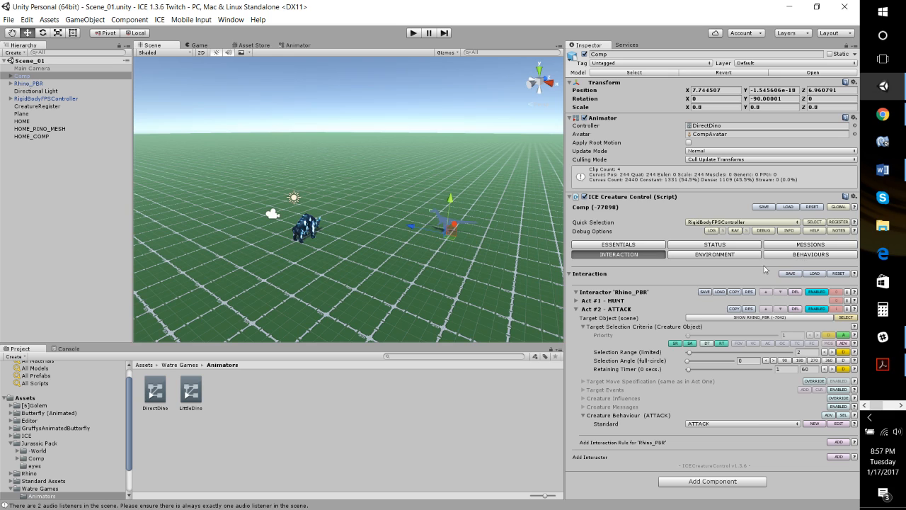
{"action": "left_click", "coordinate": [804, 245]}
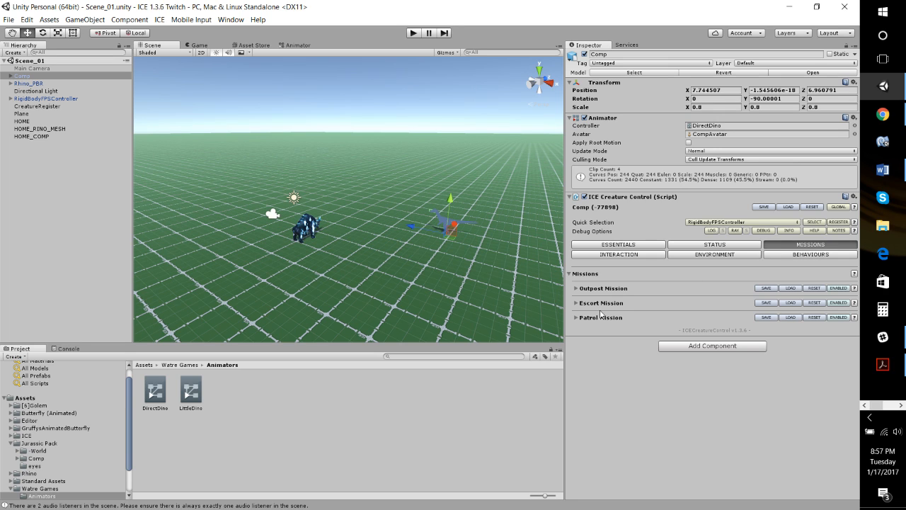
{"action": "left_click", "coordinate": [575, 288]}
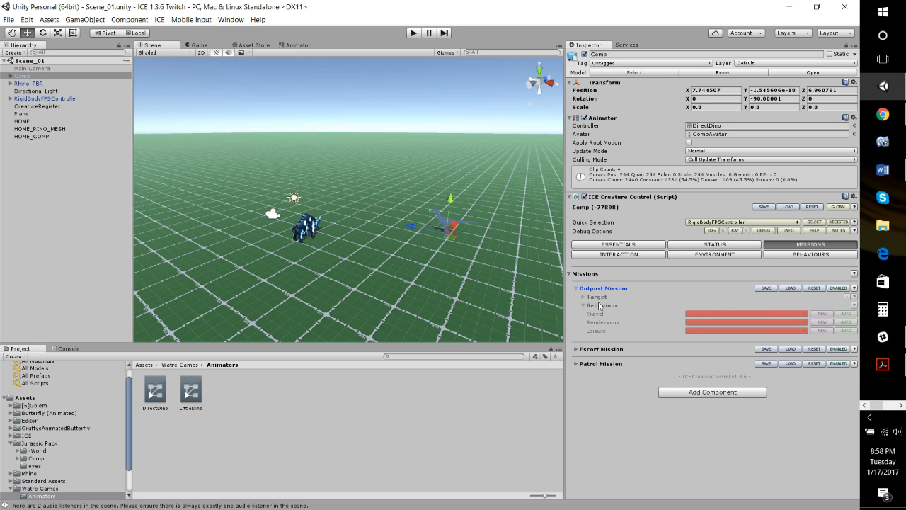
{"action": "left_click", "coordinate": [579, 350]}
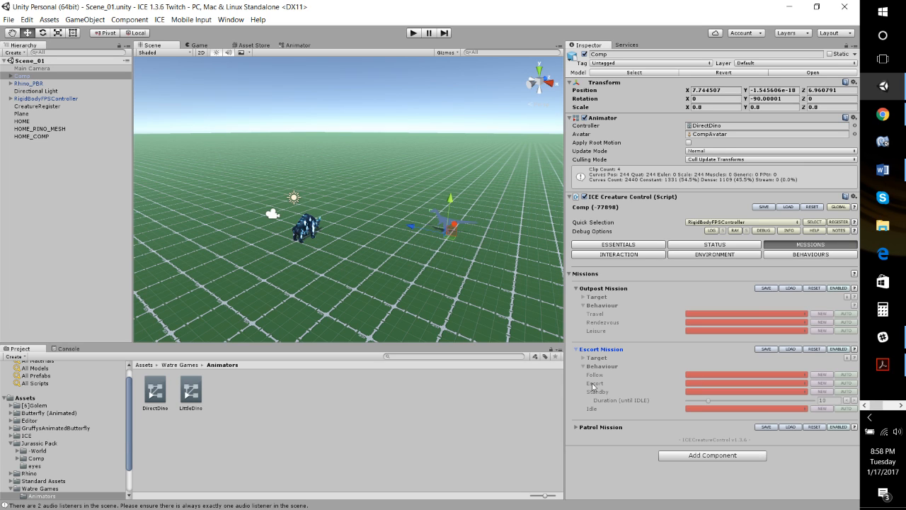
{"action": "left_click", "coordinate": [576, 349]}
{"action": "left_click", "coordinate": [575, 363]}
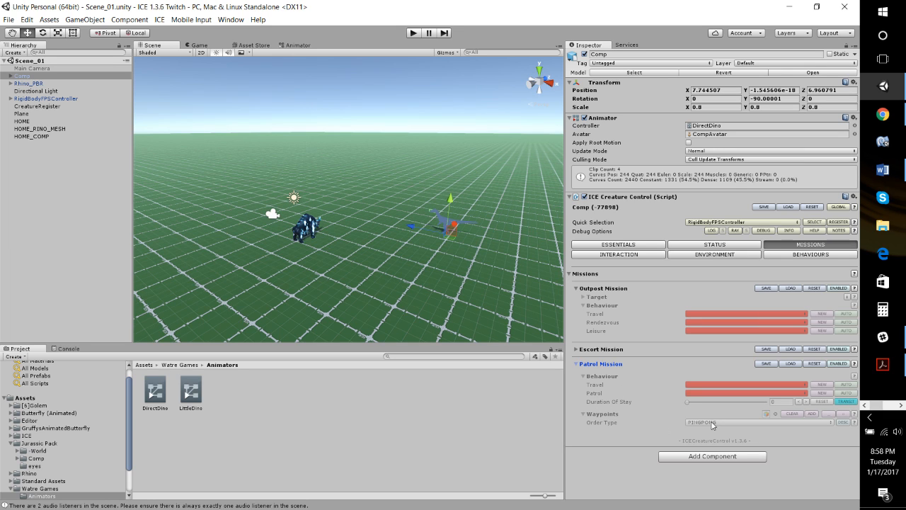
Step: Temporarily enable Comp's Patrol mission to view the available waypoint order types, and disable the mission again
{"action": "left_click", "coordinate": [837, 364]}
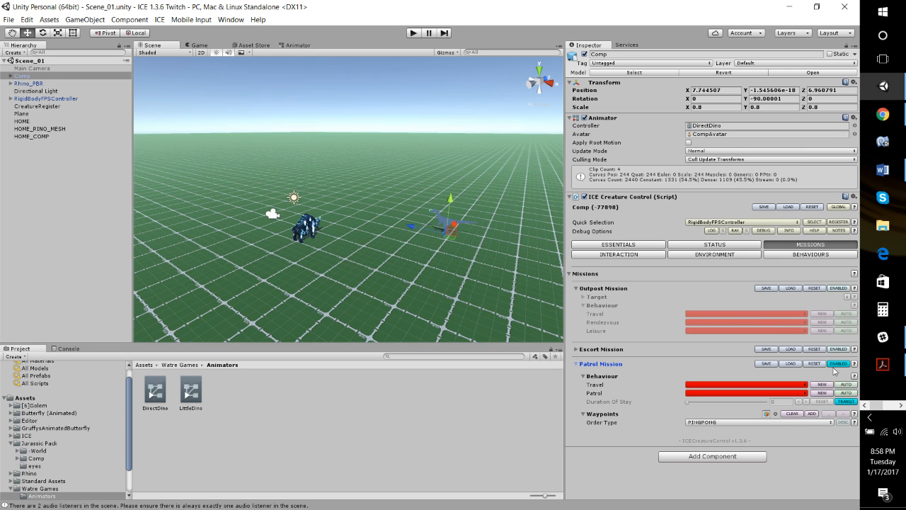
{"action": "left_click", "coordinate": [797, 422]}
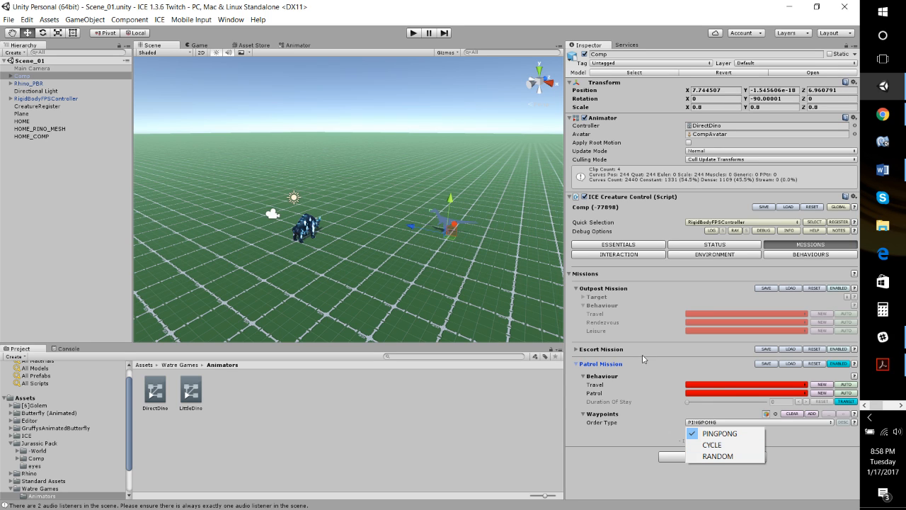
{"action": "left_click", "coordinate": [839, 363]}
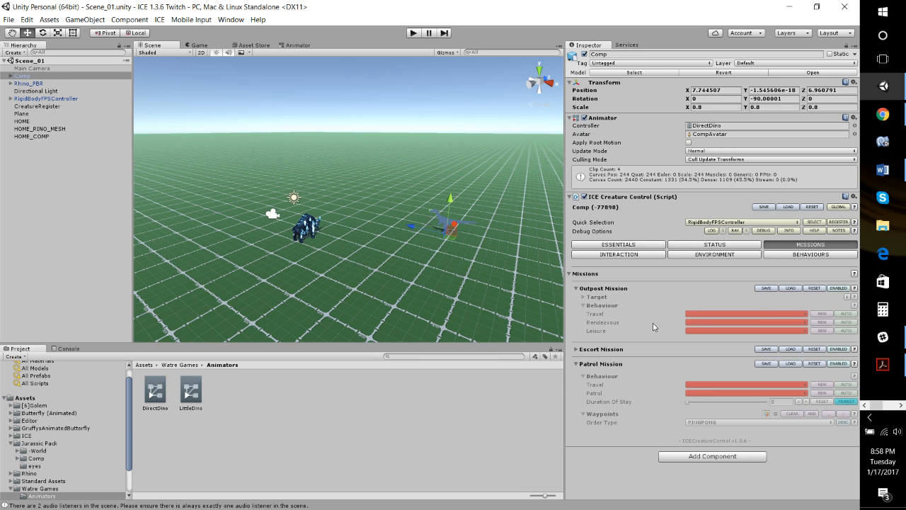
Step: Enable Comp's Escort mission and inspect its target object options and target selection criteria
{"action": "left_click", "coordinate": [575, 349]}
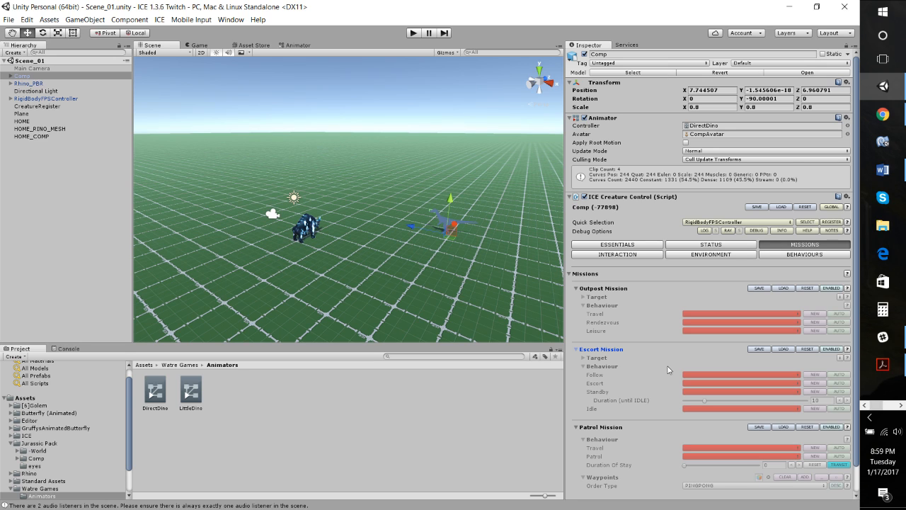
{"action": "left_click", "coordinate": [832, 349]}
{"action": "left_click", "coordinate": [587, 358]}
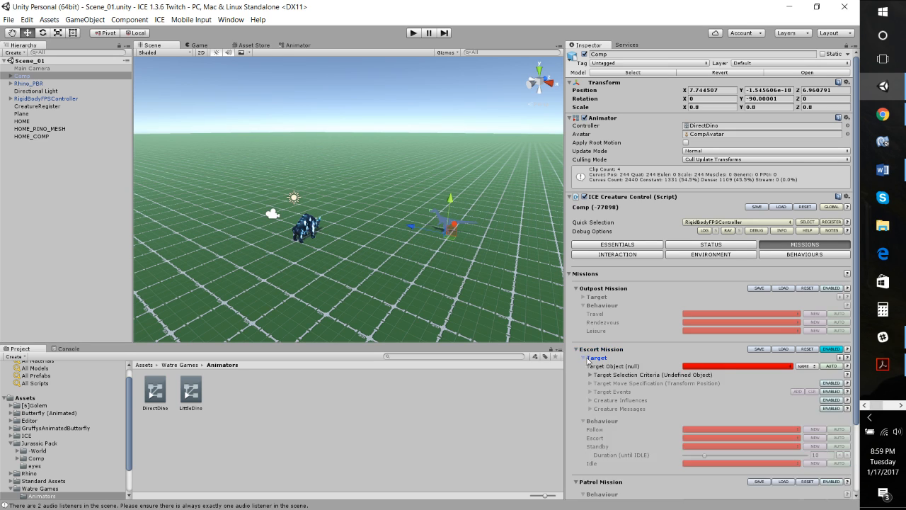
{"action": "left_click", "coordinate": [802, 366]}
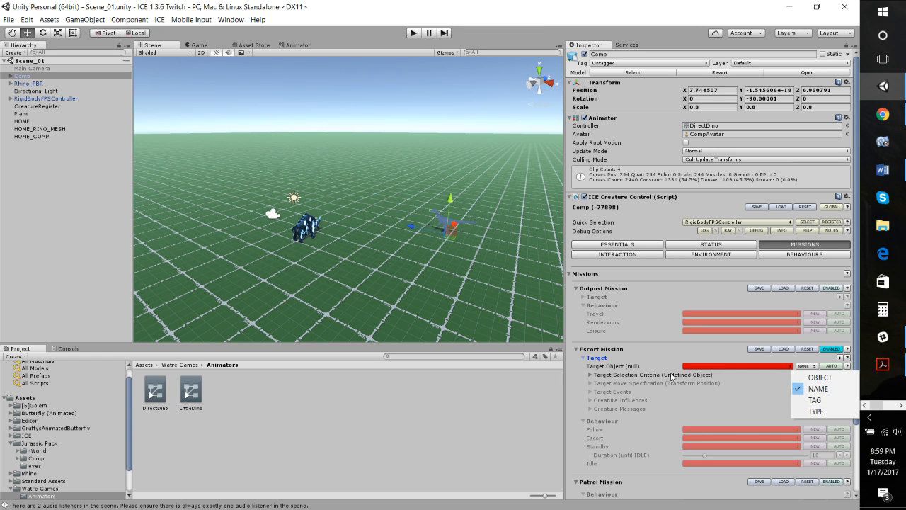
{"action": "left_click", "coordinate": [584, 375]}
{"action": "left_click", "coordinate": [591, 375]}
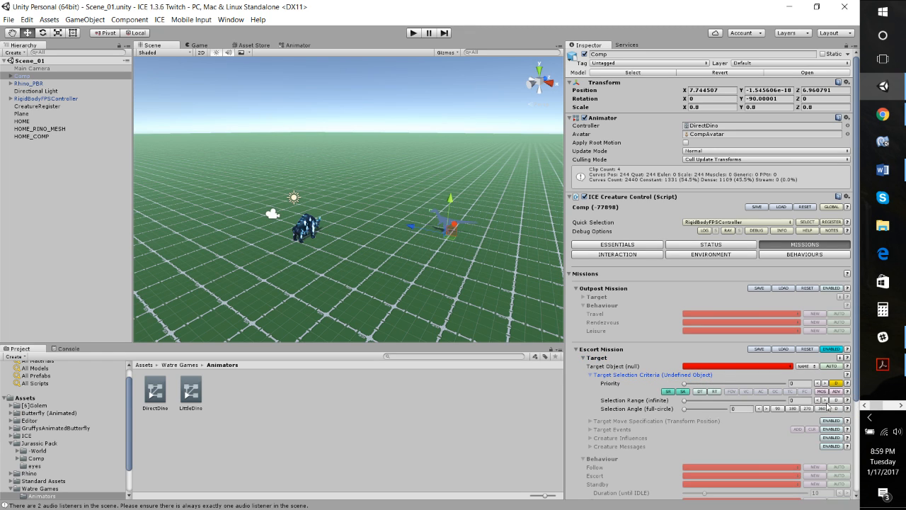
{"action": "left_click", "coordinate": [590, 374]}
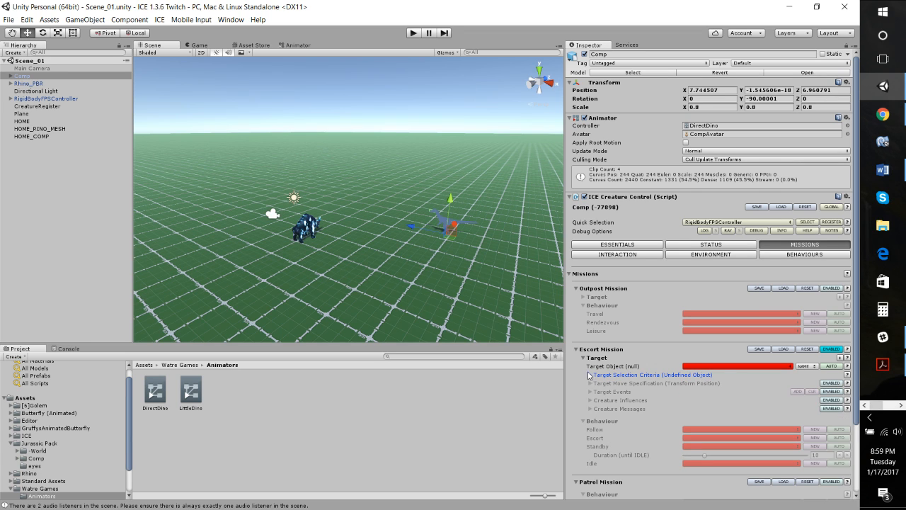
{"action": "left_click", "coordinate": [590, 375]}
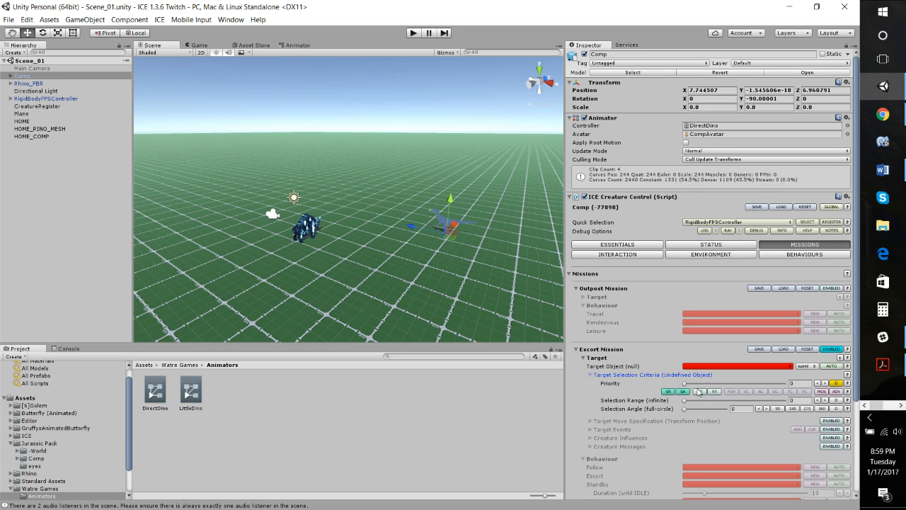
Step: Add a condition to the Escort mission's target selection criteria, browse the available condition attributes, and close the list without choosing another
{"action": "left_click", "coordinate": [823, 391]}
{"action": "left_click", "coordinate": [698, 417]}
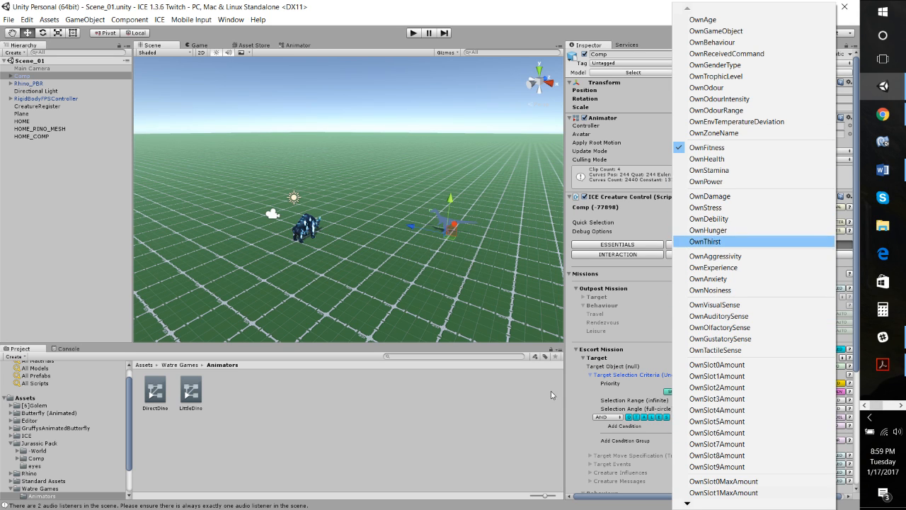
{"action": "key", "text": "Up"}
{"action": "key", "text": "Down"}
{"action": "key", "text": "Down"}
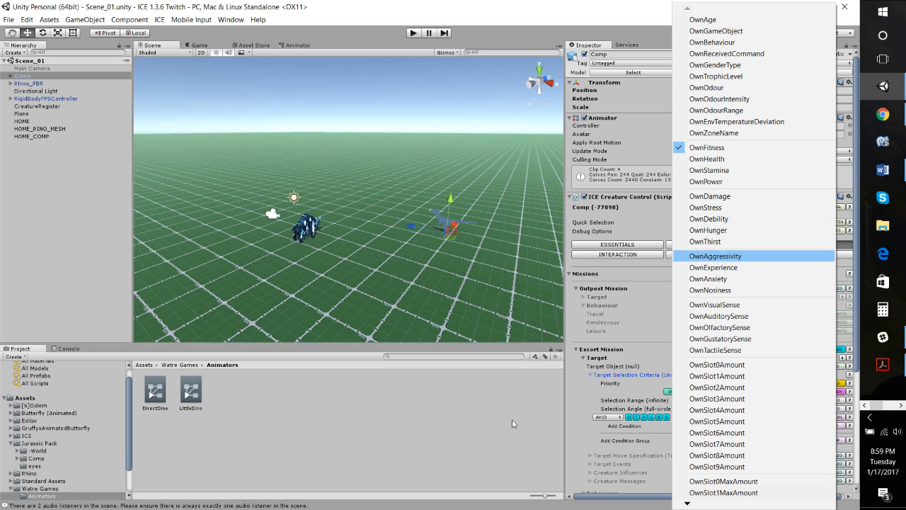
{"action": "key", "text": "Down"}
{"action": "key", "text": "Down"}
{"action": "left_click", "coordinate": [535, 422]}
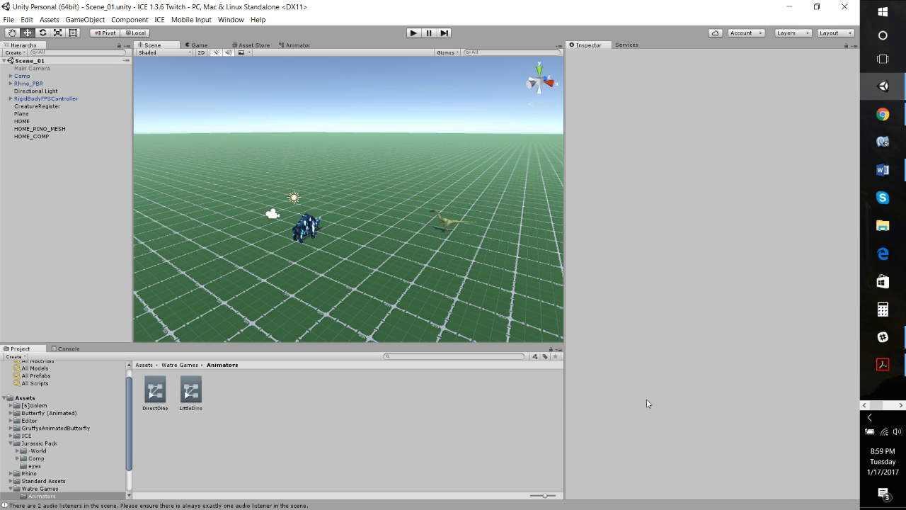
Step: Select the rhino in the scene to bring up its Creature Control behaviours
{"action": "left_click", "coordinate": [27, 100]}
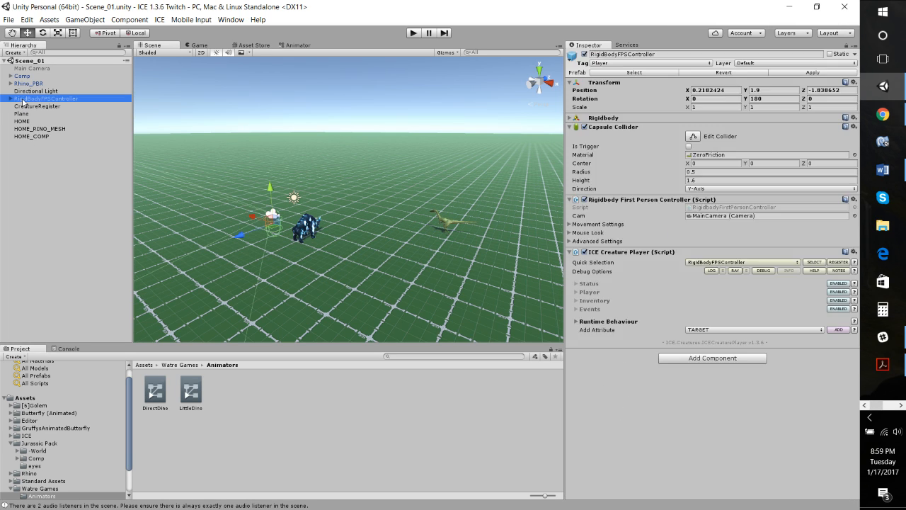
{"action": "left_click", "coordinate": [36, 84]}
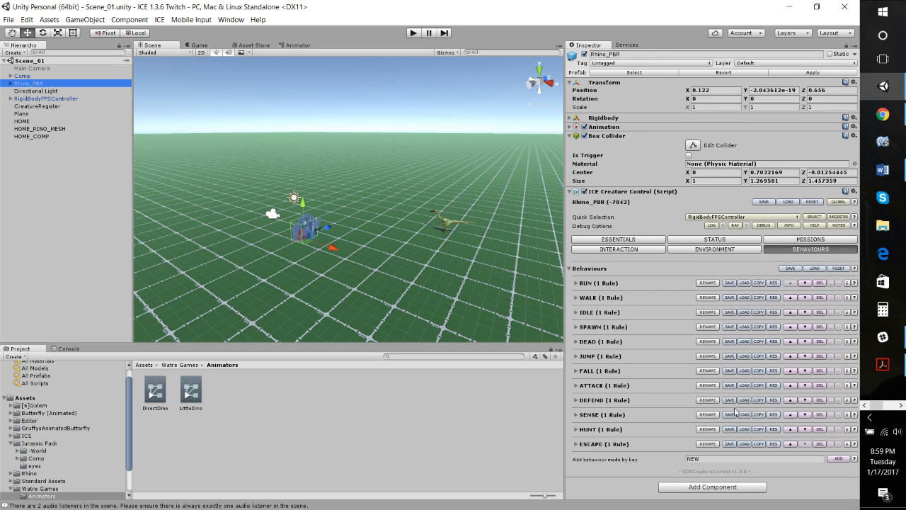